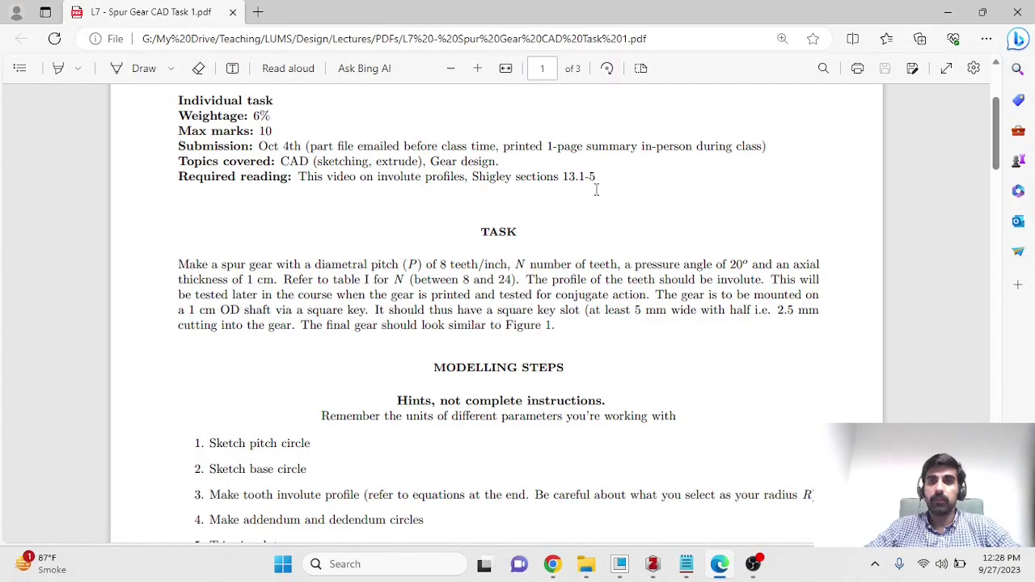
- Examine the spur gear task brief for the required reading, diametral pitch, tooth-count range, pressure angle and involute profile equations
{"action": "left_click_drag", "start_coordinate": [564, 176], "coordinate": [596, 179]}
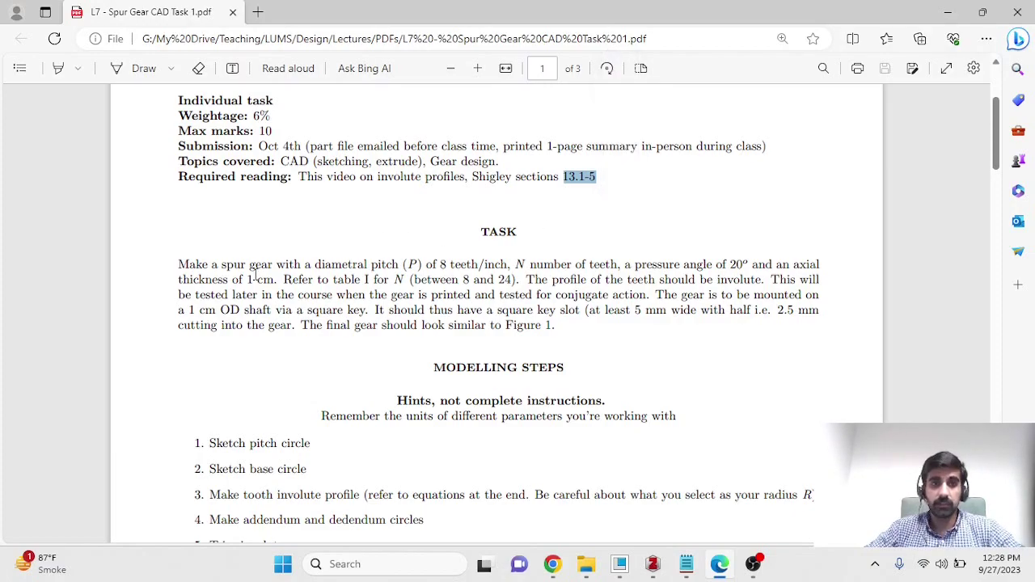
{"action": "scroll", "coordinate": [255, 275], "scroll_direction": "down", "scroll_amount": 1}
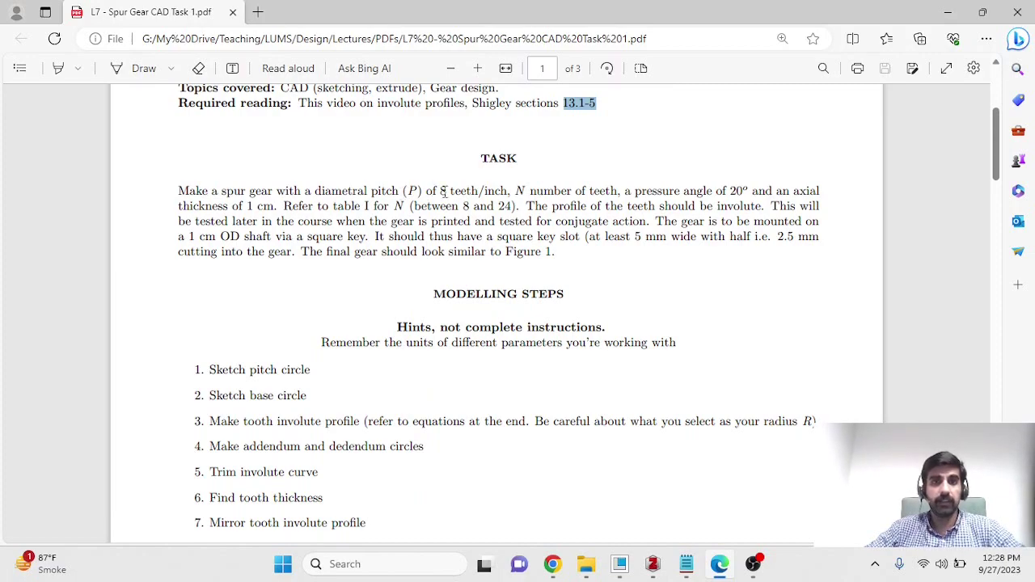
{"action": "left_click_drag", "start_coordinate": [508, 190], "coordinate": [435, 192]}
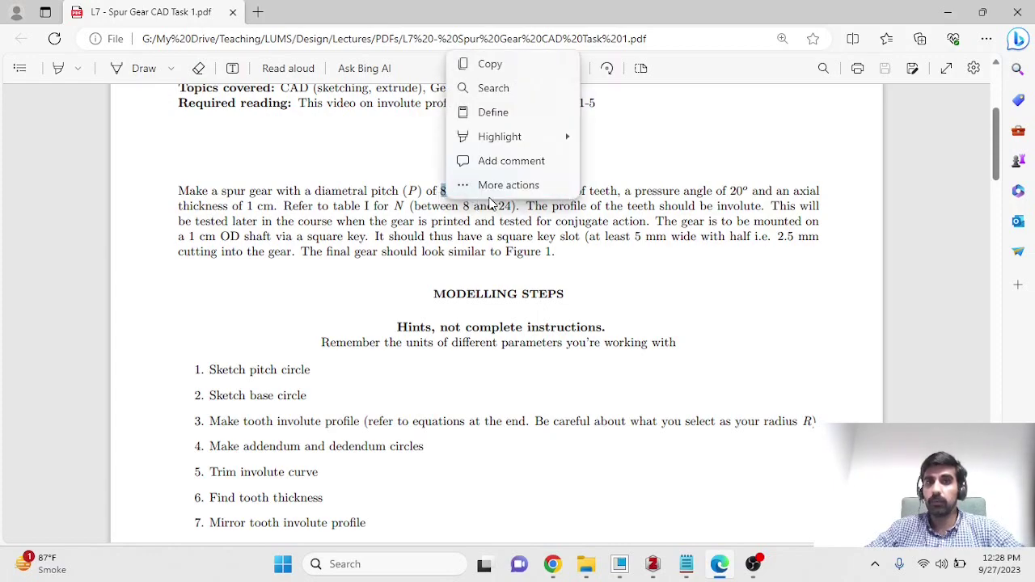
{"action": "left_click", "coordinate": [482, 188]}
{"action": "left_click_drag", "start_coordinate": [487, 188], "coordinate": [509, 191]}
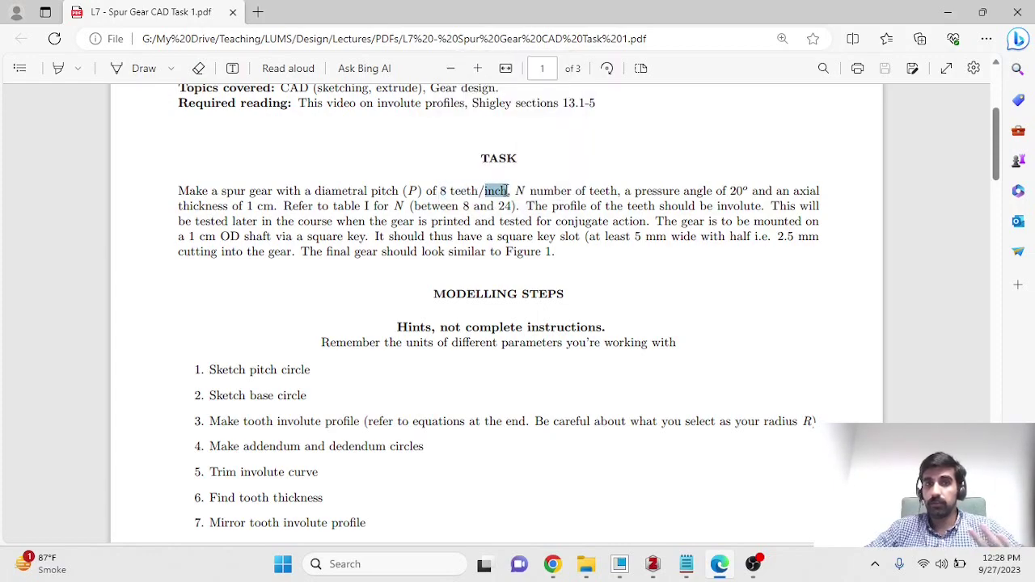
{"action": "left_click", "coordinate": [480, 215]}
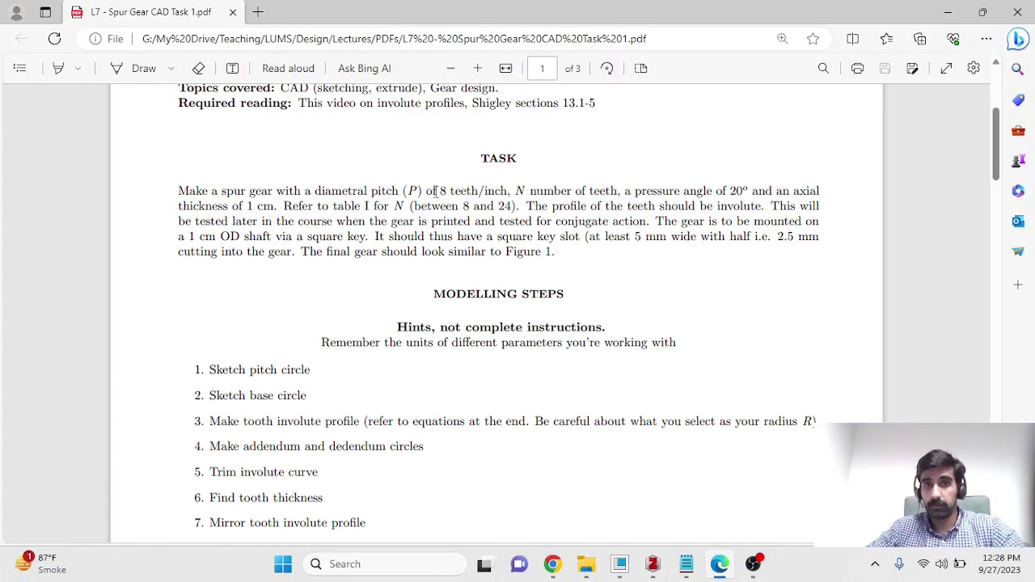
{"action": "left_click_drag", "start_coordinate": [453, 206], "coordinate": [513, 207]}
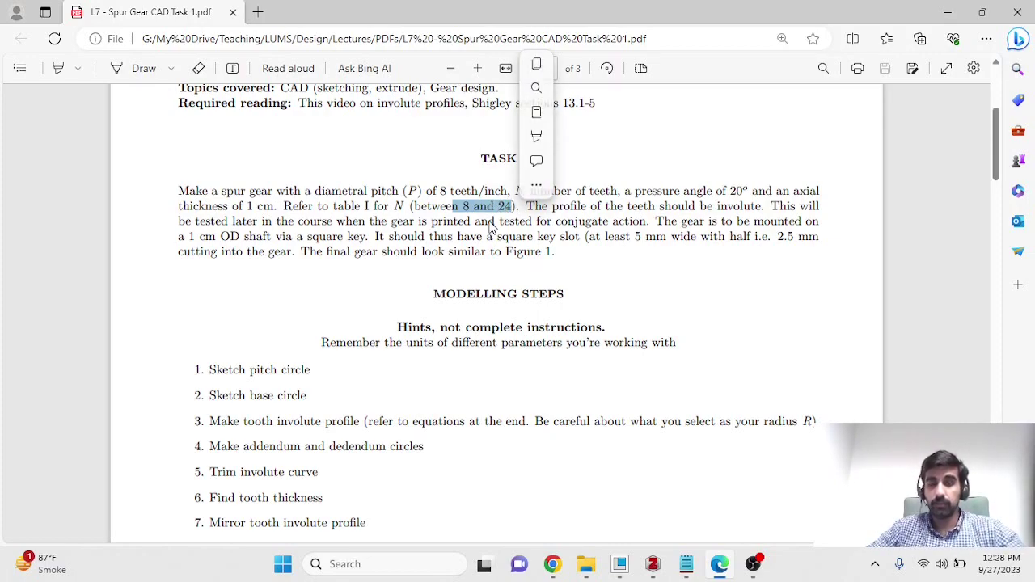
{"action": "left_click", "coordinate": [490, 222]}
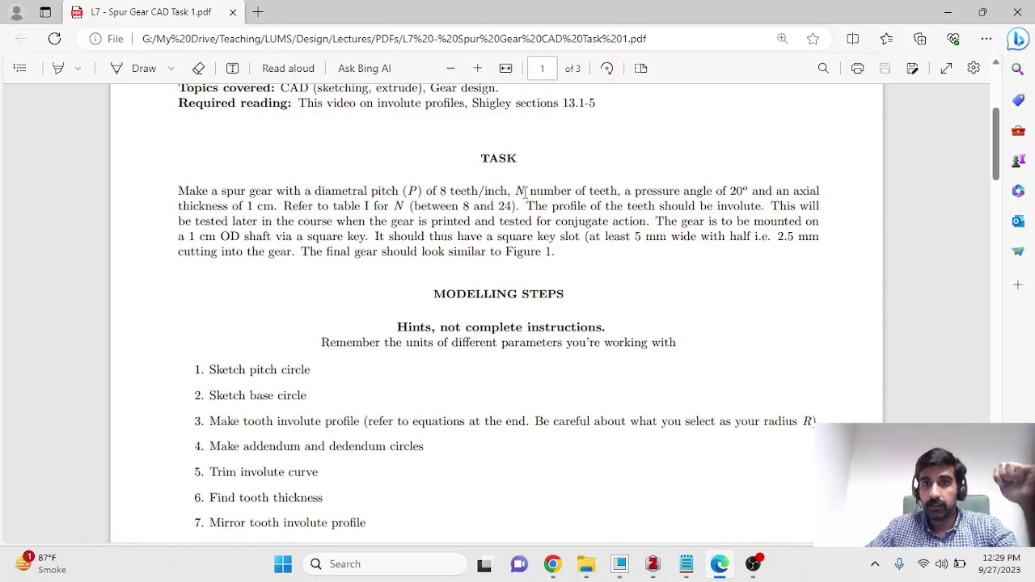
{"action": "left_click_drag", "start_coordinate": [730, 193], "coordinate": [749, 194]}
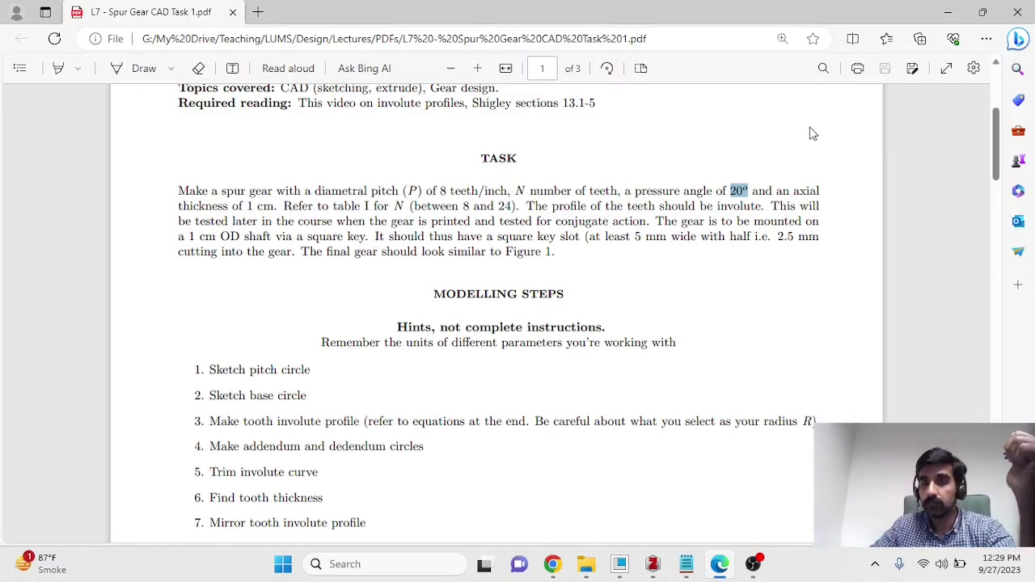
{"action": "scroll", "coordinate": [664, 326], "scroll_direction": "down", "scroll_amount": 10}
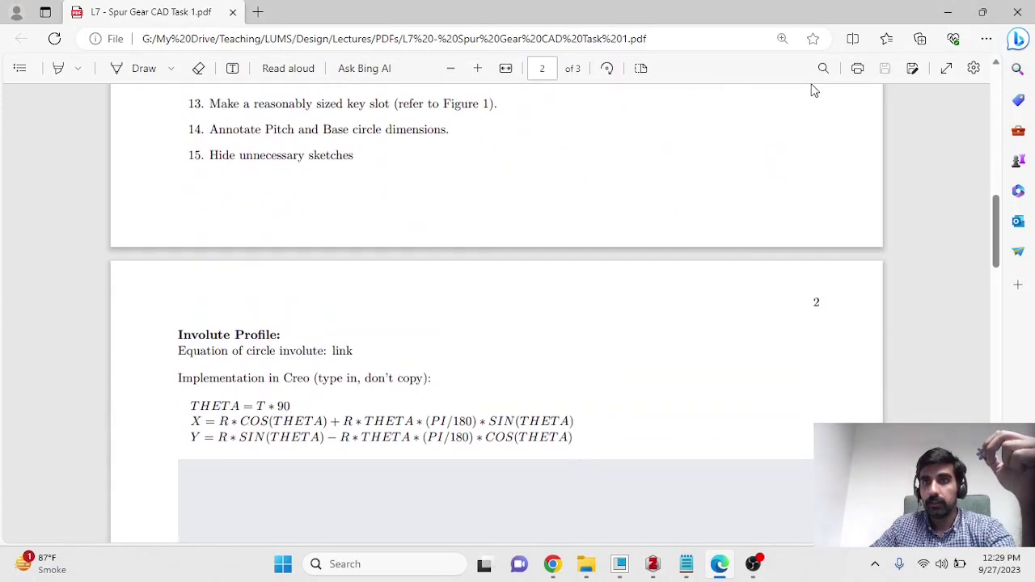
- Shrink the task PDF window and place it beside the Creo window, showing the list of modelling steps
{"action": "left_click", "coordinate": [948, 12]}
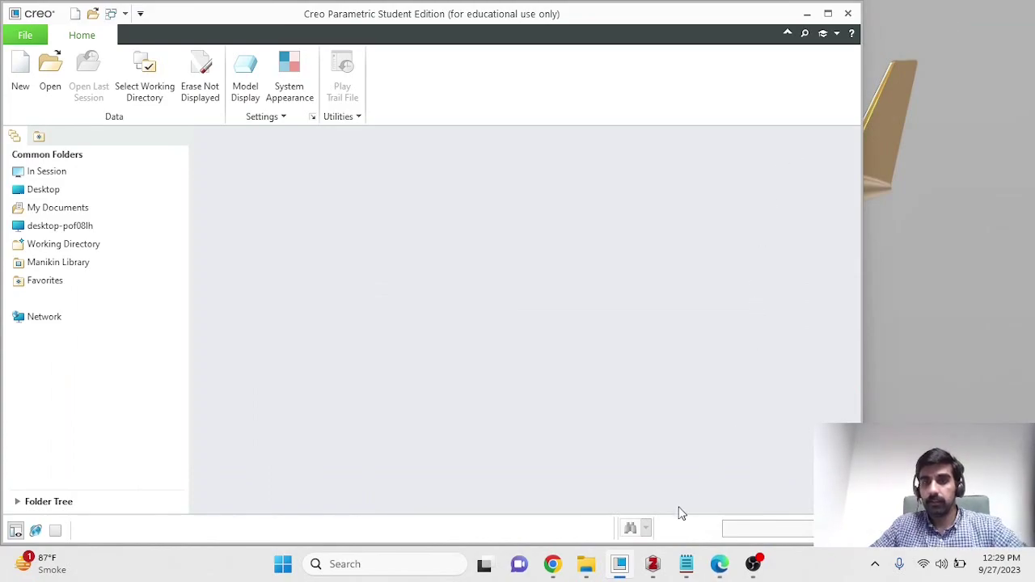
{"action": "left_click", "coordinate": [720, 563]}
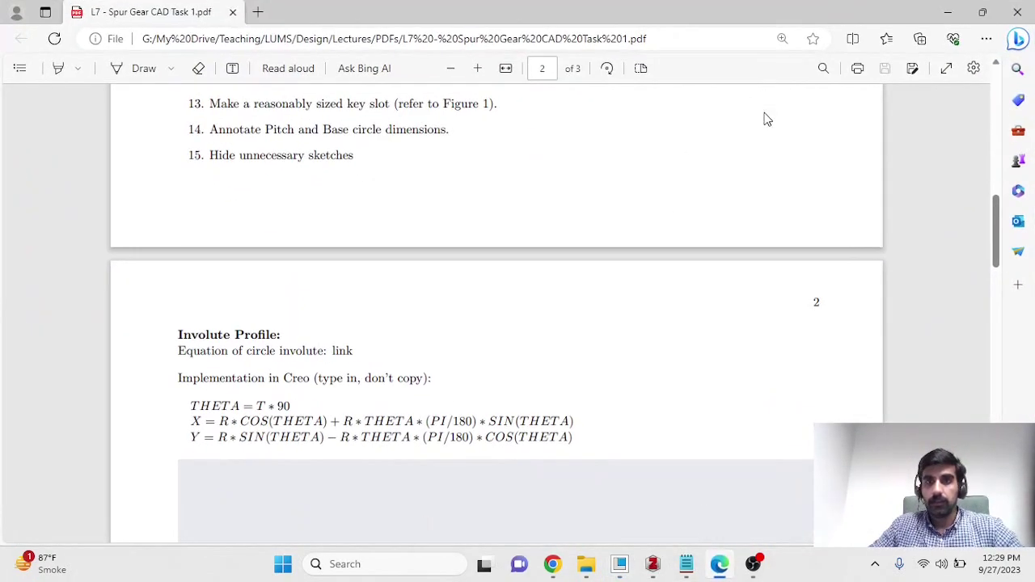
{"action": "scroll", "coordinate": [772, 197], "scroll_direction": "up", "scroll_amount": 10}
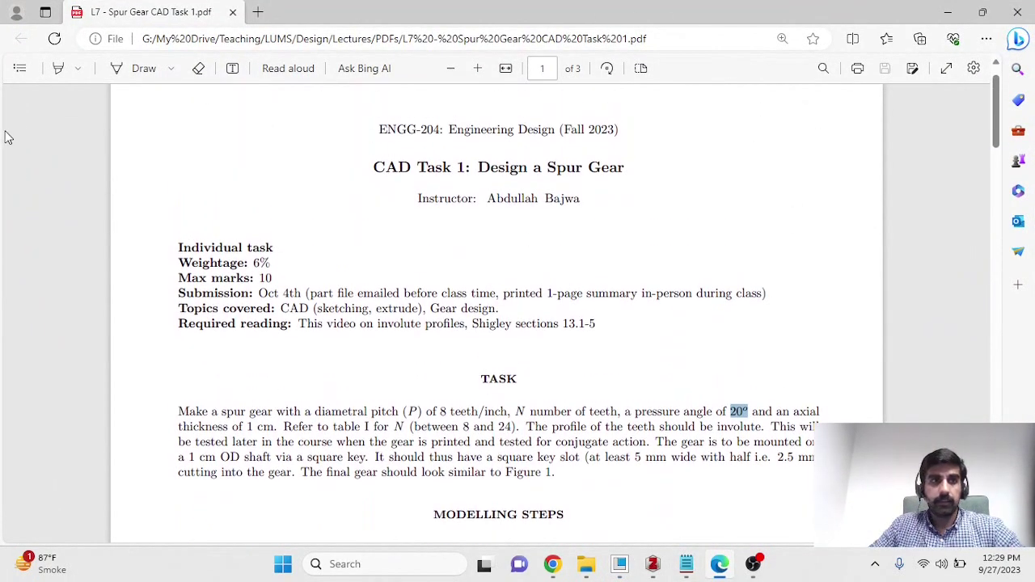
{"action": "double_click", "coordinate": [311, 13]}
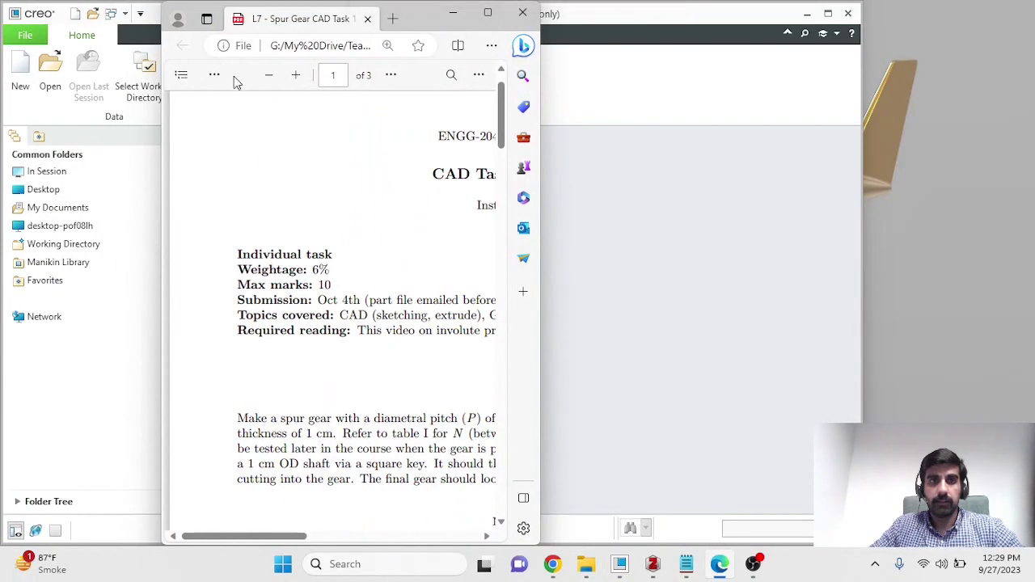
{"action": "left_click_drag", "start_coordinate": [410, 22], "coordinate": [913, 11]}
{"action": "scroll", "coordinate": [894, 250], "scroll_direction": "down", "scroll_amount": 6}
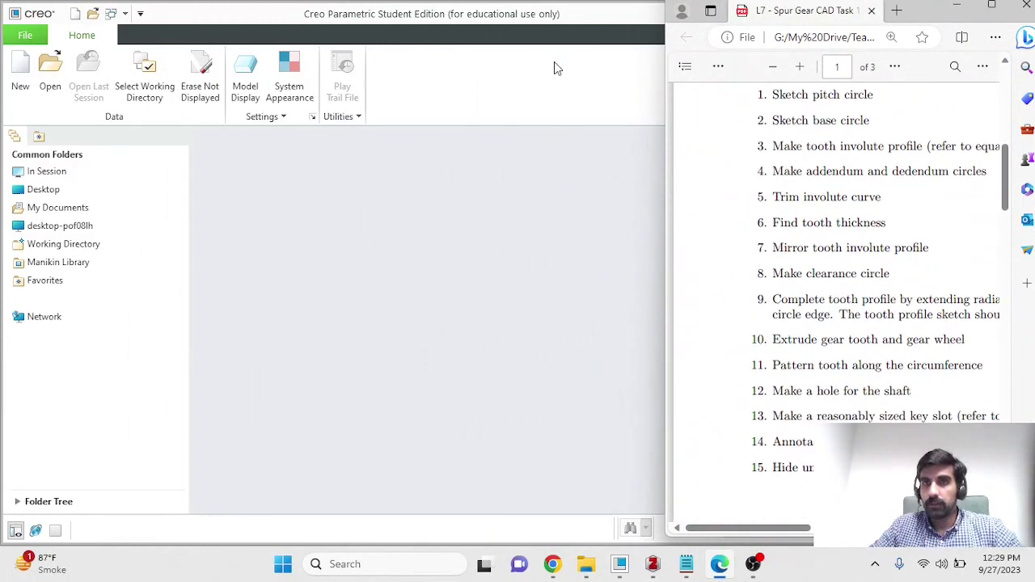
- Switch to Creo and create a solid part named SpurGear using the default template
{"action": "left_click", "coordinate": [570, 16]}
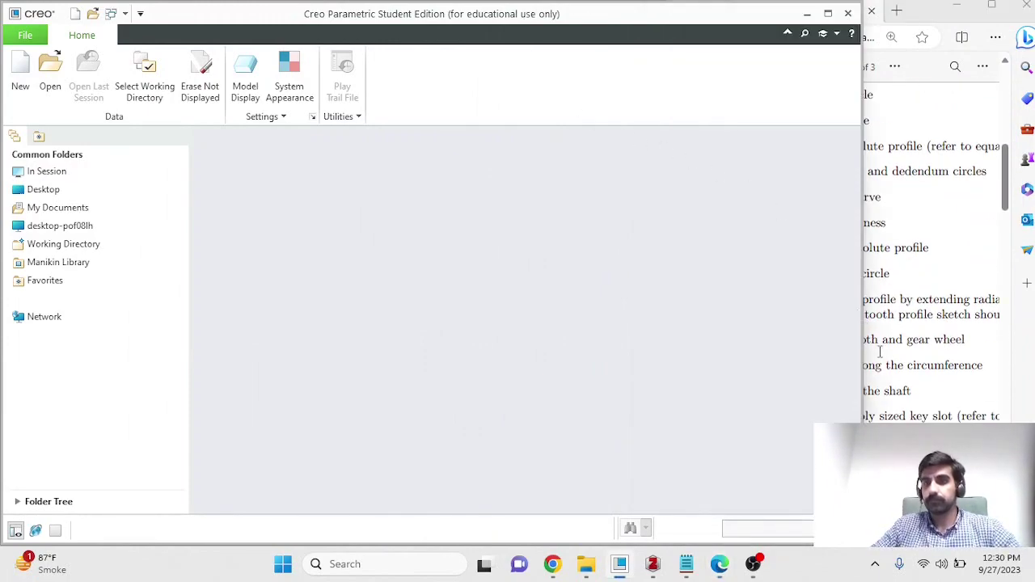
{"action": "left_click", "coordinate": [22, 74]}
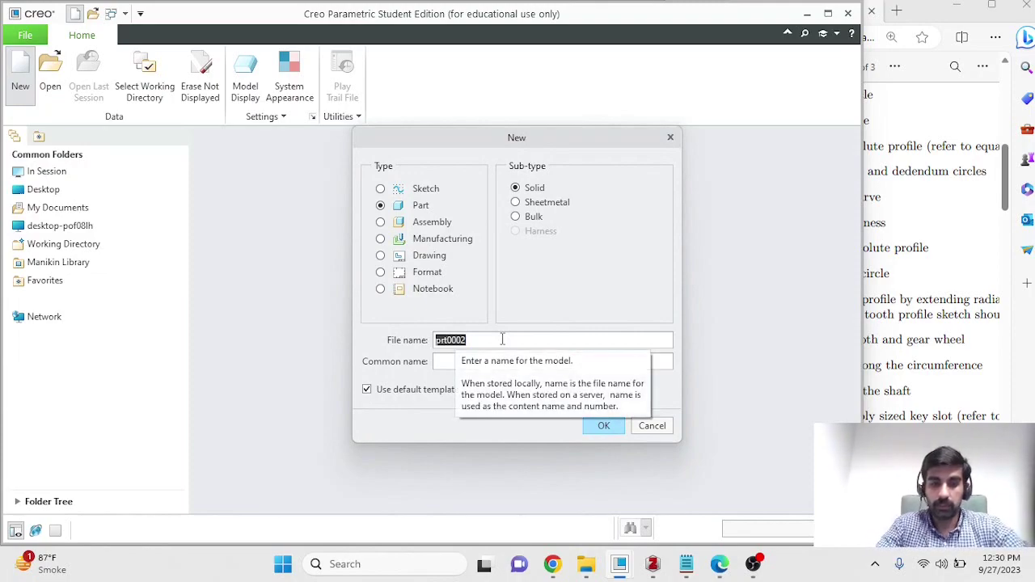
{"action": "type", "text": "S"}
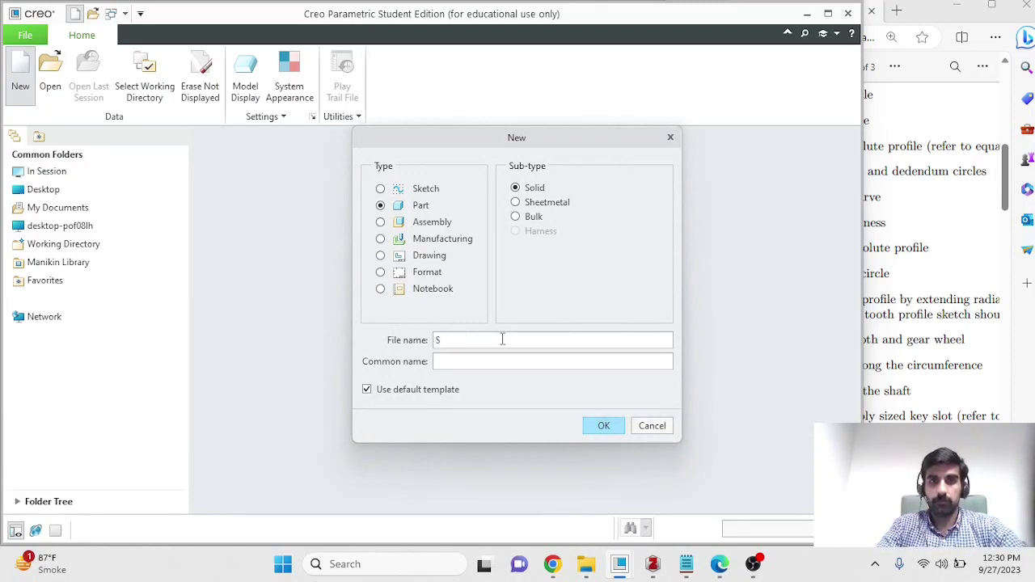
{"action": "type", "text": "purGear"}
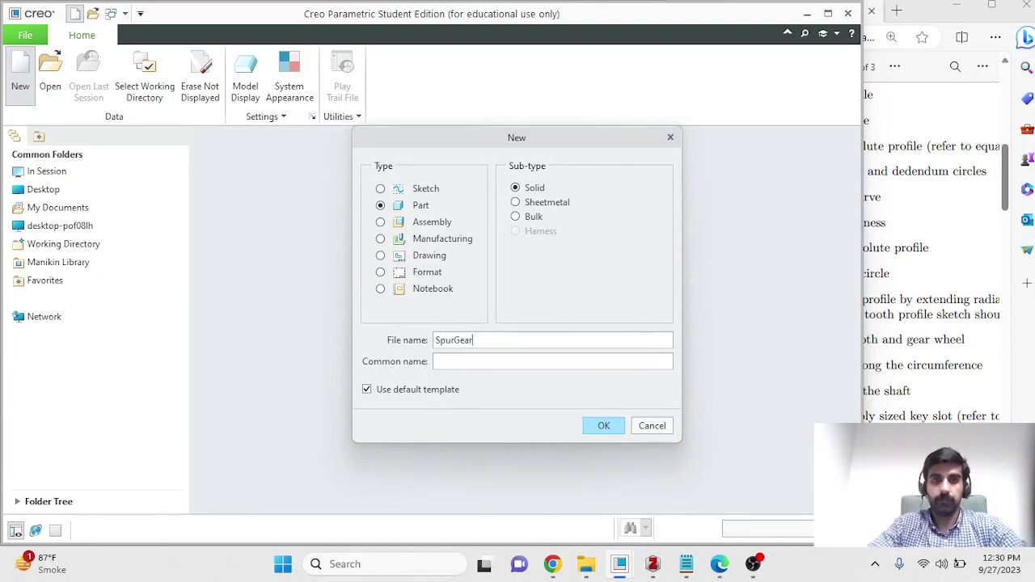
{"action": "left_click", "coordinate": [614, 426]}
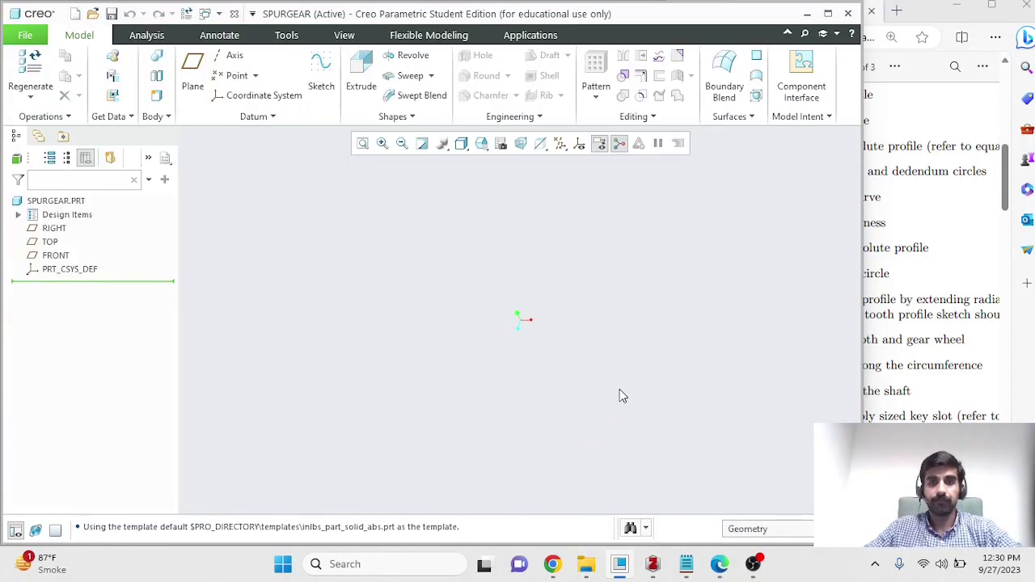
- Turn on the display of all datum axes, points, coordinate systems and planes
{"action": "left_click", "coordinate": [561, 147]}
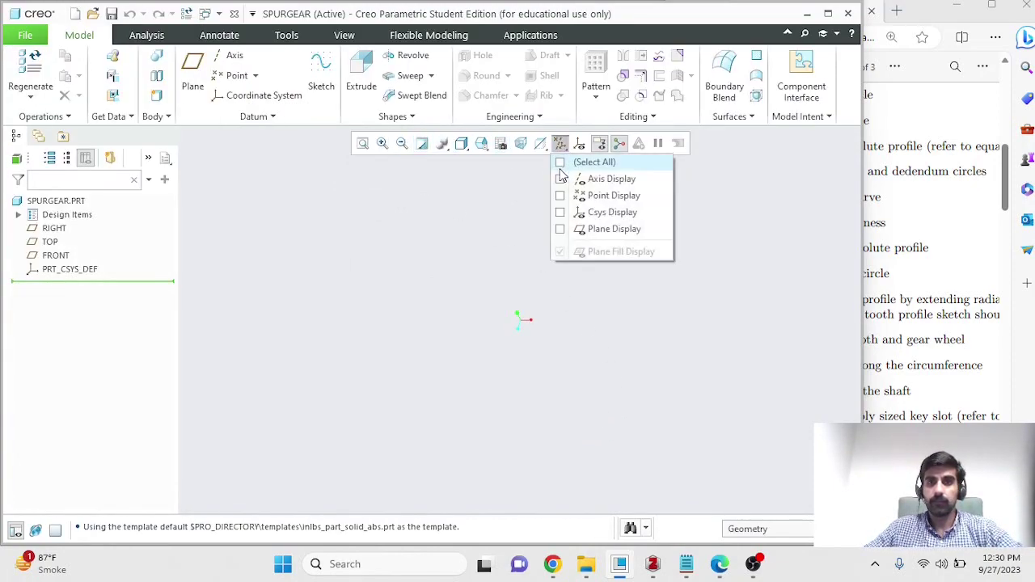
{"action": "left_click", "coordinate": [559, 166]}
{"action": "left_click", "coordinate": [682, 375]}
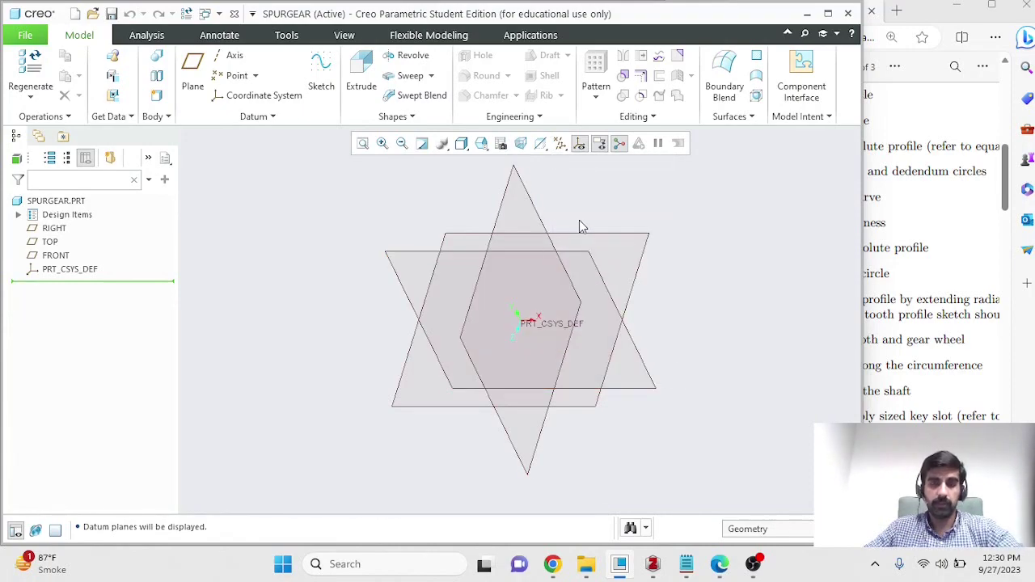
{"action": "scroll", "coordinate": [581, 220], "scroll_direction": "down", "scroll_amount": 1}
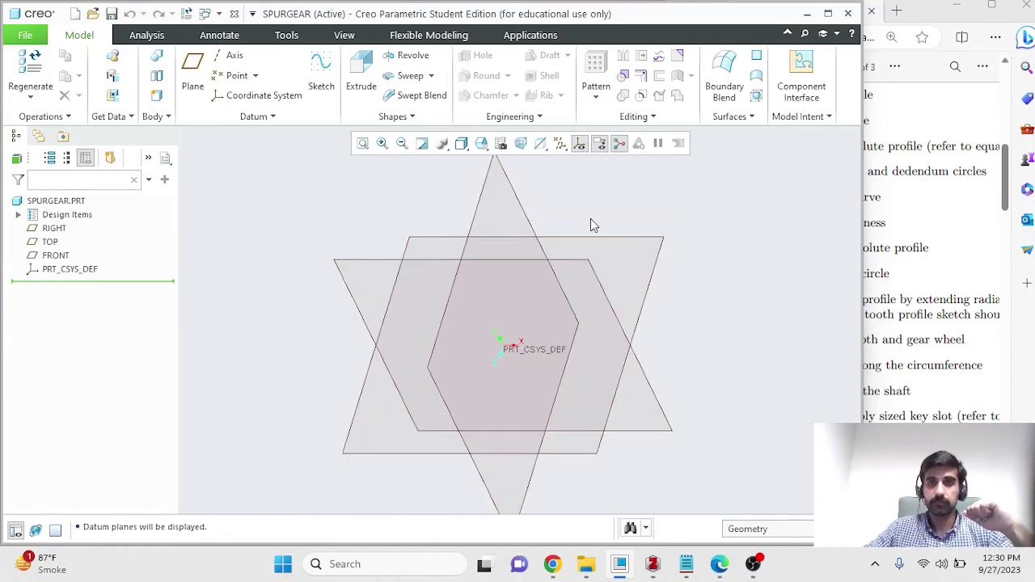
{"action": "scroll", "coordinate": [724, 310], "scroll_direction": "up", "scroll_amount": 2}
{"action": "middle_click_drag", "start_coordinate": [724, 309], "coordinate": [708, 280]}
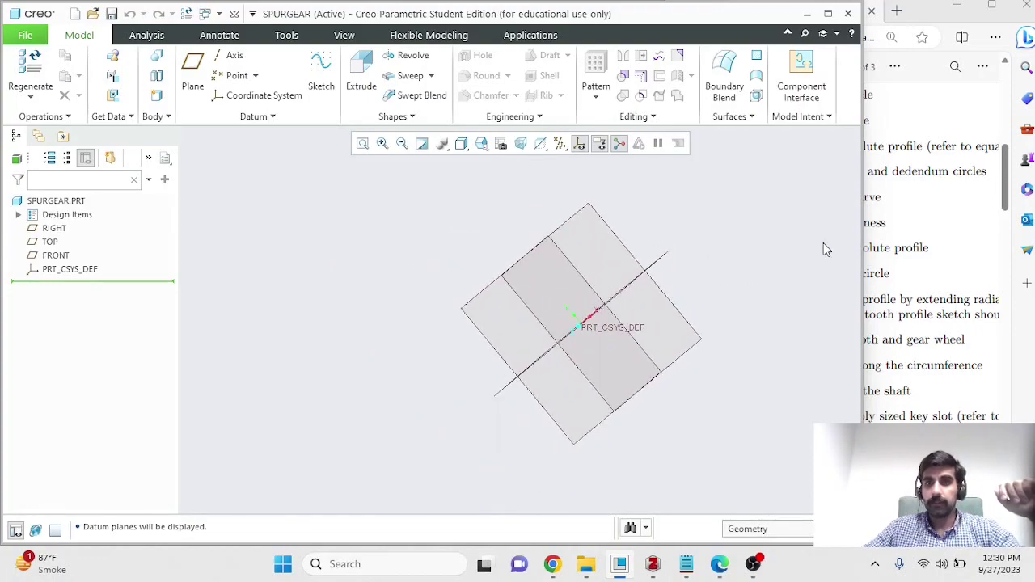
- Check the modelling steps in the task PDF and look up the diametral pitch relation P = N/d in Shigley's textbook in Zotero
{"action": "left_click", "coordinate": [900, 224]}
{"action": "scroll", "coordinate": [877, 200], "scroll_direction": "up", "scroll_amount": 2}
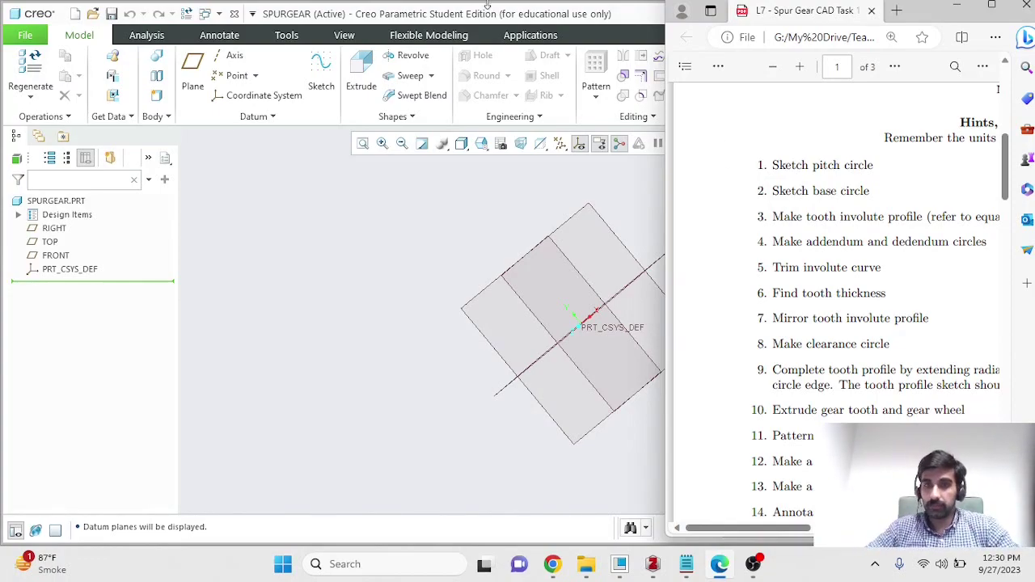
{"action": "mouse_move", "coordinate": [657, 567]}
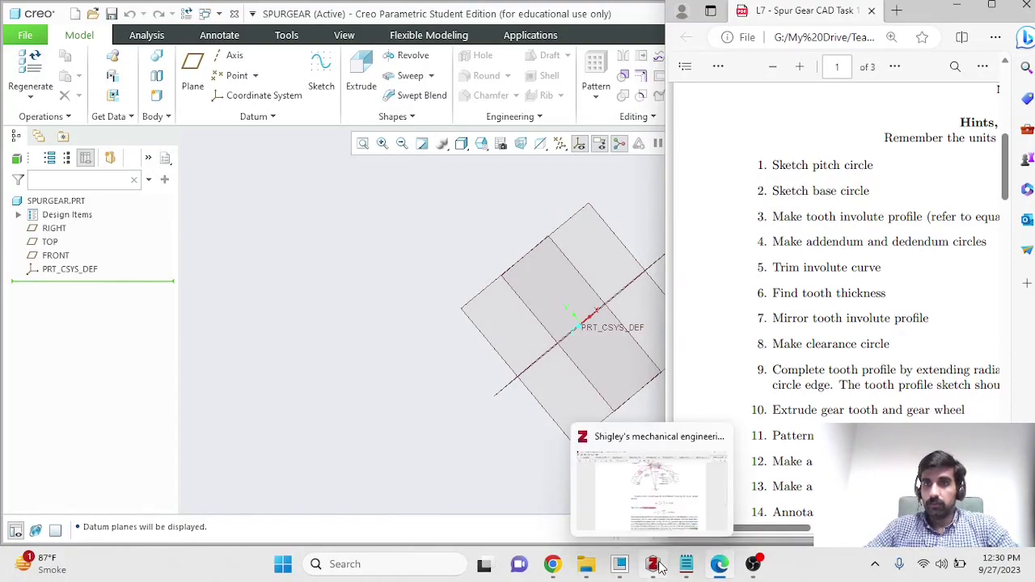
{"action": "left_click", "coordinate": [644, 477]}
{"action": "scroll", "coordinate": [525, 306], "scroll_direction": "up", "scroll_amount": 3}
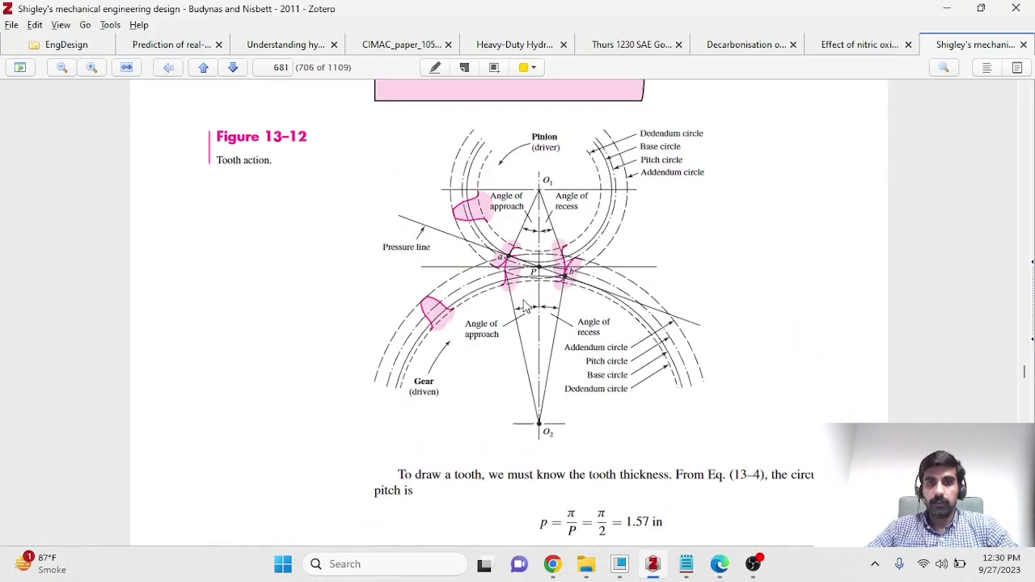
{"action": "scroll", "coordinate": [526, 306], "scroll_direction": "down", "scroll_amount": 3}
{"action": "scroll", "coordinate": [607, 368], "scroll_direction": "up", "scroll_amount": 10}
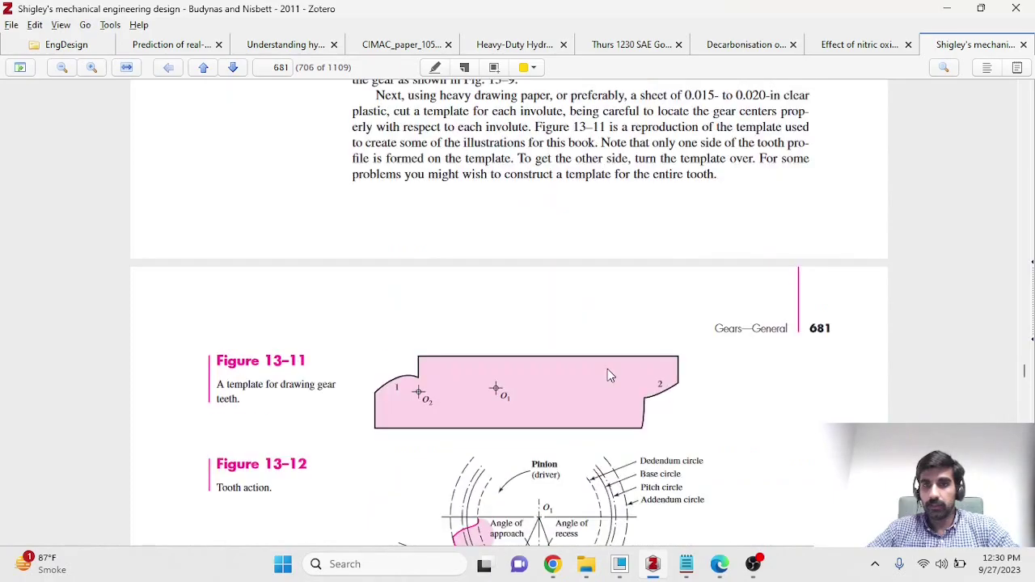
{"action": "scroll", "coordinate": [609, 373], "scroll_direction": "up", "scroll_amount": 10}
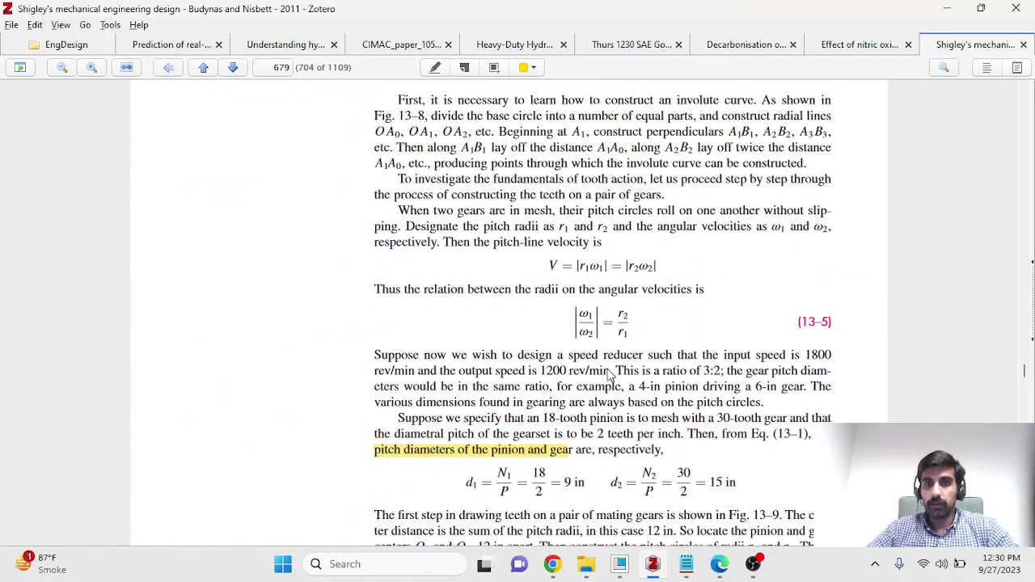
{"action": "scroll", "coordinate": [609, 374], "scroll_direction": "up", "scroll_amount": 10}
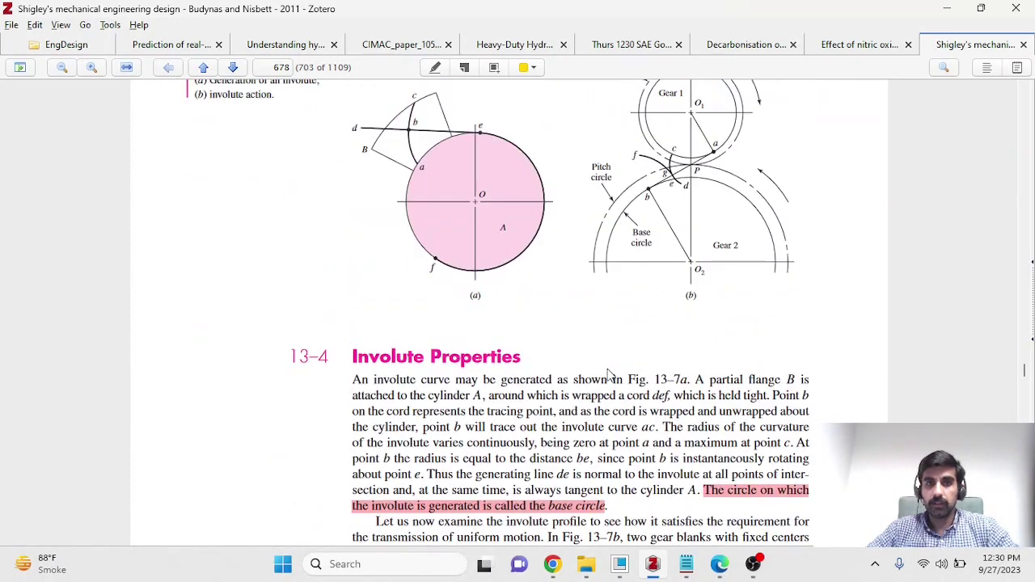
{"action": "scroll", "coordinate": [609, 375], "scroll_direction": "up", "scroll_amount": 15}
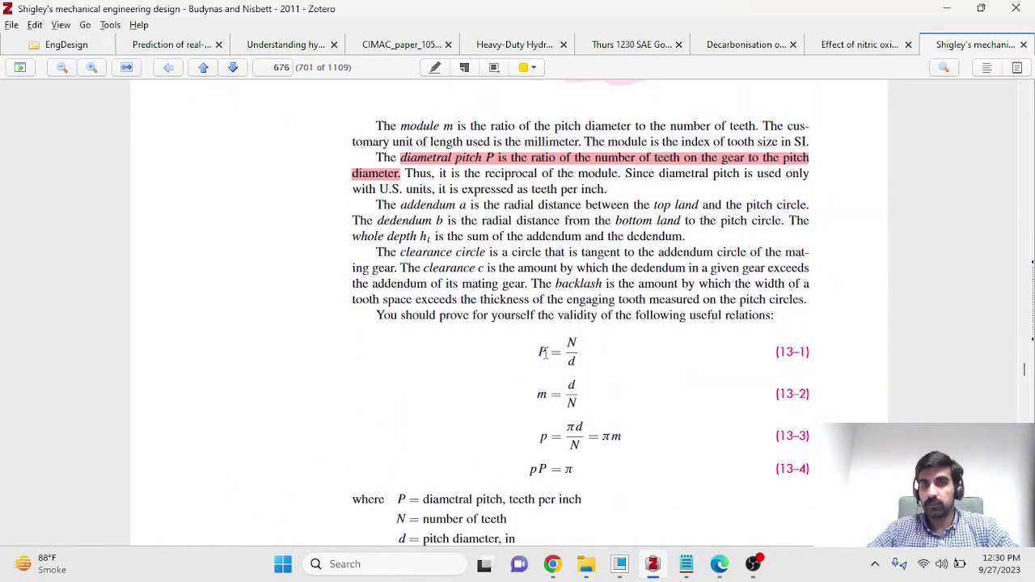
{"action": "left_click_drag", "start_coordinate": [537, 353], "coordinate": [549, 356]}
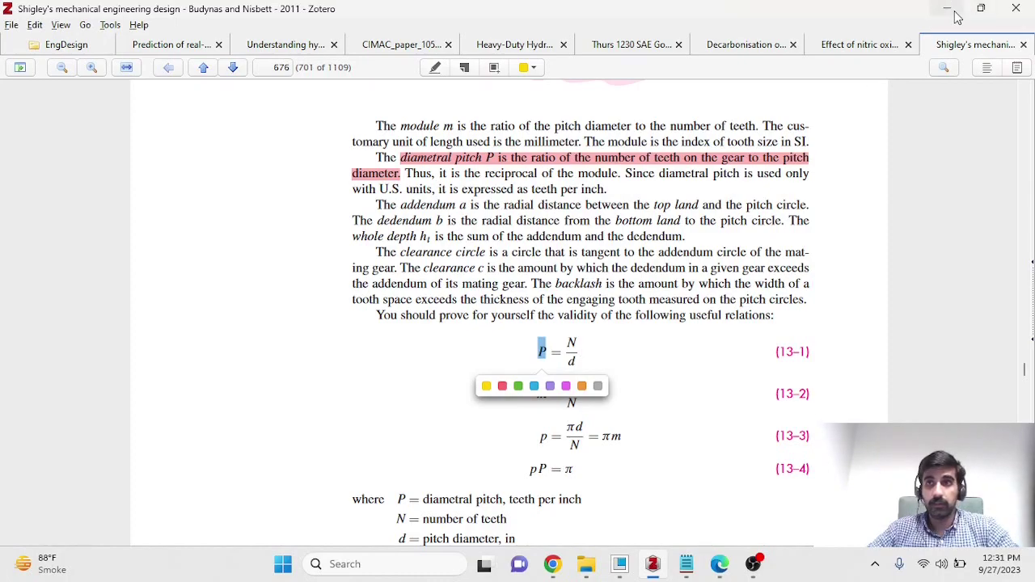
{"action": "left_click", "coordinate": [575, 342]}
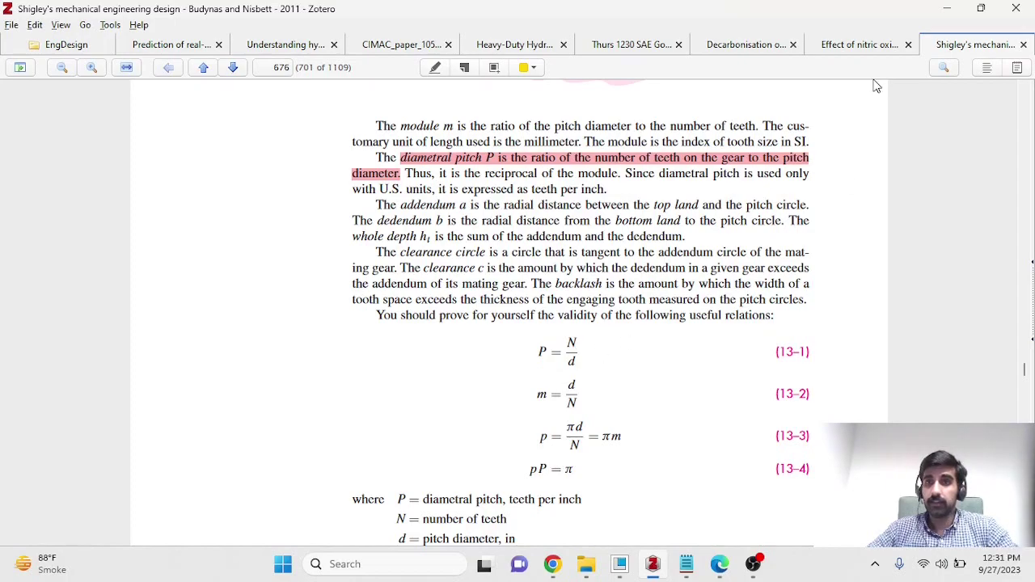
{"action": "left_click", "coordinate": [946, 13]}
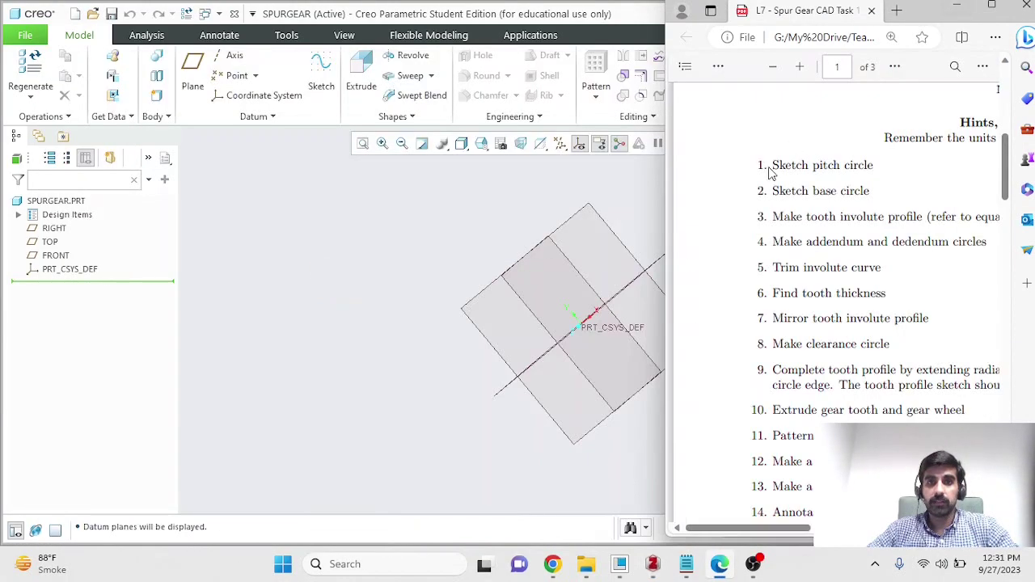
- Start a sketch on the FRONT datum plane and consult the involute profile equations in the task PDF before returning to Creo
{"action": "left_click", "coordinate": [564, 217]}
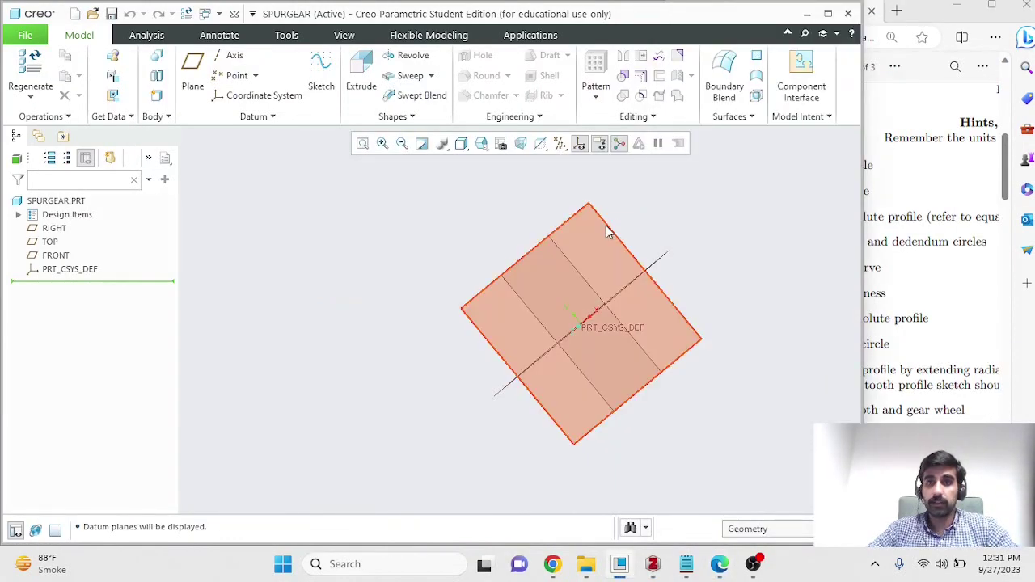
{"action": "left_click", "coordinate": [321, 77]}
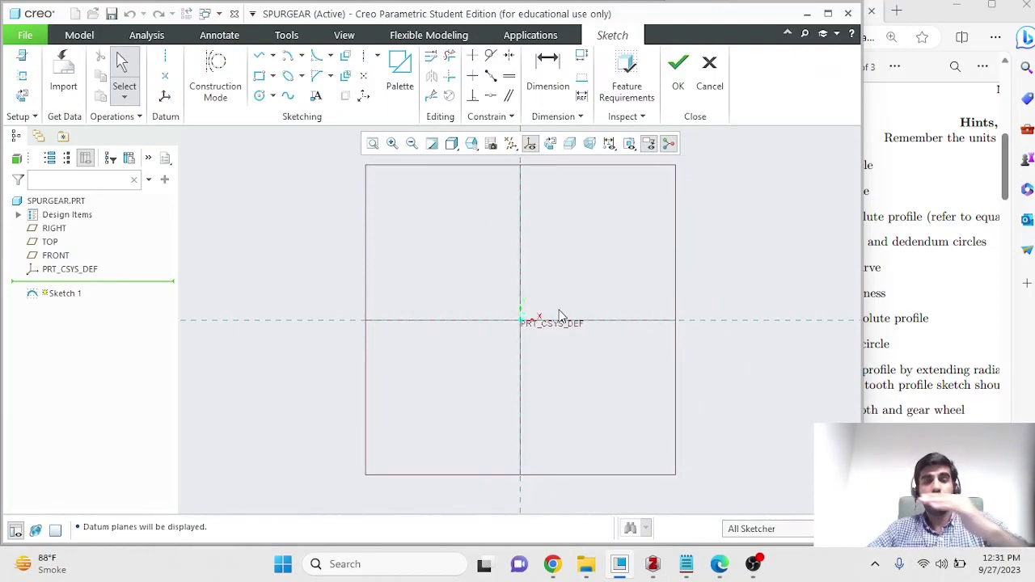
{"action": "left_click", "coordinate": [912, 309]}
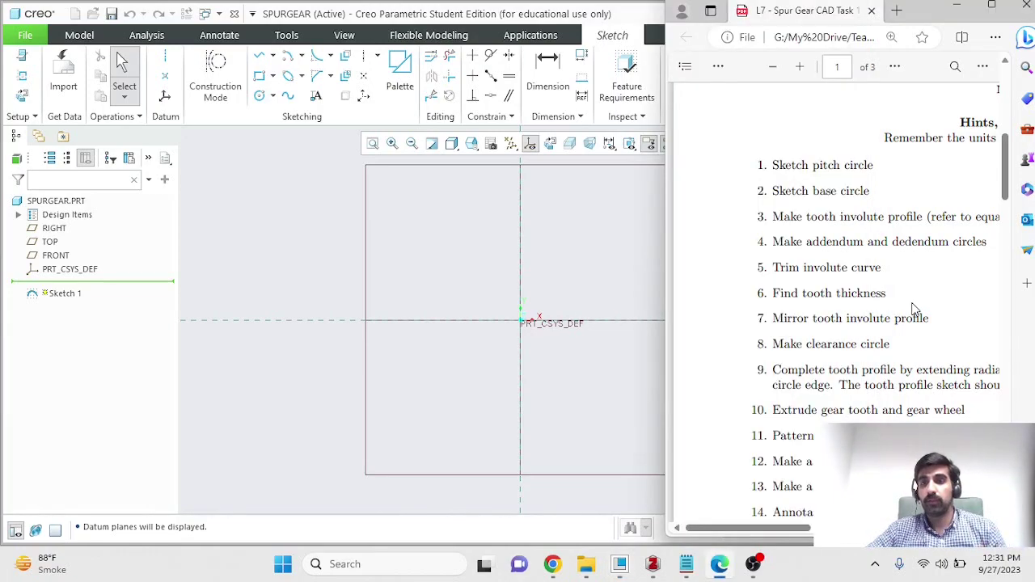
{"action": "scroll", "coordinate": [912, 310], "scroll_direction": "down", "scroll_amount": 7}
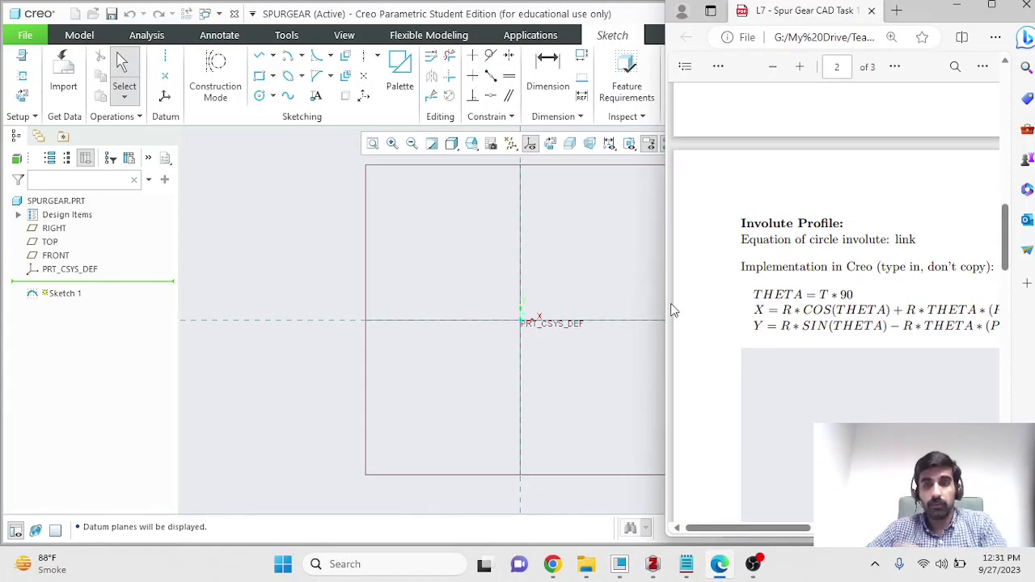
{"action": "left_click", "coordinate": [645, 296]}
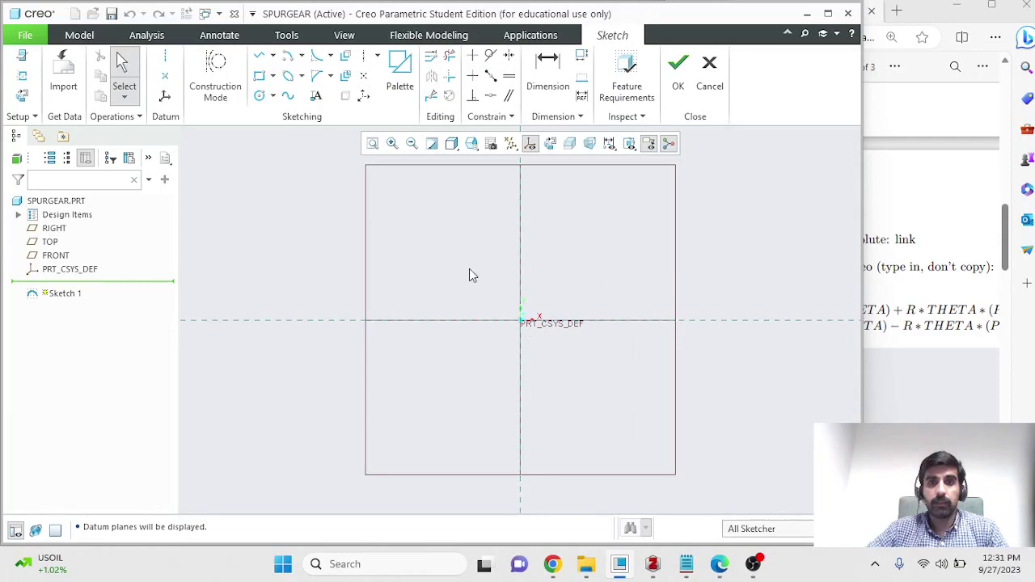
- Sketch a circle about 266 in diameter centred on the coordinate system origin
{"action": "left_click", "coordinate": [259, 95]}
{"action": "left_click", "coordinate": [520, 321]}
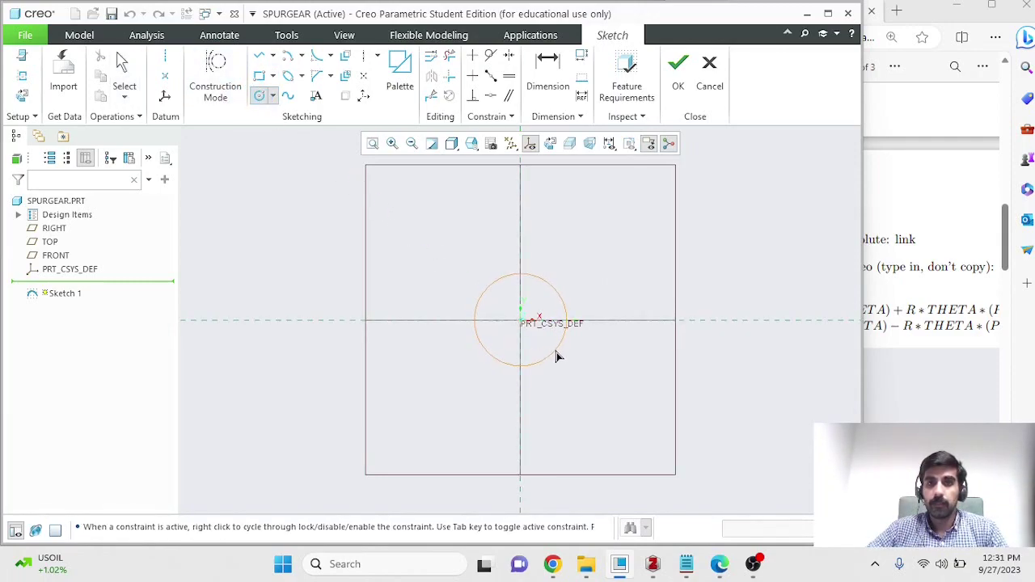
{"action": "left_click", "coordinate": [588, 369]}
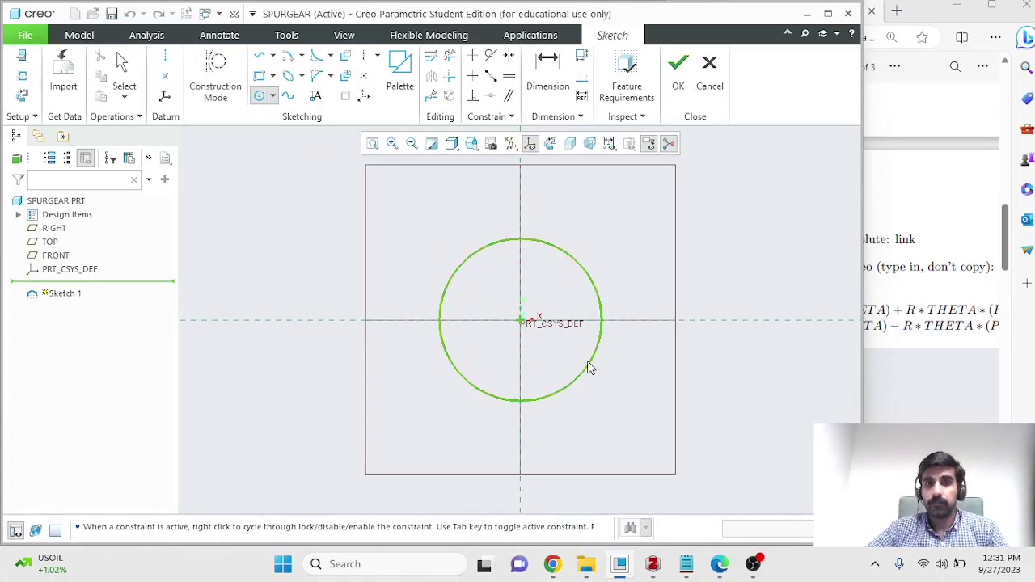
{"action": "middle_click", "coordinate": [612, 243]}
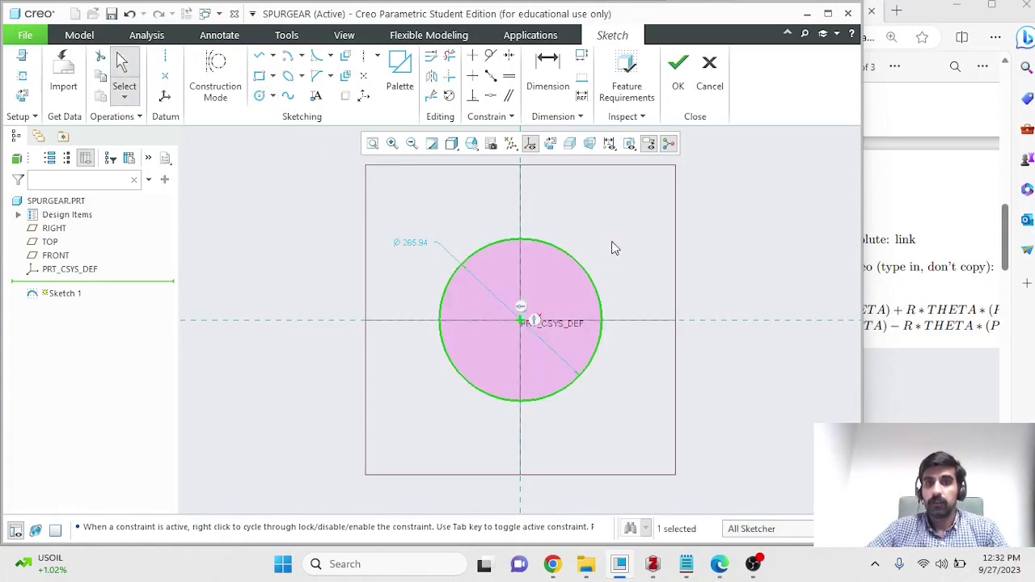
- Set the circle's diameter to 1 and finish the pitch circle sketch
{"action": "double_click", "coordinate": [419, 243]}
{"action": "type", "text": "1"}
{"action": "key", "text": "Return"}
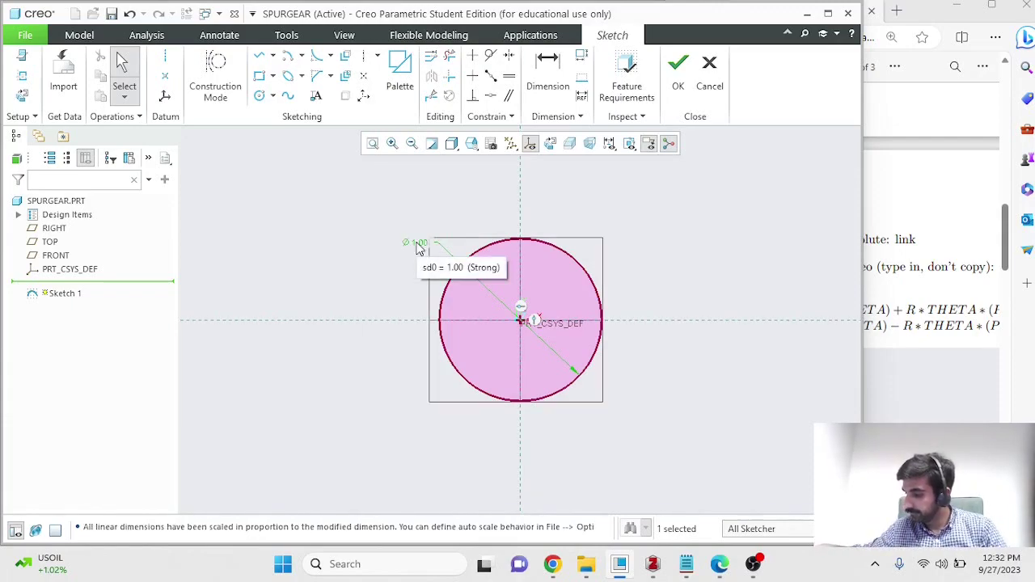
{"action": "left_click", "coordinate": [672, 55]}
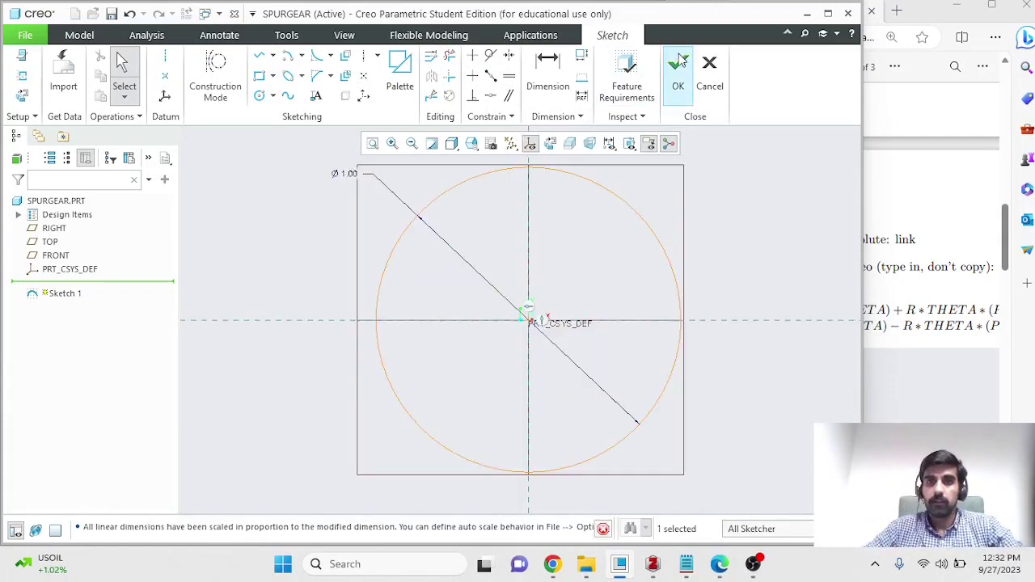
- Open the circle involute web page linked in the task PDF, return to the PDF and show its list of modelling steps
{"action": "left_click", "coordinate": [908, 240]}
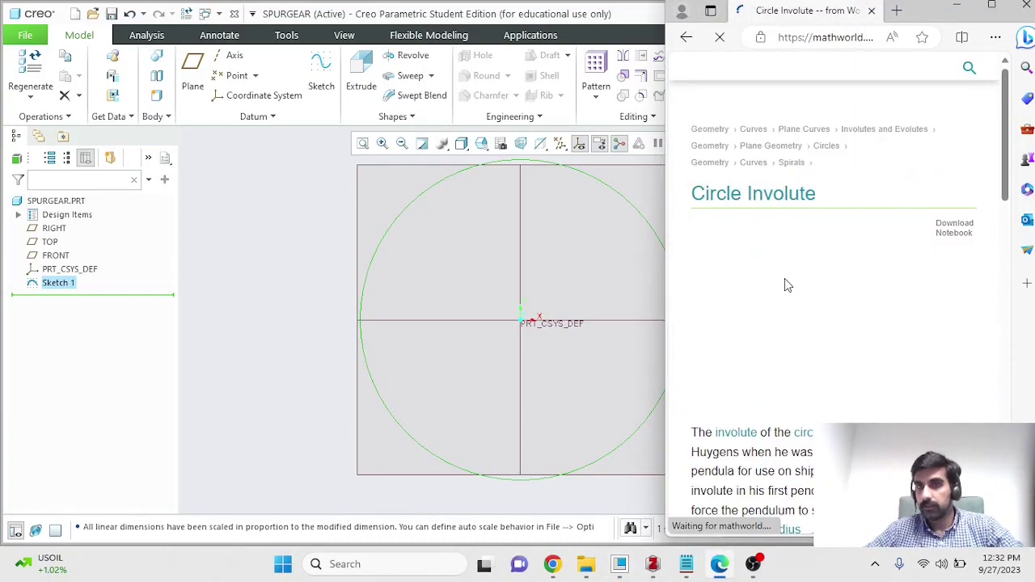
{"action": "left_click", "coordinate": [687, 38]}
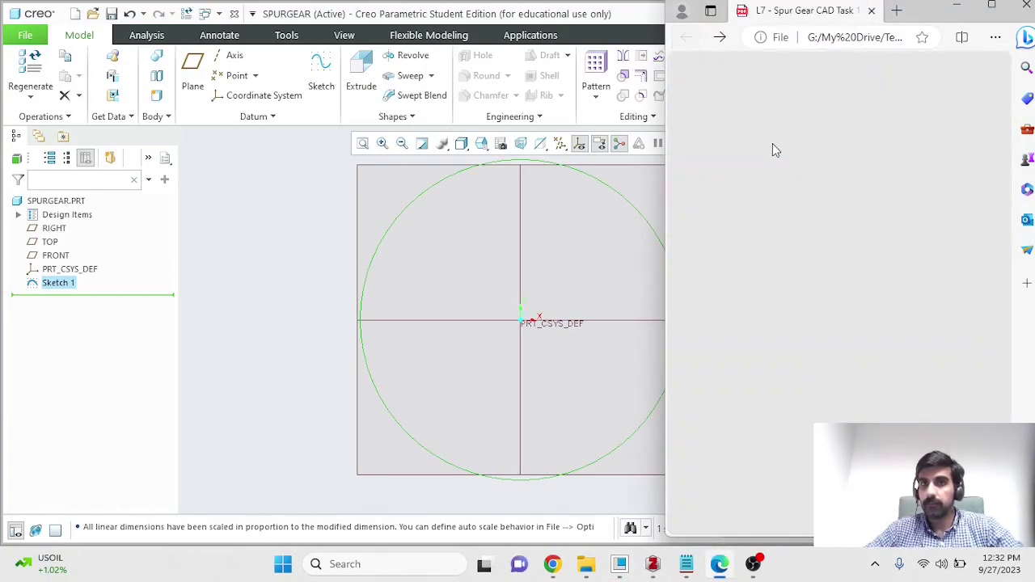
{"action": "scroll", "coordinate": [839, 334], "scroll_direction": "up", "scroll_amount": 8}
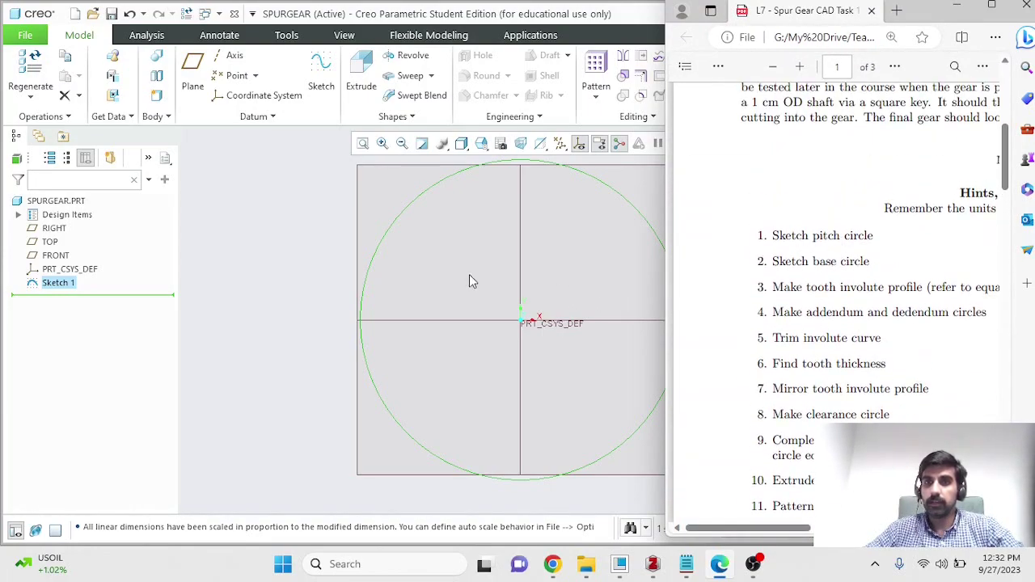
- Rename the first sketch in Creo's model tree as PitchCircle
{"action": "left_click", "coordinate": [254, 243]}
{"action": "left_click", "coordinate": [52, 284]}
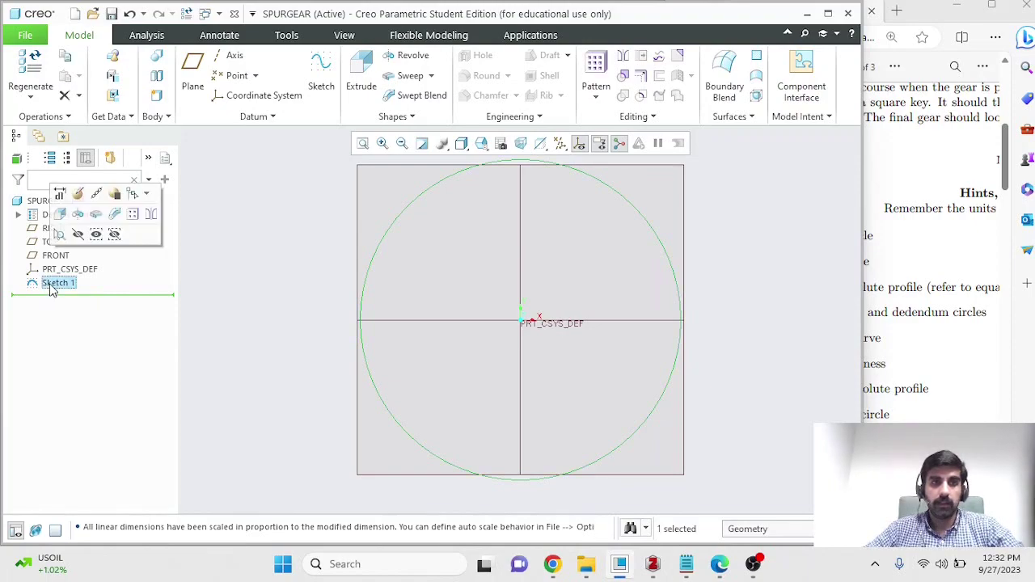
{"action": "left_click", "coordinate": [59, 283]}
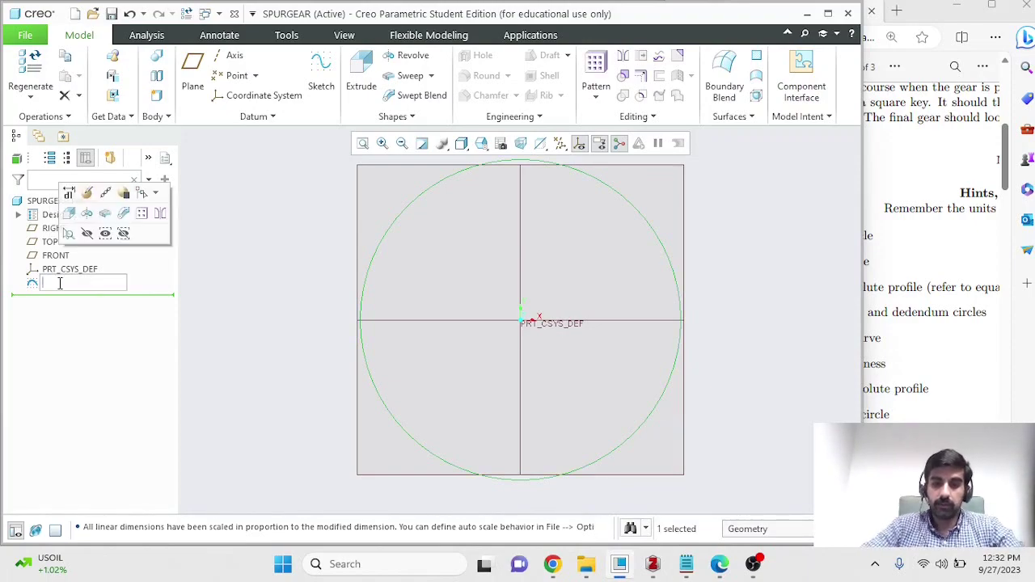
{"action": "type", "text": "PitchCircle"}
{"action": "key", "text": "Return"}
{"action": "left_click", "coordinate": [199, 284]}
{"action": "scroll", "coordinate": [732, 195], "scroll_direction": "down", "scroll_amount": 1}
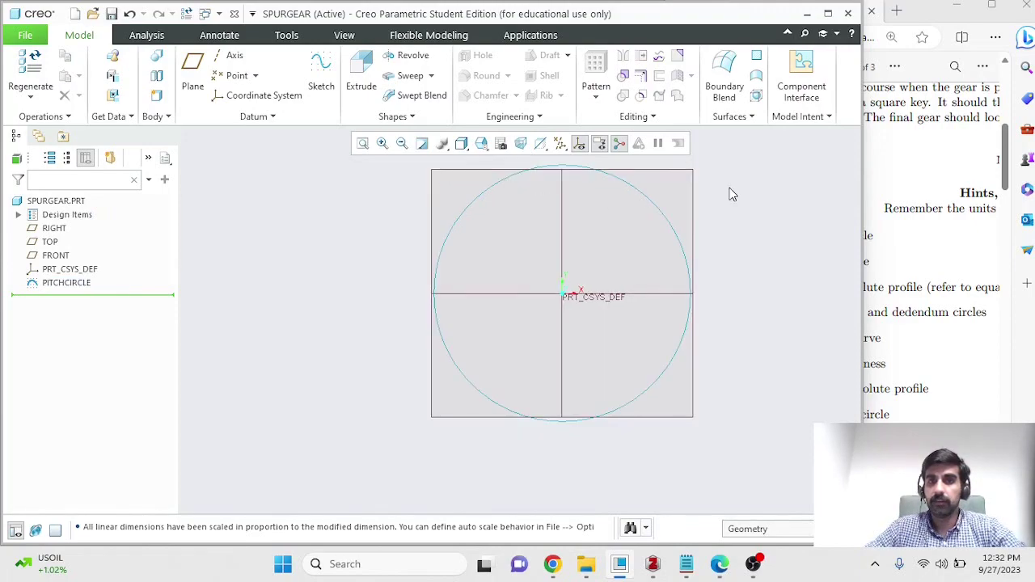
- Check the base circle step in the task PDF and look up the base circle radius equation in Shigley's textbook in Zotero
{"action": "left_click", "coordinate": [901, 189]}
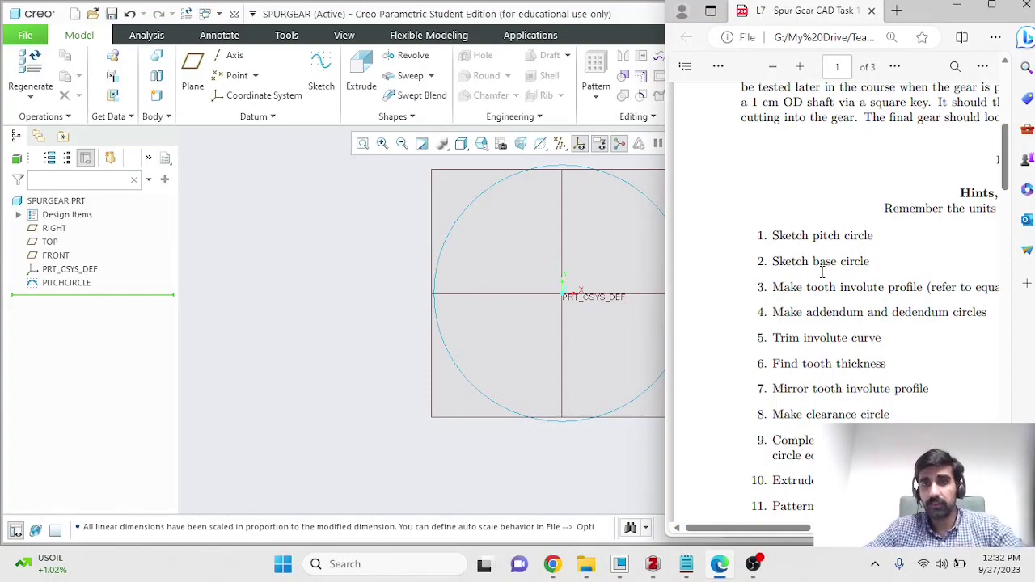
{"action": "left_click", "coordinate": [388, 229]}
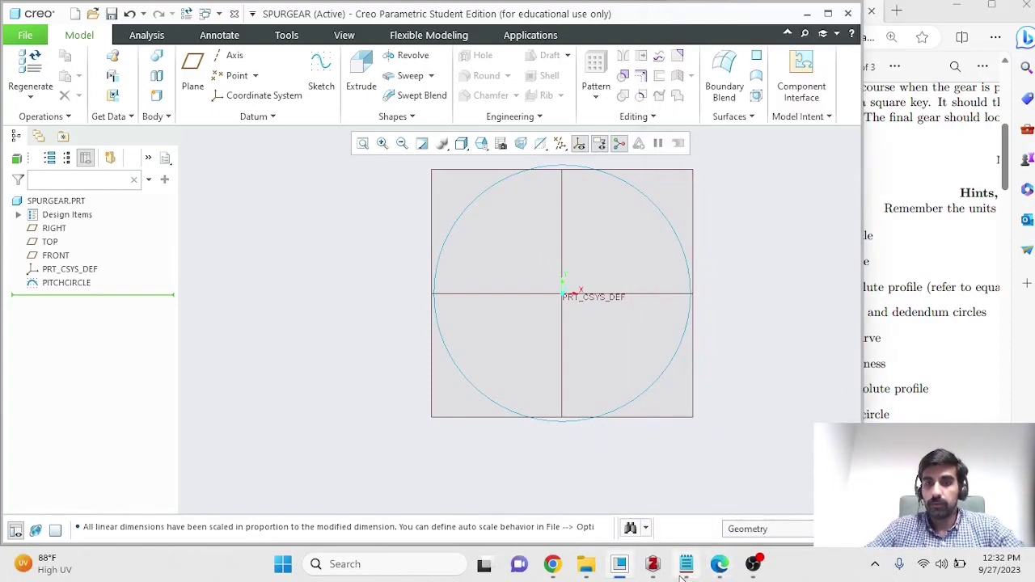
{"action": "left_click", "coordinate": [652, 564]}
{"action": "scroll", "coordinate": [531, 301], "scroll_direction": "down", "scroll_amount": 10}
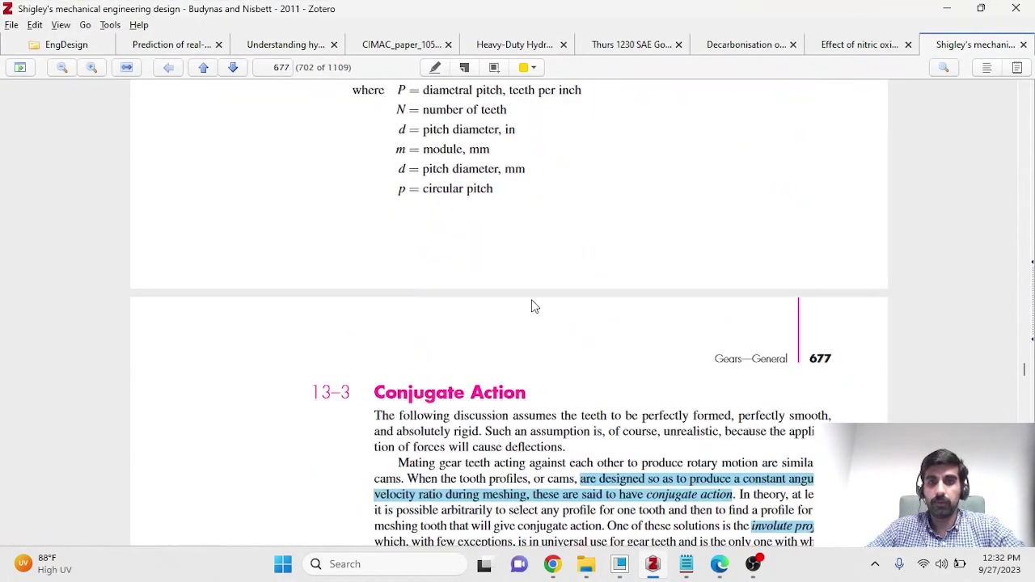
{"action": "scroll", "coordinate": [532, 306], "scroll_direction": "down", "scroll_amount": 4}
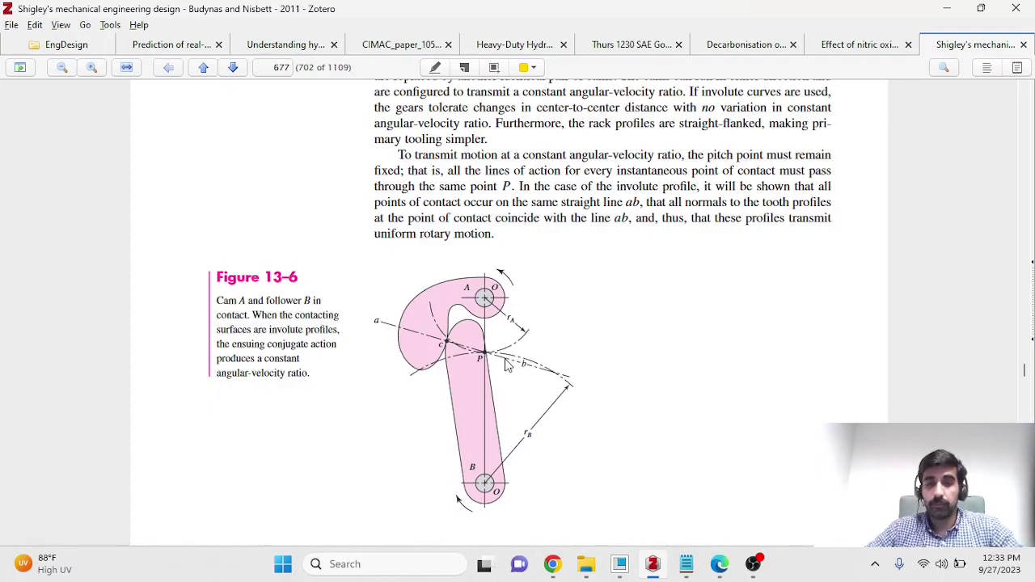
{"action": "scroll", "coordinate": [505, 364], "scroll_direction": "down", "scroll_amount": 15}
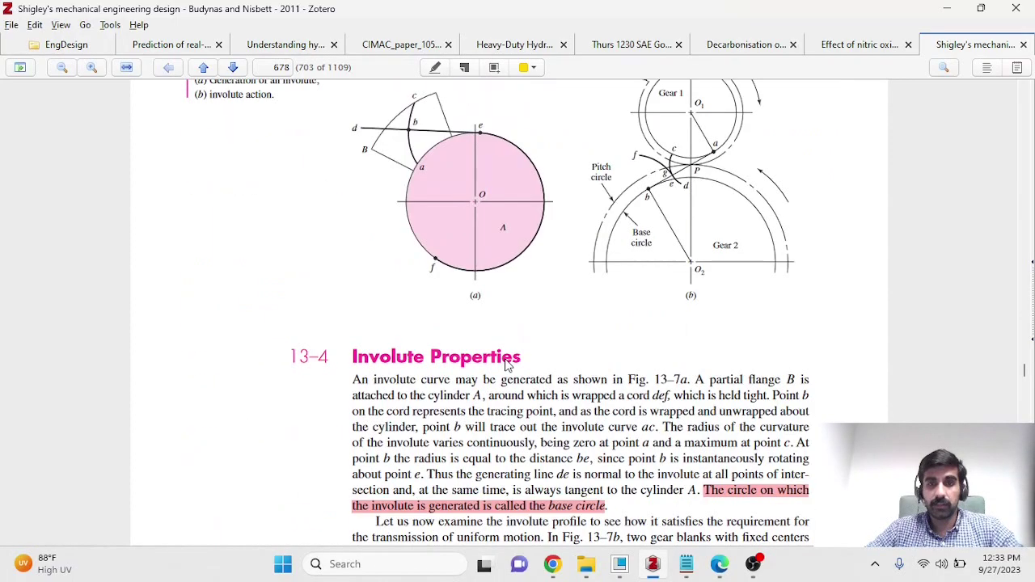
{"action": "scroll", "coordinate": [505, 364], "scroll_direction": "down", "scroll_amount": 12}
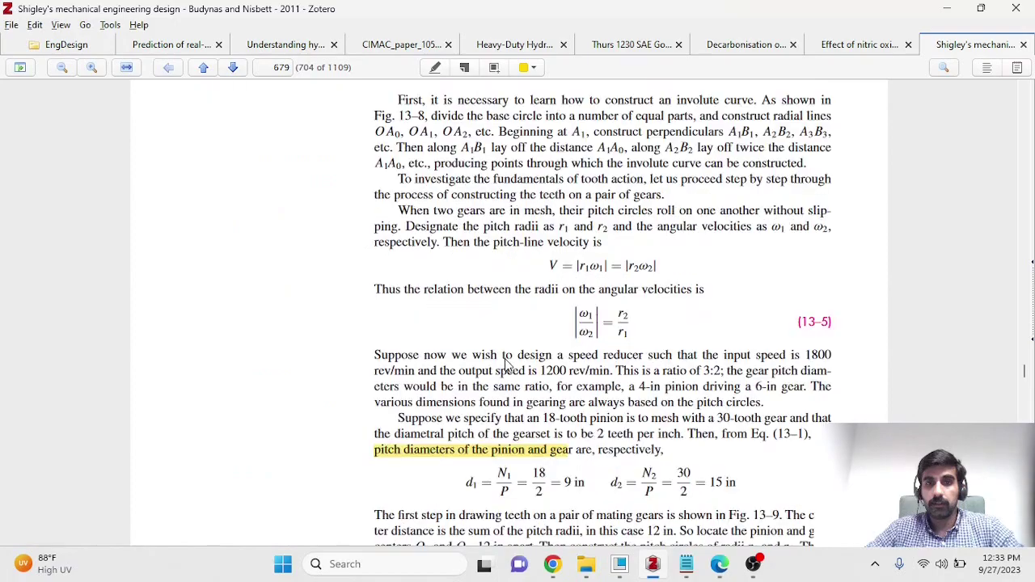
{"action": "scroll", "coordinate": [508, 364], "scroll_direction": "down", "scroll_amount": 12}
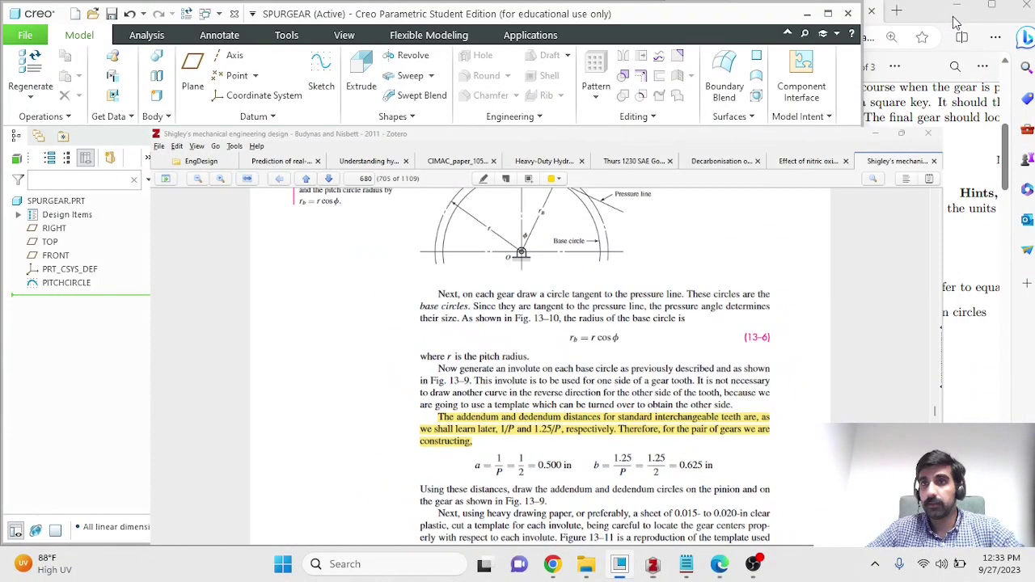
{"action": "left_click", "coordinate": [946, 10]}
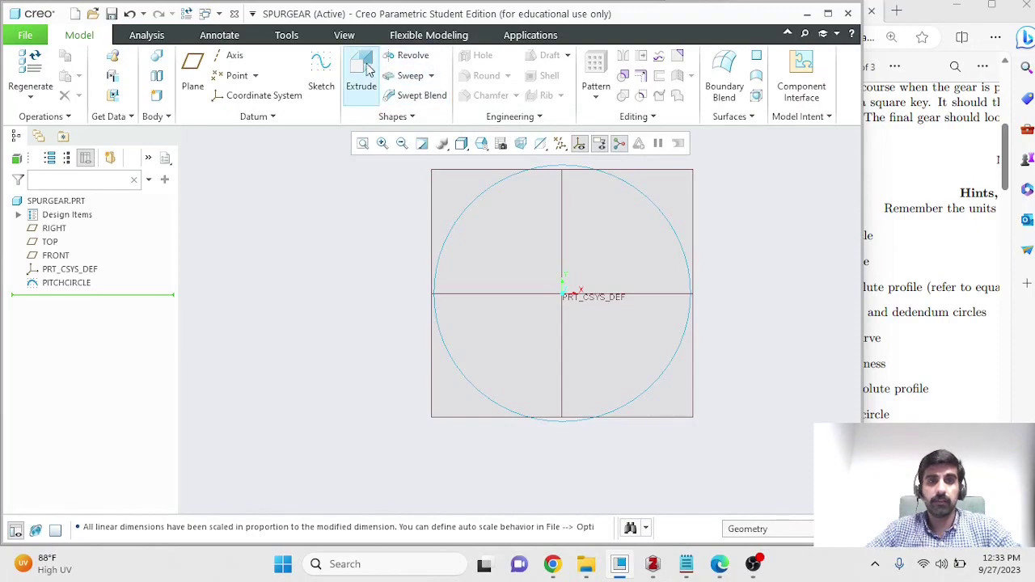
- Start a new sketch on the FRONT plane and draw a circle about 0.57 in diameter centred on the origin
{"action": "left_click", "coordinate": [466, 169]}
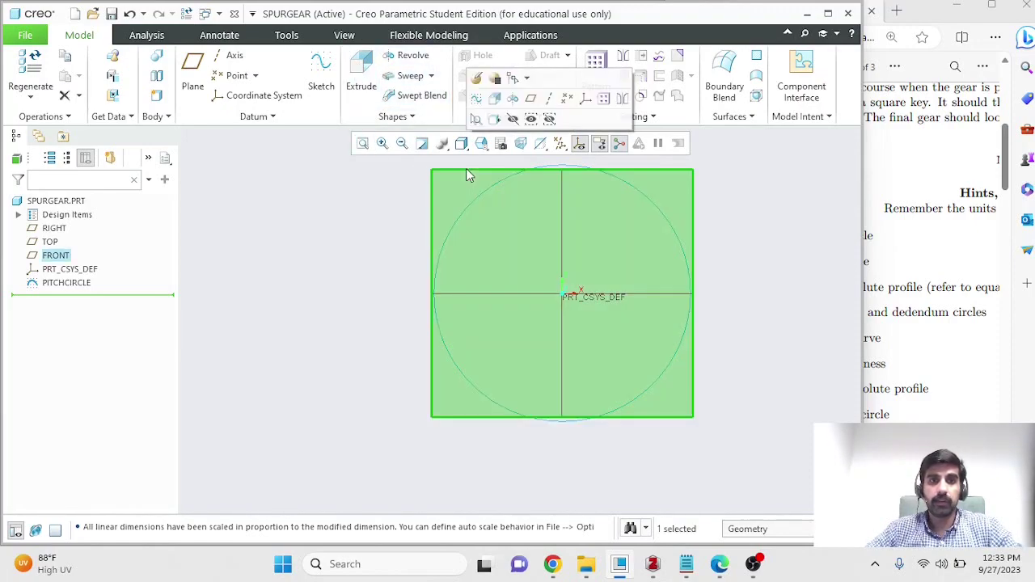
{"action": "left_click", "coordinate": [335, 76]}
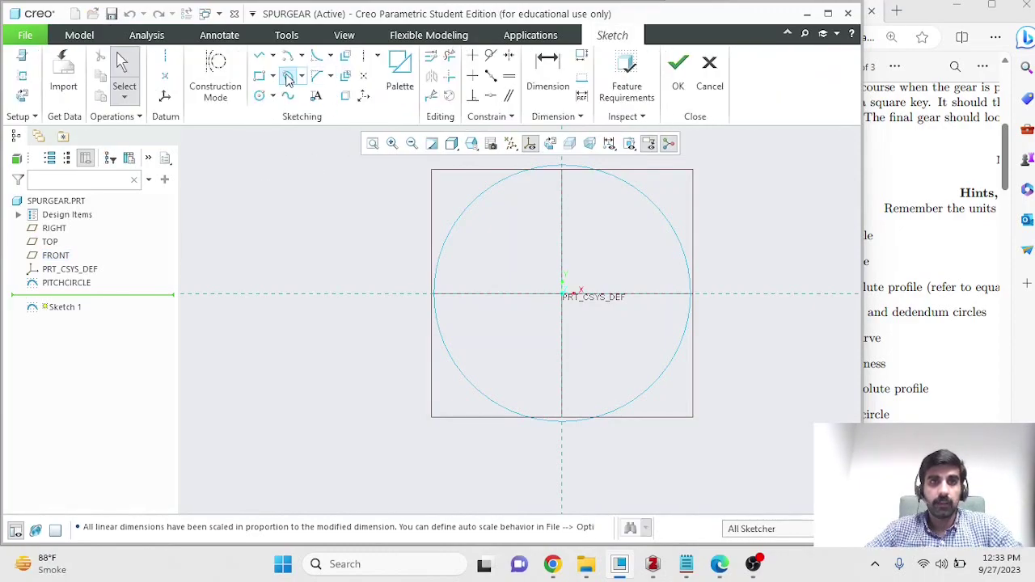
{"action": "left_click", "coordinate": [259, 95]}
{"action": "left_click", "coordinate": [562, 295]}
{"action": "left_click", "coordinate": [604, 353]}
{"action": "middle_click", "coordinate": [753, 192]}
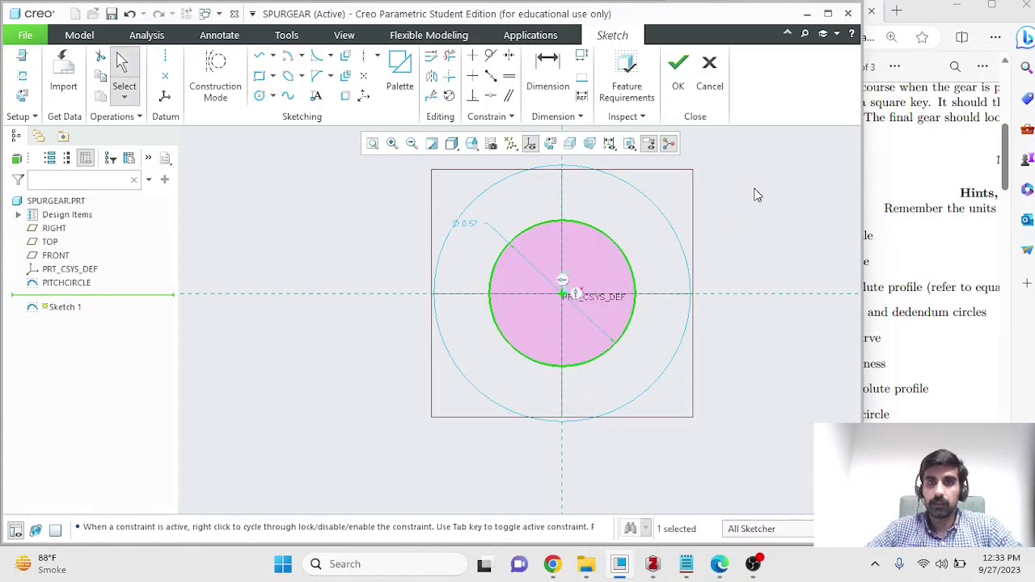
- Set the inner circle's diameter to 0.94 and finish the base circle sketch
{"action": "double_click", "coordinate": [473, 226]}
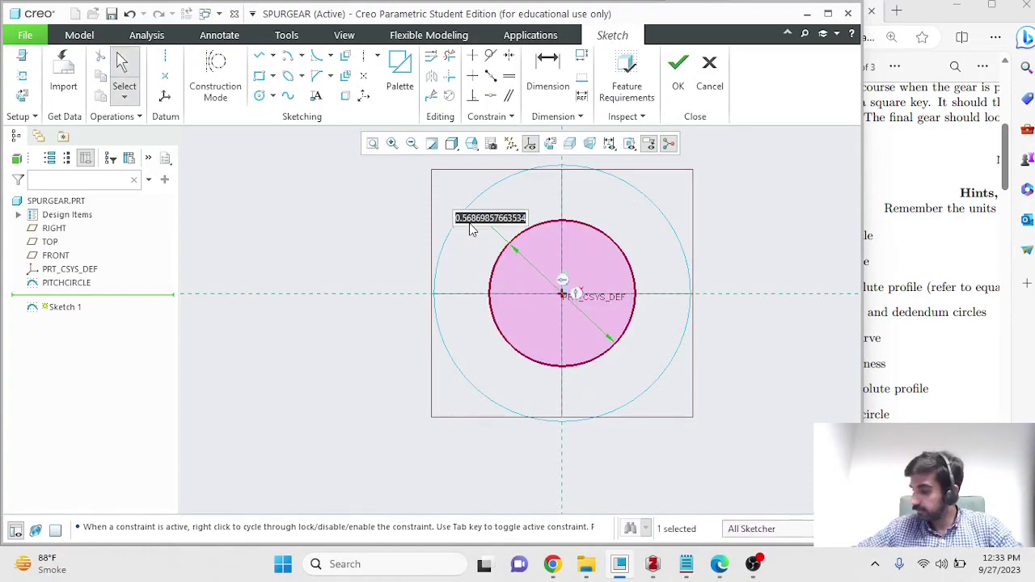
{"action": "type", "text": "0.9"}
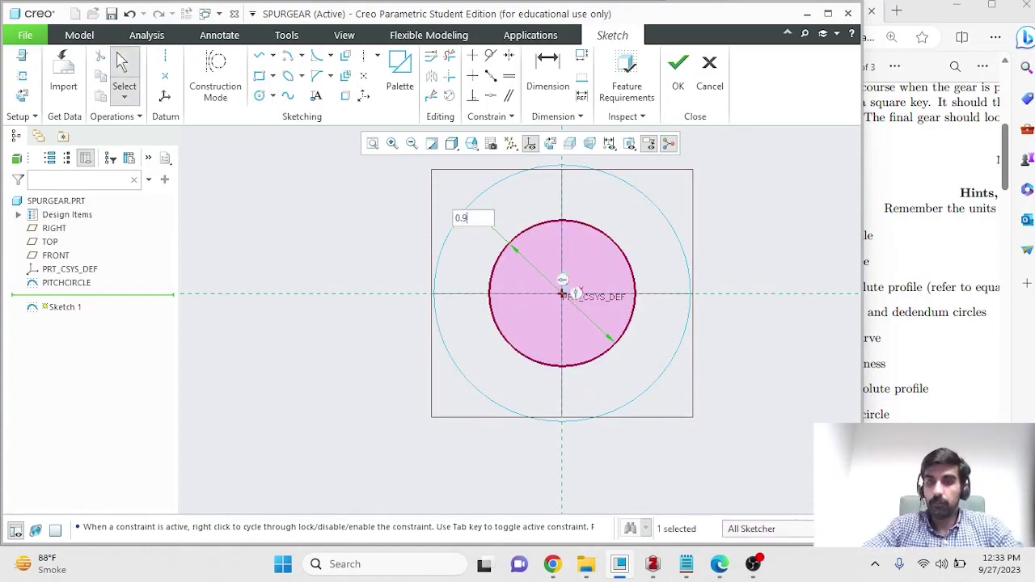
{"action": "type", "text": "4"}
{"action": "key", "text": "Return"}
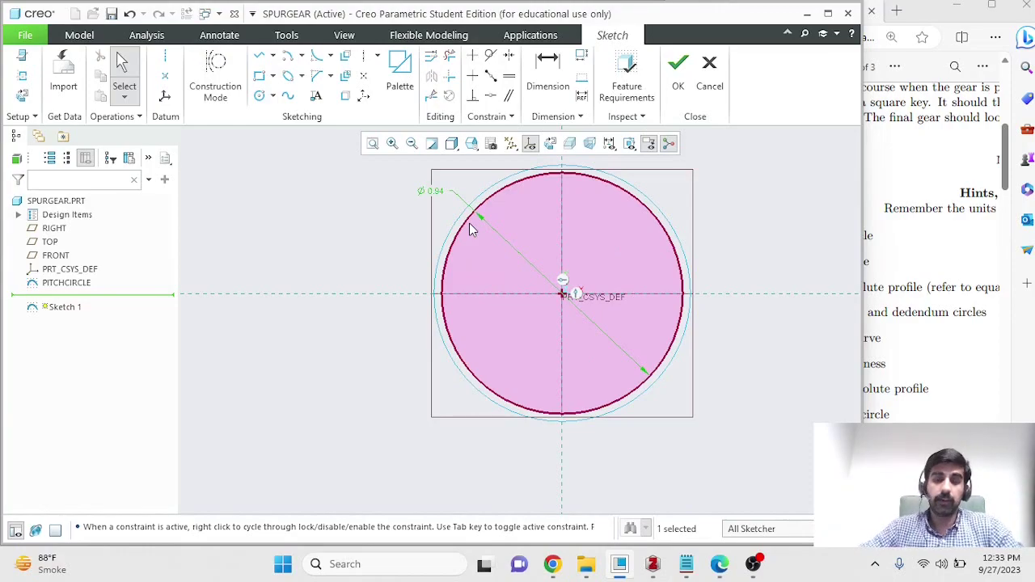
{"action": "left_click", "coordinate": [677, 73]}
- Rename the second sketch in the model tree as Basecircle
{"action": "double_click", "coordinate": [47, 298]}
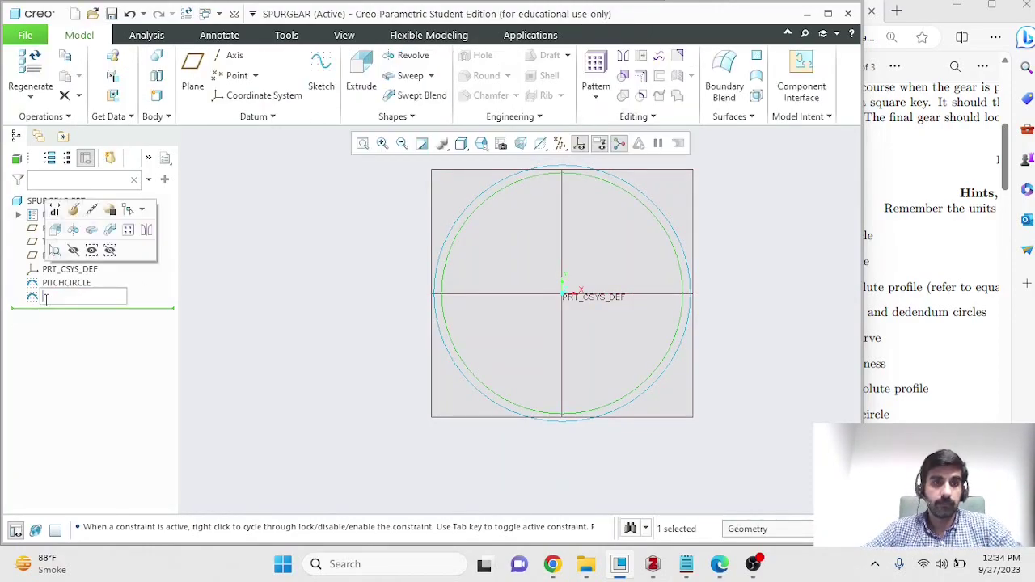
{"action": "type", "text": "Basecircle"}
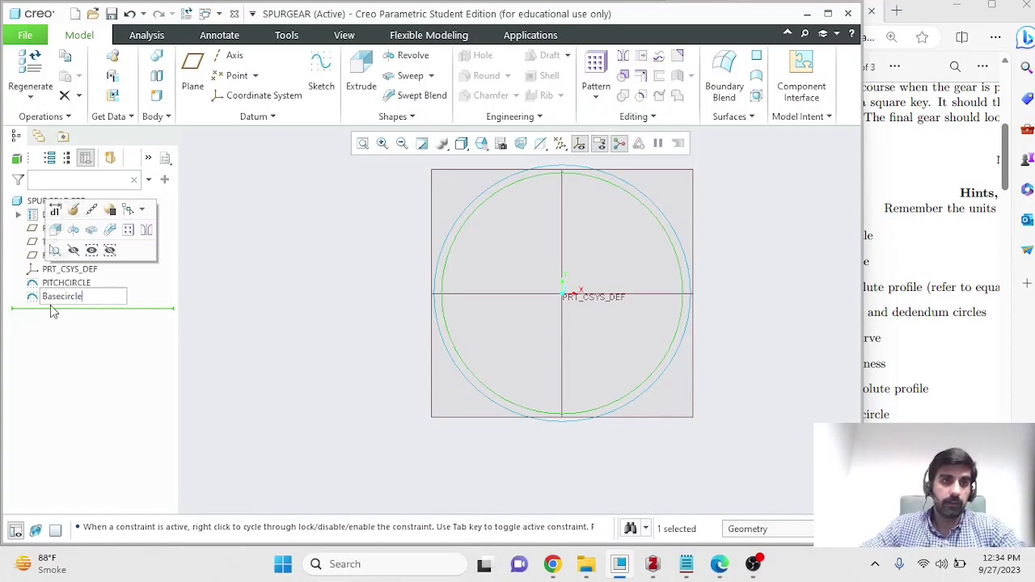
{"action": "left_click", "coordinate": [252, 292]}
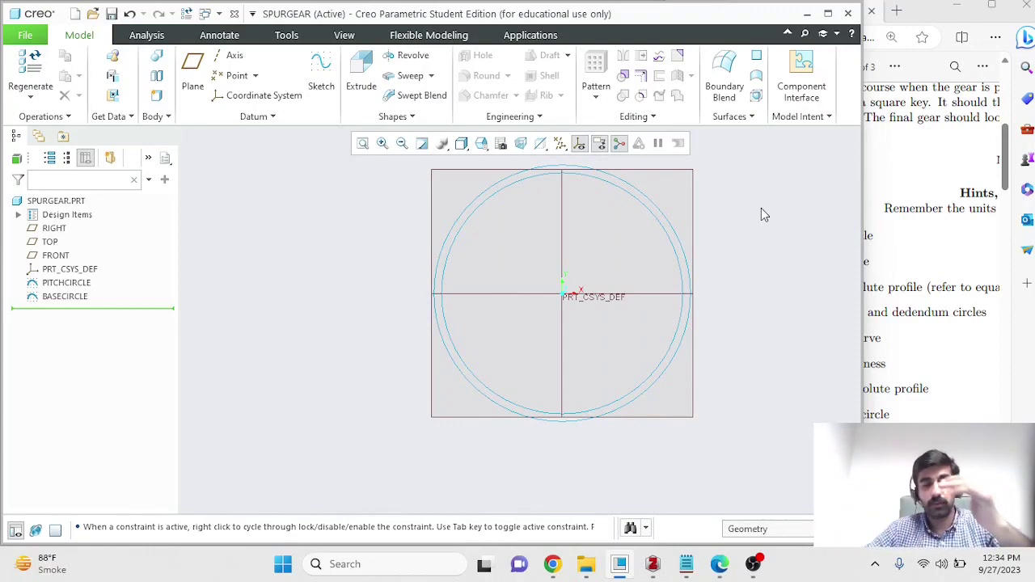
{"action": "scroll", "coordinate": [767, 185], "scroll_direction": "up", "scroll_amount": 1}
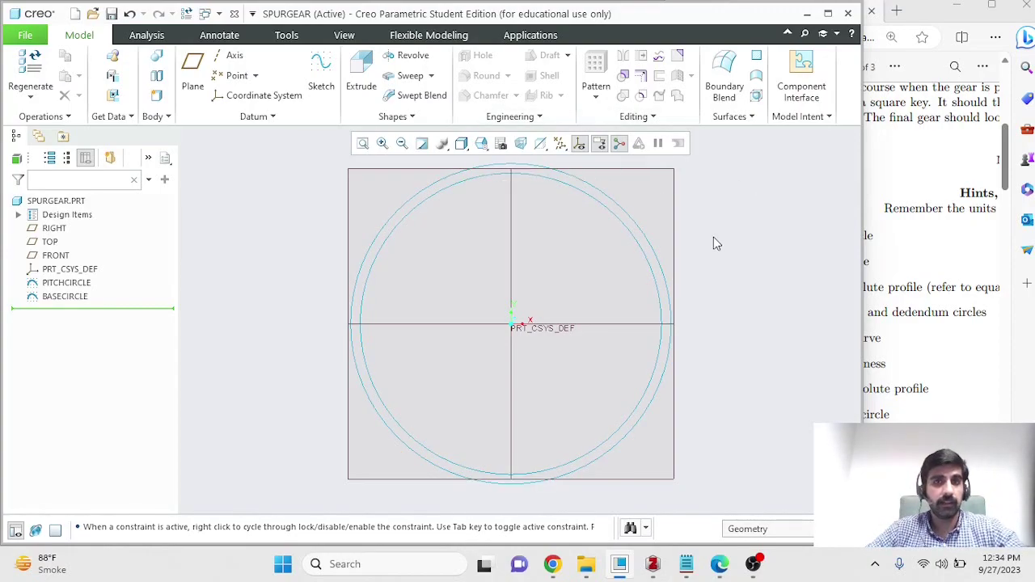
{"action": "scroll", "coordinate": [713, 242], "scroll_direction": "up", "scroll_amount": 1}
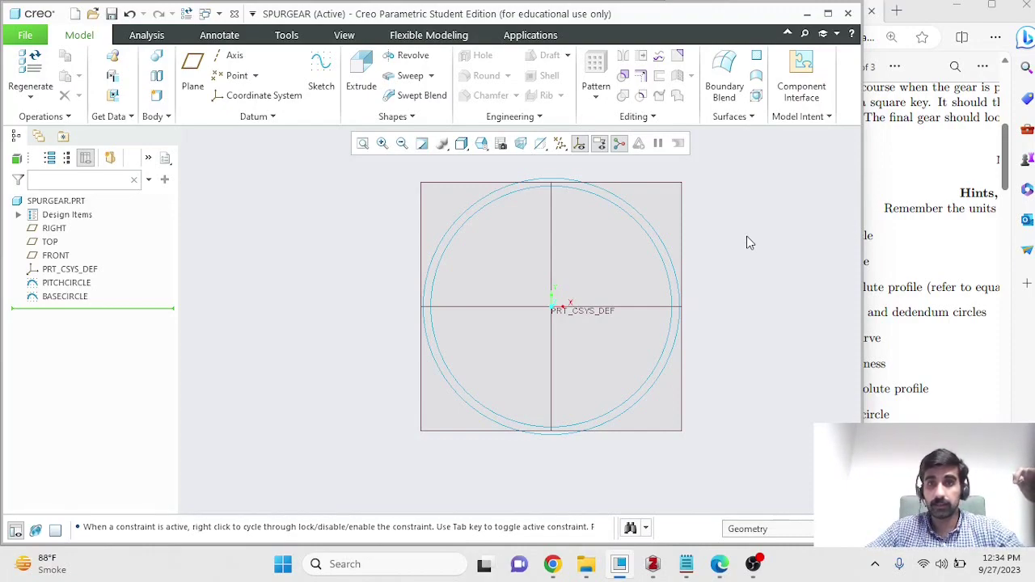
- Read the remaining hints in the task PDF and find the Creo equations for the involute profile
{"action": "left_click", "coordinate": [878, 192]}
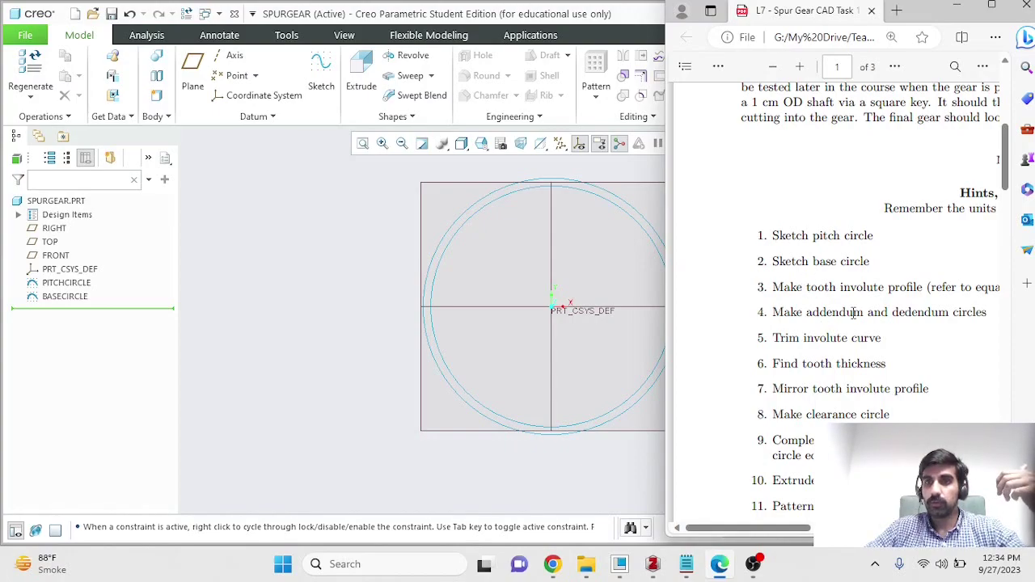
{"action": "scroll", "coordinate": [821, 385], "scroll_direction": "down", "scroll_amount": 3}
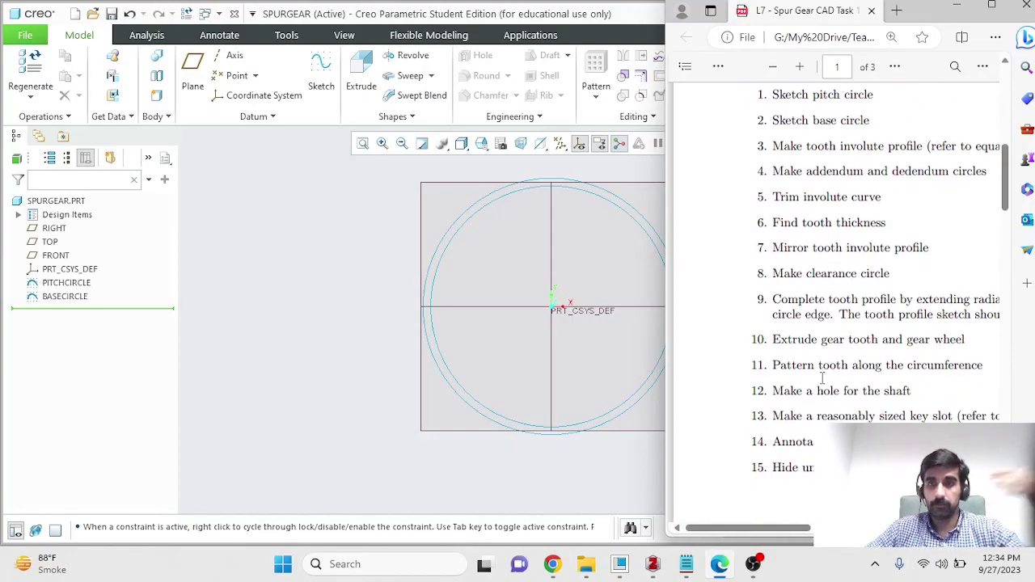
{"action": "scroll", "coordinate": [822, 377], "scroll_direction": "down", "scroll_amount": 10}
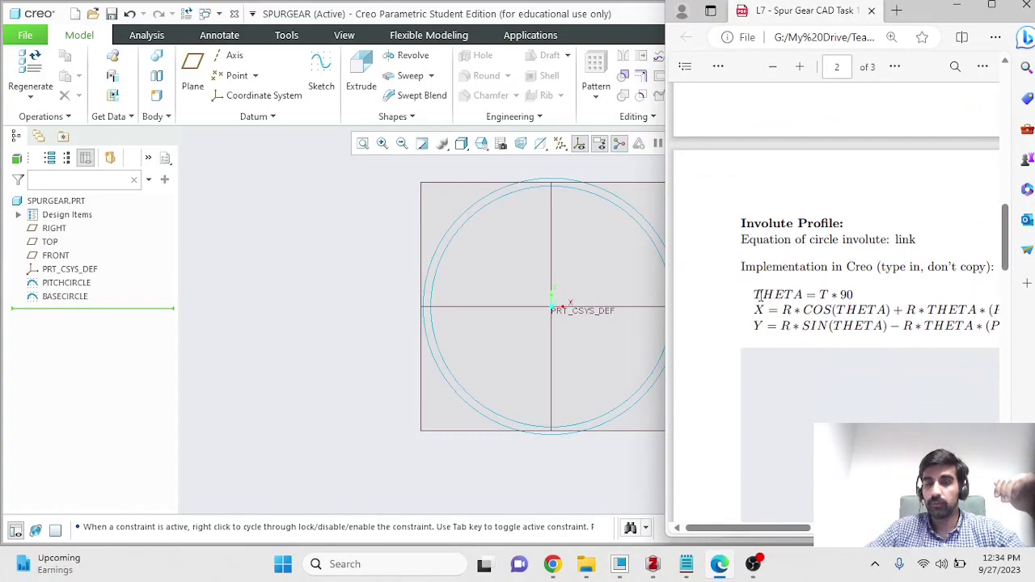
{"action": "mouse_move", "coordinate": [765, 528]}
{"action": "left_mouse_down"}
{"action": "mouse_move", "coordinate": [809, 529]}
{"action": "mouse_move", "coordinate": [768, 513]}
{"action": "left_mouse_up"}
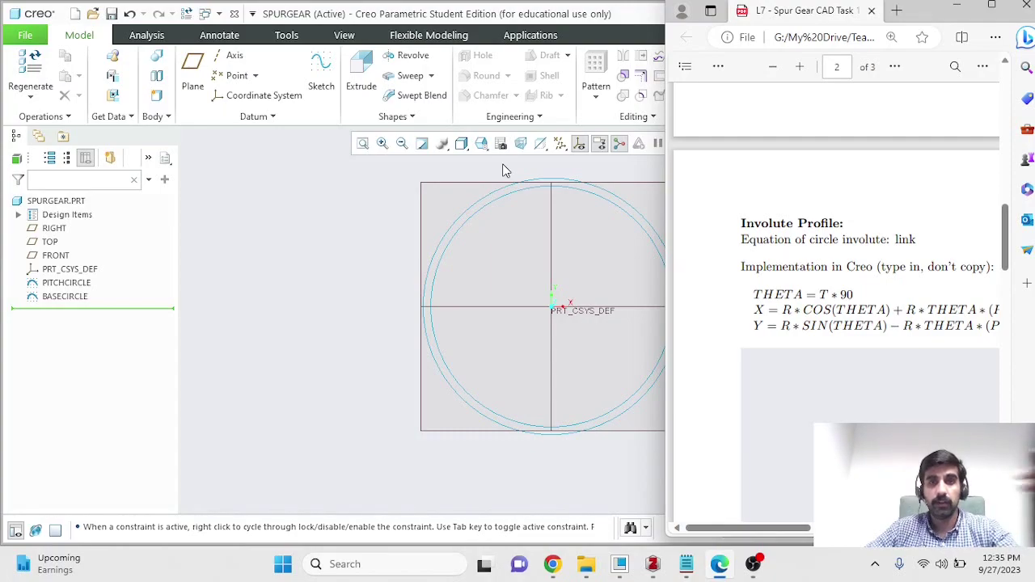
- Start a datum curve from equation in Creo, referencing the PRT_CSYS_DEF coordinate system
{"action": "left_click", "coordinate": [320, 188]}
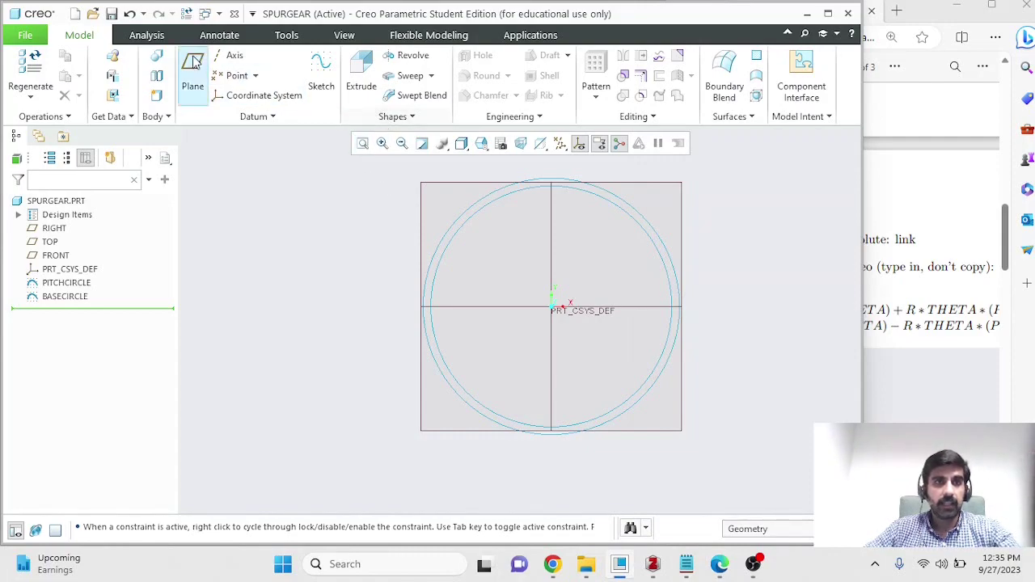
{"action": "left_click", "coordinate": [267, 119]}
{"action": "mouse_move", "coordinate": [261, 139]}
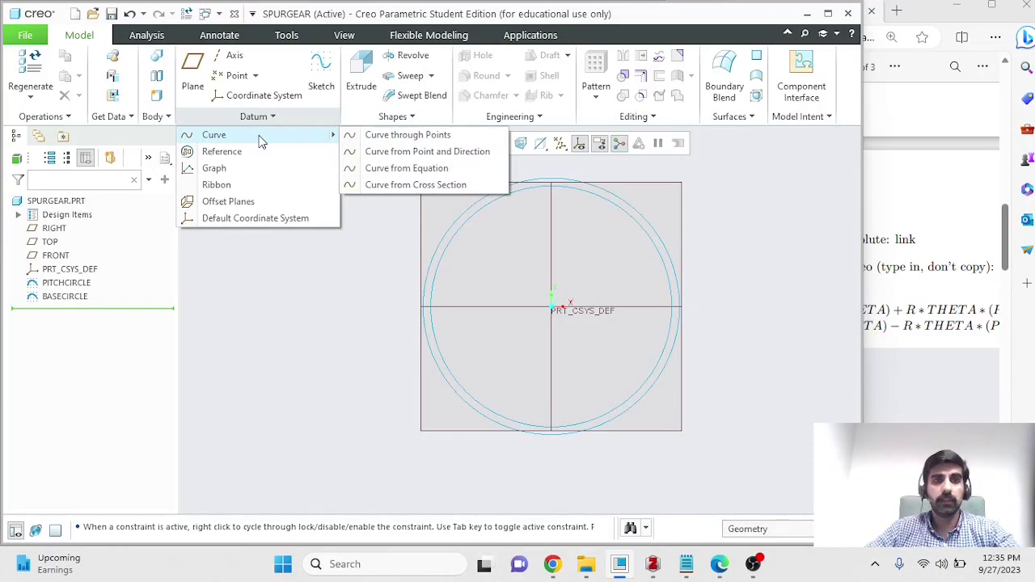
{"action": "left_click", "coordinate": [419, 173]}
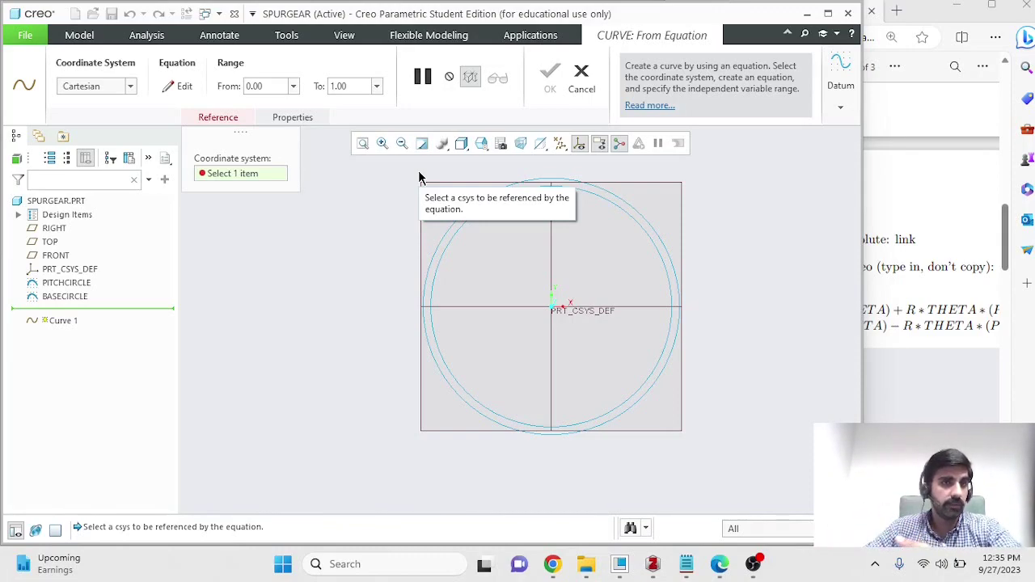
{"action": "left_click", "coordinate": [89, 272]}
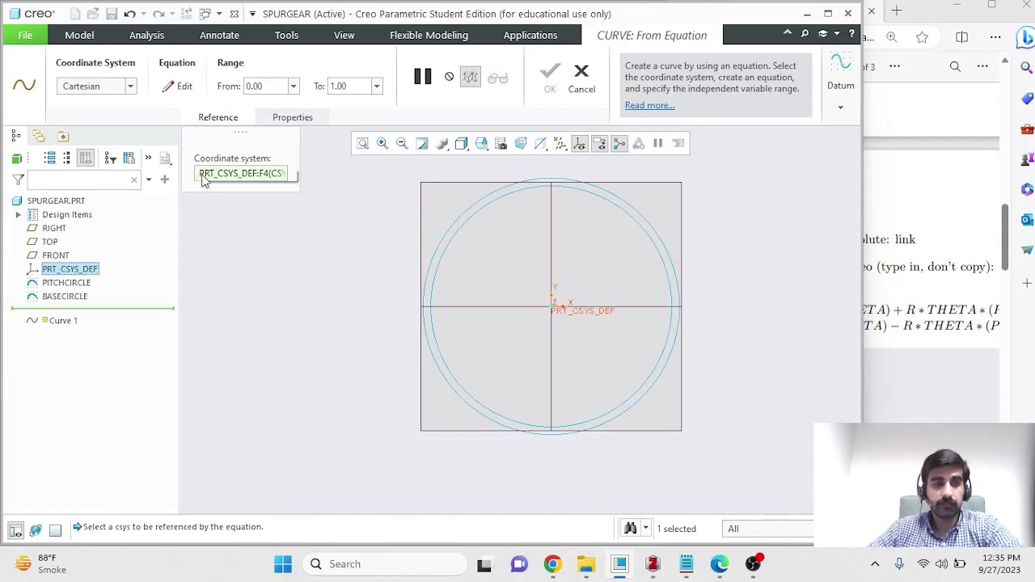
- Copy the four involute equation lines with THETA=T*90 and R=0.47 from Notepad into the curve's equation editor in Creo
{"action": "left_click", "coordinate": [183, 86]}
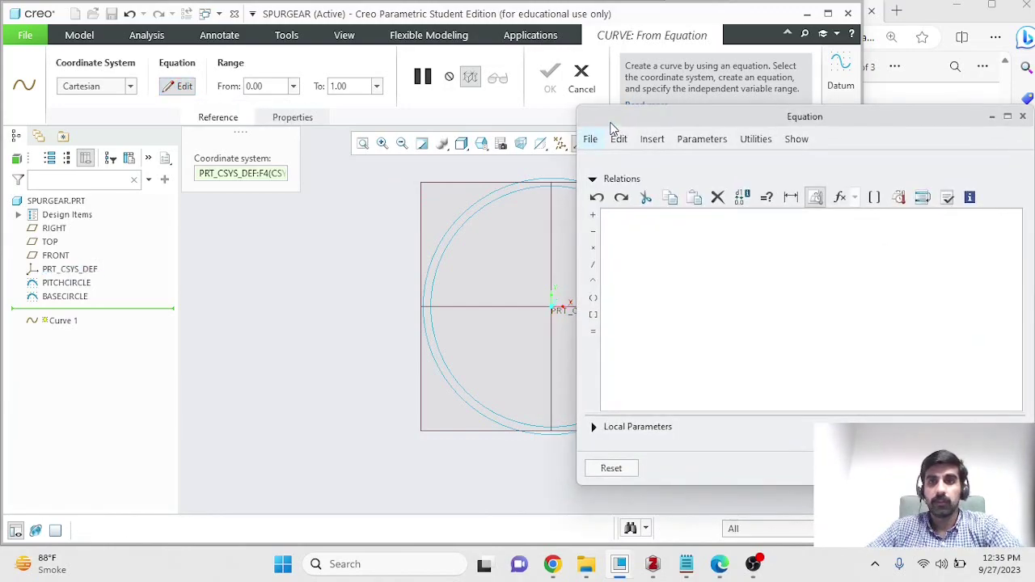
{"action": "left_click_drag", "start_coordinate": [648, 116], "coordinate": [418, 91]}
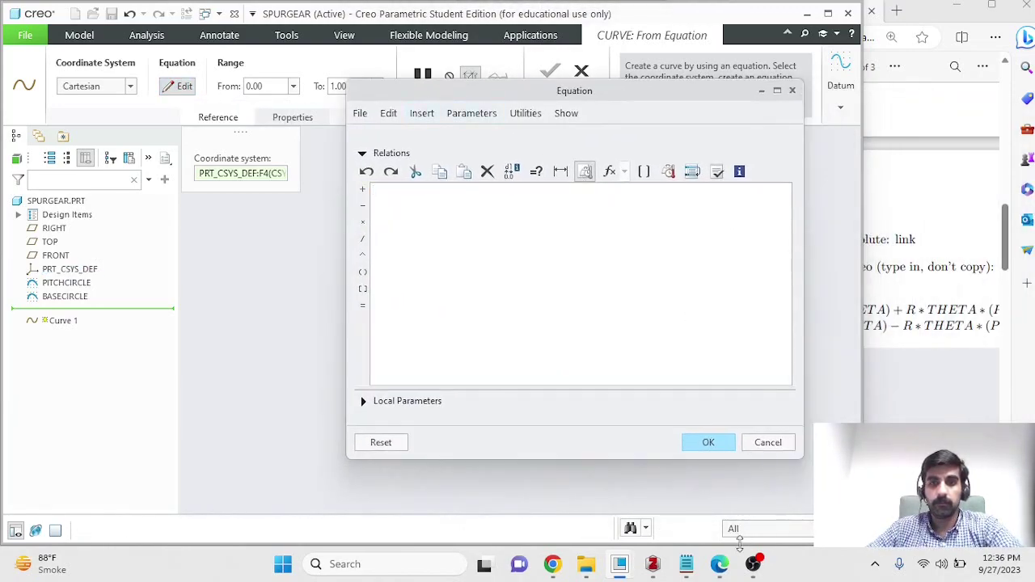
{"action": "mouse_move", "coordinate": [689, 564]}
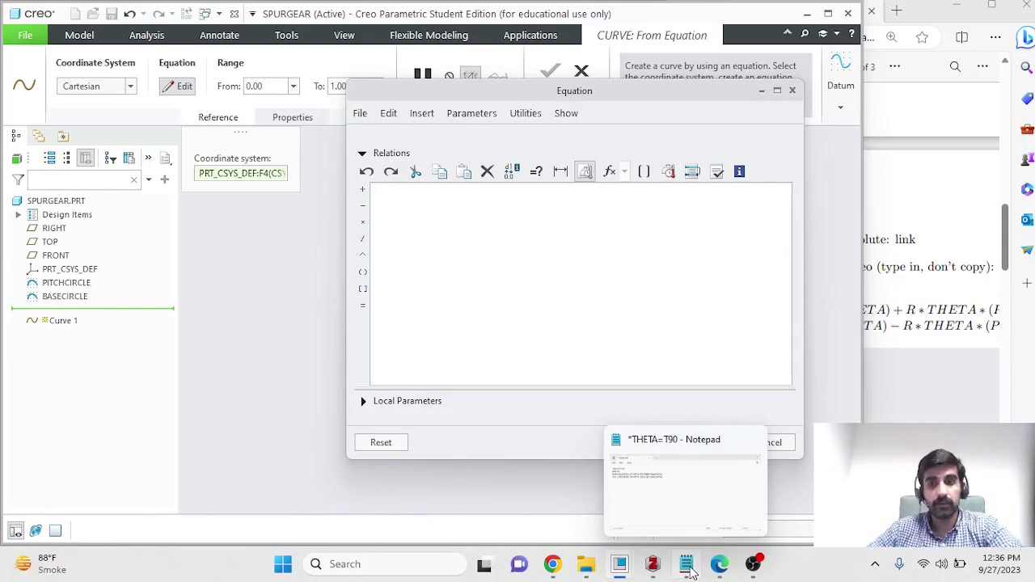
{"action": "left_click", "coordinate": [689, 564]}
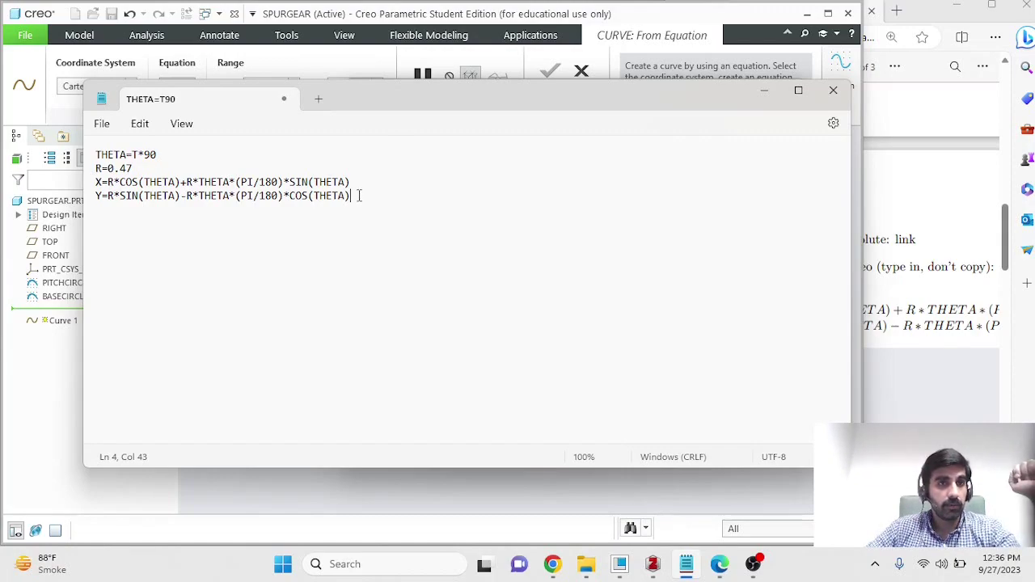
{"action": "left_click_drag", "start_coordinate": [359, 196], "coordinate": [93, 153]}
{"action": "key", "text": "ctrl+c"}
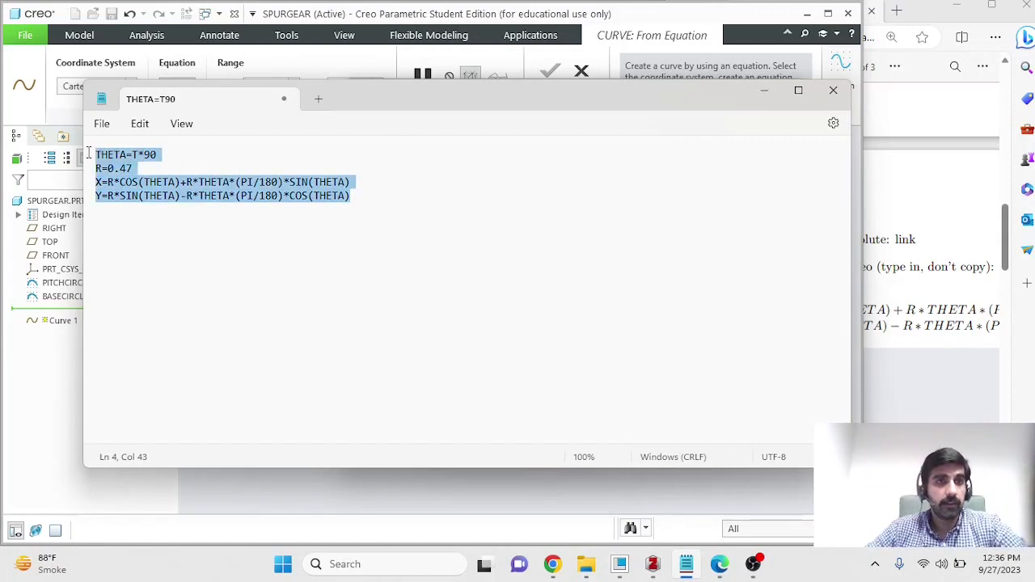
{"action": "left_click", "coordinate": [764, 89]}
{"action": "key", "text": "ctrl+v"}
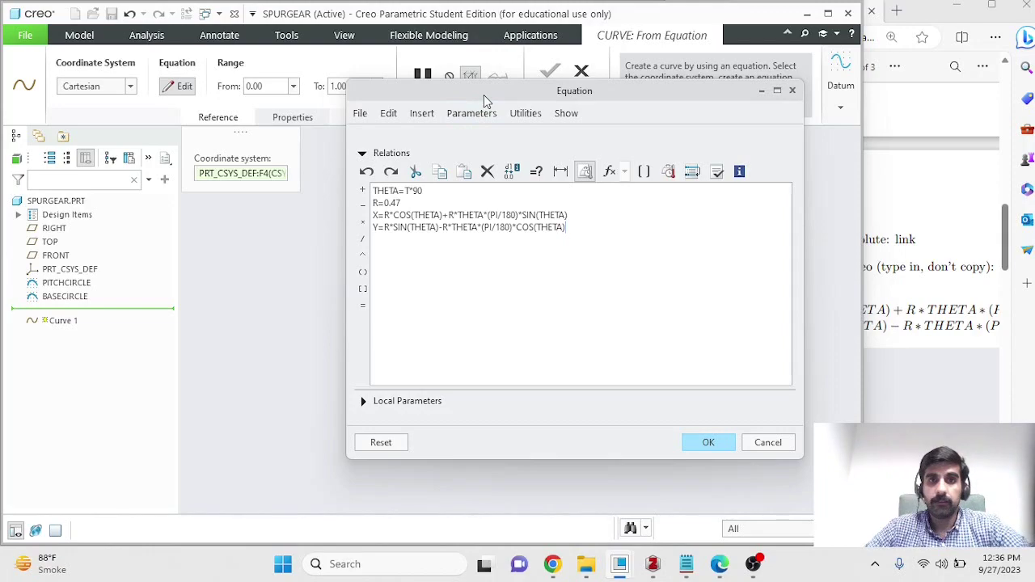
- Accept the involute equations and complete the datum curve with the range 0 to 1
{"action": "left_click_drag", "start_coordinate": [483, 95], "coordinate": [515, 147]}
{"action": "left_click", "coordinate": [433, 255]}
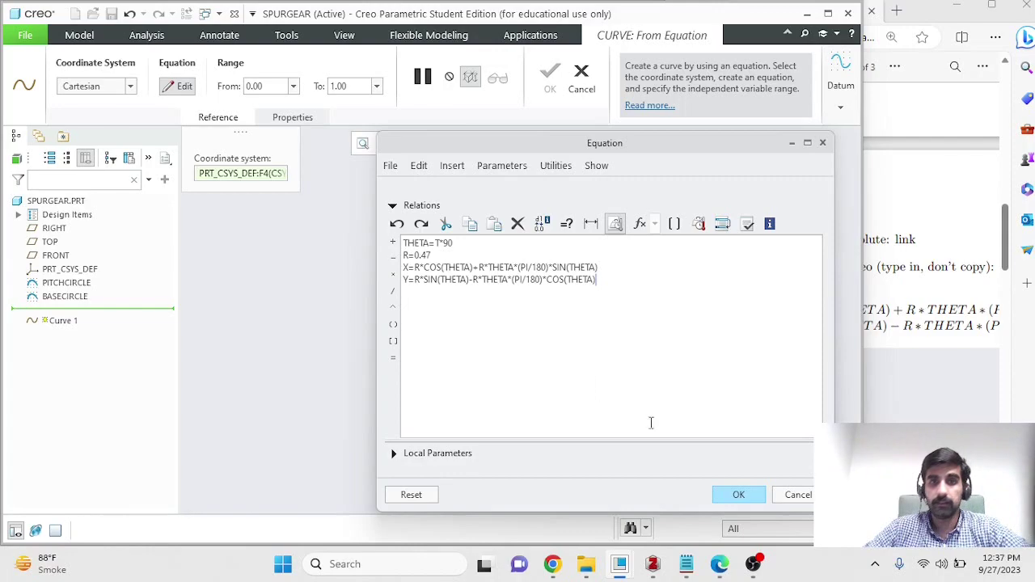
{"action": "left_click", "coordinate": [743, 497]}
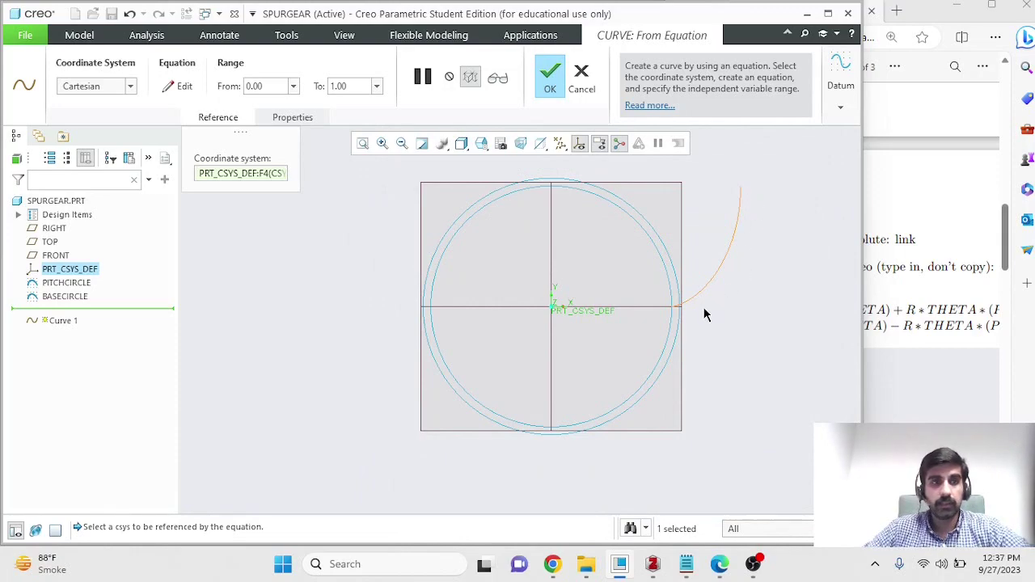
{"action": "scroll", "coordinate": [773, 204], "scroll_direction": "down", "scroll_amount": 1}
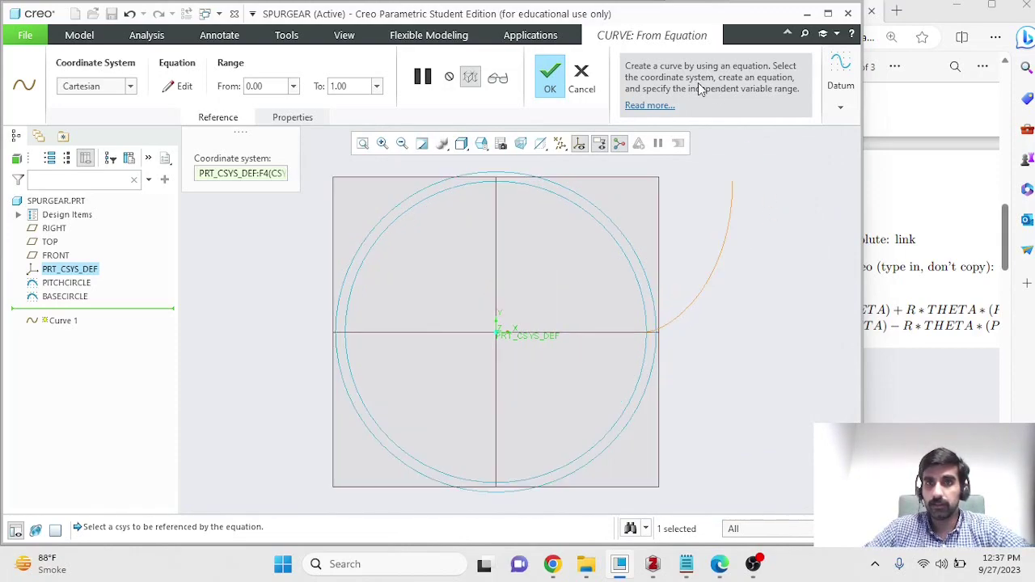
{"action": "left_click", "coordinate": [550, 76]}
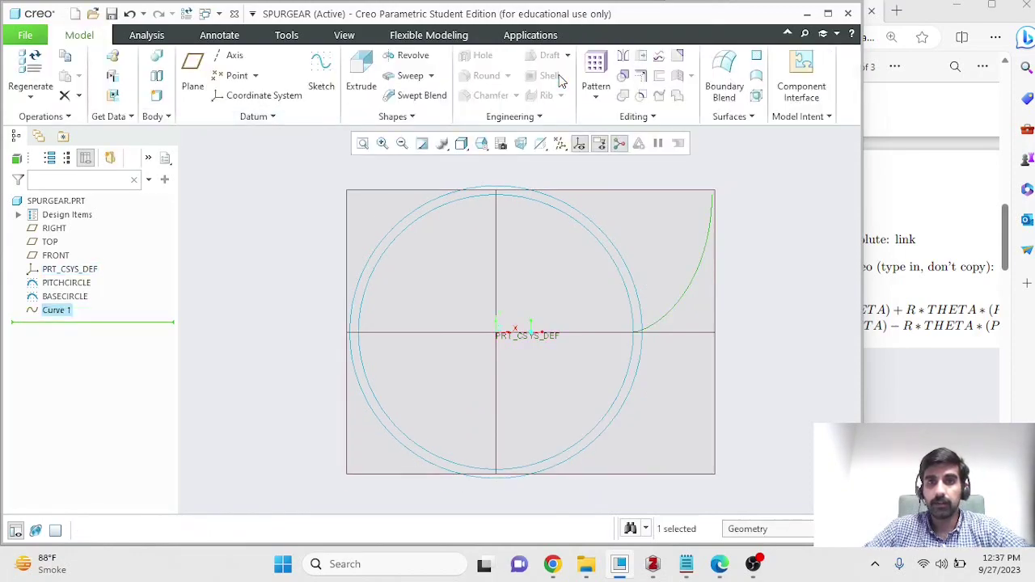
- Rename the equation curve in the model tree as Involute
{"action": "double_click", "coordinate": [58, 312]}
{"action": "type", "text": "Involute"}
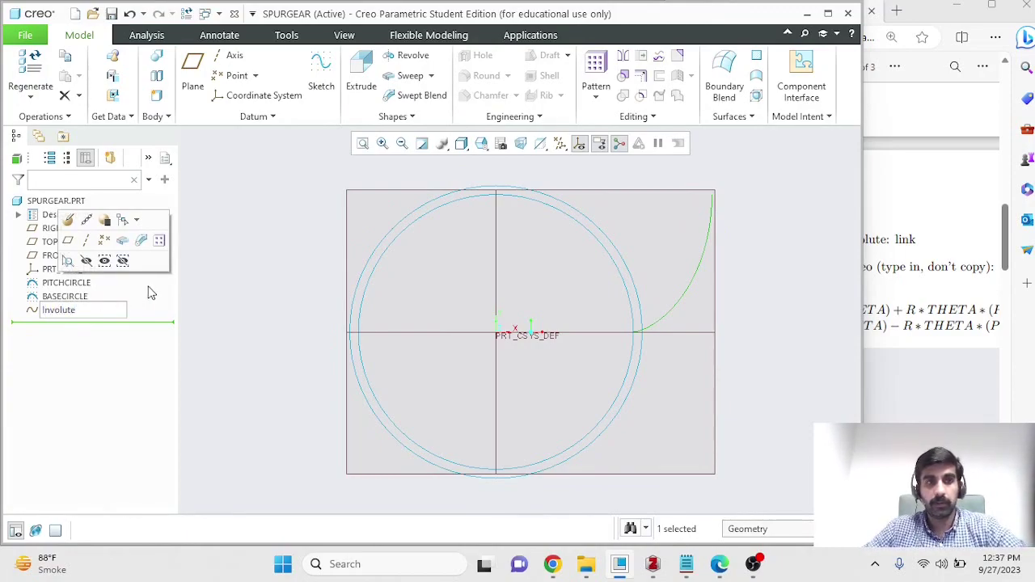
{"action": "key", "text": "Return"}
{"action": "left_click", "coordinate": [580, 245]}
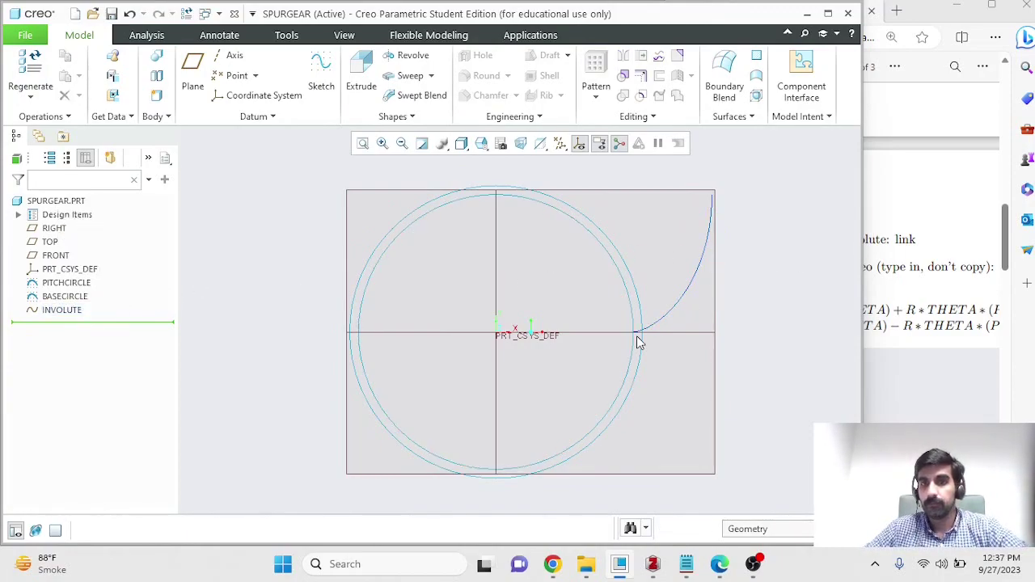
- Check the addendum and dedendum circle step in the task PDF and look up their distances in Shigley's textbook in Zotero
{"action": "left_click", "coordinate": [903, 193]}
{"action": "scroll", "coordinate": [904, 198], "scroll_direction": "up", "scroll_amount": 6}
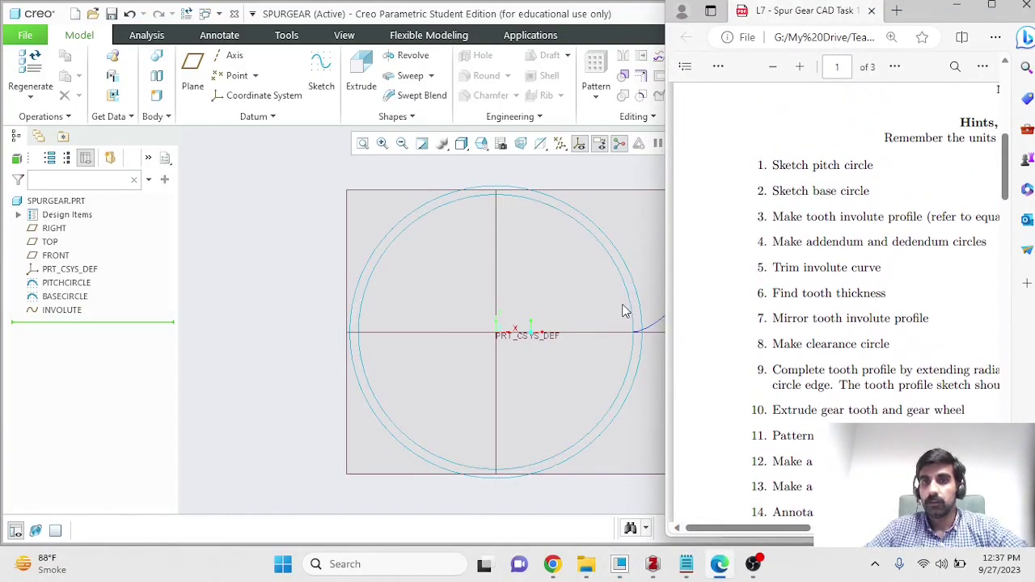
{"action": "left_click", "coordinate": [219, 321]}
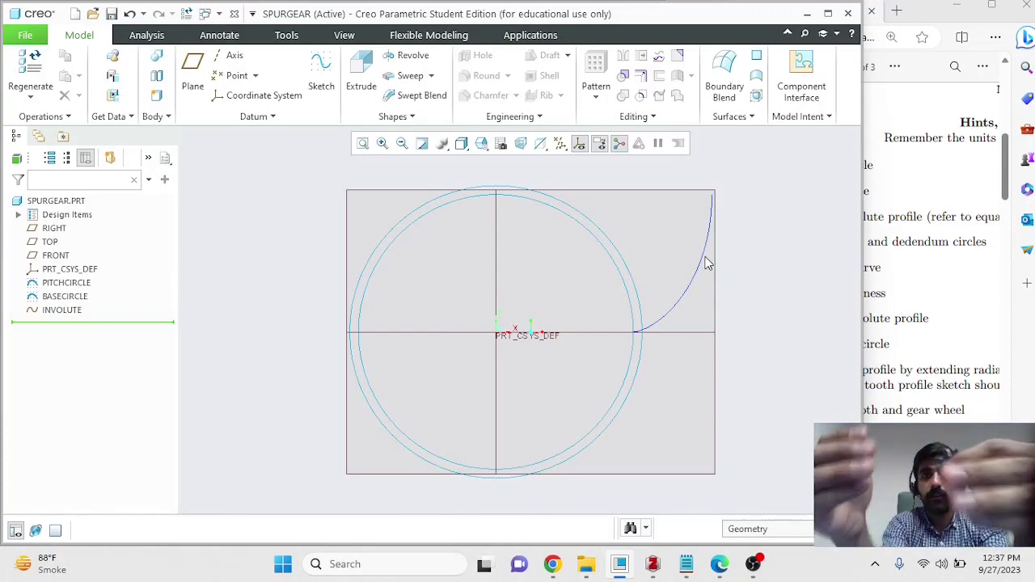
{"action": "left_click", "coordinate": [917, 280]}
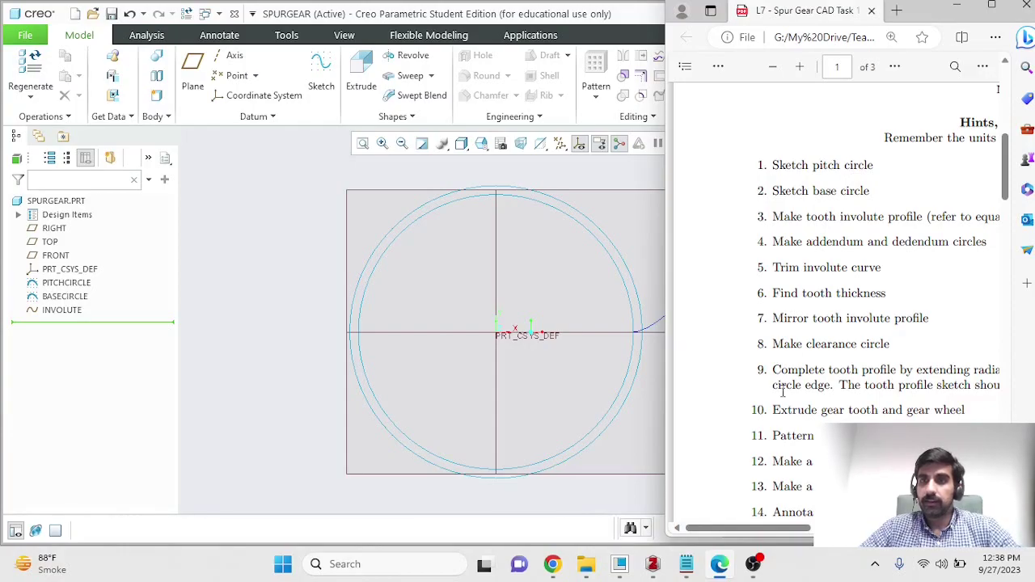
{"action": "left_click", "coordinate": [653, 564]}
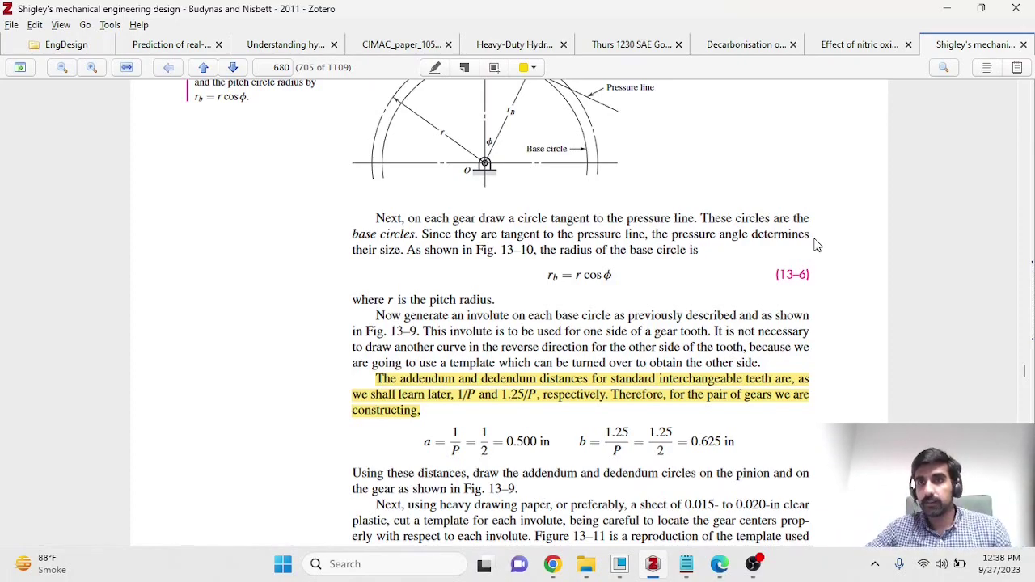
{"action": "left_click", "coordinate": [947, 8]}
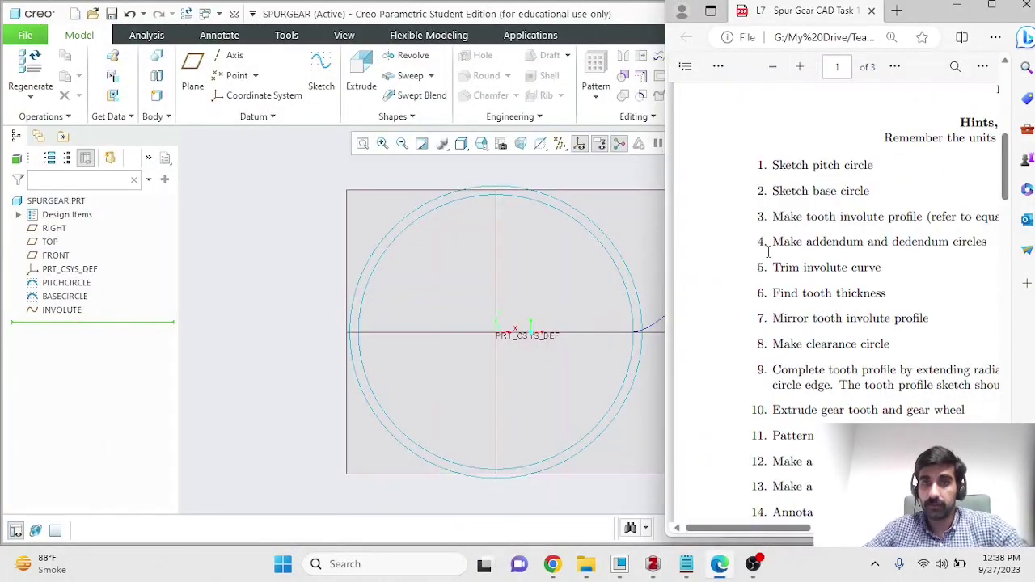
- Start a new sketch on the FRONT plane in Creo and draw a circle about 1.46 in diameter centred on the origin
{"action": "left_click", "coordinate": [644, 190]}
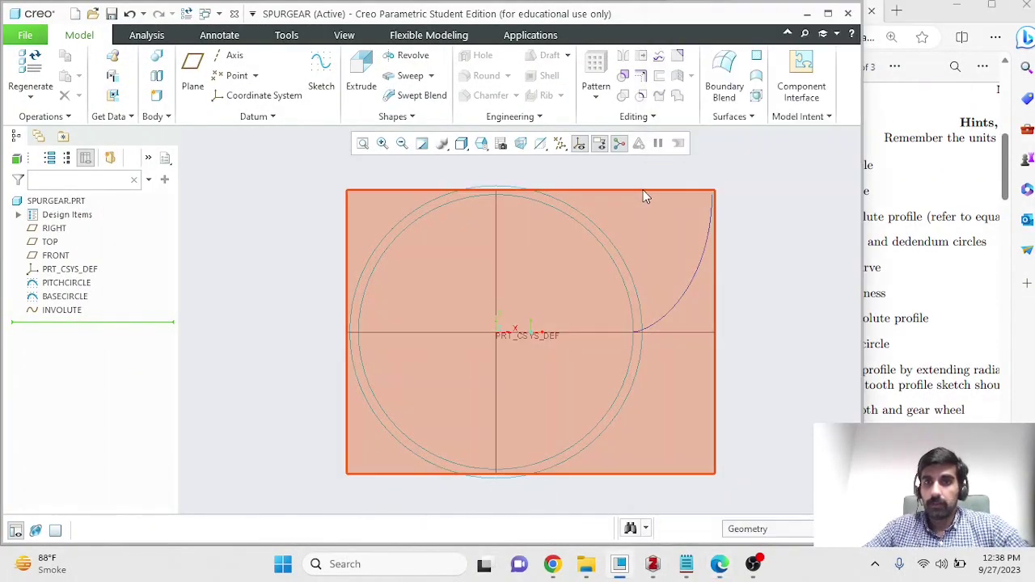
{"action": "left_click", "coordinate": [643, 190]}
{"action": "left_click", "coordinate": [321, 69]}
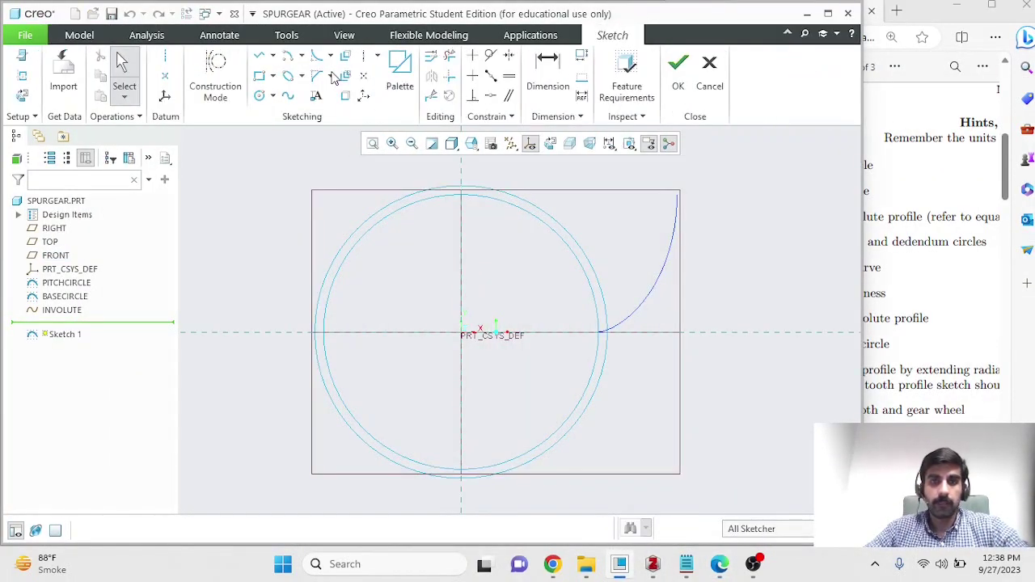
{"action": "left_click", "coordinate": [259, 95]}
{"action": "left_click", "coordinate": [461, 334]}
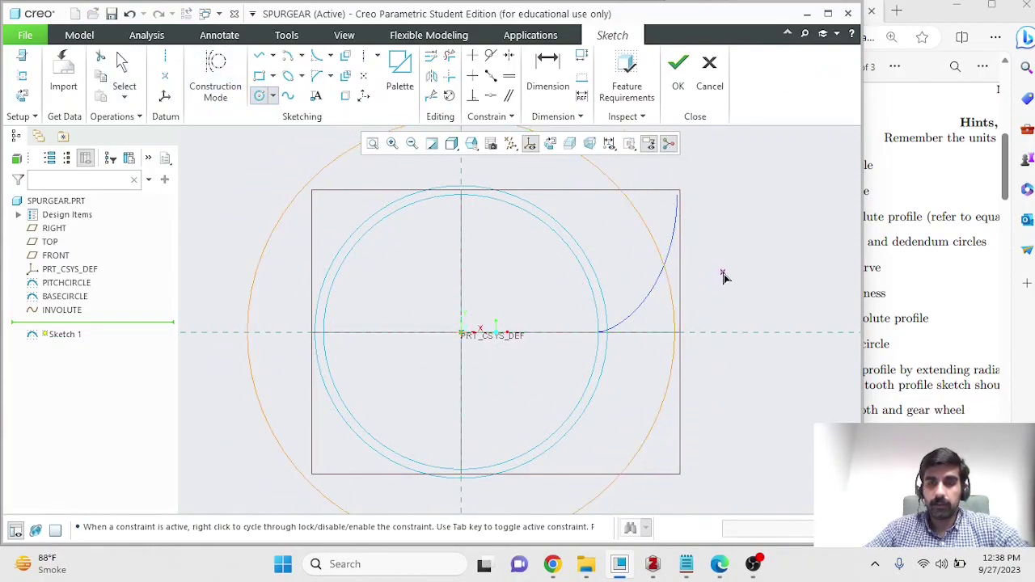
{"action": "left_click", "coordinate": [724, 277]}
{"action": "middle_click", "coordinate": [724, 278]}
- Set the outer circle's diameter to 1+2*0.125 and finish the addendum circle sketch
{"action": "double_click", "coordinate": [324, 156]}
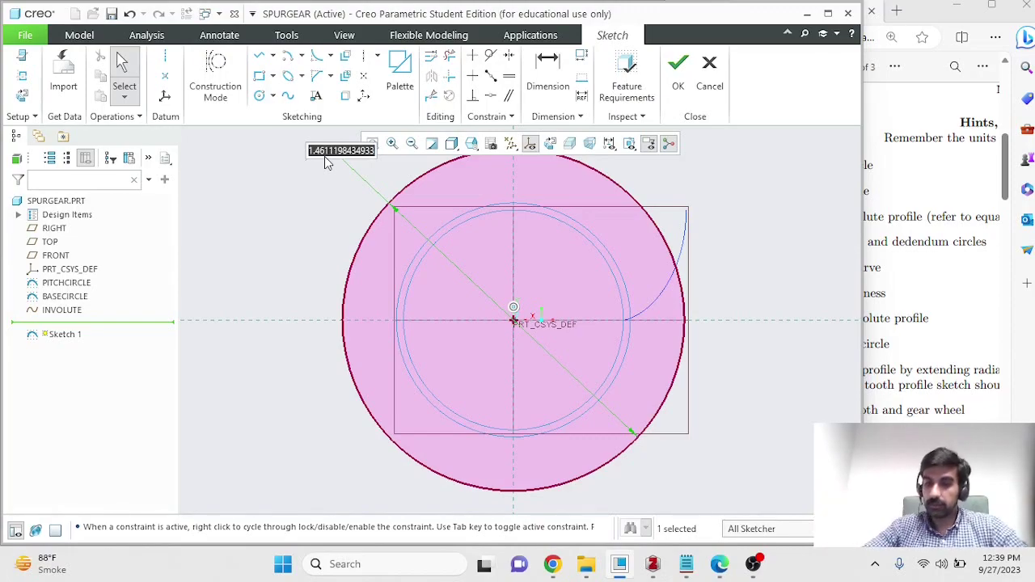
{"action": "type", "text": "1+"}
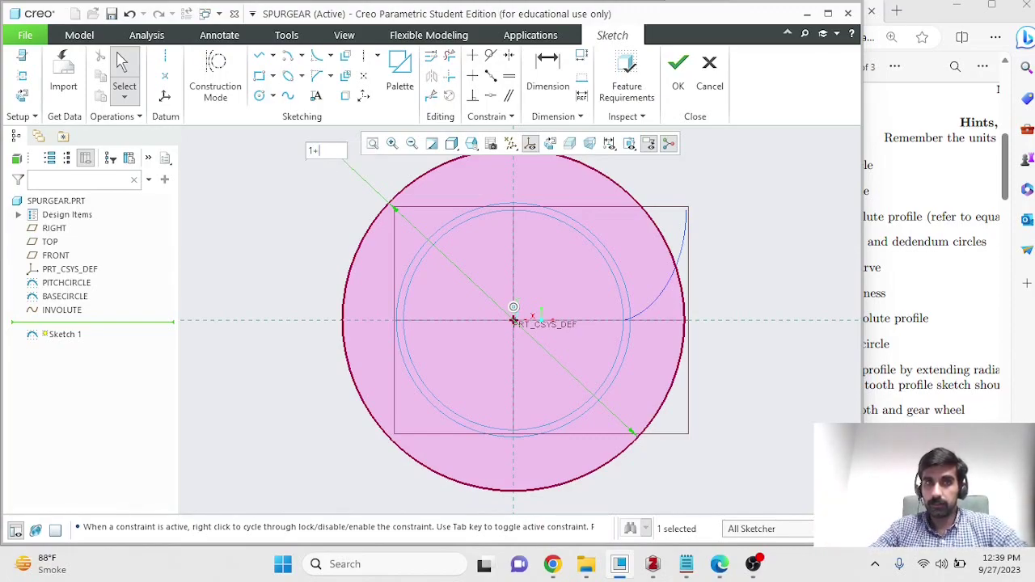
{"action": "type", "text": "2"}
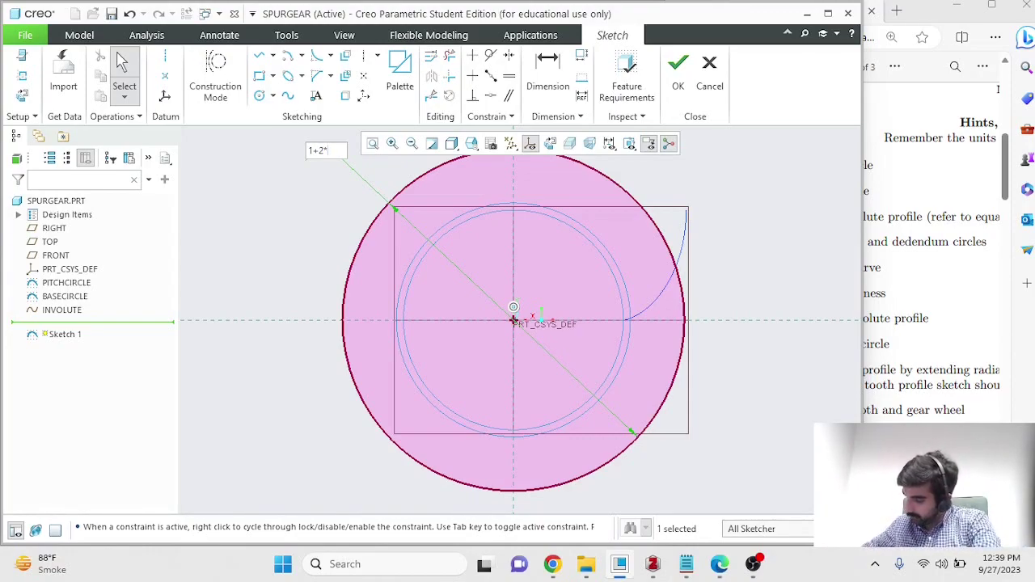
{"action": "type", "text": "*0.125"}
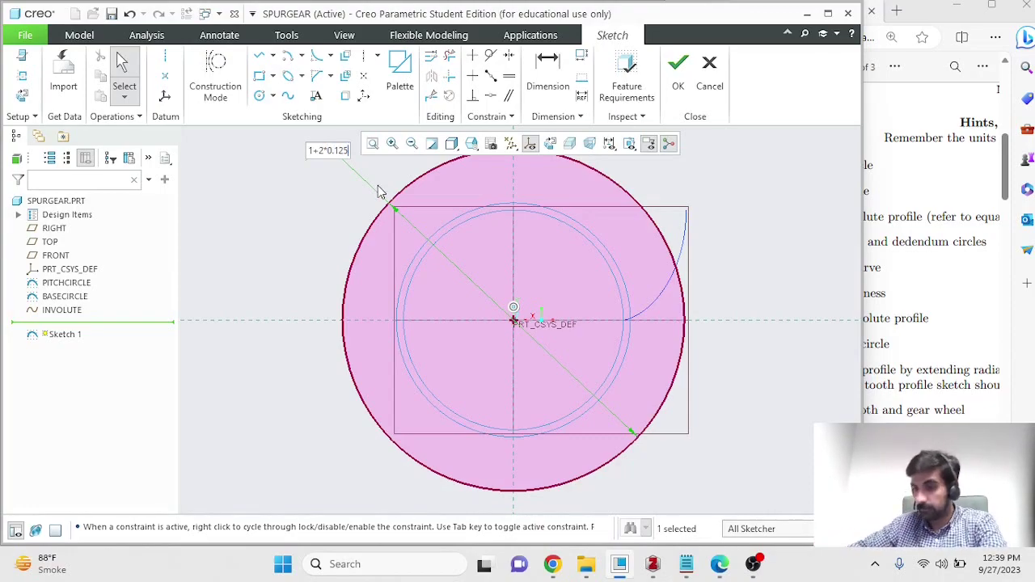
{"action": "key", "text": "Return"}
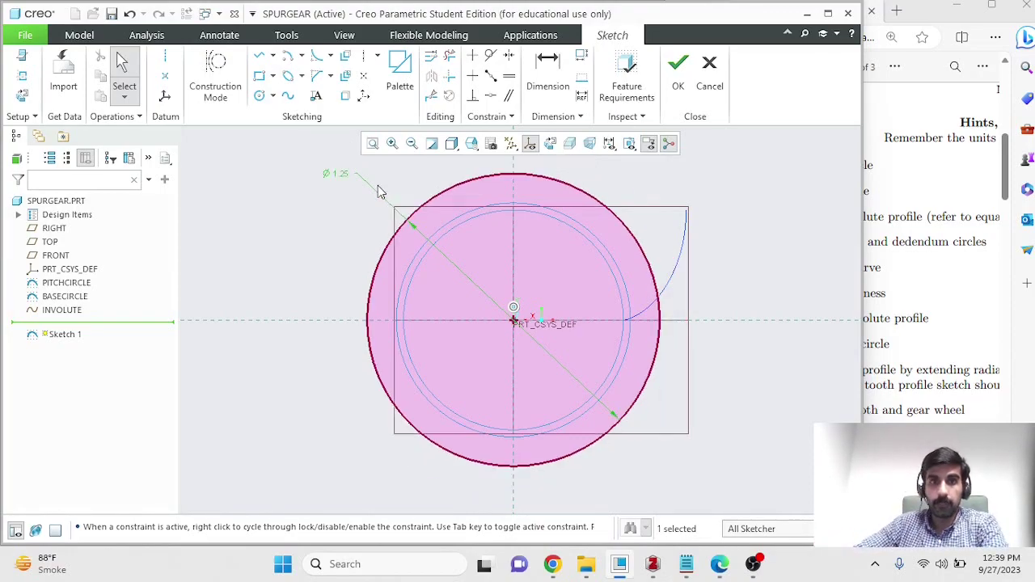
{"action": "left_click", "coordinate": [678, 71]}
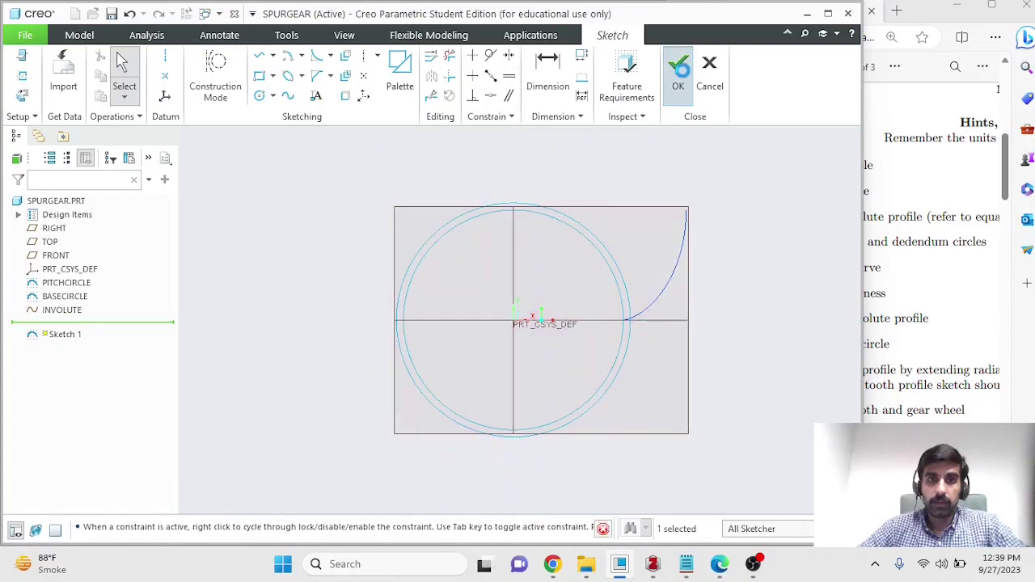
- Rename the addendum circle sketch in the model tree as Add
{"action": "left_click", "coordinate": [71, 324]}
{"action": "left_click", "coordinate": [71, 323]}
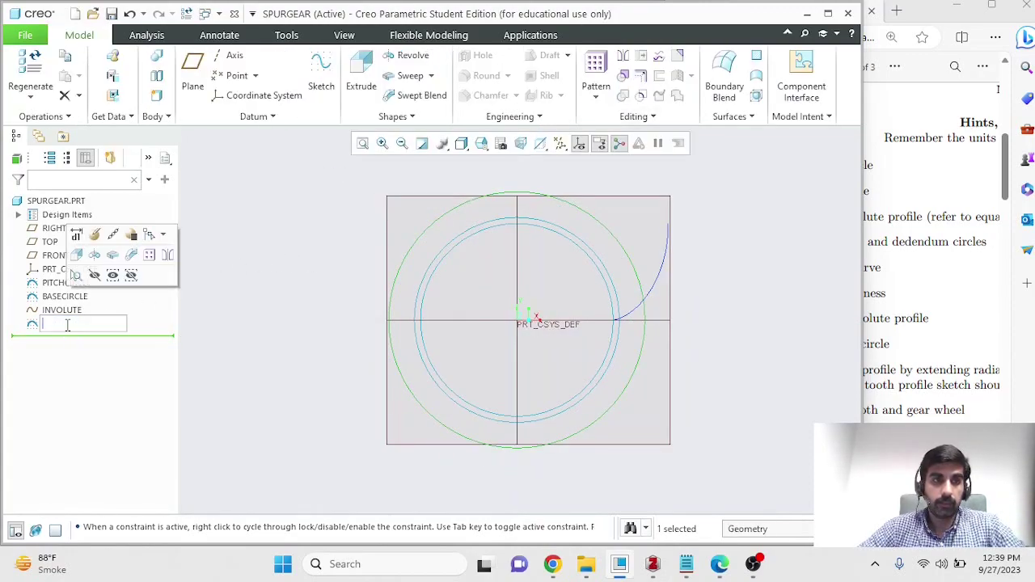
{"action": "type", "text": "Adden"}
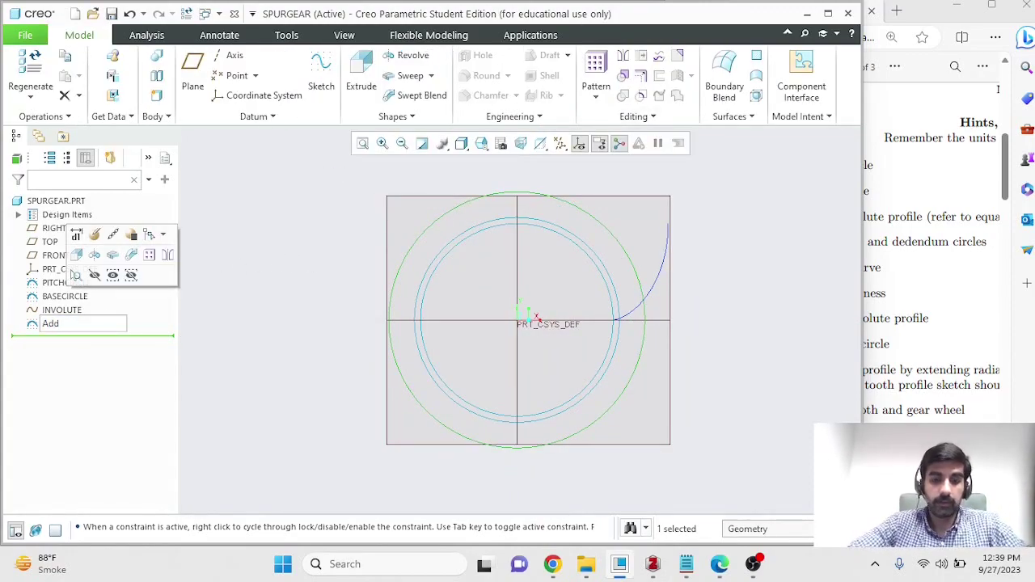
{"action": "key", "text": "BackSpace"}
{"action": "key", "text": "BackSpace"}
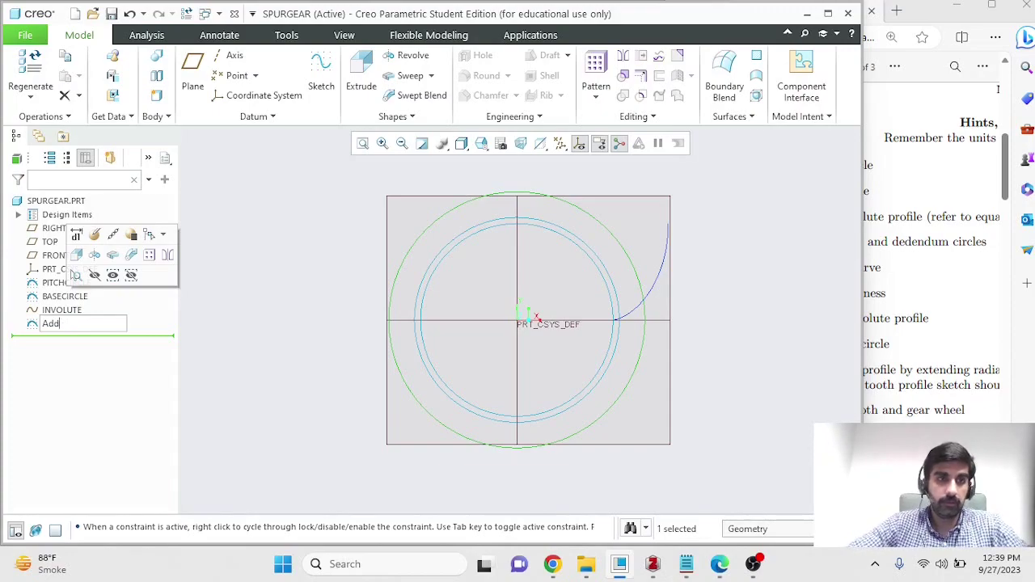
{"action": "left_click", "coordinate": [259, 368]}
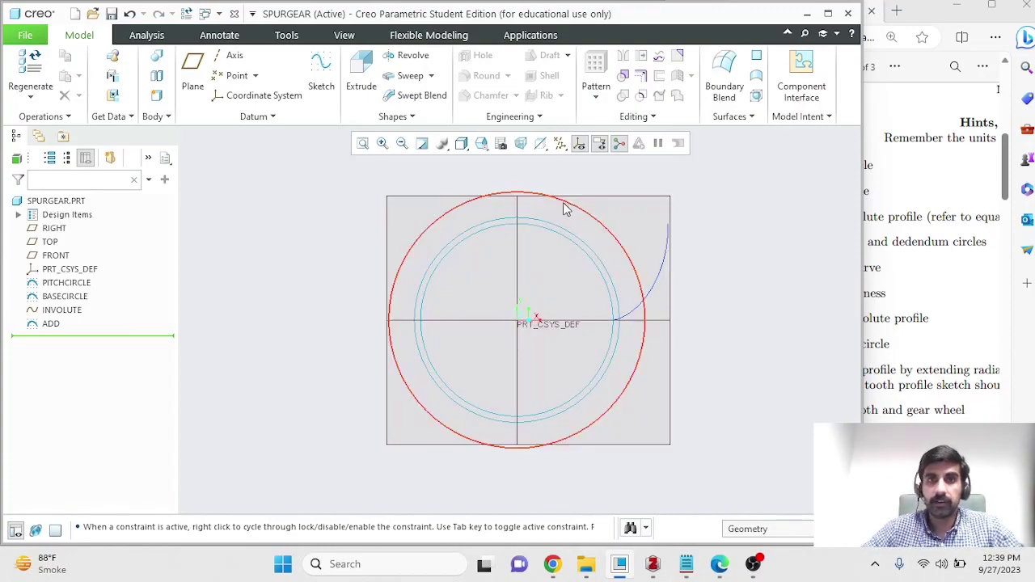
- Start a new sketch on the FRONT plane and draw a circle about 0.61 in diameter centred on the origin
{"action": "left_click", "coordinate": [415, 197]}
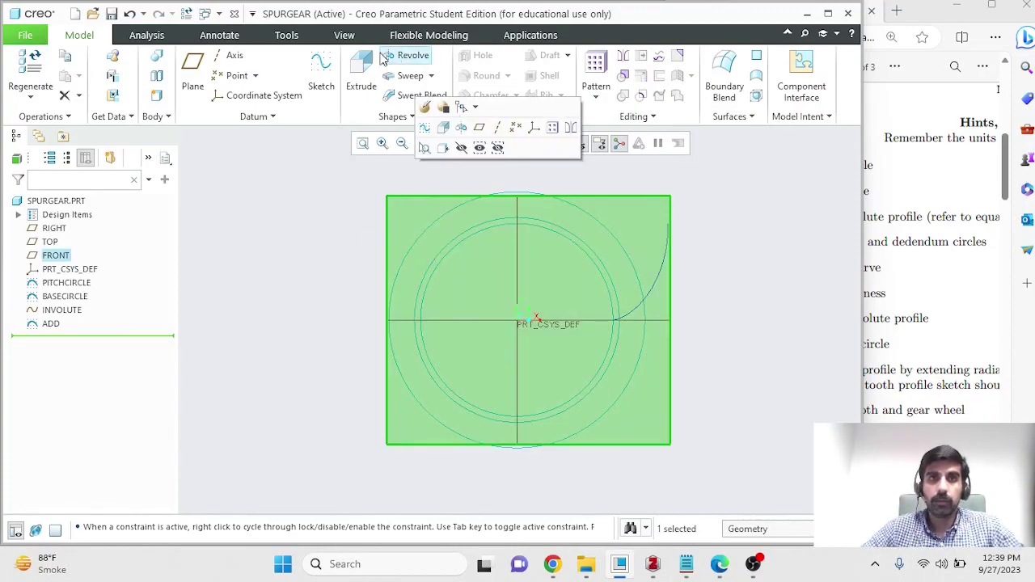
{"action": "left_click", "coordinate": [321, 69]}
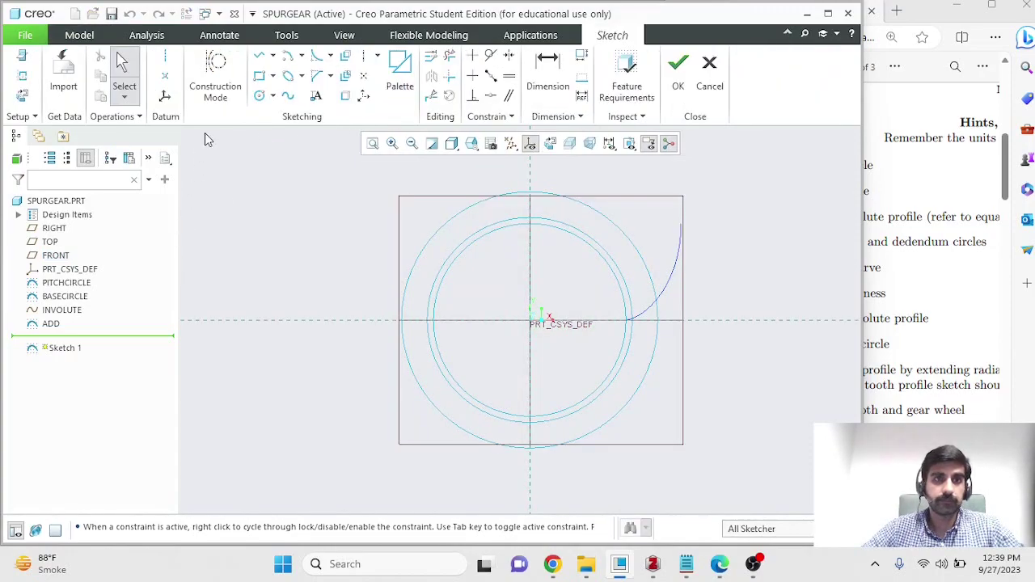
{"action": "left_click", "coordinate": [259, 95]}
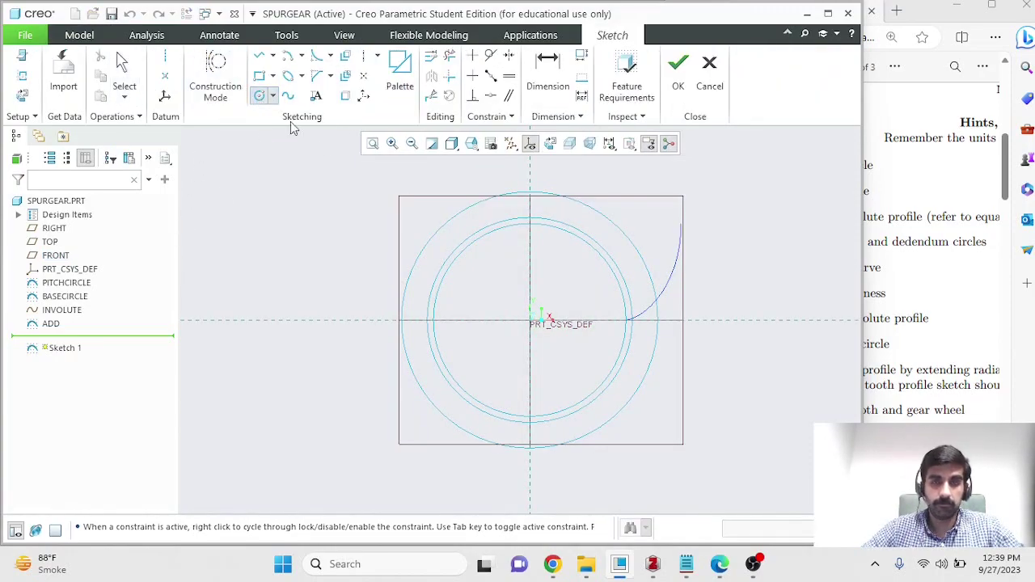
{"action": "left_click", "coordinate": [531, 321]}
{"action": "left_click", "coordinate": [576, 366]}
{"action": "middle_click", "coordinate": [739, 235]}
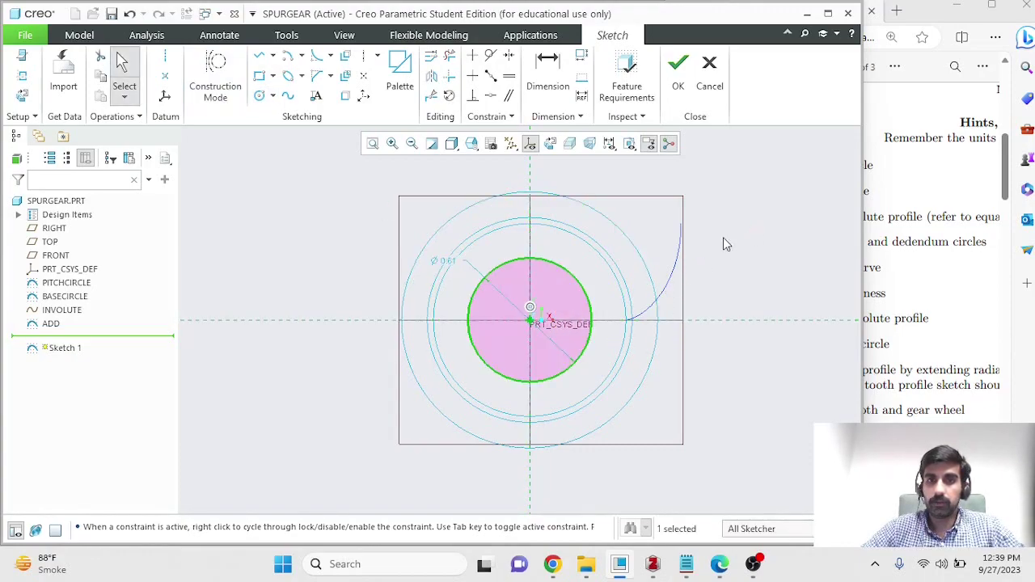
- Set the inner circle's diameter to 1-2*0.15625 and finish the dedendum circle sketch
{"action": "double_click", "coordinate": [446, 261]}
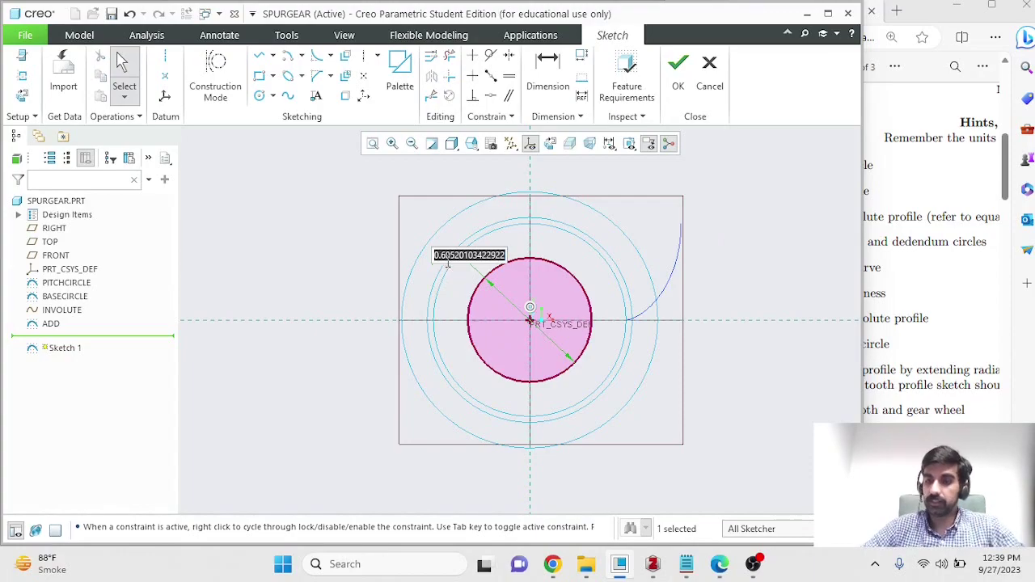
{"action": "type", "text": "1.2*"}
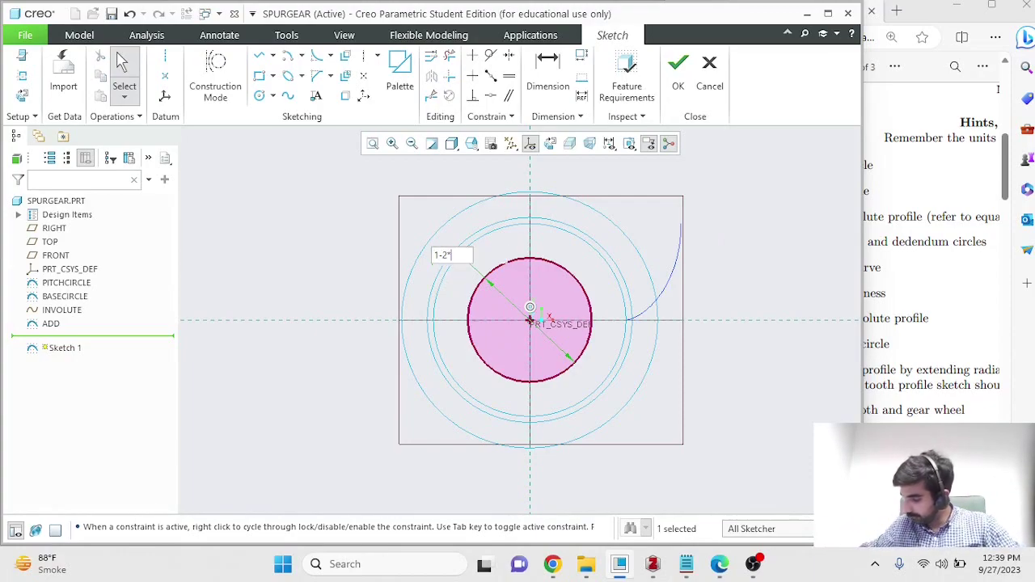
{"action": "type", "text": "0.15625"}
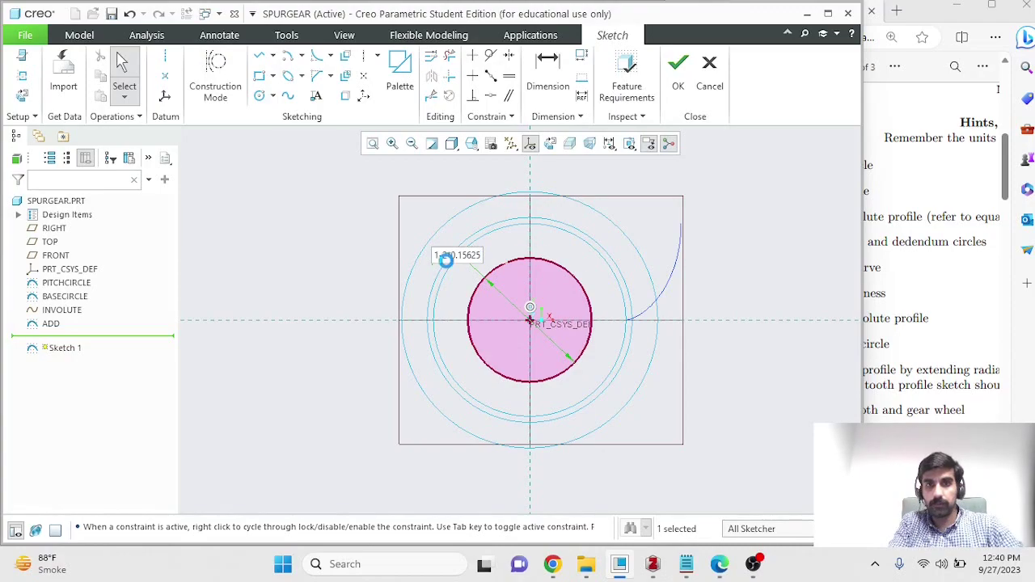
{"action": "key", "text": "Return"}
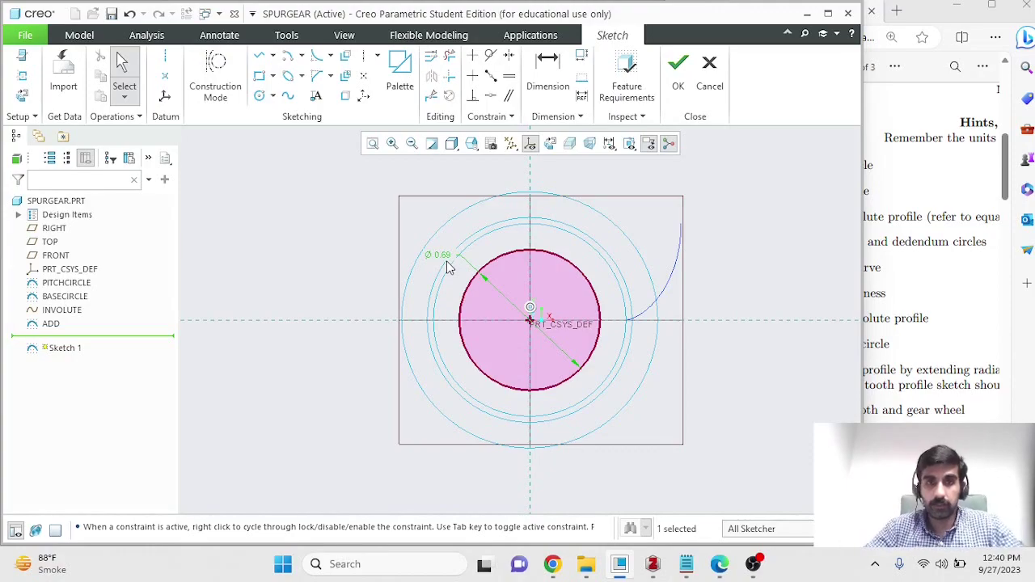
{"action": "left_click", "coordinate": [684, 87]}
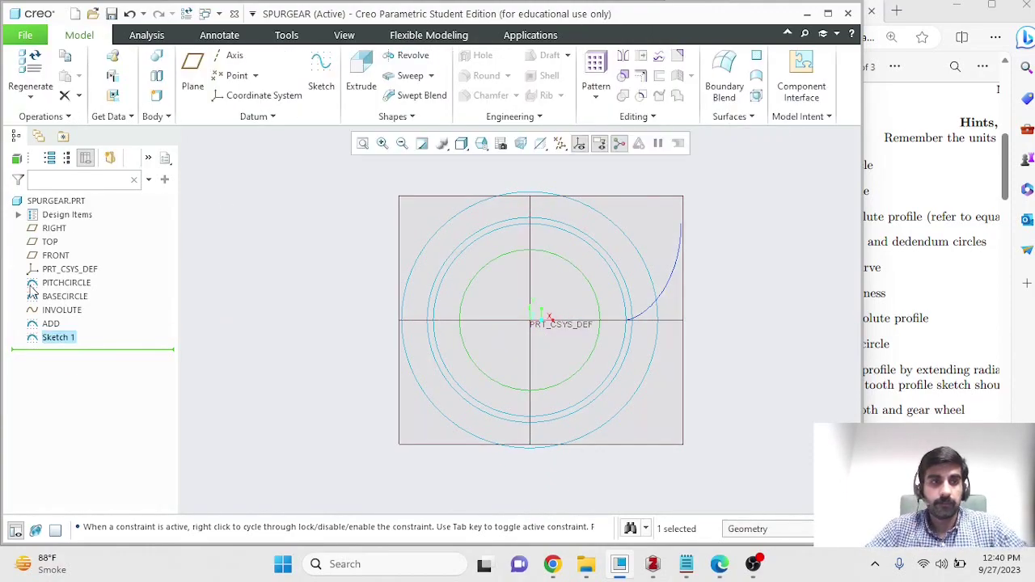
- Rename the dedendum circle sketch in the model tree as Ded
{"action": "double_click", "coordinate": [64, 337]}
{"action": "type", "text": "Ded"}
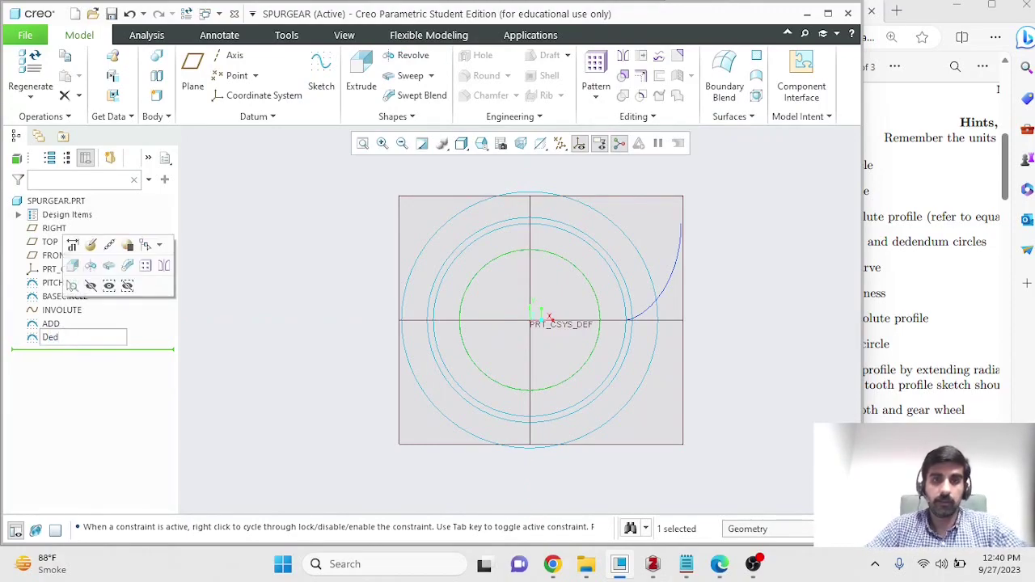
{"action": "left_click", "coordinate": [347, 321]}
- Trim the involute curve at the addendum circle, keeping the portion inside the circle
{"action": "left_click", "coordinate": [960, 292]}
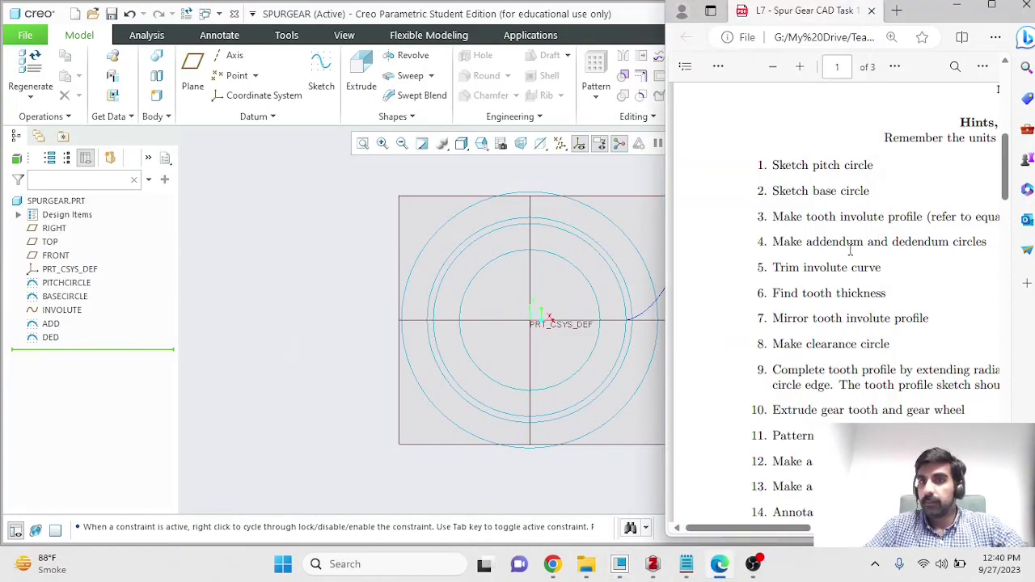
{"action": "left_click", "coordinate": [643, 175]}
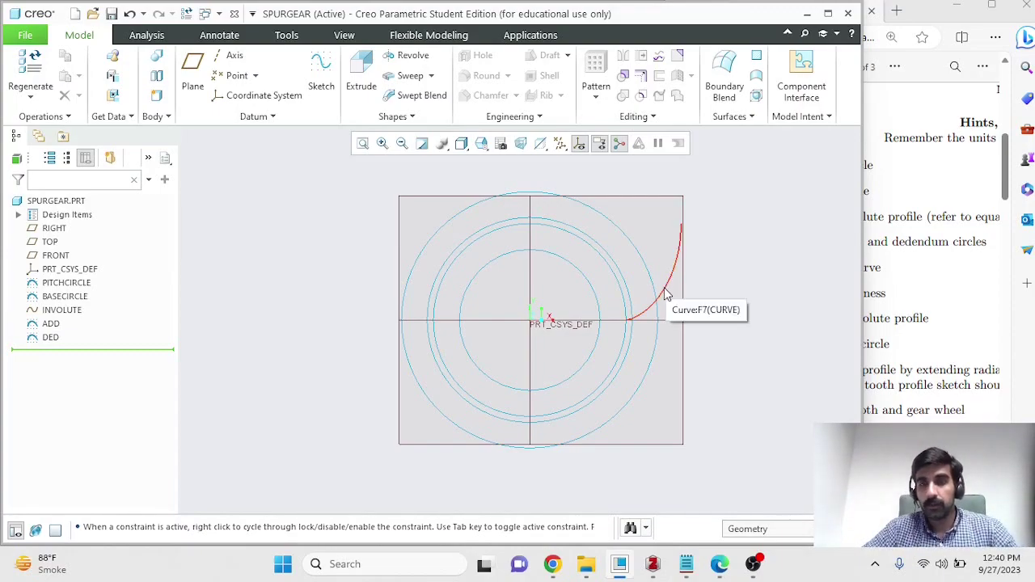
{"action": "left_click", "coordinate": [666, 294]}
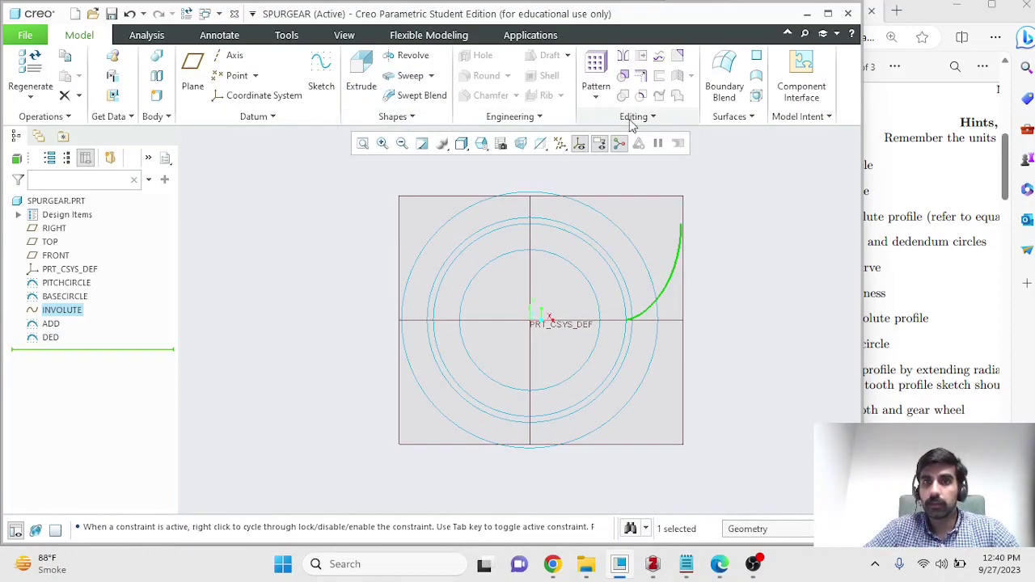
{"action": "key", "text": "super+Up"}
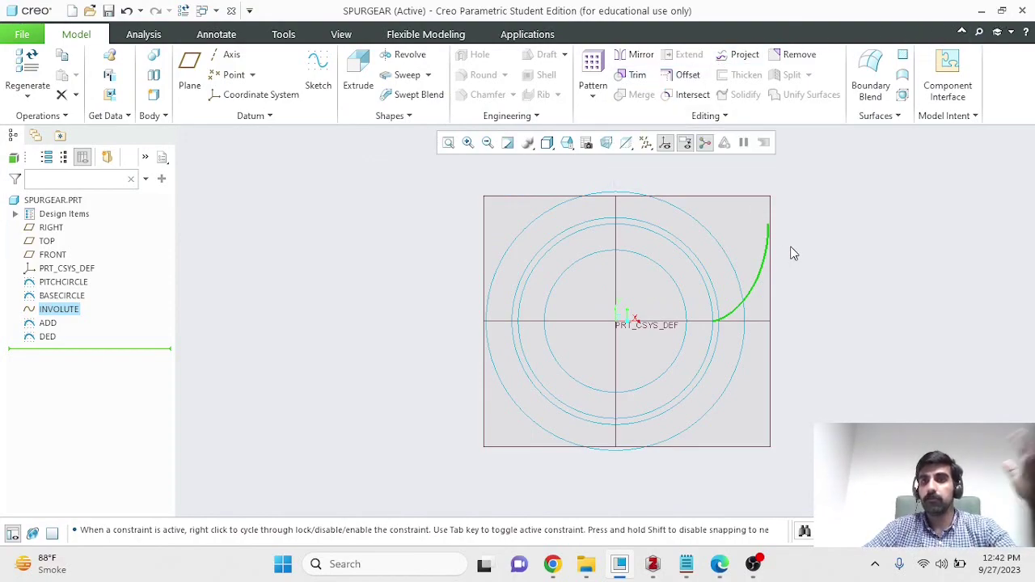
{"action": "left_click", "coordinate": [636, 76]}
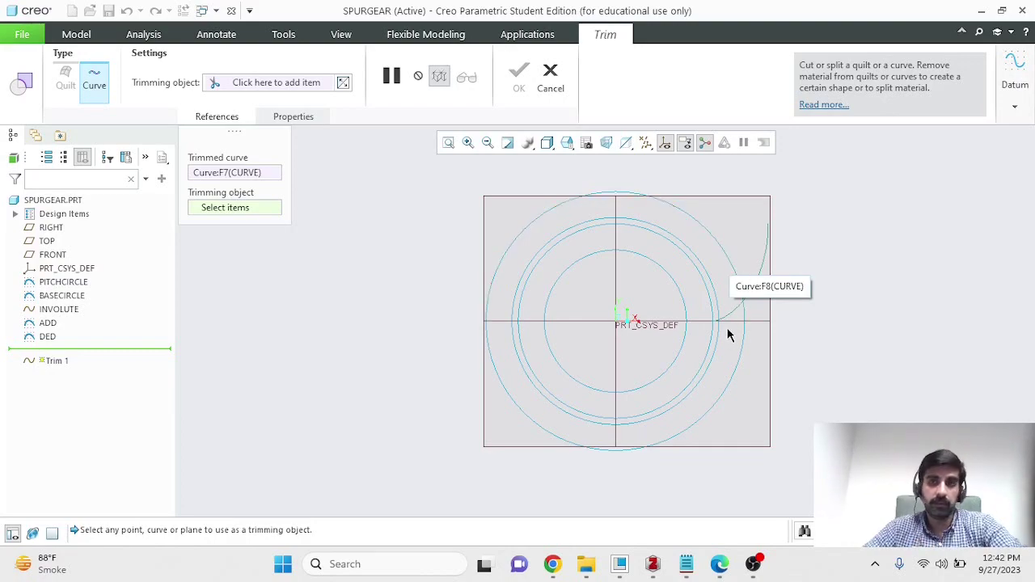
{"action": "left_click", "coordinate": [738, 280]}
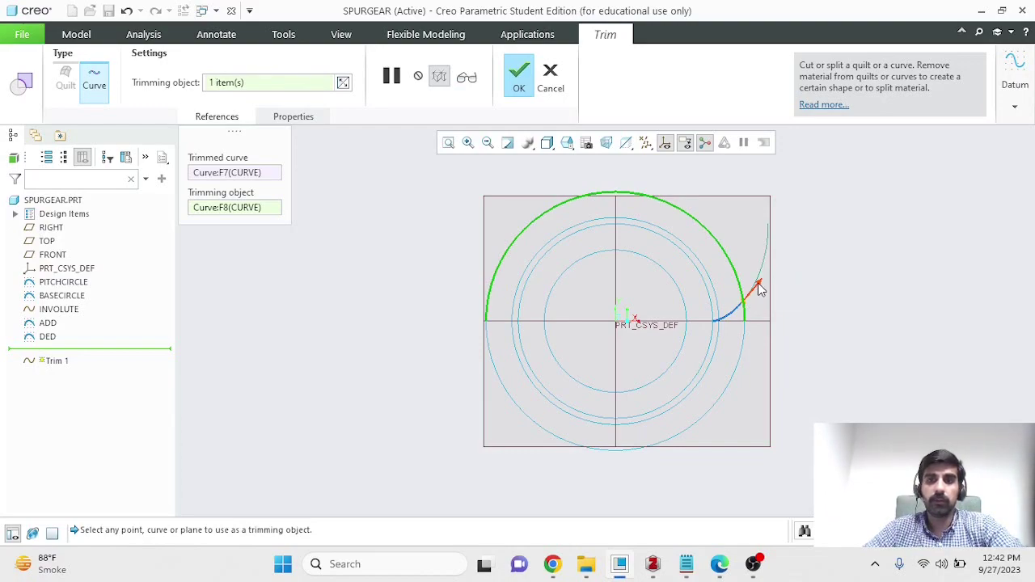
{"action": "left_click", "coordinate": [758, 288]}
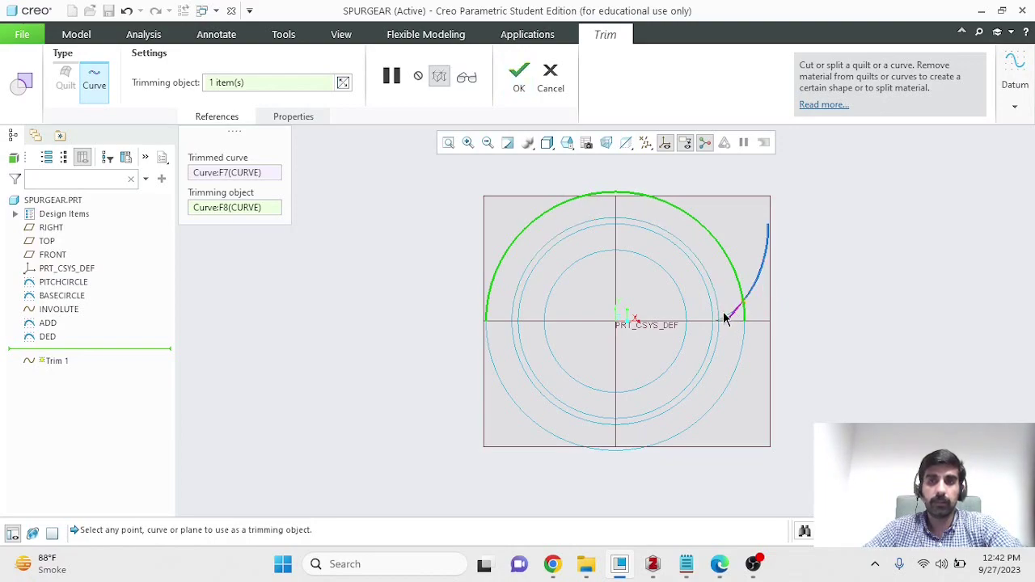
{"action": "left_click", "coordinate": [519, 77]}
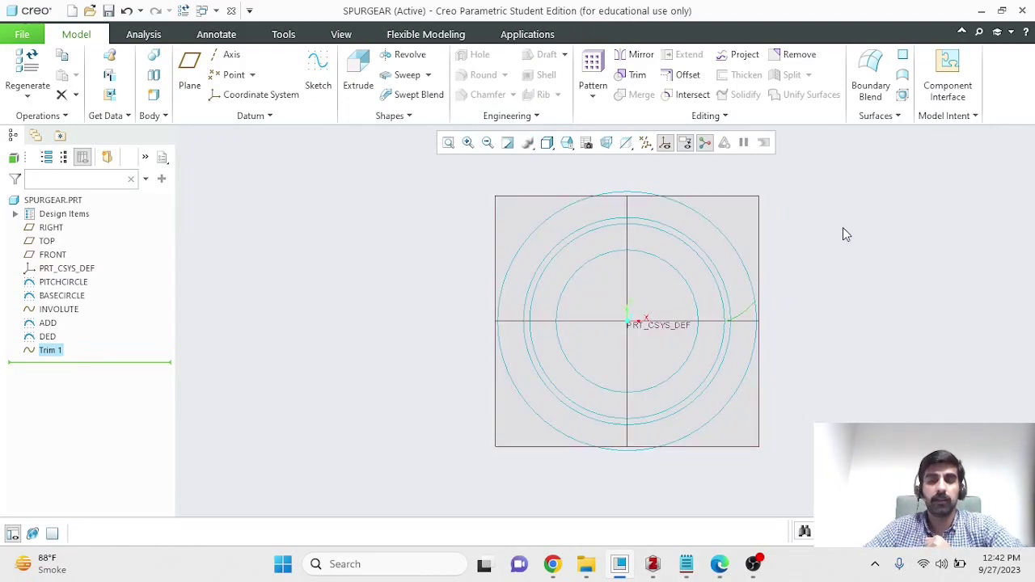
- Rename the trim feature in the model tree as Involute_Trimmed
{"action": "scroll", "coordinate": [814, 259], "scroll_direction": "down", "scroll_amount": 1}
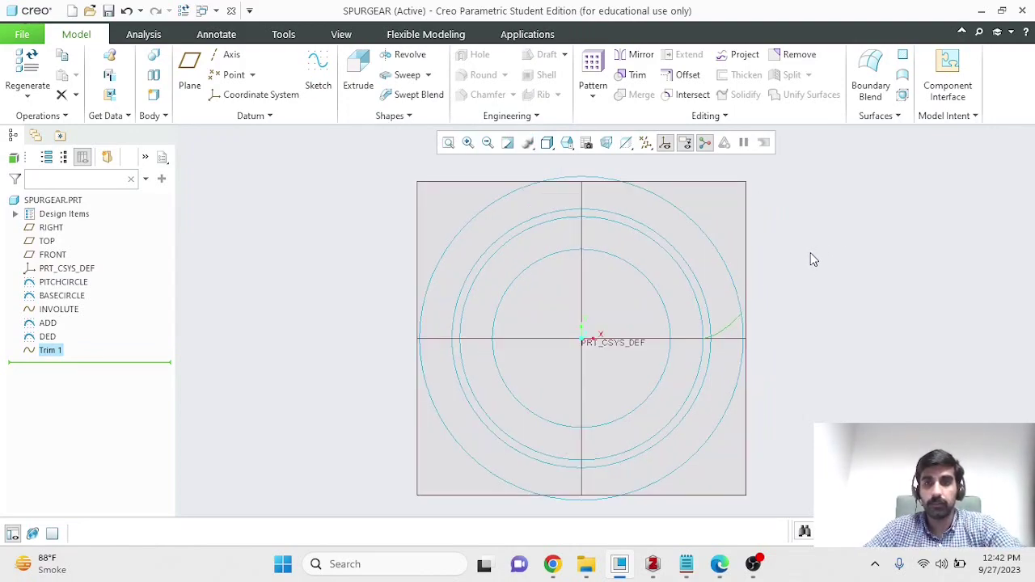
{"action": "left_click", "coordinate": [48, 352]}
{"action": "left_click", "coordinate": [50, 351]}
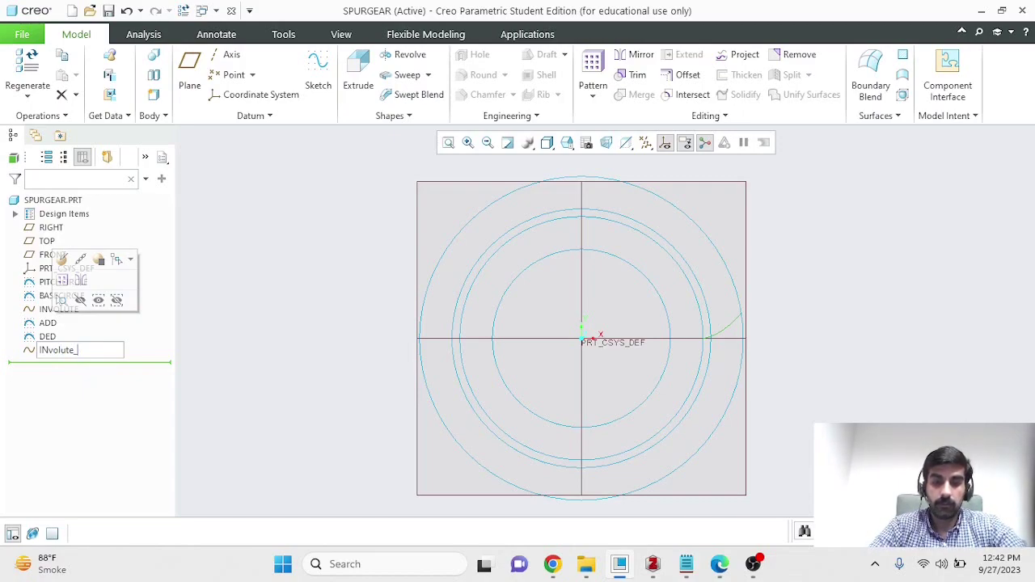
{"action": "key", "text": "Return"}
{"action": "left_click", "coordinate": [362, 343]}
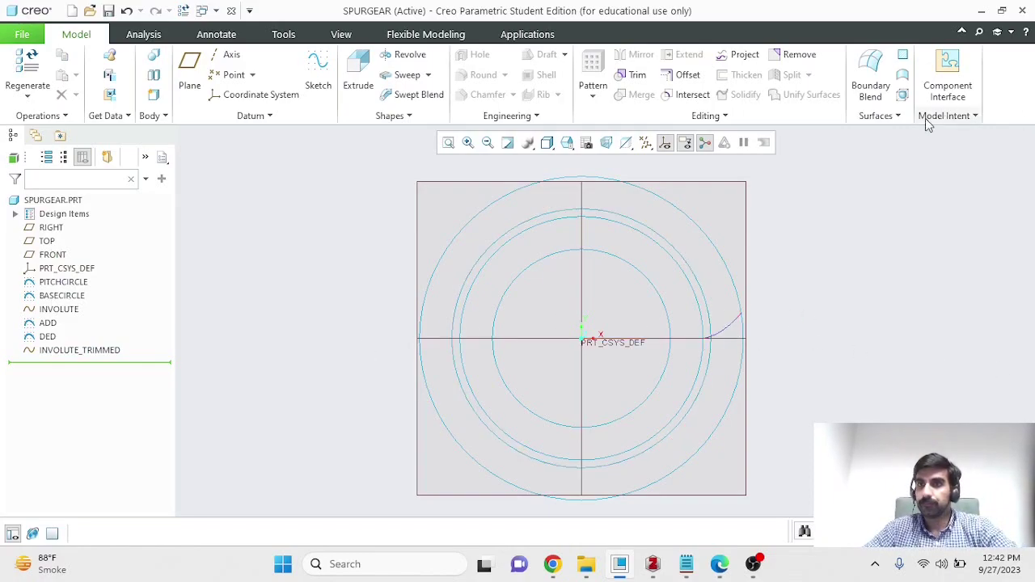
- Check the tooth thickness item in the task PDF and view the spur-gear tooth nomenclature figure in Shigley's textbook in Zotero
{"action": "left_click", "coordinate": [720, 564]}
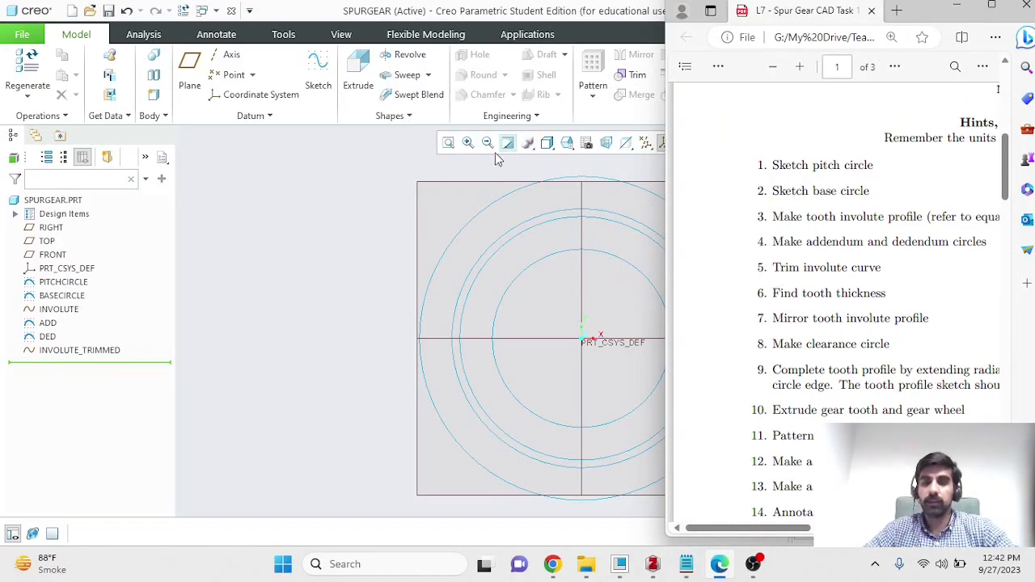
{"action": "left_click", "coordinate": [453, 170]}
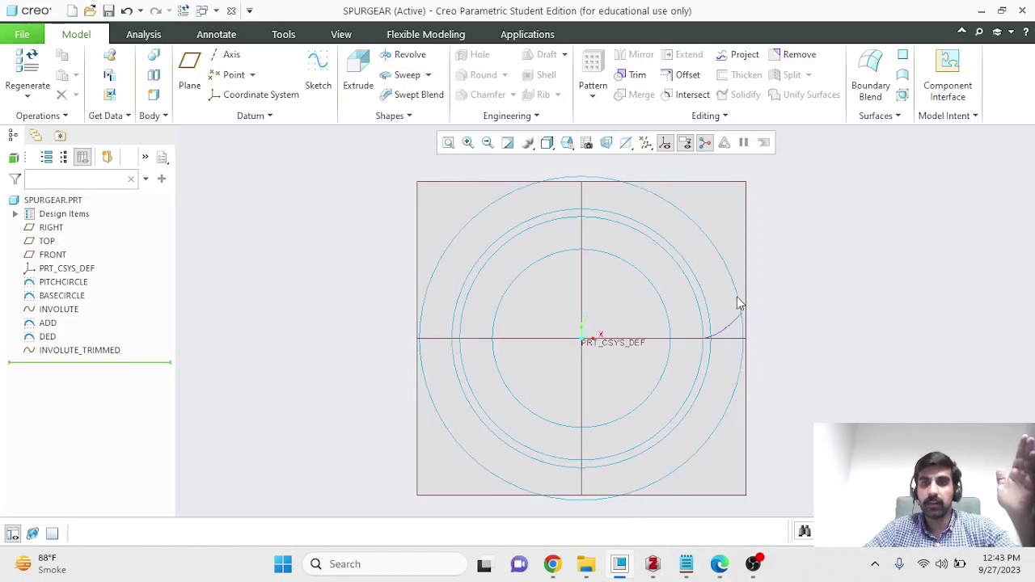
{"action": "left_click", "coordinate": [653, 563]}
{"action": "scroll", "coordinate": [645, 336], "scroll_direction": "up", "scroll_amount": 20}
{"action": "scroll", "coordinate": [645, 336], "scroll_direction": "up", "scroll_amount": 10}
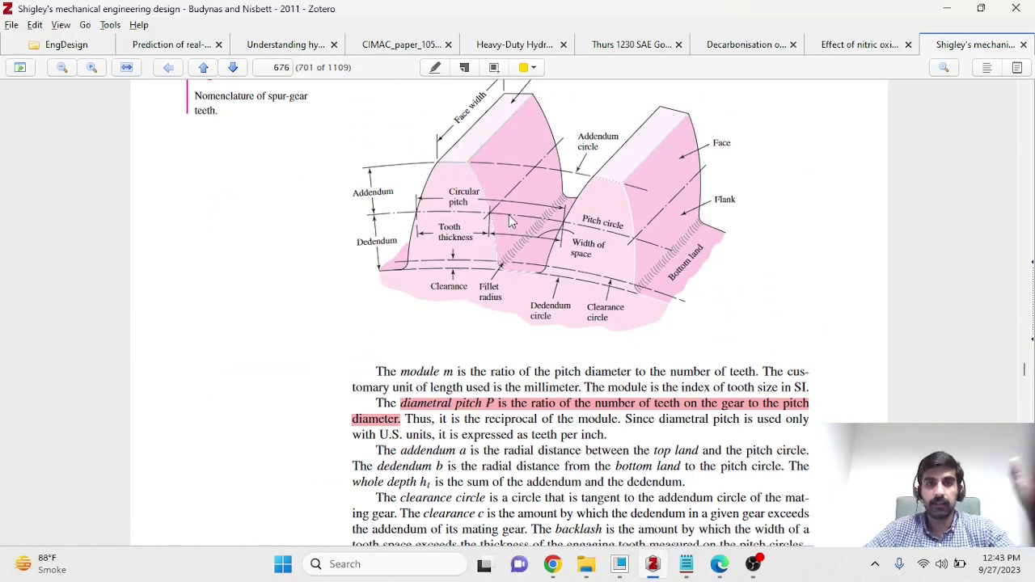
- Look up the circular pitch and tooth thickness formulas on page 681 of the textbook
{"action": "scroll", "coordinate": [573, 273], "scroll_direction": "down", "scroll_amount": 15}
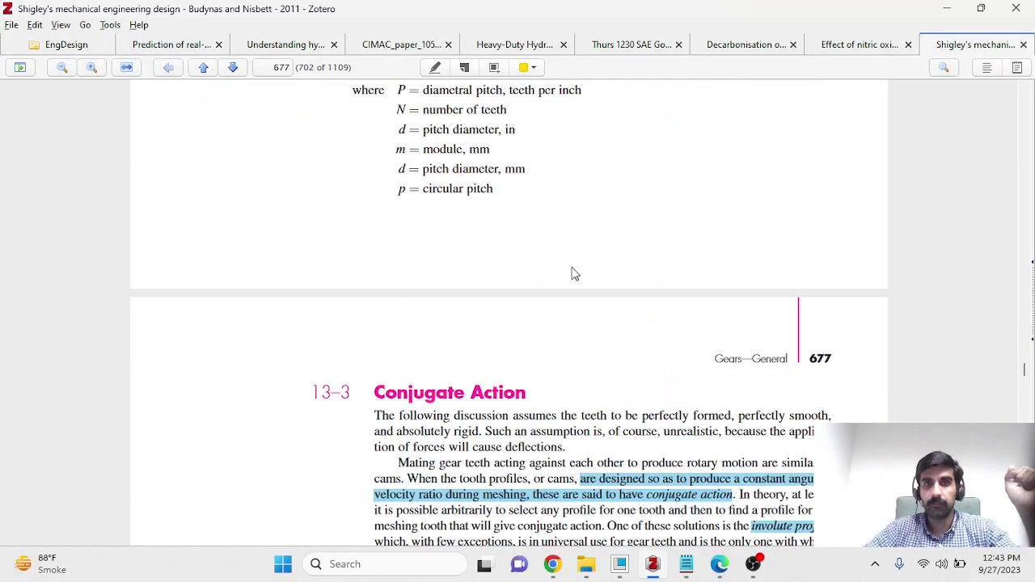
{"action": "scroll", "coordinate": [573, 274], "scroll_direction": "down", "scroll_amount": 10}
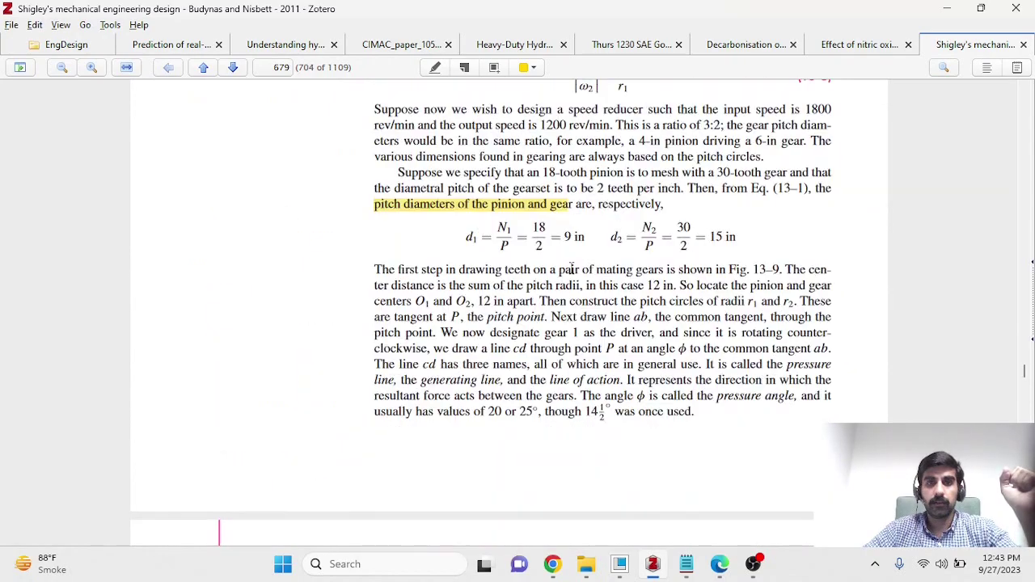
{"action": "scroll", "coordinate": [573, 269], "scroll_direction": "down", "scroll_amount": 15}
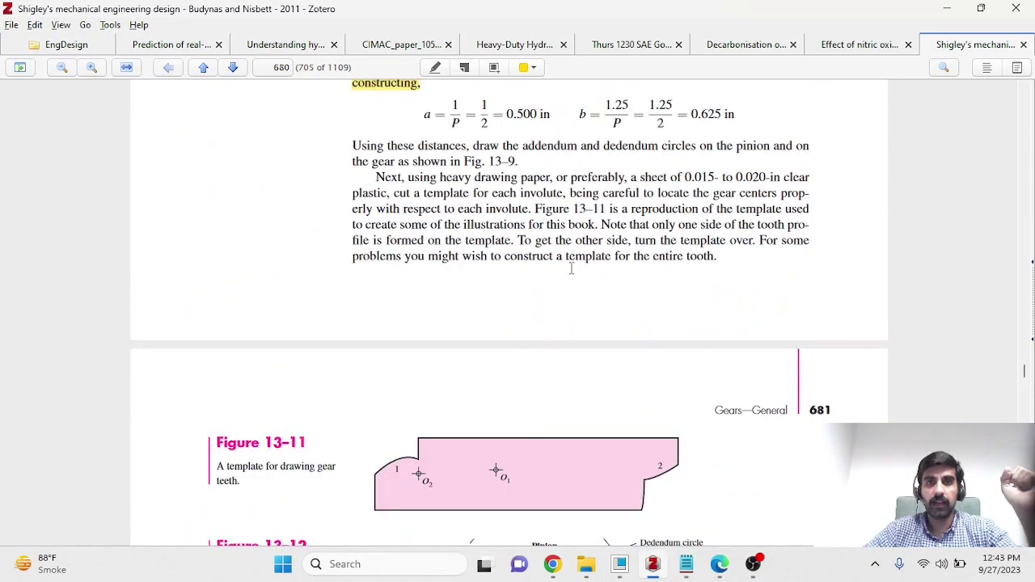
{"action": "scroll", "coordinate": [571, 269], "scroll_direction": "down", "scroll_amount": 10}
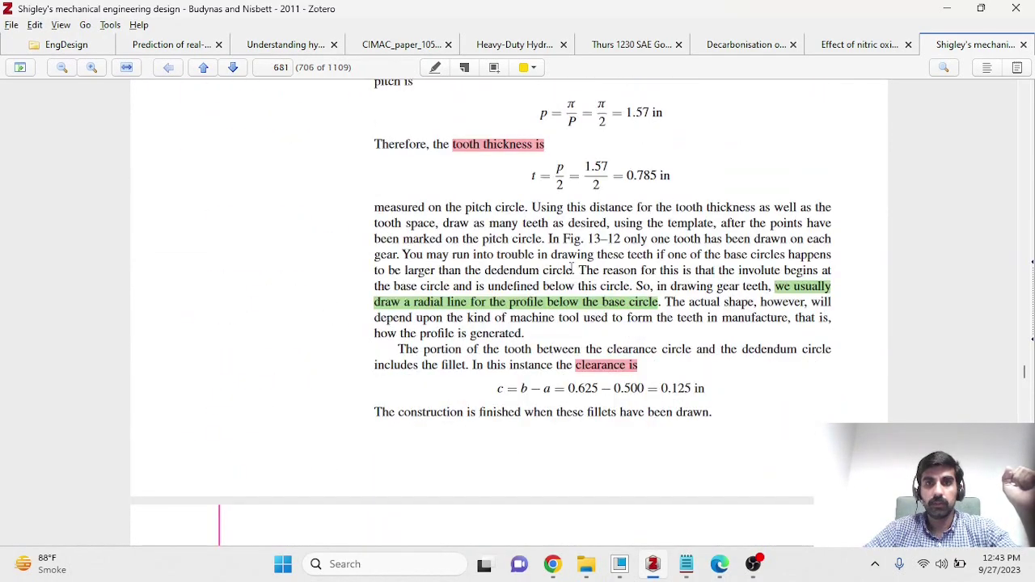
{"action": "scroll", "coordinate": [572, 269], "scroll_direction": "up", "scroll_amount": 2}
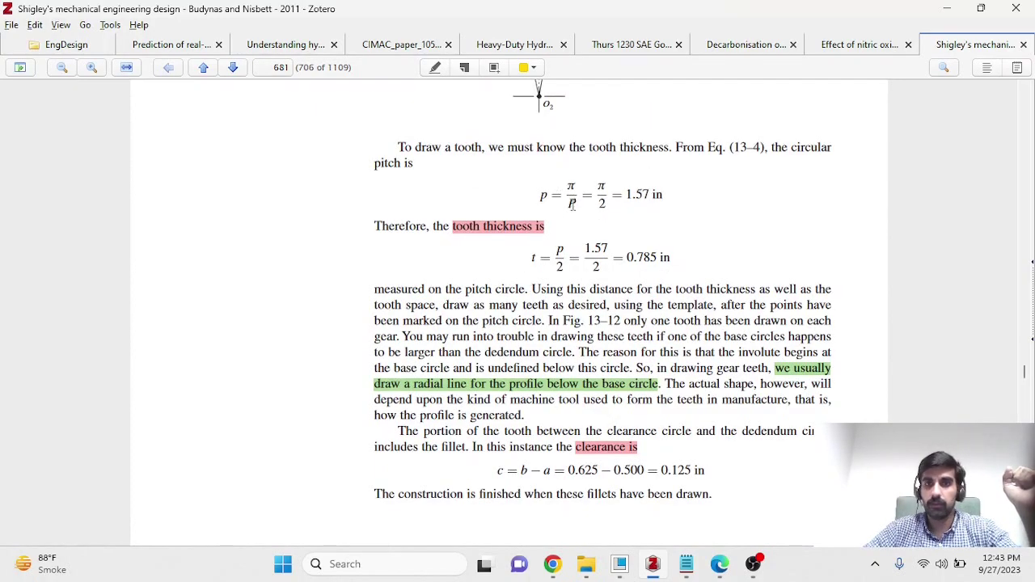
{"action": "left_click_drag", "start_coordinate": [570, 205], "coordinate": [577, 205]}
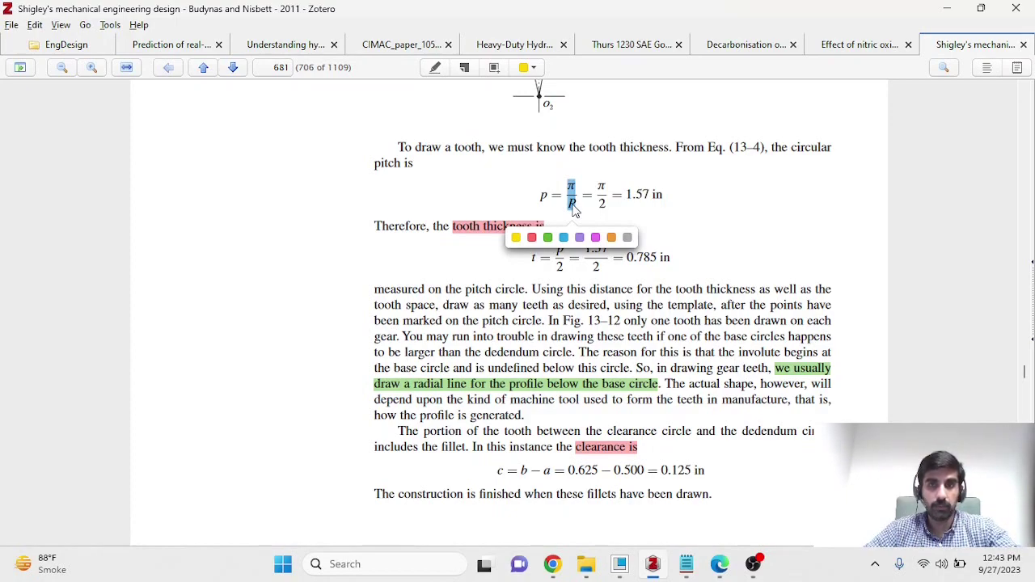
{"action": "left_click", "coordinate": [715, 245]}
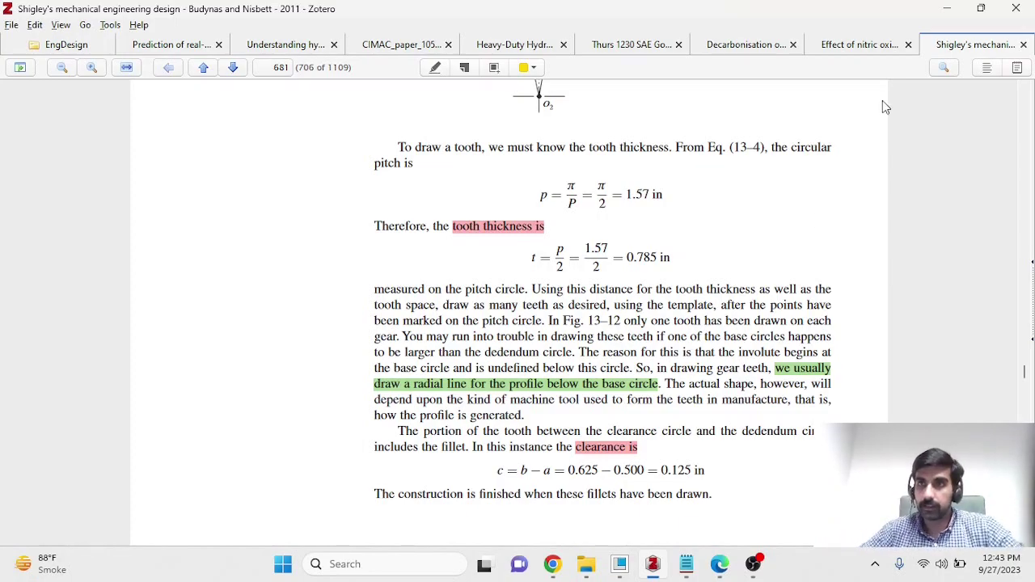
- Switch back to Creo and start a new sketch on the FRONT datum plane
{"action": "left_click", "coordinate": [948, 8]}
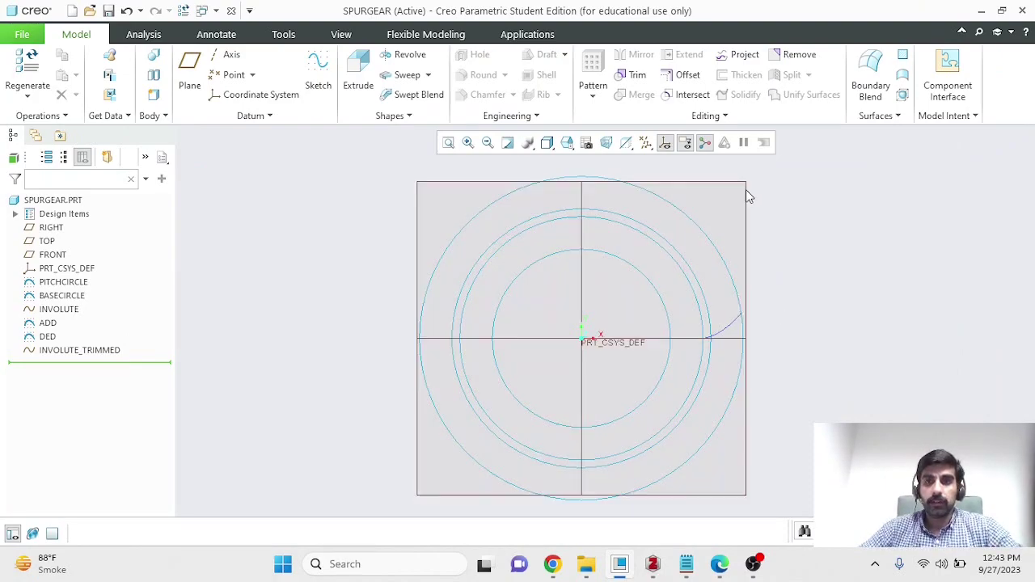
{"action": "left_click", "coordinate": [746, 193]}
{"action": "left_click", "coordinate": [317, 69]}
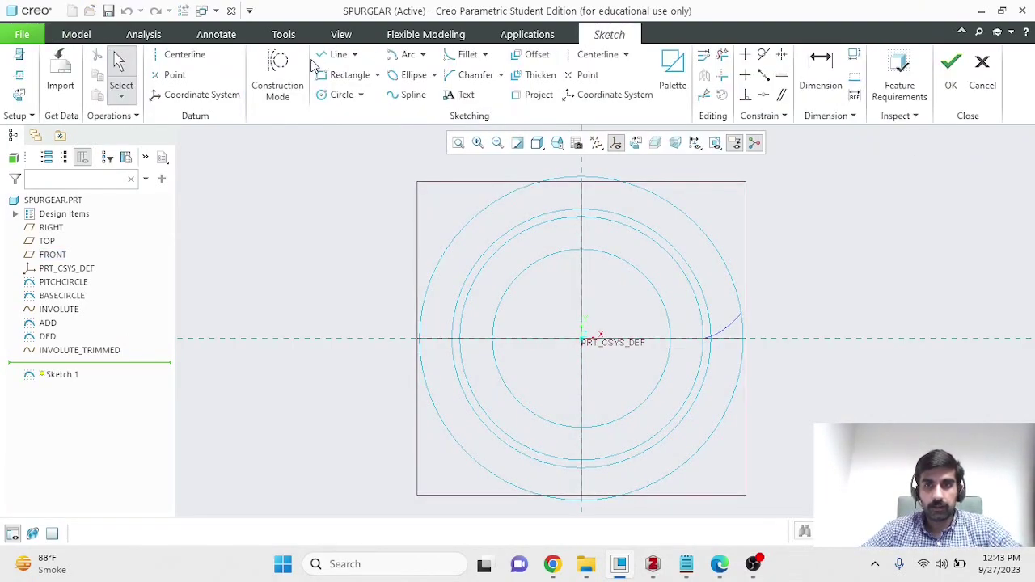
{"action": "scroll", "coordinate": [882, 317], "scroll_direction": "down", "scroll_amount": 2}
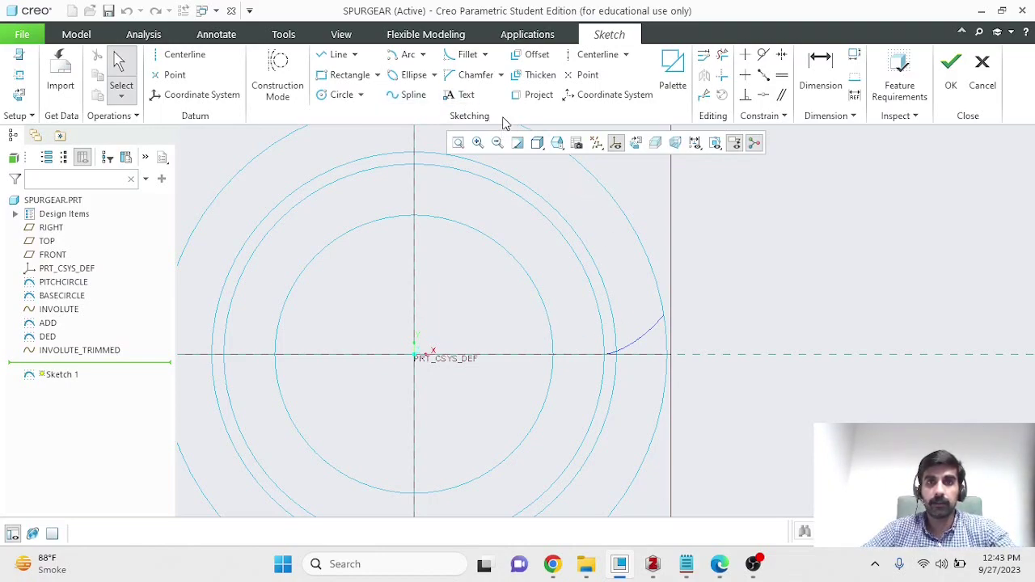
- Project the trimmed involute curve into the sketch
{"action": "left_click", "coordinate": [526, 97]}
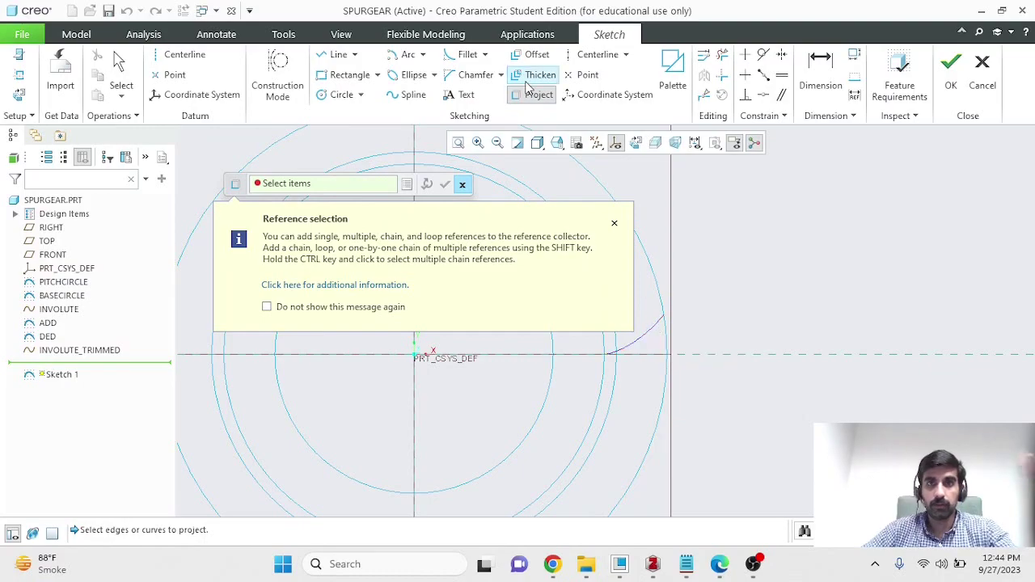
{"action": "left_click", "coordinate": [654, 333]}
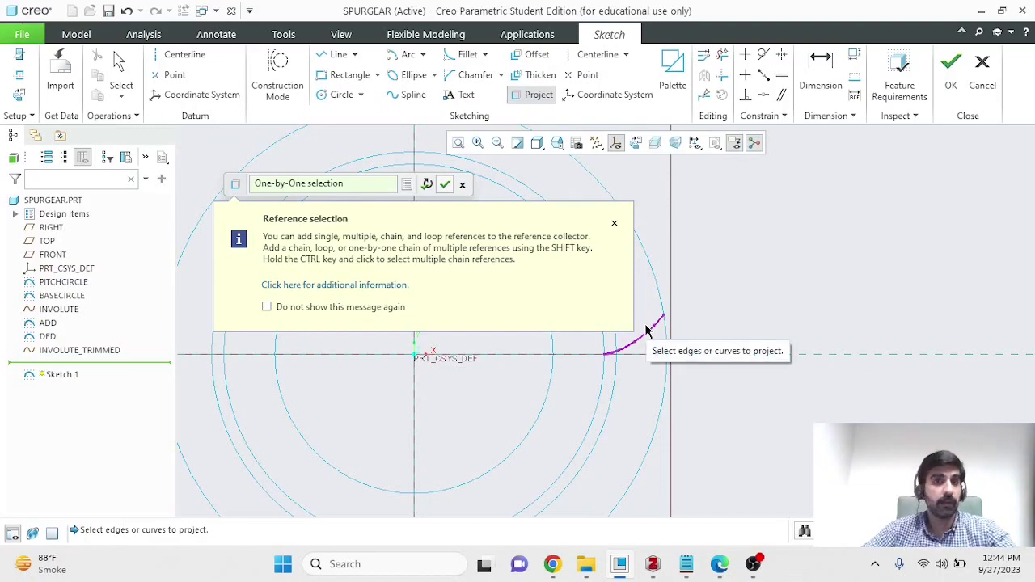
{"action": "left_click", "coordinate": [446, 185]}
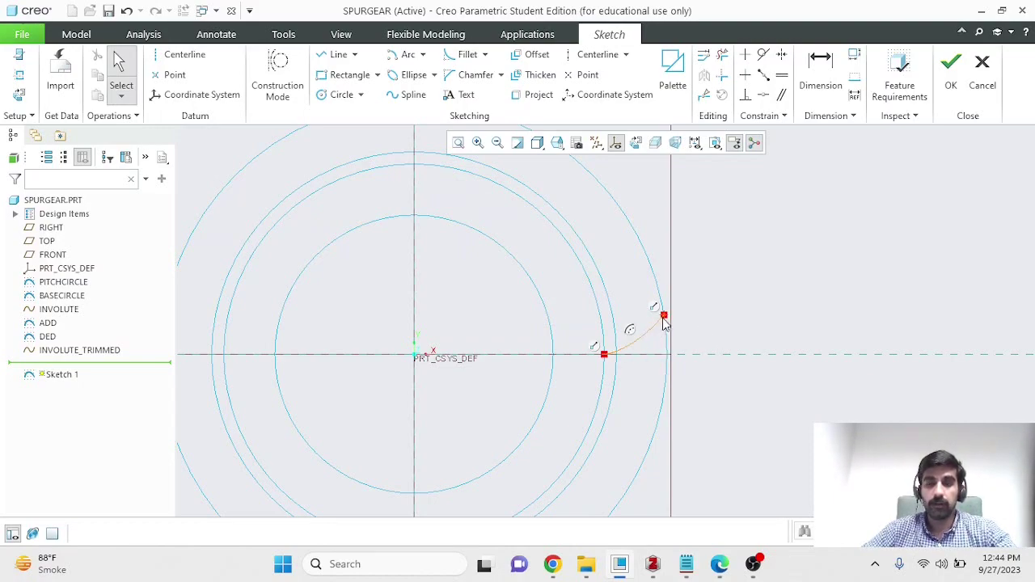
- Sketch a center-and-ends arc centred on the origin, running upward along the pitch circle from its intersection with the involute
{"action": "scroll", "coordinate": [714, 354], "scroll_direction": "up", "scroll_amount": 1}
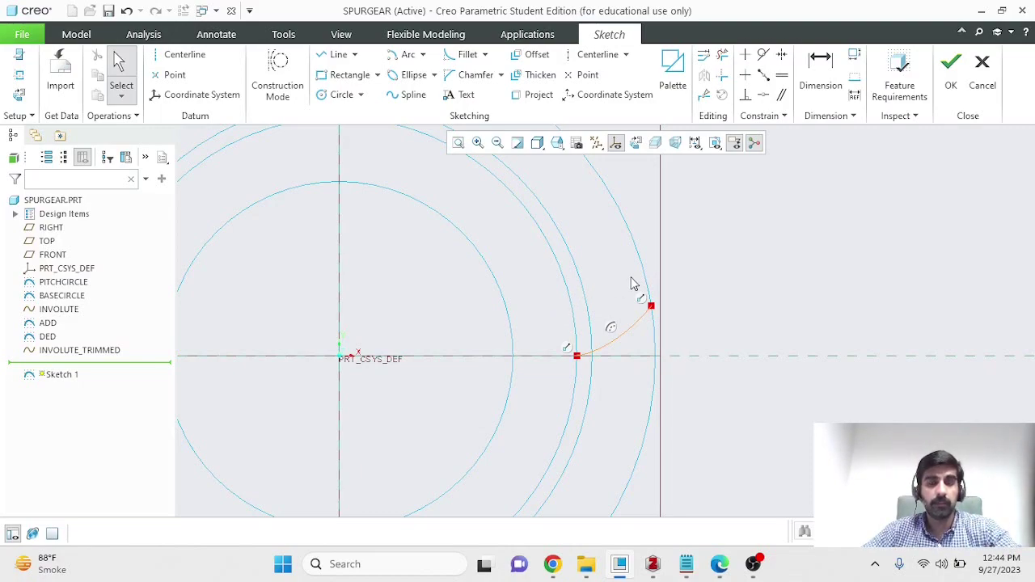
{"action": "left_click", "coordinate": [425, 54]}
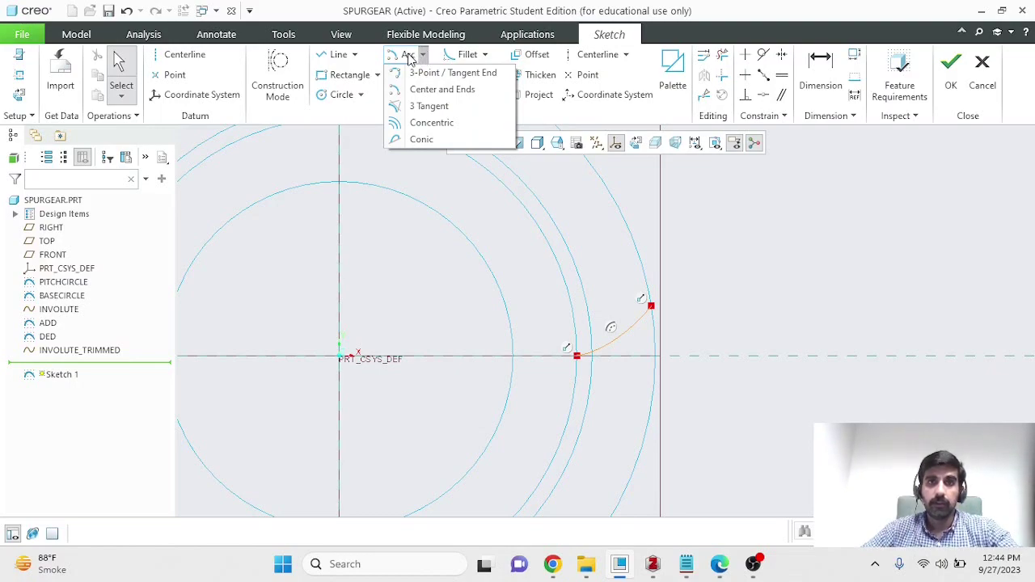
{"action": "left_click", "coordinate": [443, 92]}
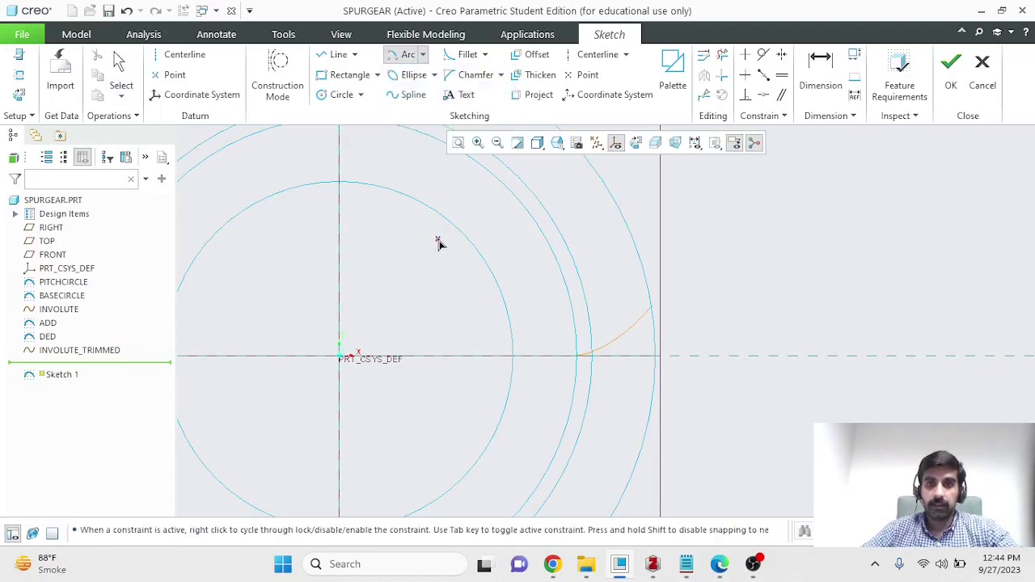
{"action": "left_click", "coordinate": [341, 356]}
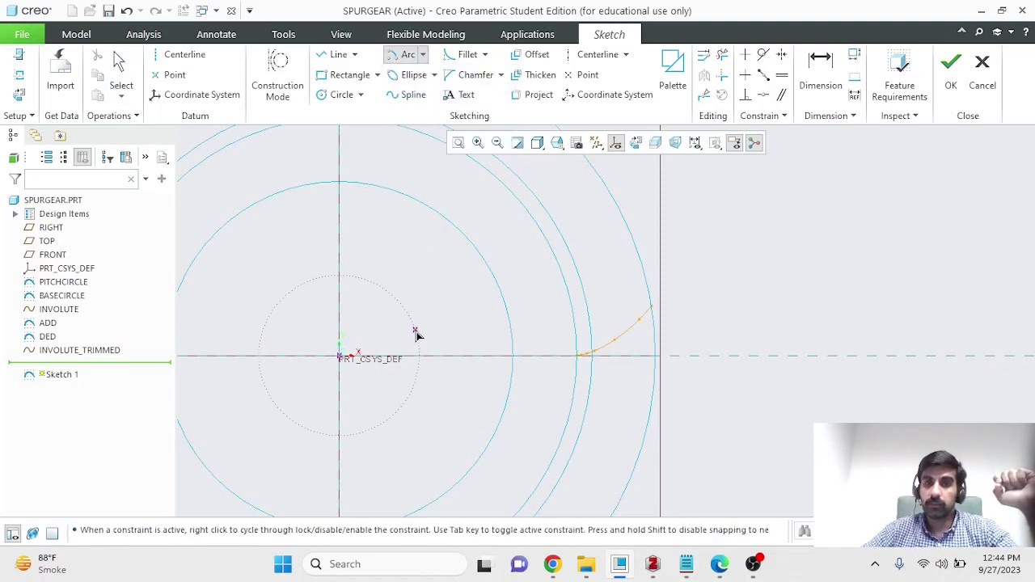
{"action": "left_click", "coordinate": [512, 355]}
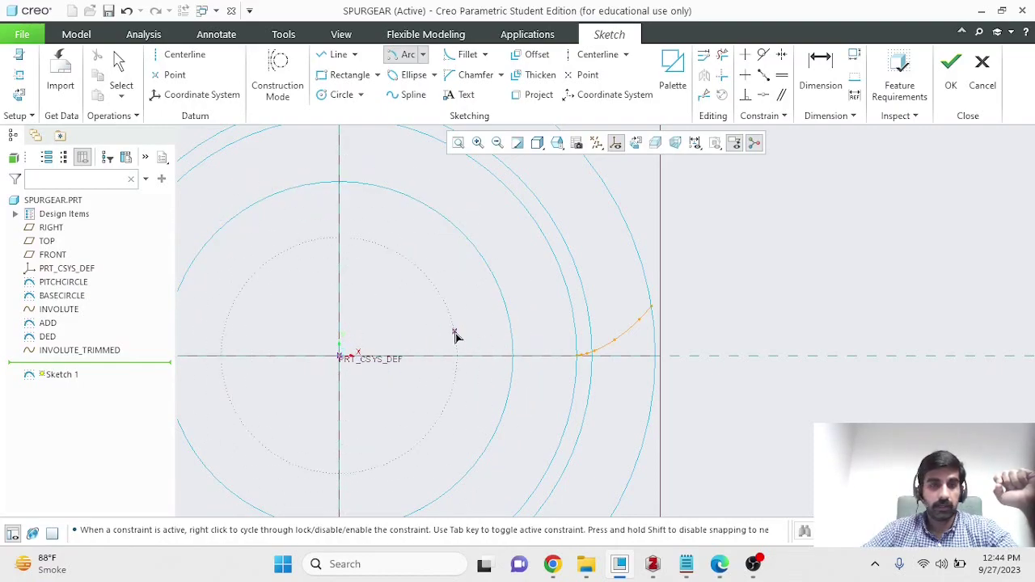
{"action": "scroll", "coordinate": [584, 340], "scroll_direction": "up", "scroll_amount": 1}
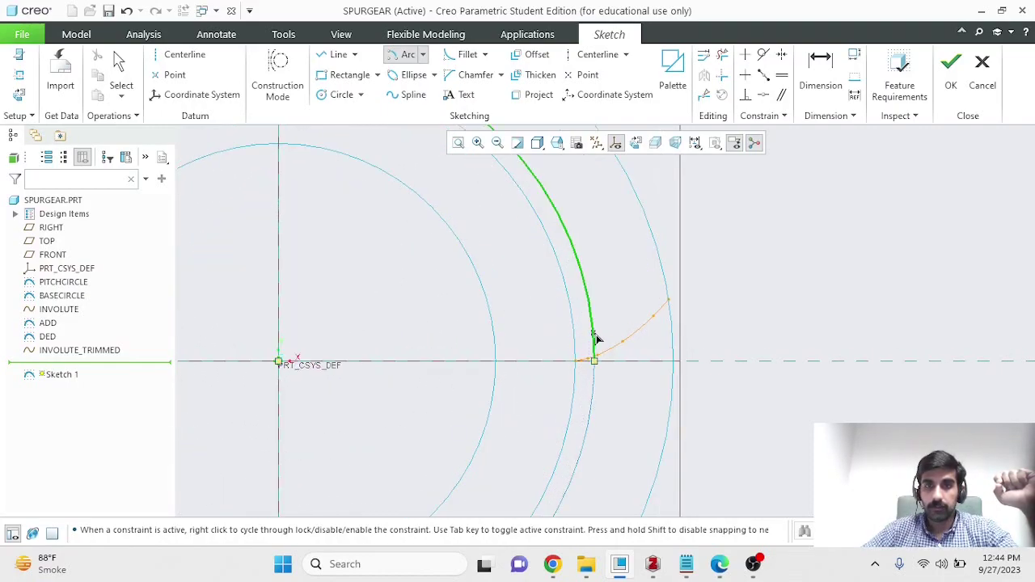
{"action": "scroll", "coordinate": [612, 328], "scroll_direction": "up", "scroll_amount": 1}
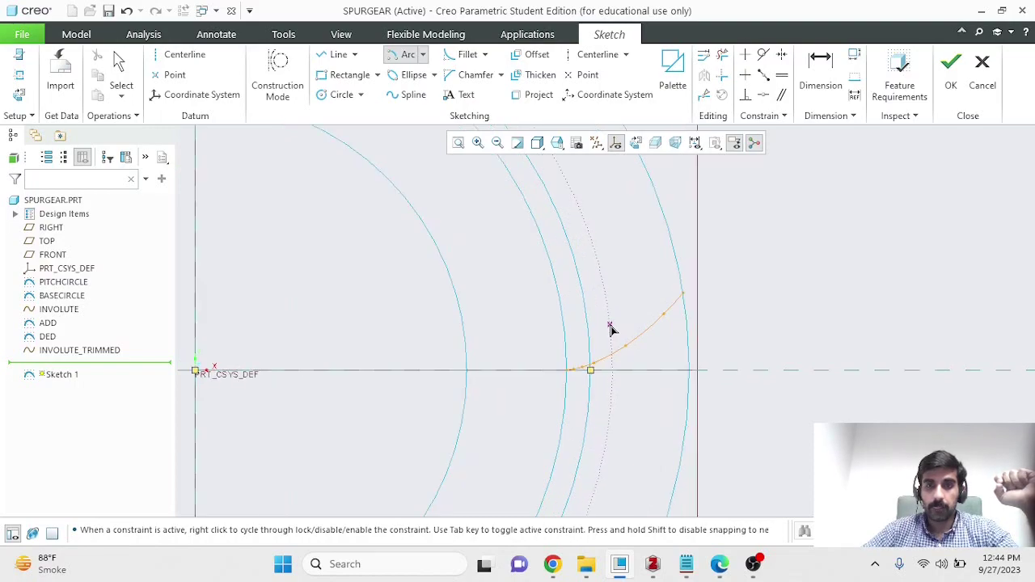
{"action": "left_click", "coordinate": [594, 364]}
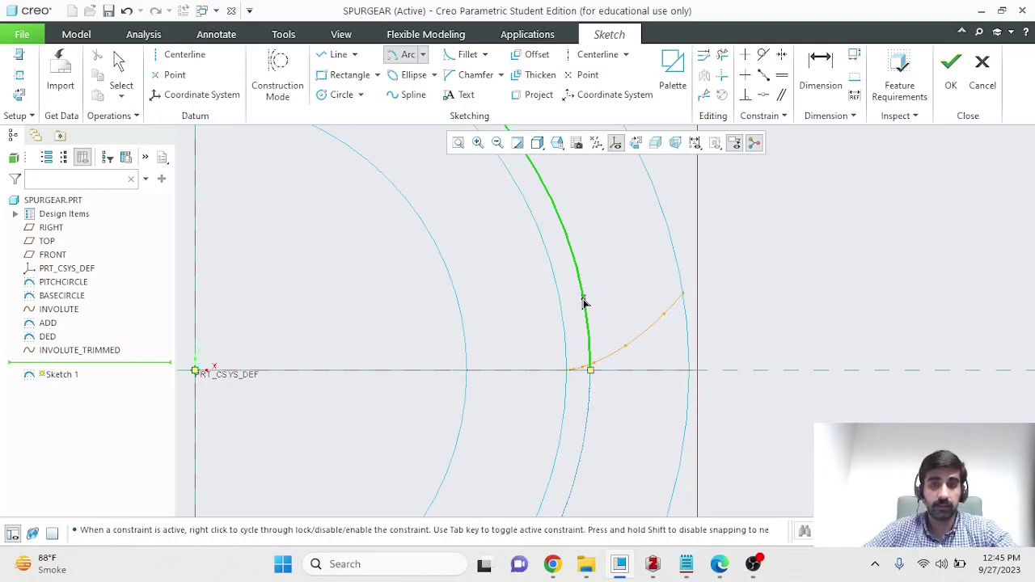
{"action": "left_click", "coordinate": [592, 369]}
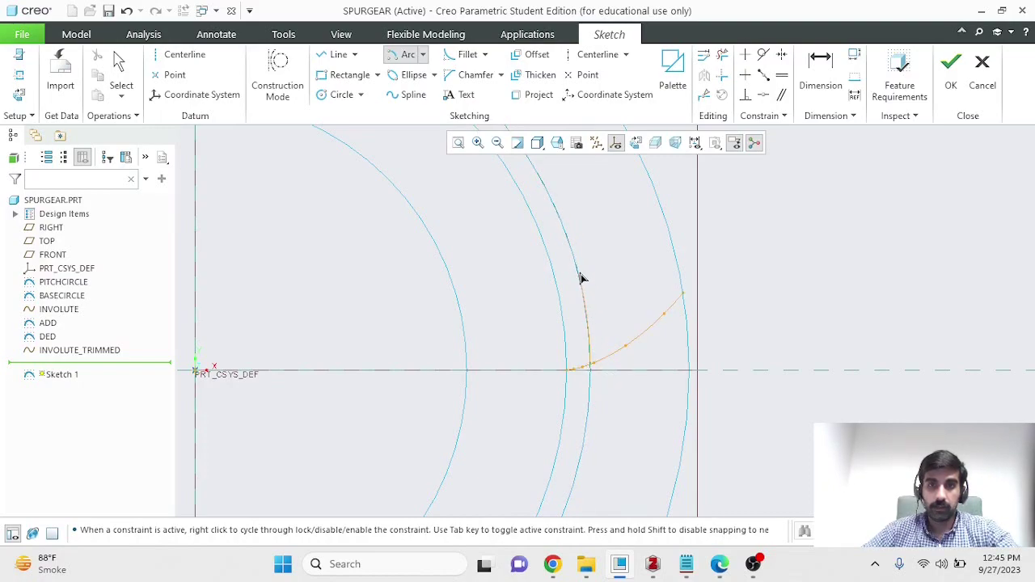
{"action": "middle_click", "coordinate": [612, 253]}
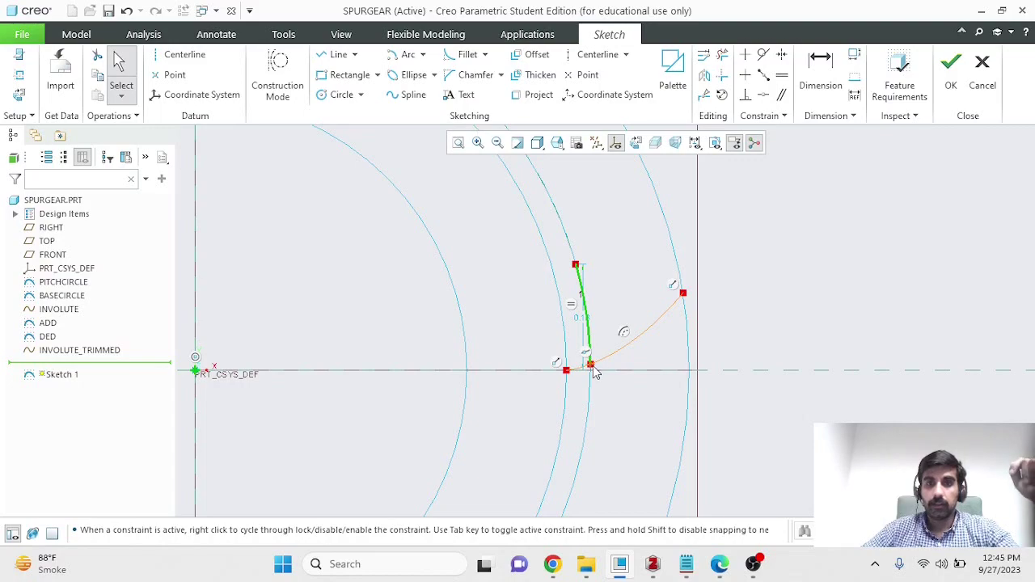
- Dimension the arc length along the pitch circle and set it to 0.196
{"action": "left_click", "coordinate": [819, 76]}
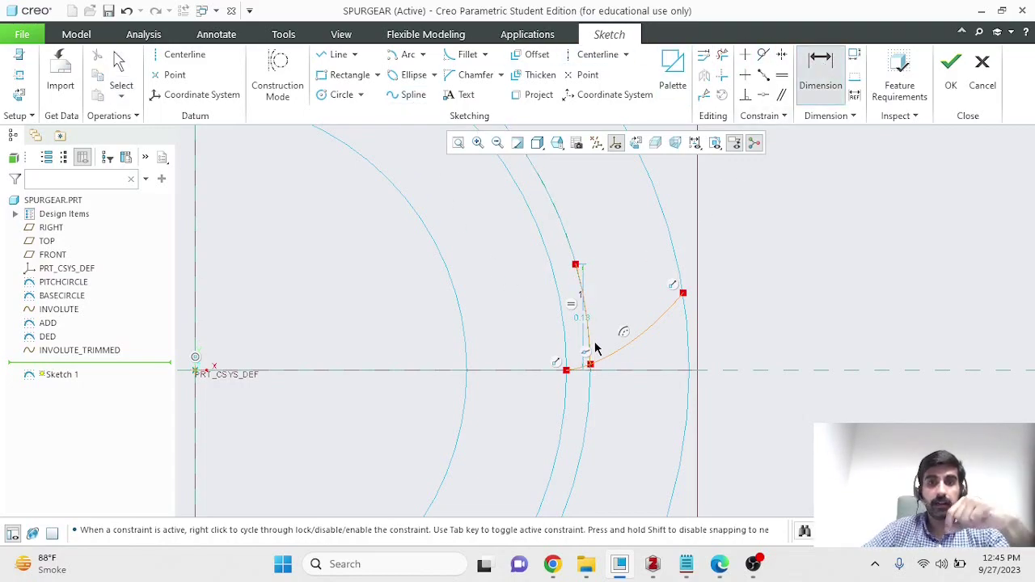
{"action": "scroll", "coordinate": [591, 364], "scroll_direction": "up", "scroll_amount": 2}
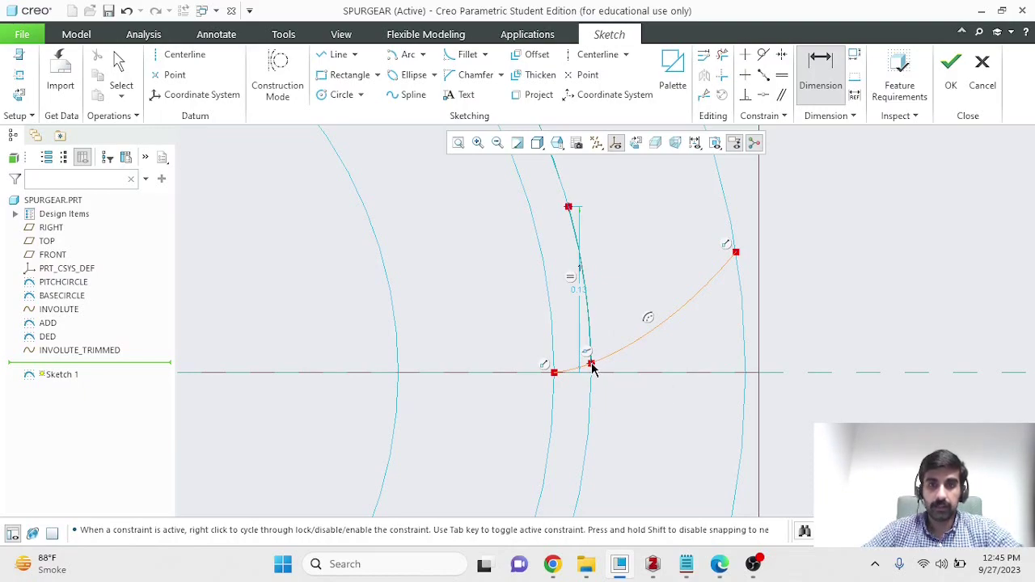
{"action": "left_click", "coordinate": [581, 270]}
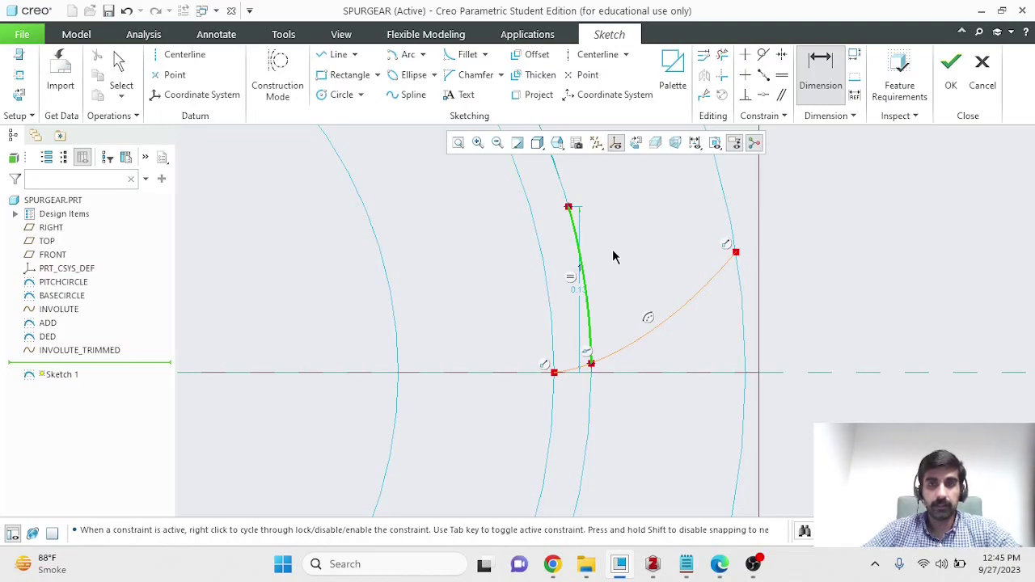
{"action": "middle_click", "coordinate": [613, 256]}
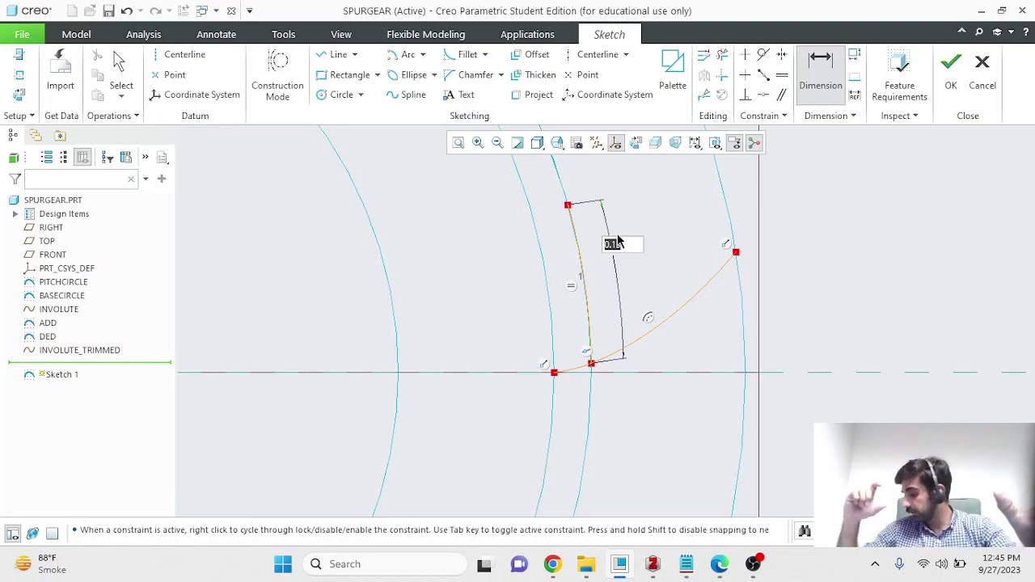
{"action": "type", "text": "0."}
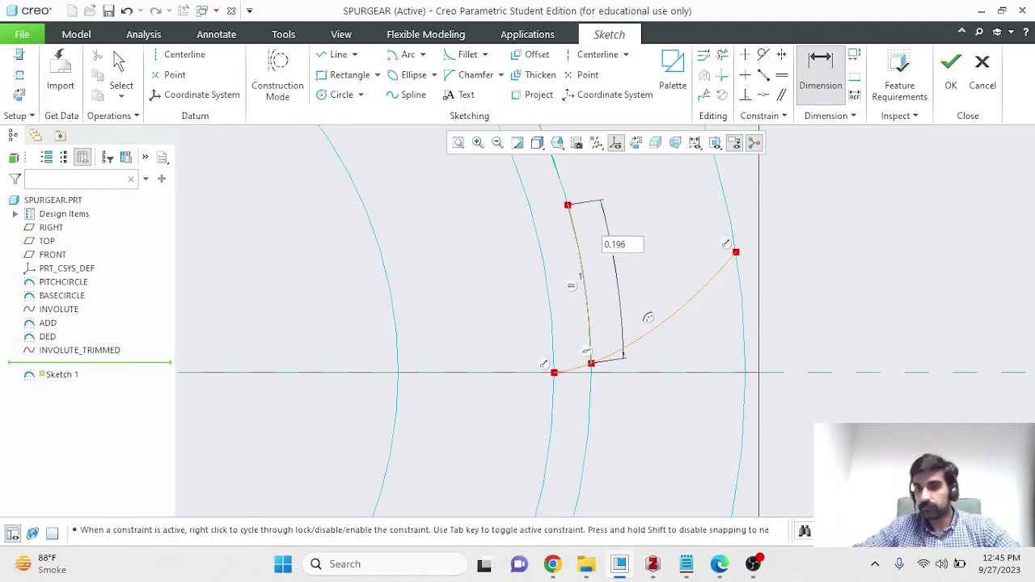
{"action": "key", "text": "Return"}
- Change the pitch-circle arc length to half the tooth thickness, entered as 0.196/2
{"action": "scroll", "coordinate": [619, 240], "scroll_direction": "up", "scroll_amount": 1}
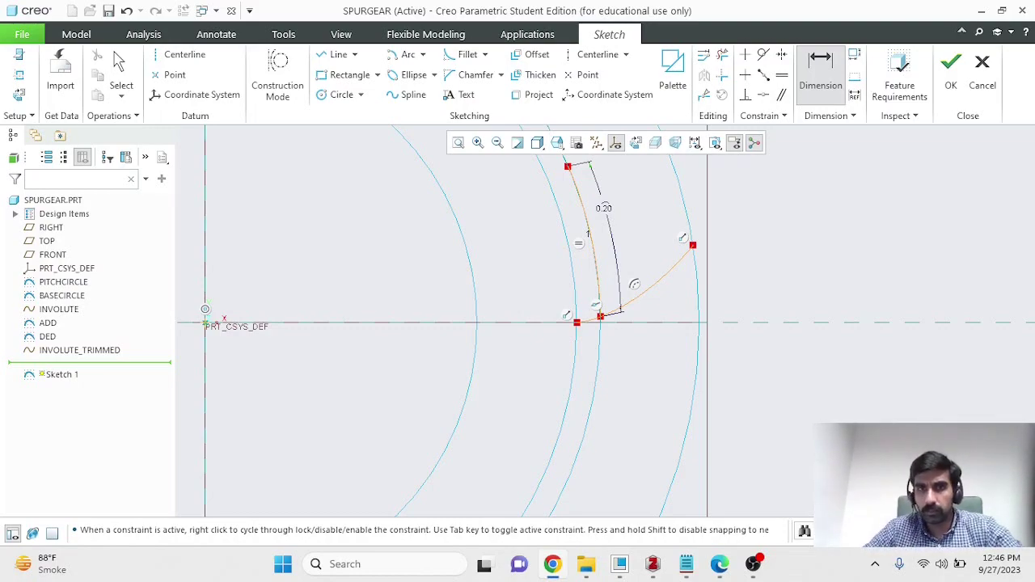
{"action": "double_click", "coordinate": [605, 209]}
{"action": "type", "text": "0.196"}
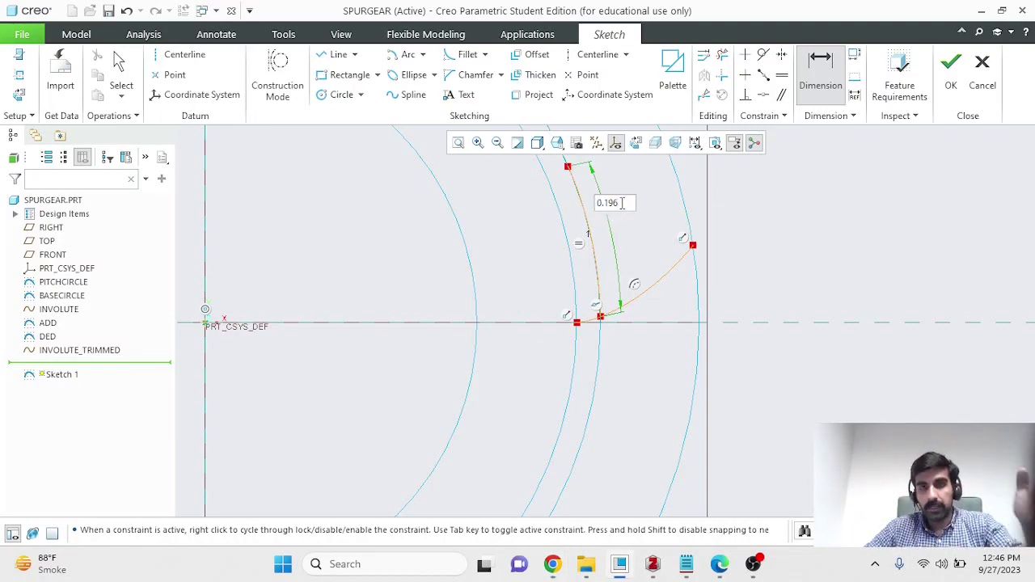
{"action": "type", "text": "/2"}
{"action": "key", "text": "Return"}
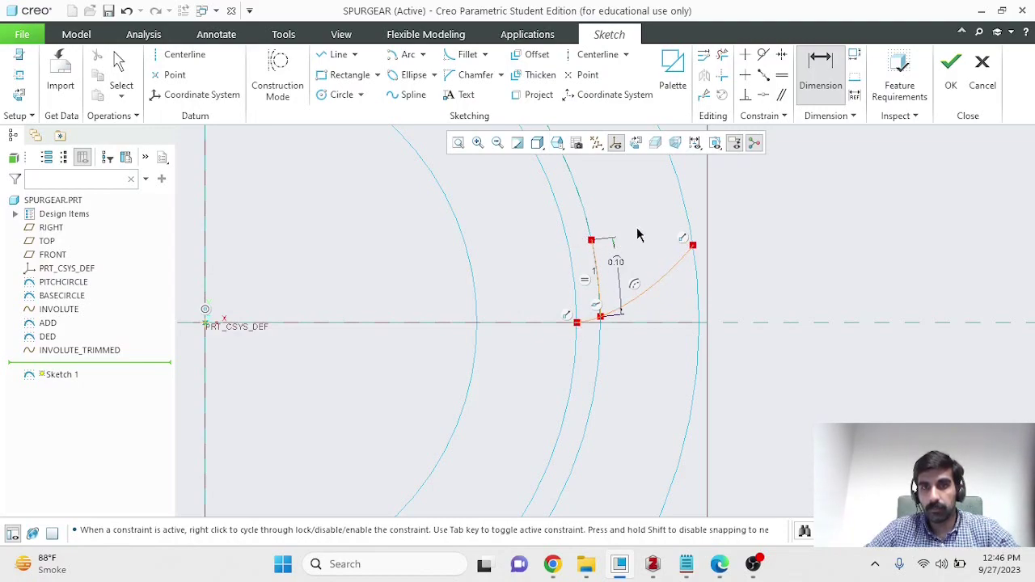
- Draw a centerline from the origin through the upper endpoint of the pitch-circle arc
{"action": "left_click", "coordinate": [582, 59]}
{"action": "left_click", "coordinate": [207, 325]}
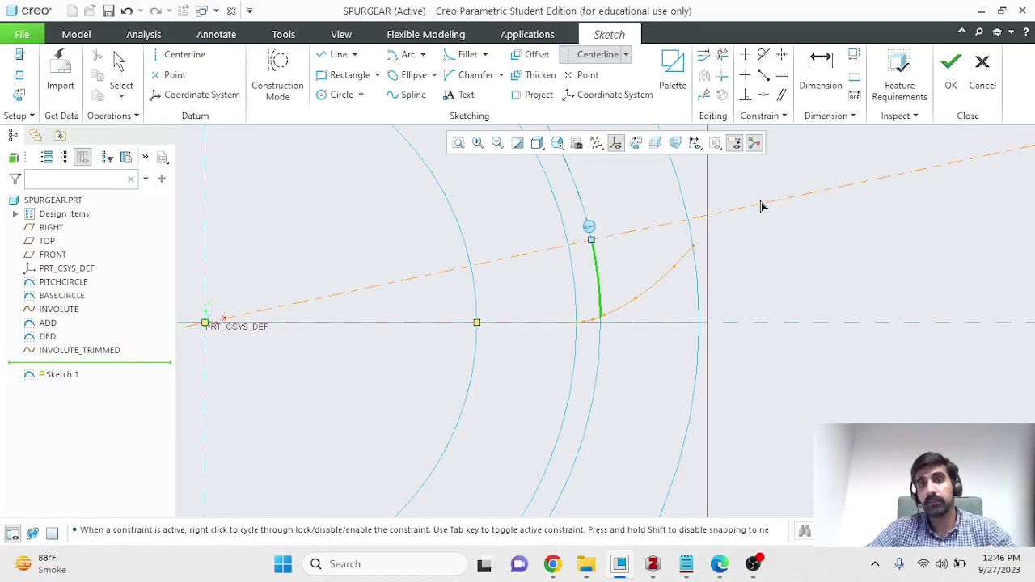
{"action": "left_click", "coordinate": [761, 202]}
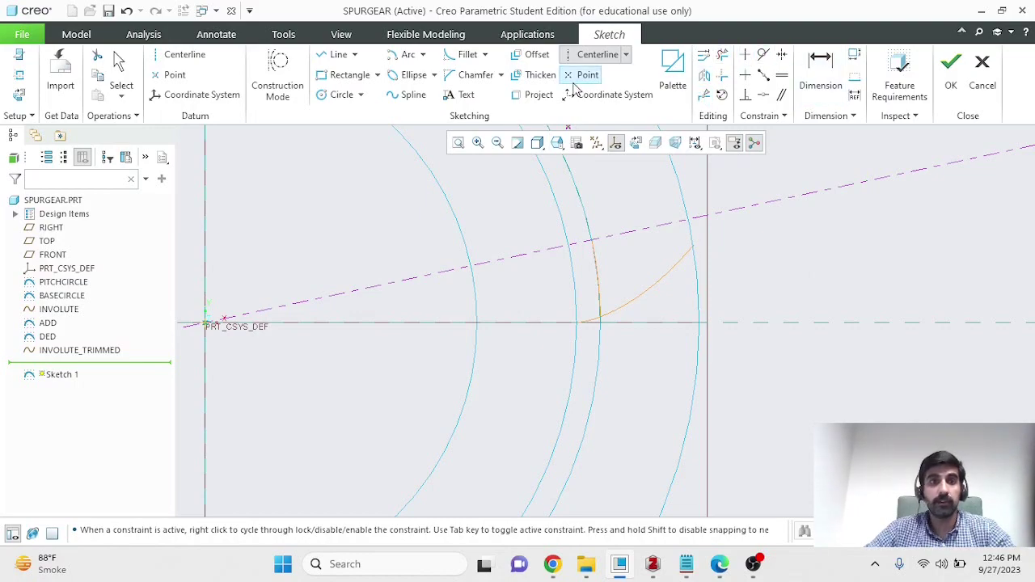
{"action": "left_click", "coordinate": [121, 66]}
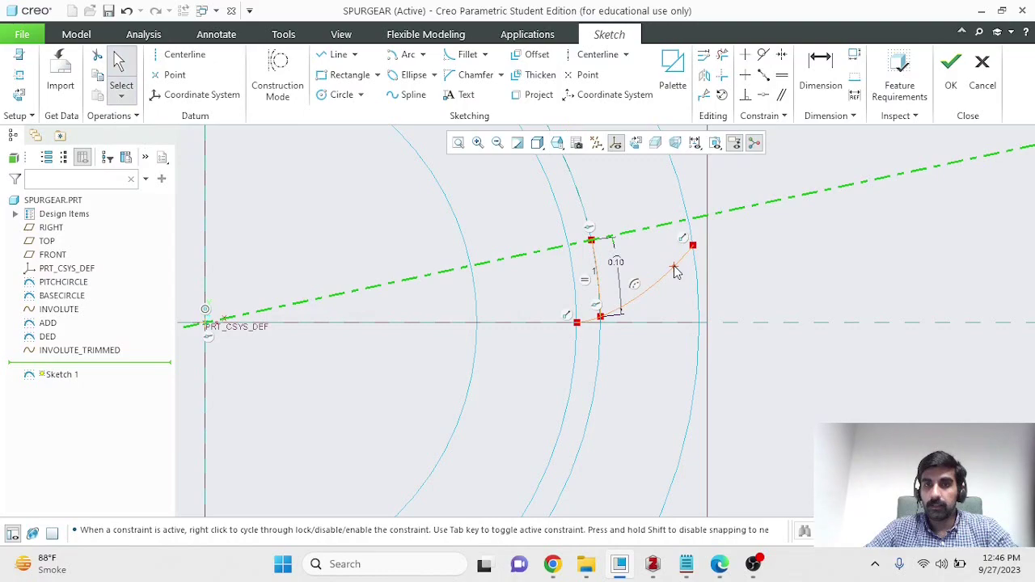
- Mirror the projected involute curve about the inclined centerline to form the opposite tooth flank
{"action": "left_click", "coordinate": [650, 294]}
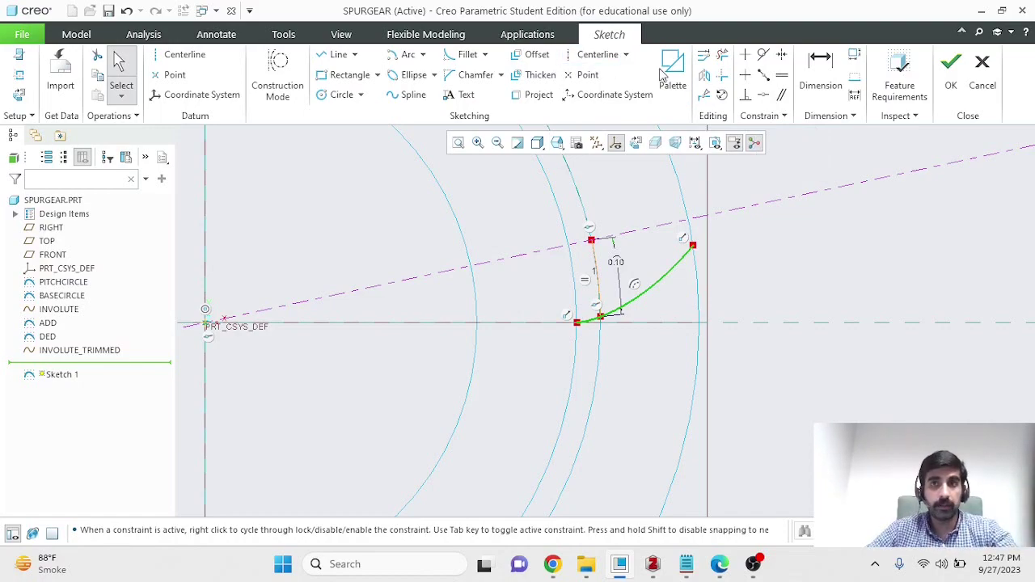
{"action": "left_click", "coordinate": [707, 74]}
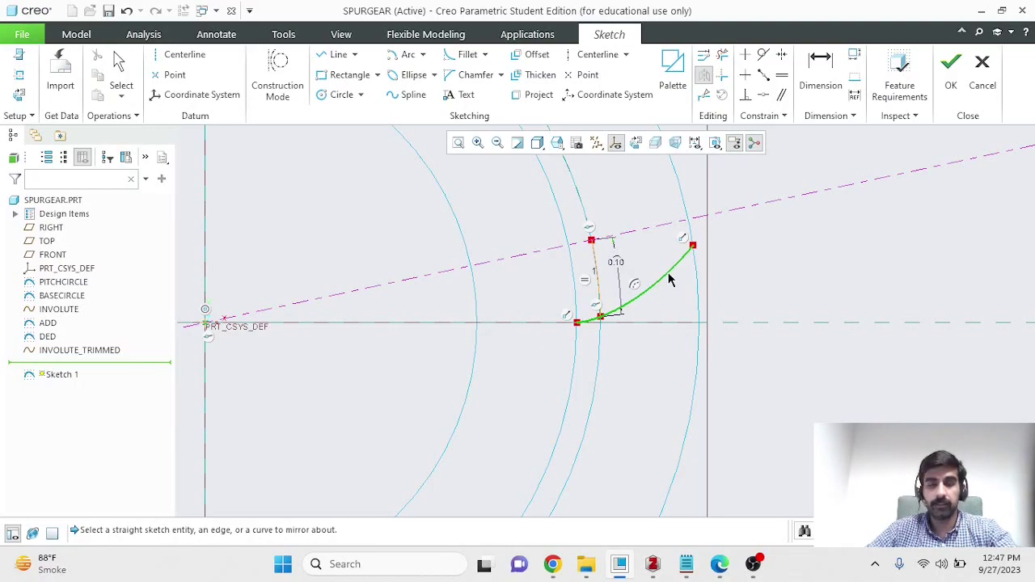
{"action": "left_click", "coordinate": [727, 216]}
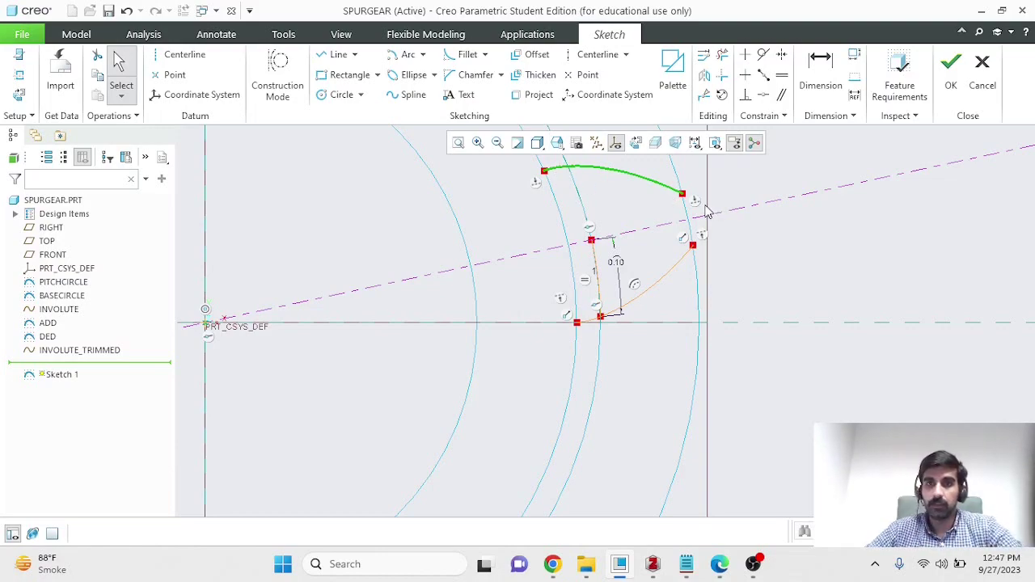
- Delete the half-thickness arc on the pitch circle from the sketch
{"action": "left_click", "coordinate": [121, 69]}
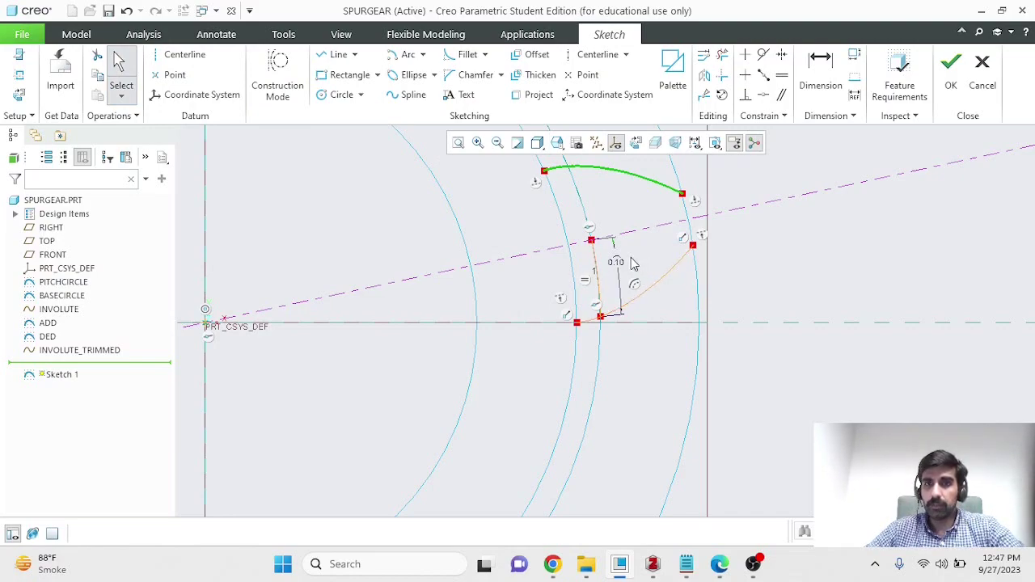
{"action": "left_click", "coordinate": [598, 267]}
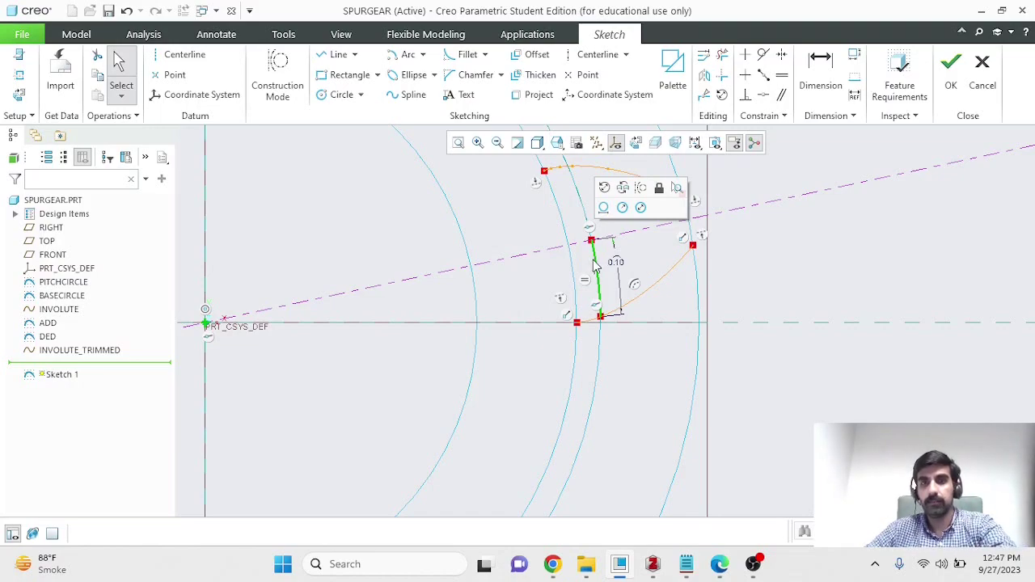
{"action": "key", "text": "Delete"}
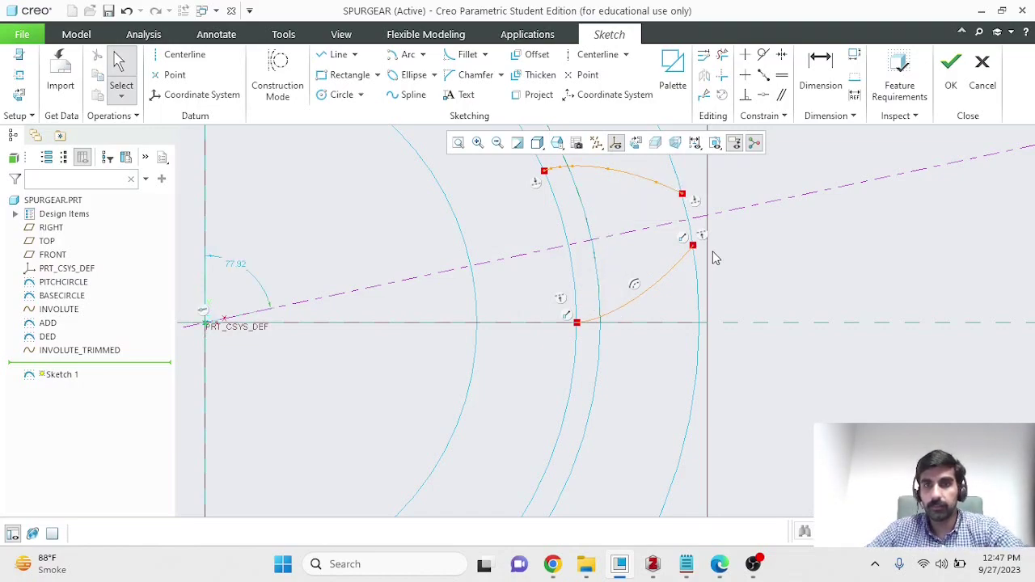
- Draw a center-and-ends arc about the origin joining the outer endpoints of the two involute flanks along the addendum circle
{"action": "left_click", "coordinate": [423, 55]}
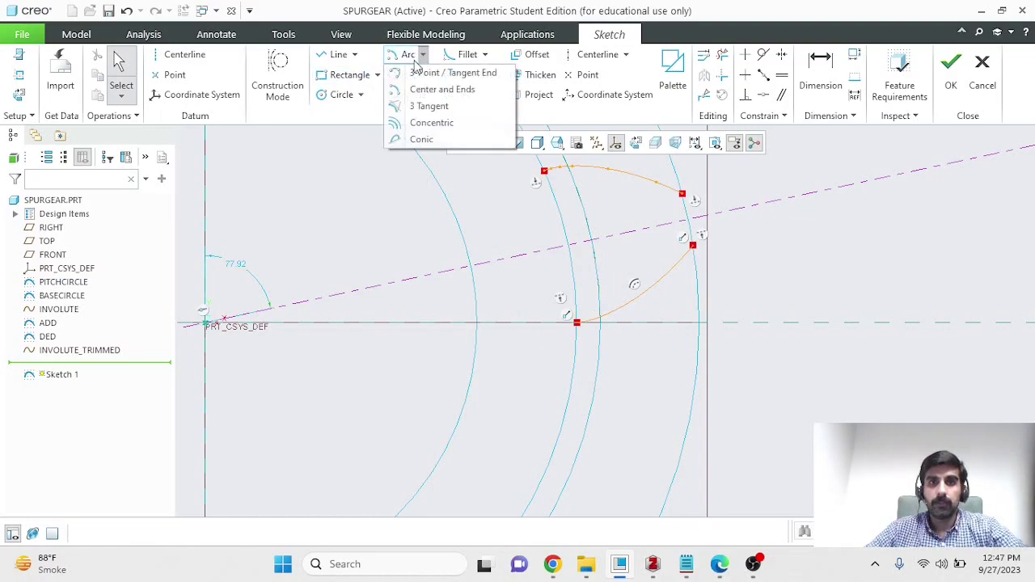
{"action": "left_click", "coordinate": [412, 91]}
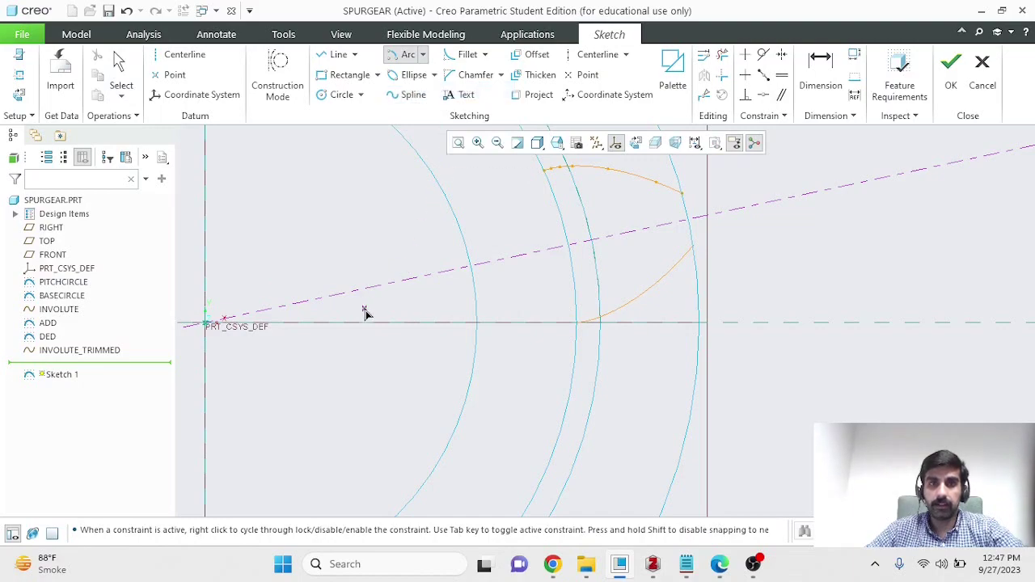
{"action": "left_click", "coordinate": [207, 324]}
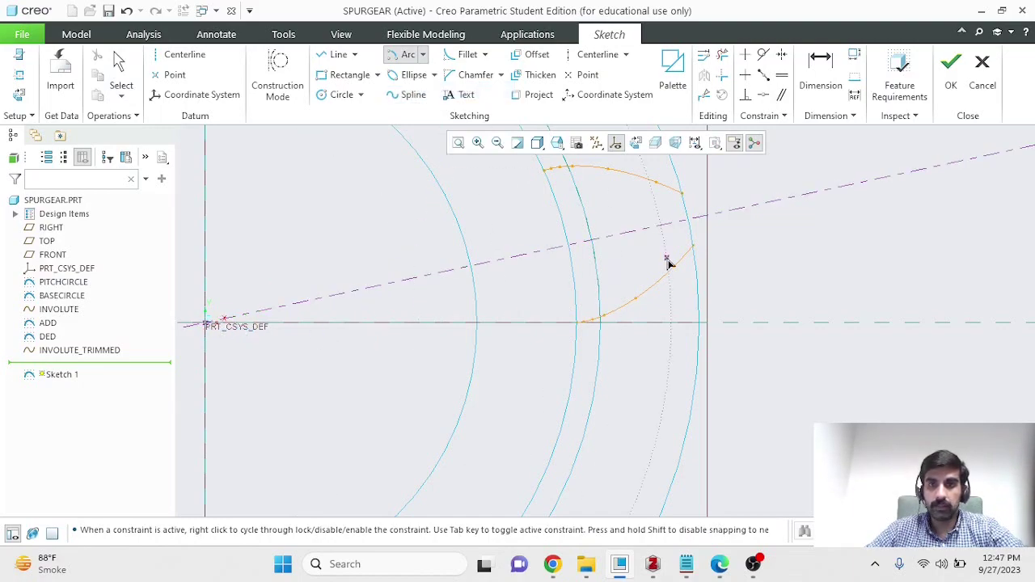
{"action": "left_click", "coordinate": [683, 198]}
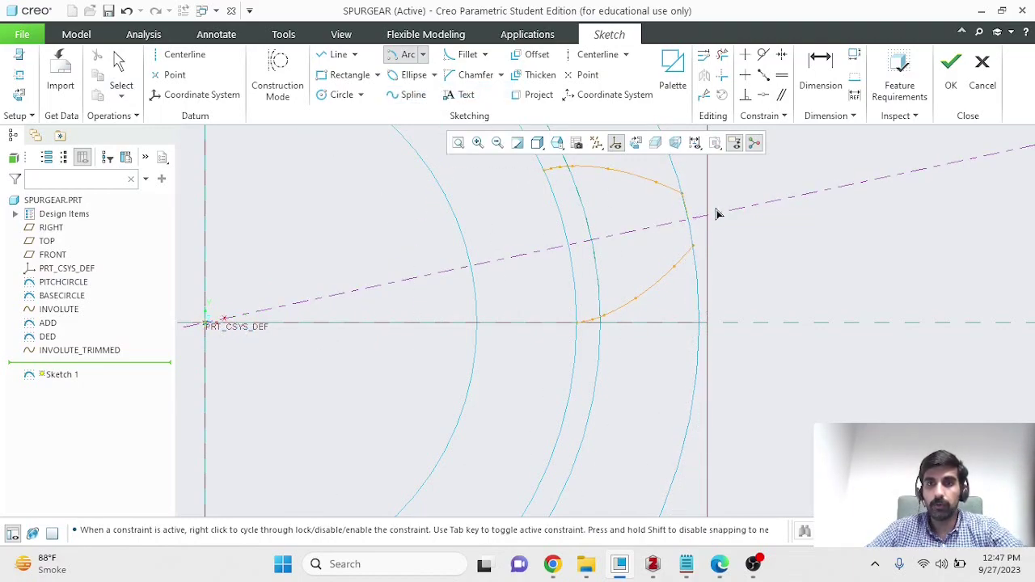
{"action": "left_click", "coordinate": [690, 244]}
{"action": "middle_click", "coordinate": [789, 255]}
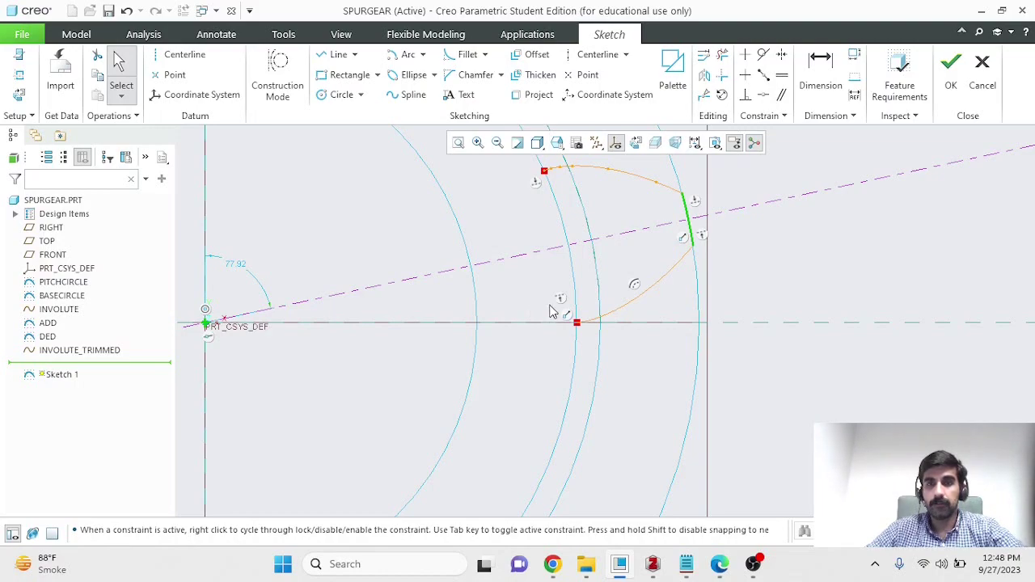
{"action": "scroll", "coordinate": [579, 312], "scroll_direction": "down", "scroll_amount": 2}
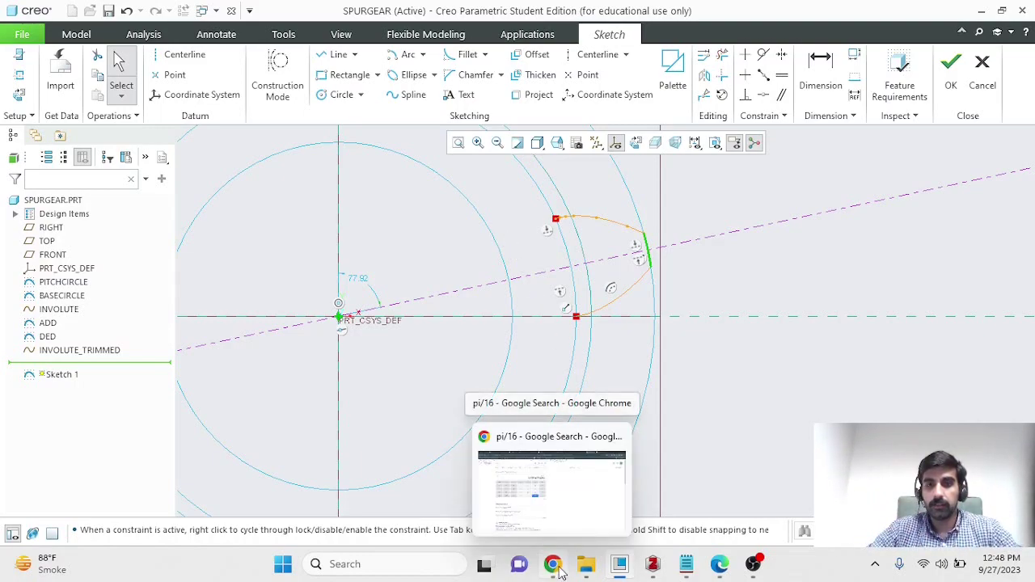
- Switch to Zotero and review the textbook's spur-gear nomenclature figure, the guidance on profiles below the base circle and the clearance formula
{"action": "left_click", "coordinate": [653, 565]}
{"action": "scroll", "coordinate": [575, 279], "scroll_direction": "up", "scroll_amount": 15}
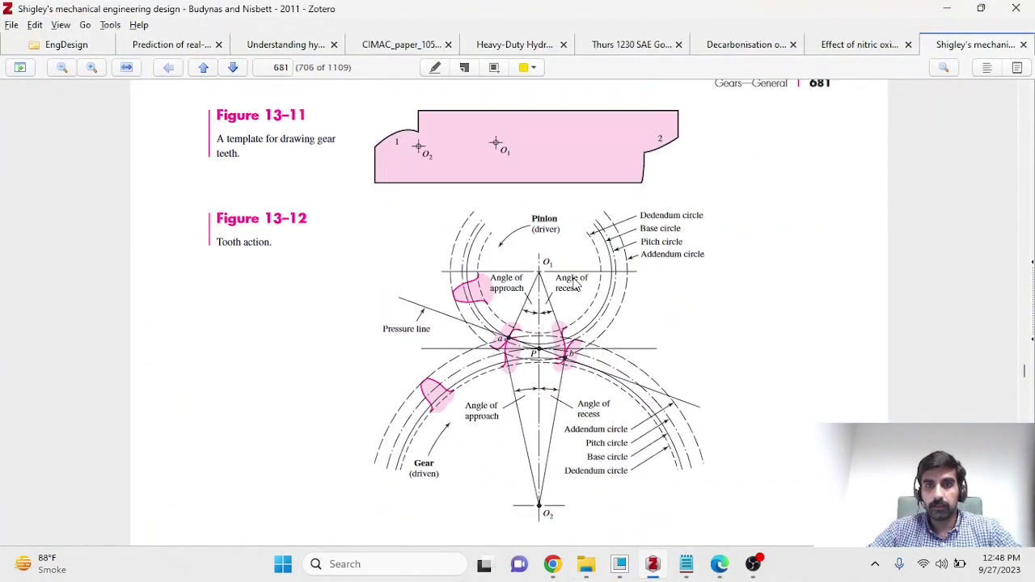
{"action": "scroll", "coordinate": [575, 284], "scroll_direction": "up", "scroll_amount": 15}
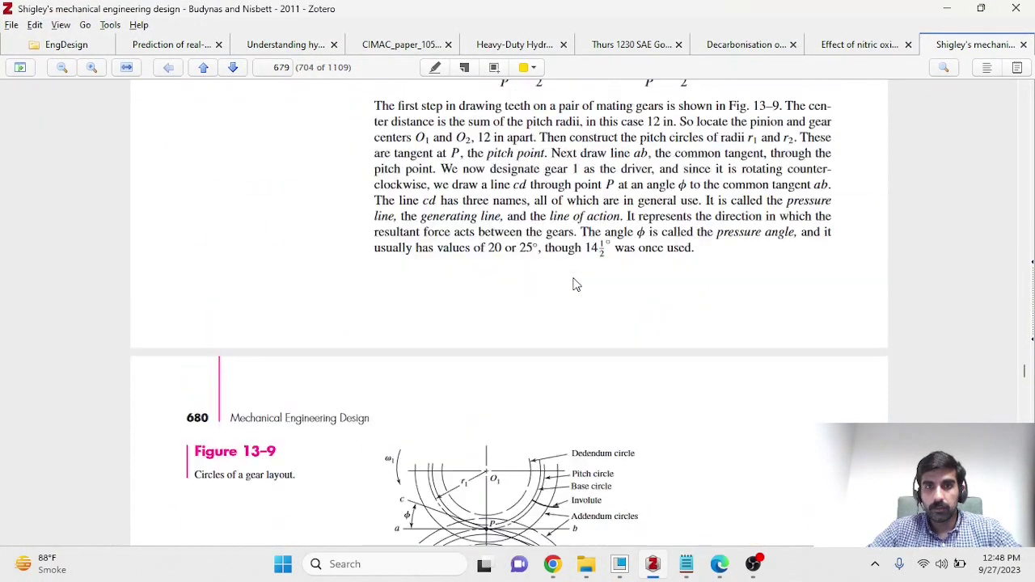
{"action": "scroll", "coordinate": [575, 284], "scroll_direction": "up", "scroll_amount": 15}
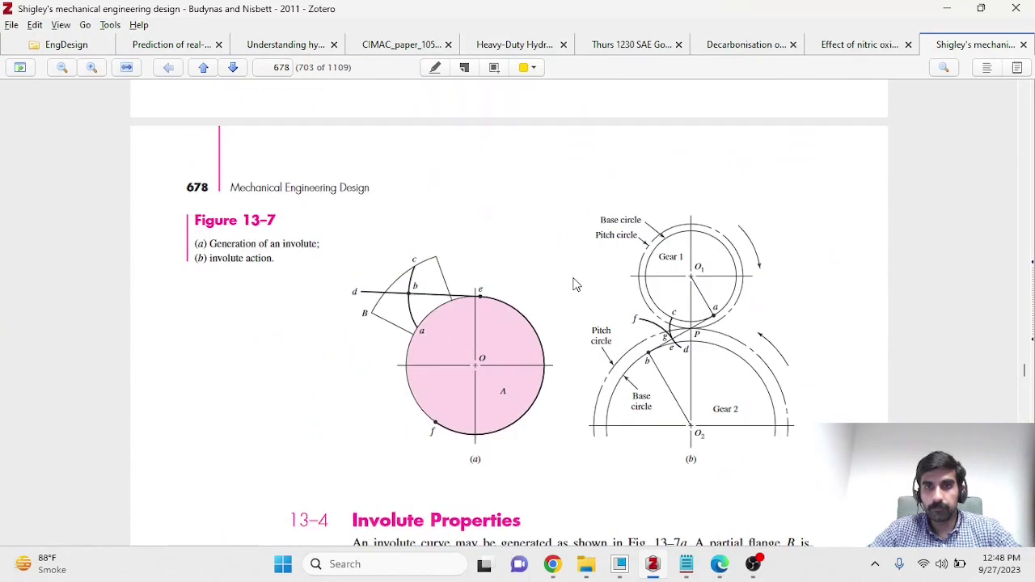
{"action": "scroll", "coordinate": [575, 284], "scroll_direction": "up", "scroll_amount": 10}
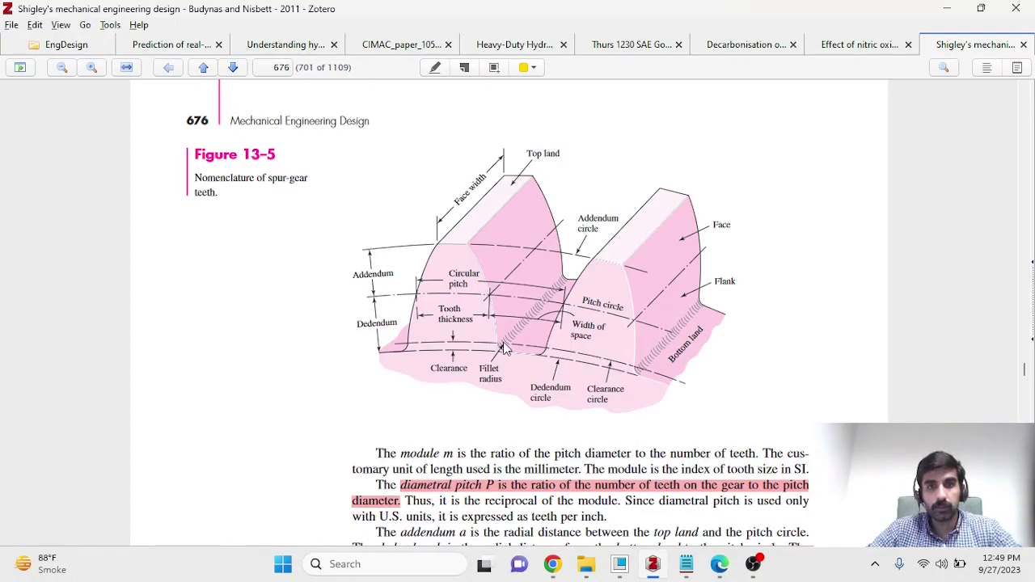
{"action": "scroll", "coordinate": [505, 347], "scroll_direction": "down", "scroll_amount": 20}
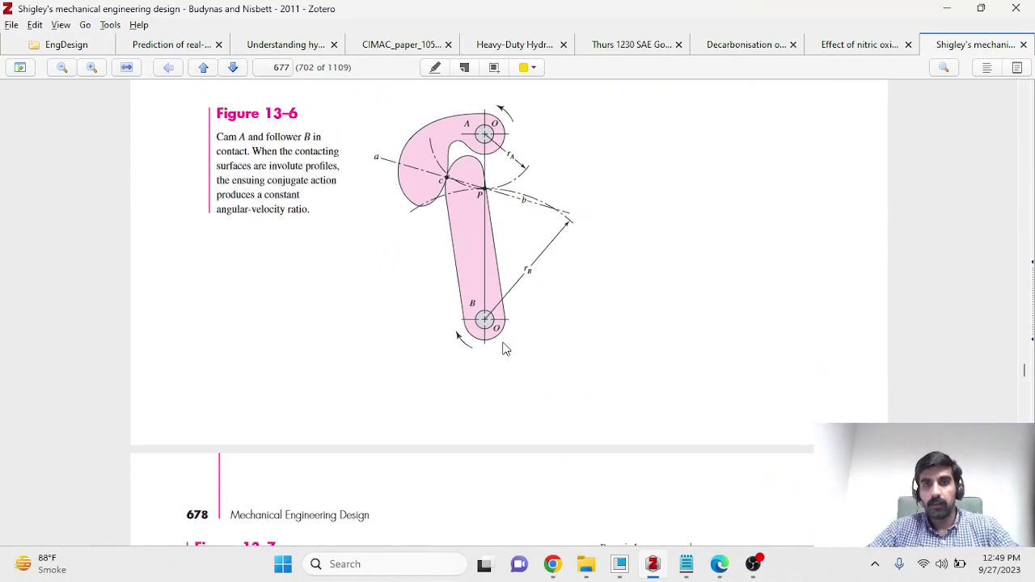
{"action": "scroll", "coordinate": [505, 344], "scroll_direction": "down", "scroll_amount": 20}
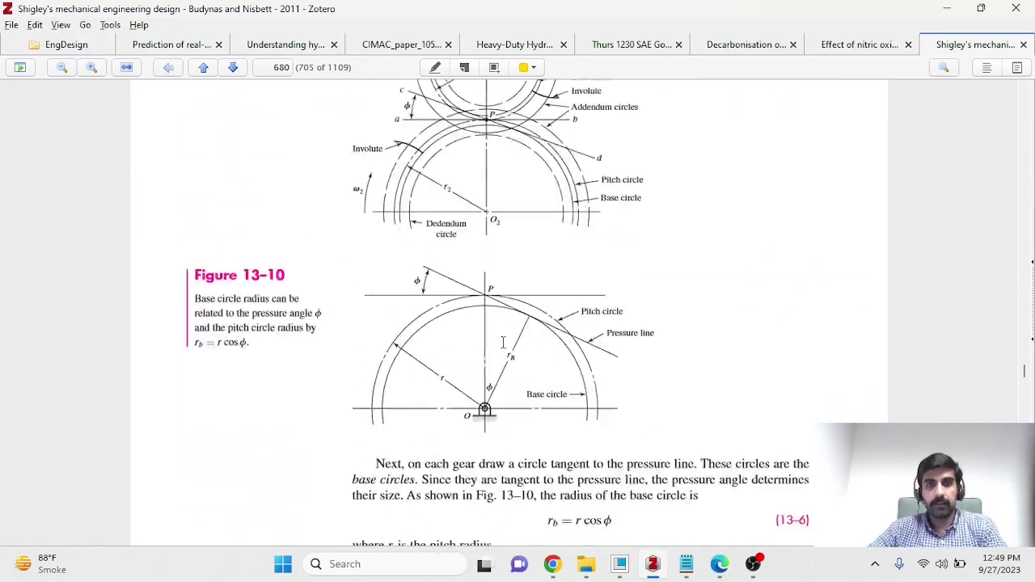
{"action": "scroll", "coordinate": [504, 344], "scroll_direction": "down", "scroll_amount": 15}
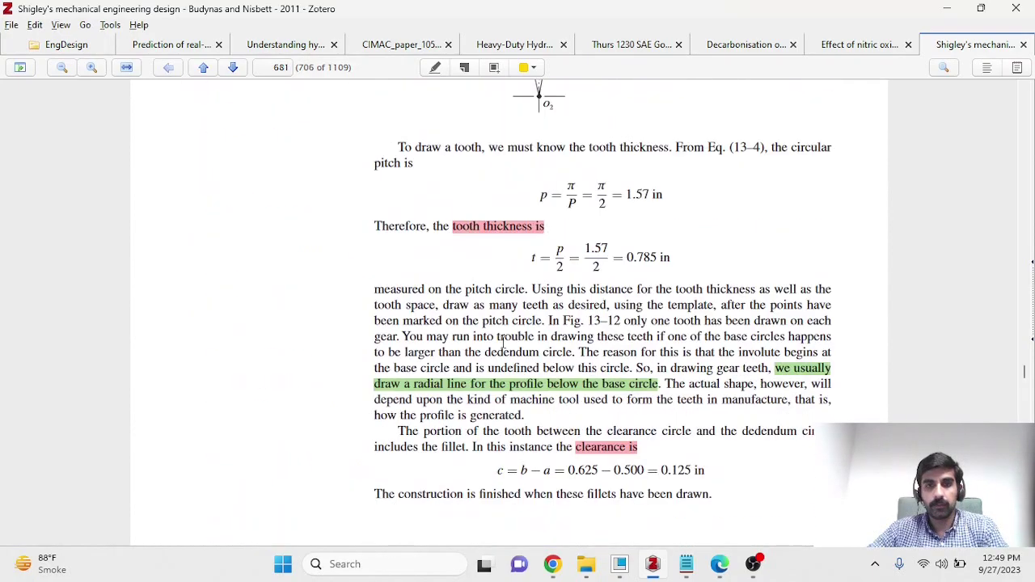
{"action": "scroll", "coordinate": [504, 343], "scroll_direction": "down", "scroll_amount": 6}
{"action": "scroll", "coordinate": [503, 344], "scroll_direction": "up", "scroll_amount": 4}
{"action": "scroll", "coordinate": [502, 283], "scroll_direction": "down", "scroll_amount": 1}
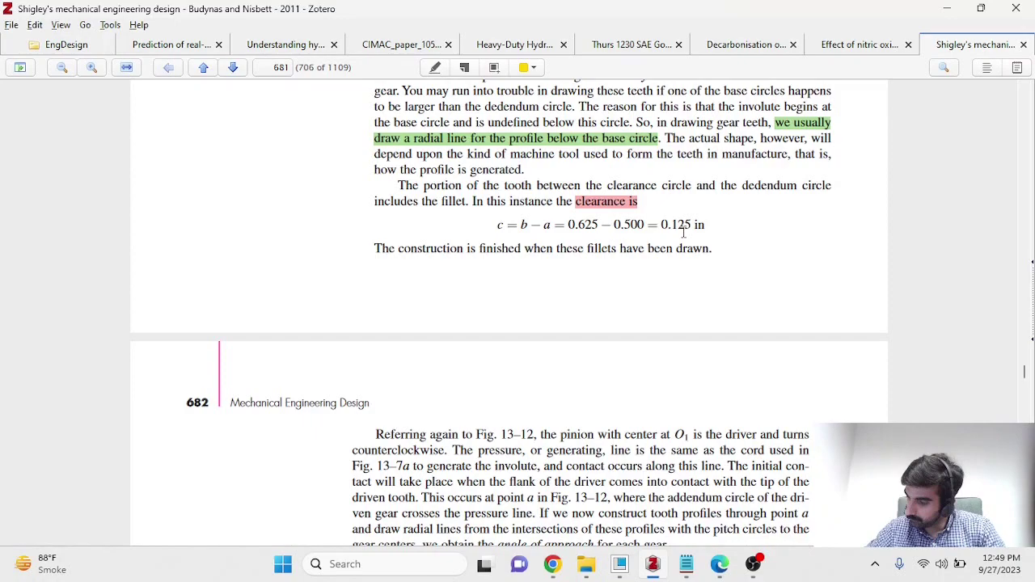
{"action": "left_click", "coordinate": [947, 9]}
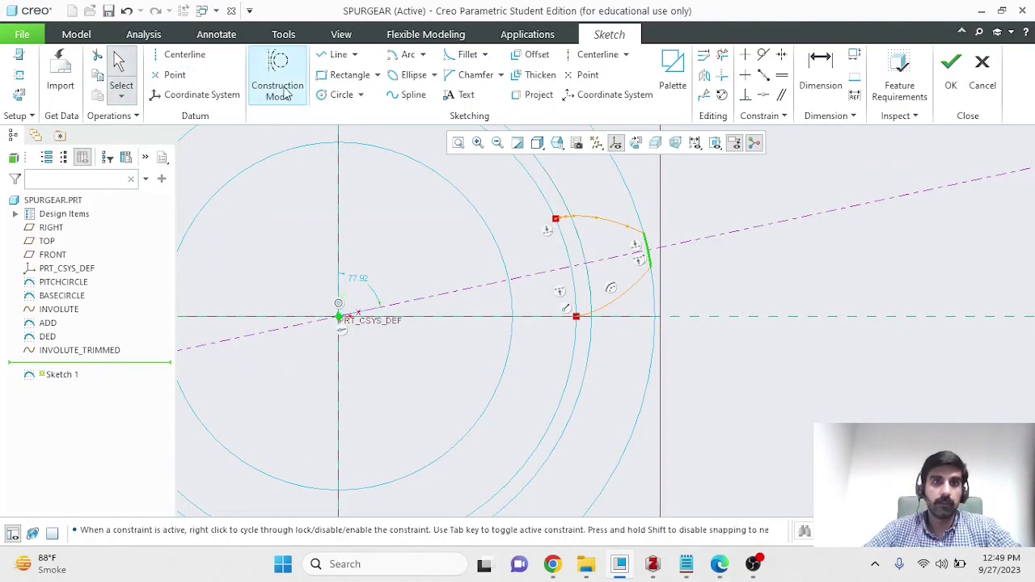
- Draw a circle about 0.86 in diameter centered on the origin, inside the base circle, and open its diameter for editing
{"action": "left_click", "coordinate": [338, 95]}
{"action": "left_click", "coordinate": [342, 322]}
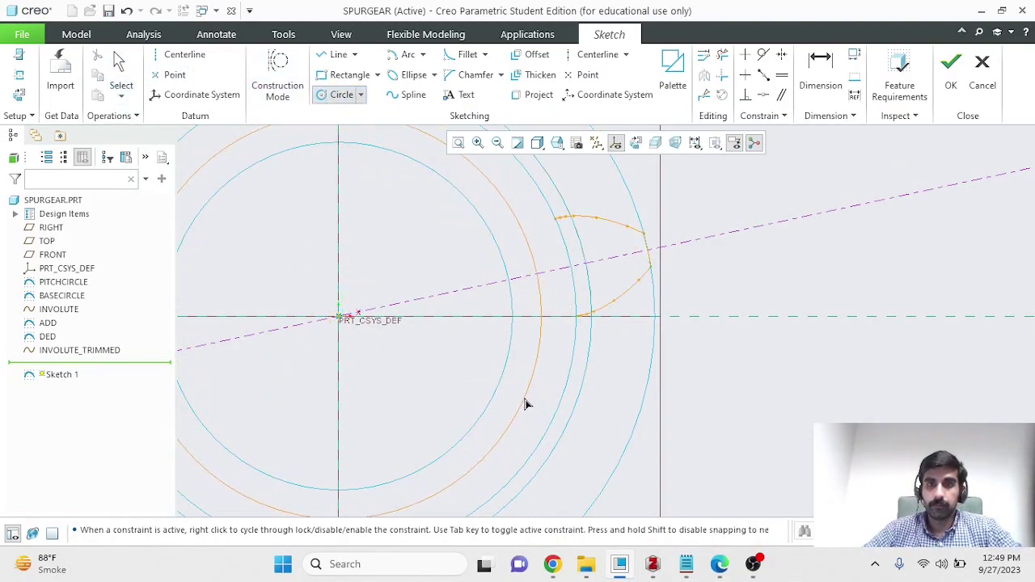
{"action": "left_click", "coordinate": [539, 408]}
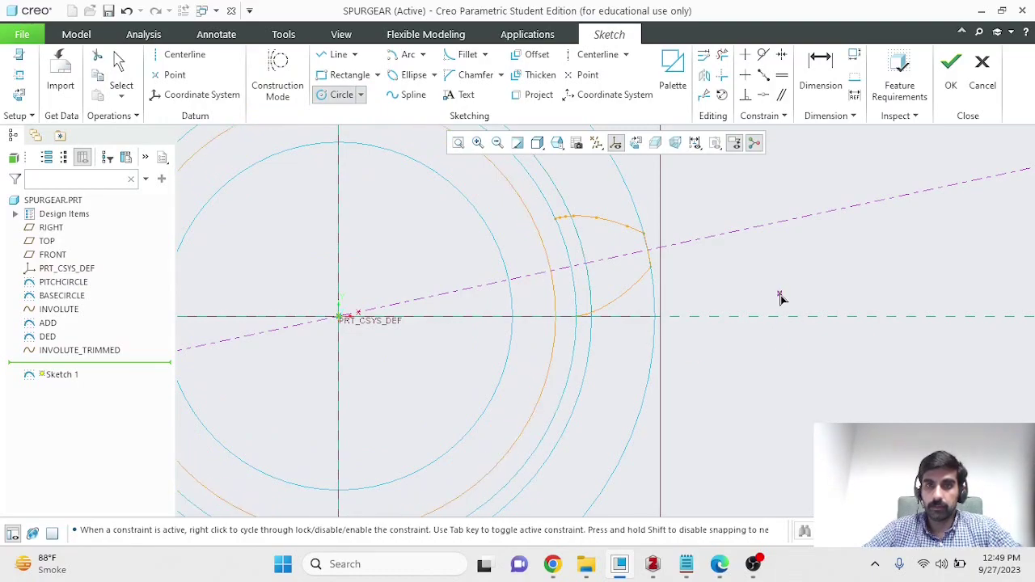
{"action": "middle_click", "coordinate": [779, 298]}
{"action": "double_click", "coordinate": [421, 200]}
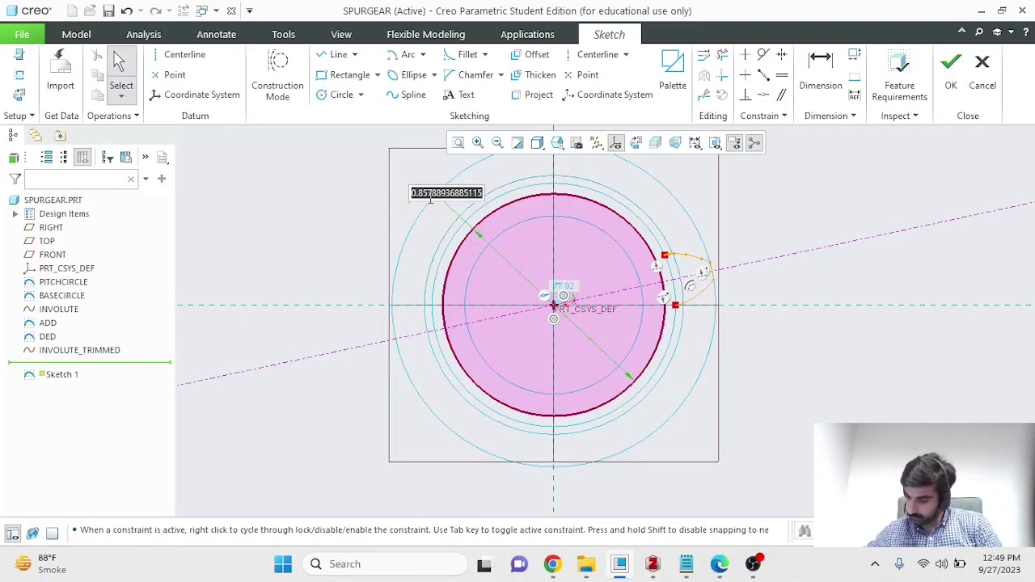
{"action": "type", "text": "0.94-2*"}
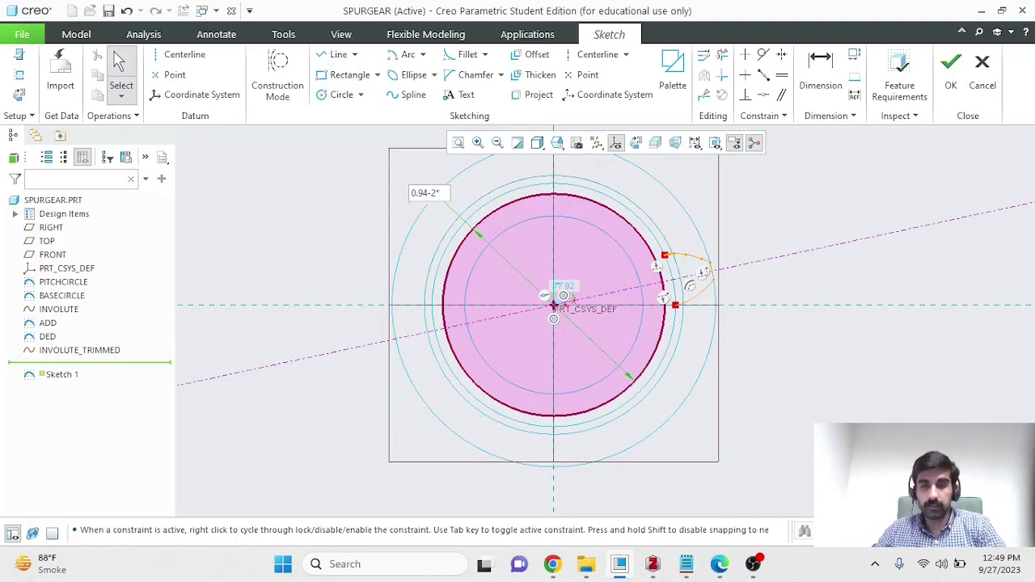
{"action": "key", "text": "BackSpace"}
{"action": "key", "text": "BackSpace"}
{"action": "key", "text": "BackSpace"}
{"action": "key", "text": "BackSpace"}
{"action": "key", "text": "BackSpace"}
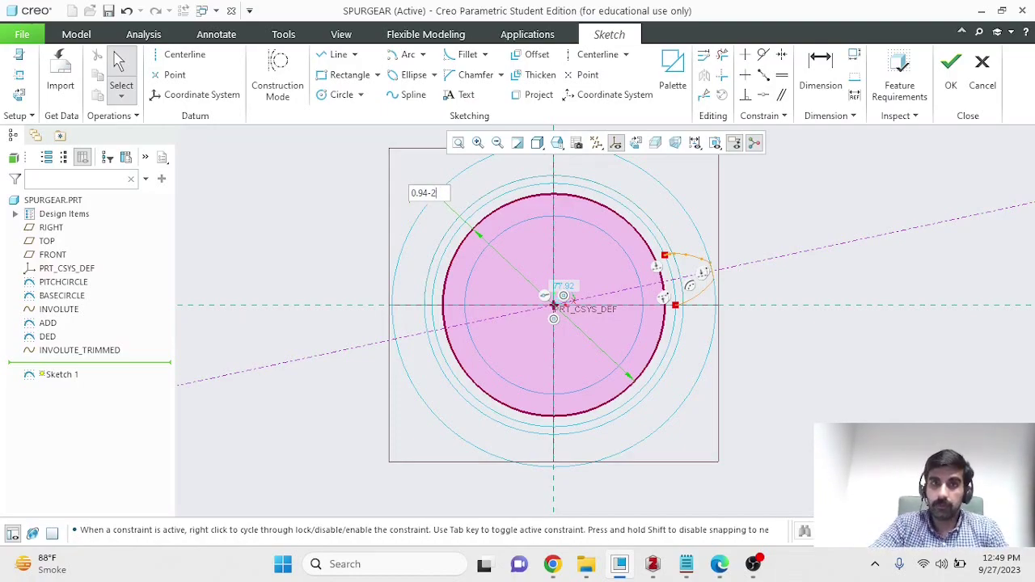
{"action": "key", "text": "BackSpace"}
{"action": "key", "text": "BackSpace"}
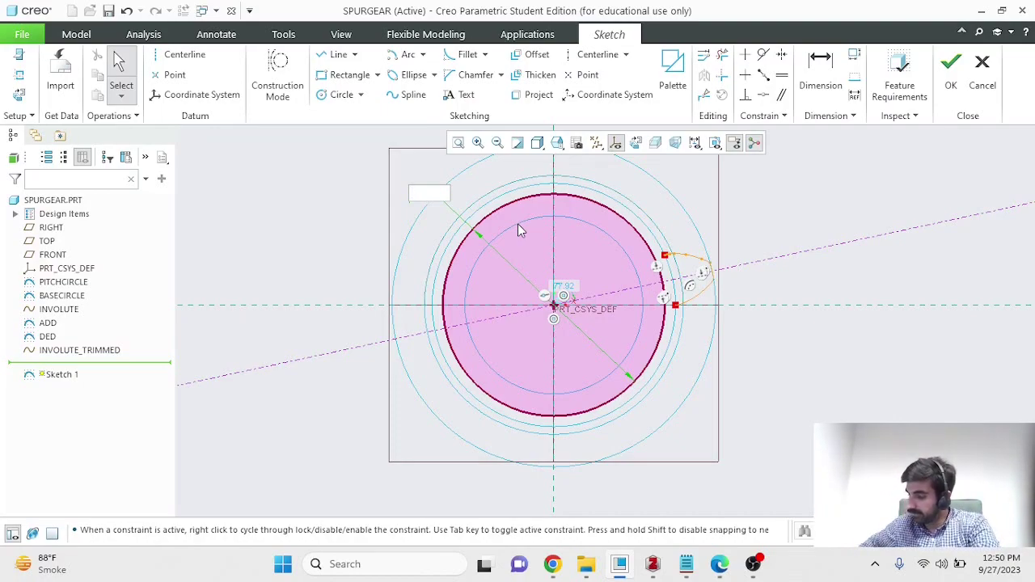
- Set the new circle's diameter to the dedendum diameter plus twice the clearance, entered as 0.69+2*0.03125
{"action": "type", "text": "0.69"}
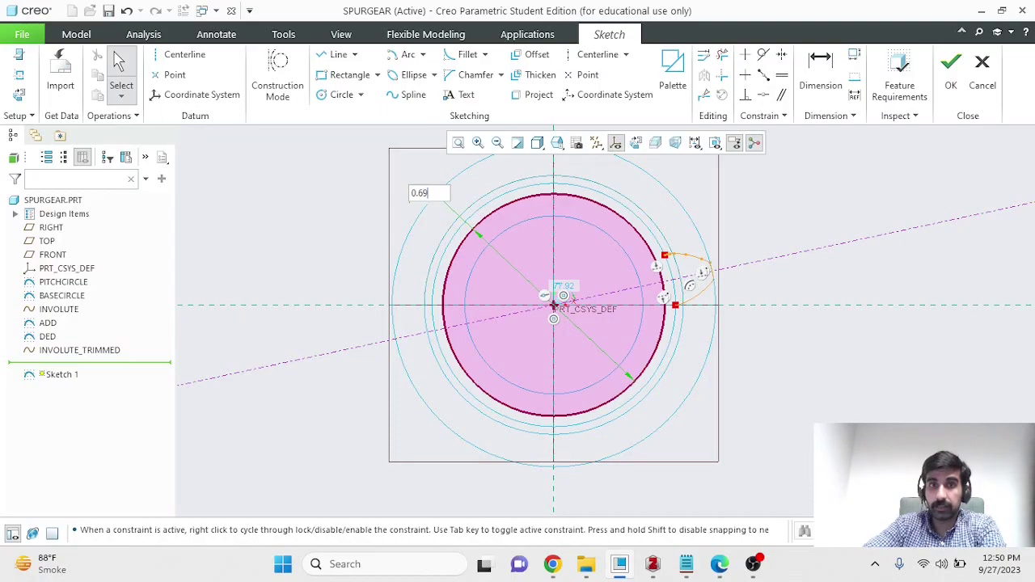
{"action": "type", "text": "+2*"}
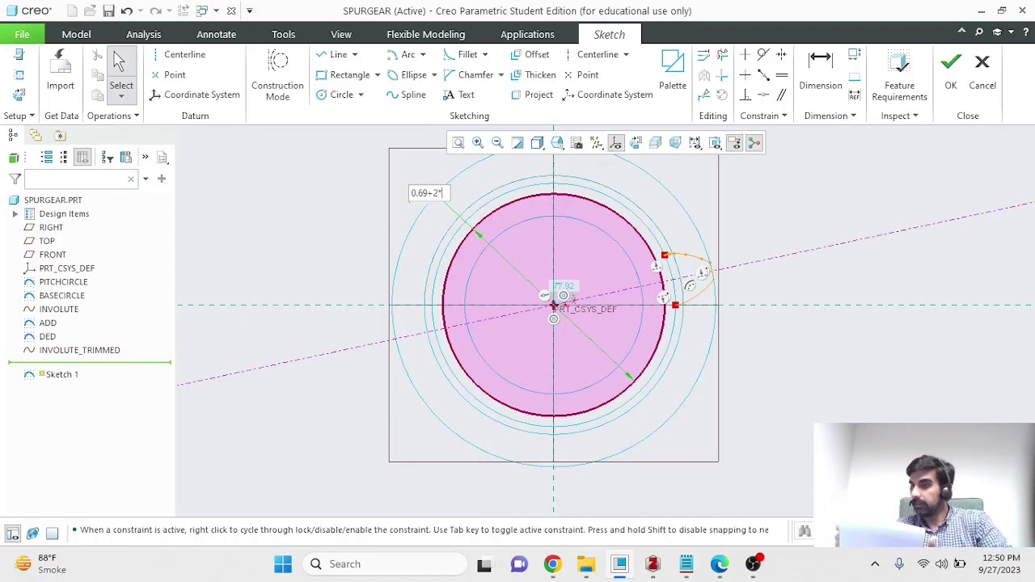
{"action": "type", "text": "0.0"}
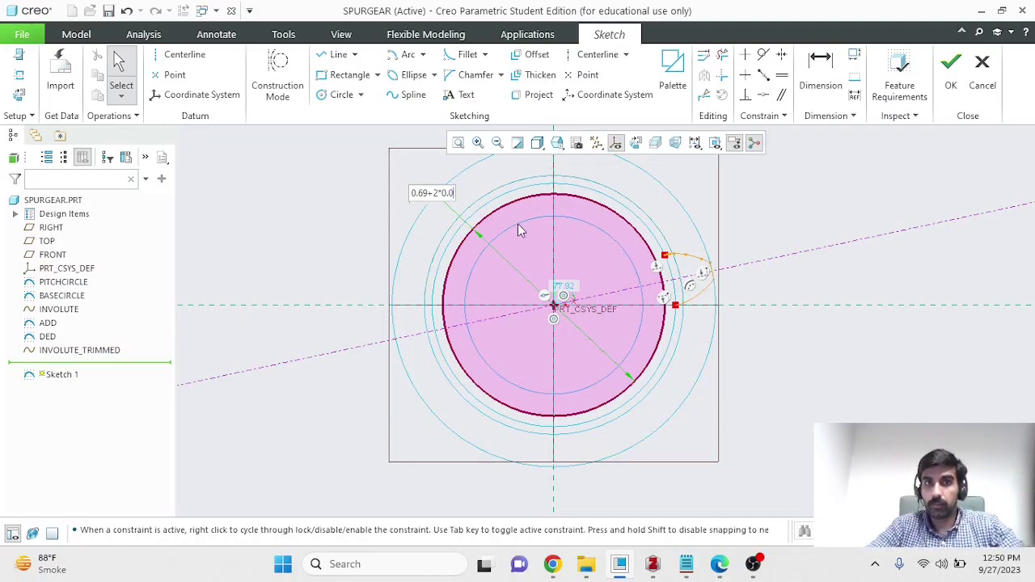
{"action": "type", "text": "3125"}
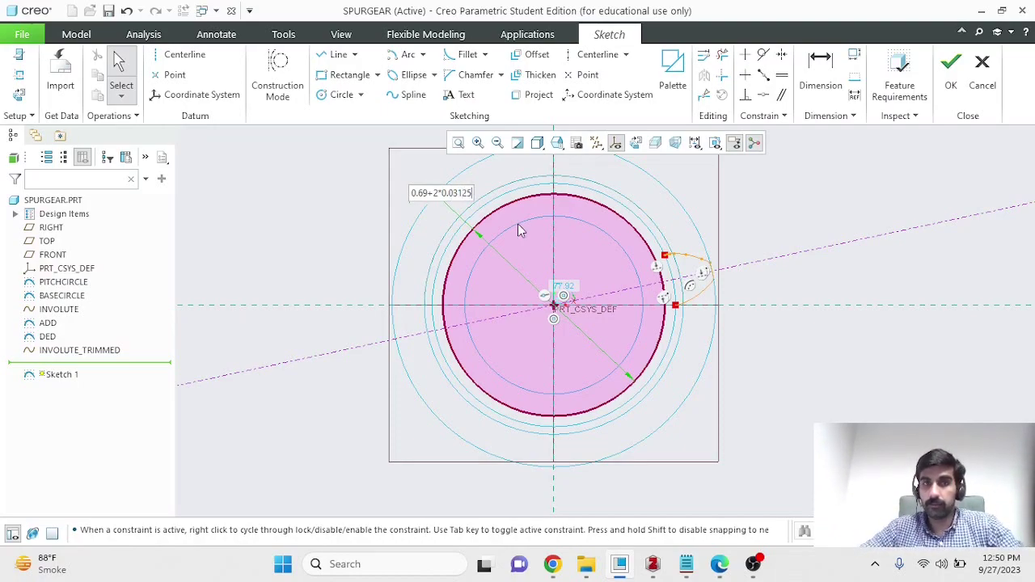
{"action": "key", "text": "Return"}
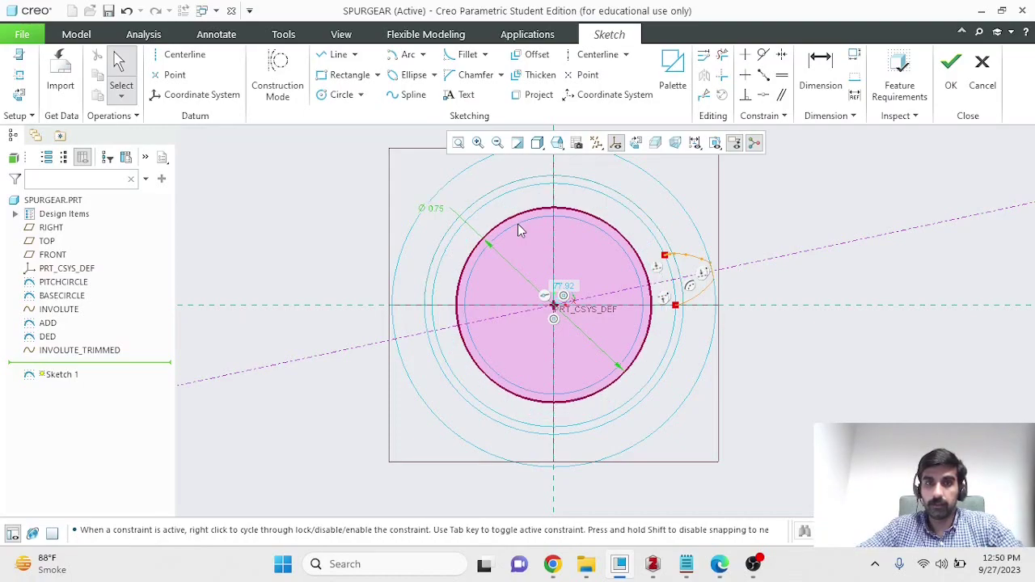
{"action": "scroll", "coordinate": [518, 223], "scroll_direction": "down", "scroll_amount": 3}
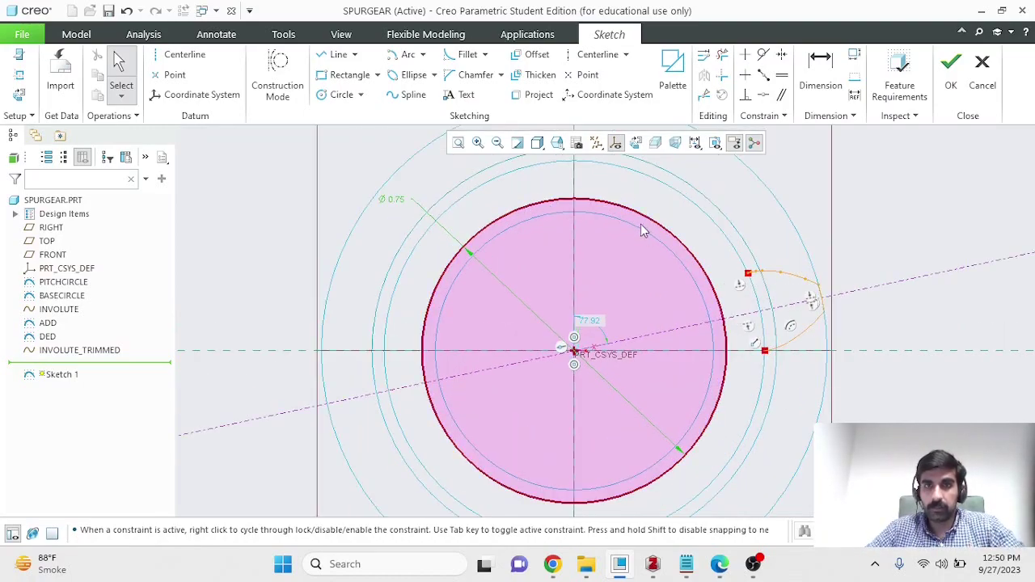
{"action": "left_click", "coordinate": [902, 222]}
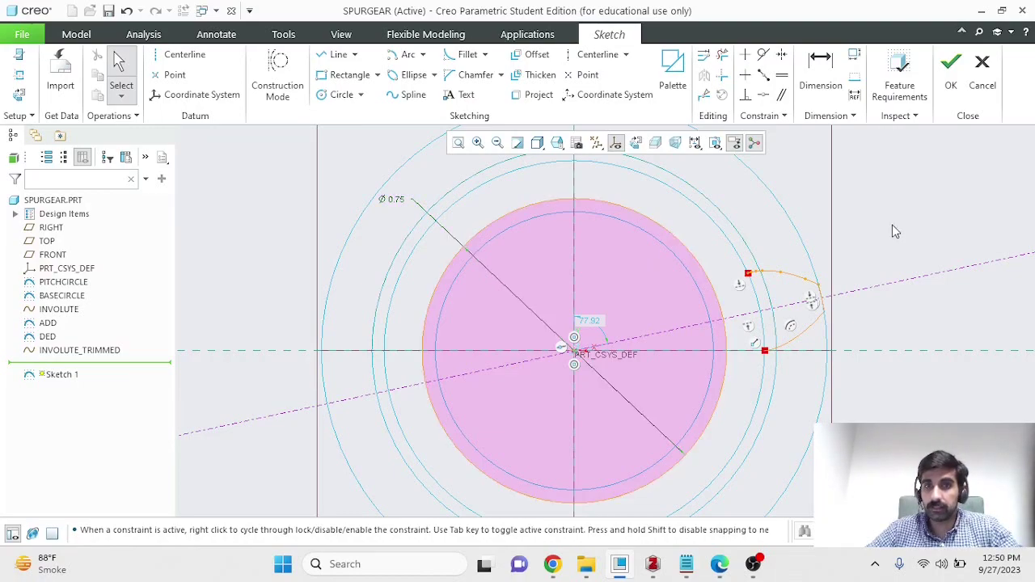
- Draw a radial line from the lower involute's start on the base circle inward along the horizontal axis to the clearance circle
{"action": "scroll", "coordinate": [860, 378], "scroll_direction": "up", "scroll_amount": 2}
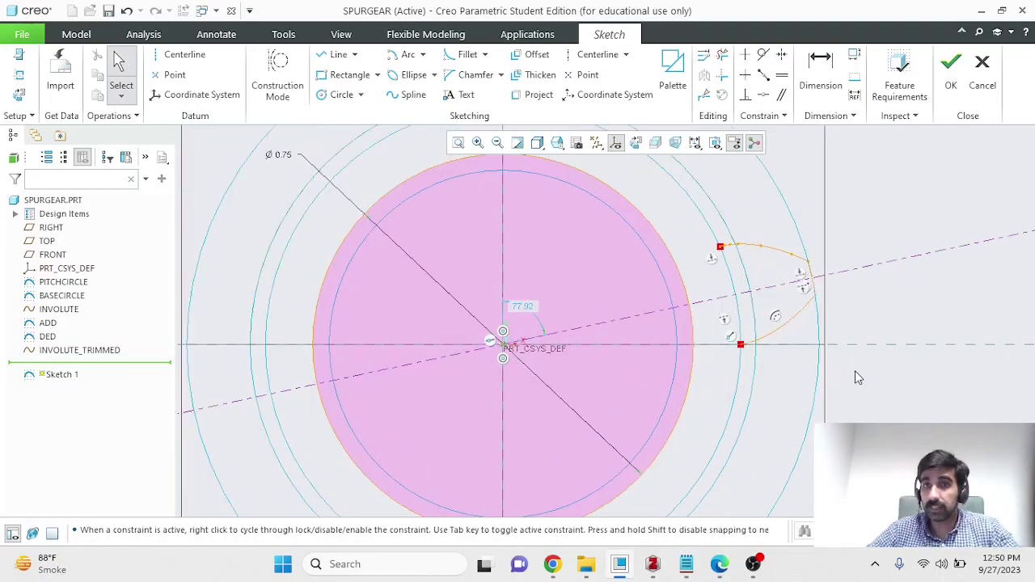
{"action": "scroll", "coordinate": [878, 324], "scroll_direction": "up", "scroll_amount": 2}
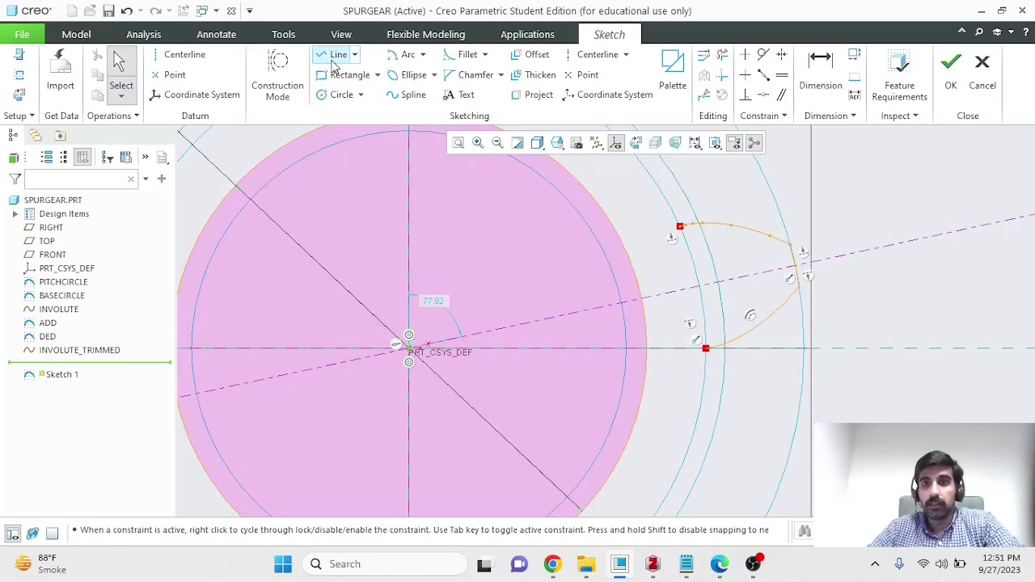
{"action": "left_click", "coordinate": [335, 57]}
{"action": "scroll", "coordinate": [717, 353], "scroll_direction": "up", "scroll_amount": 3}
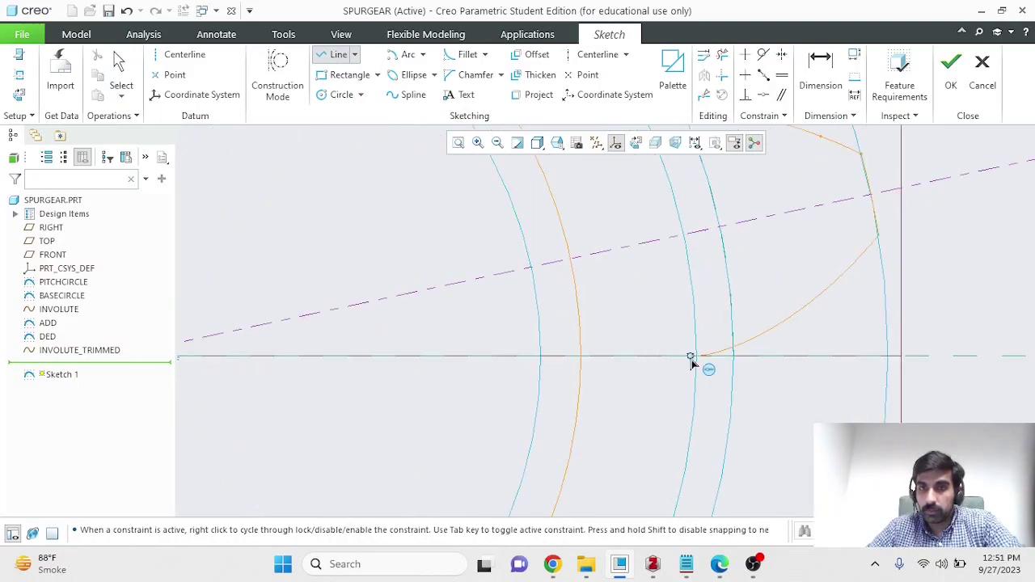
{"action": "left_click", "coordinate": [701, 357]}
{"action": "scroll", "coordinate": [612, 292], "scroll_direction": "down", "scroll_amount": 1}
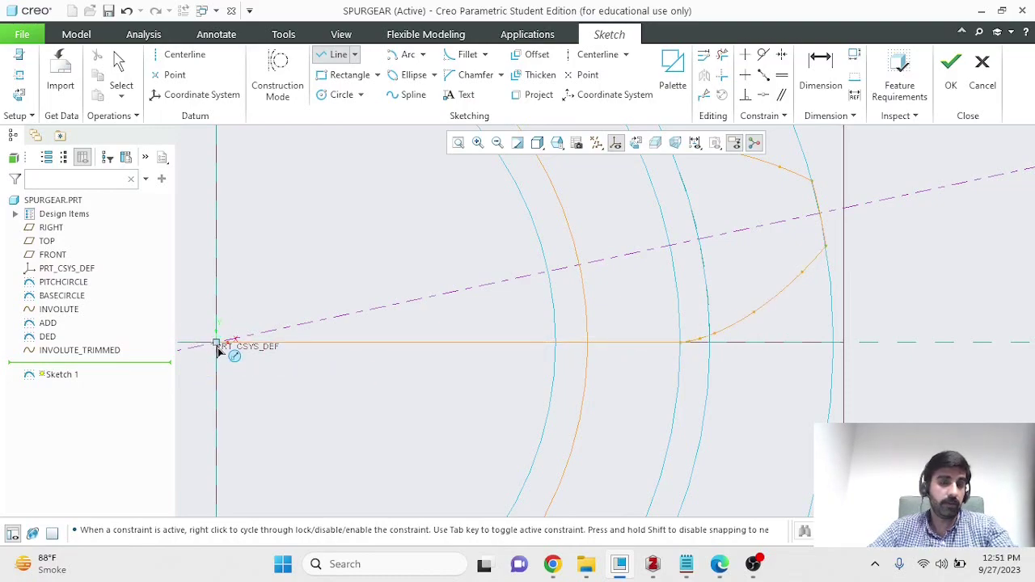
{"action": "left_click", "coordinate": [597, 346]}
{"action": "middle_click", "coordinate": [596, 346]}
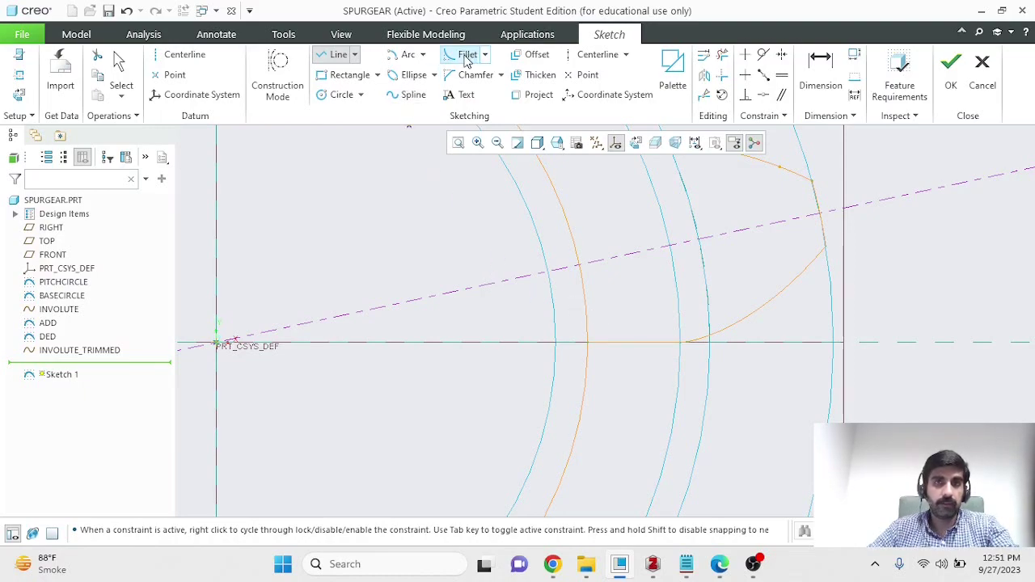
- Draw a tangent arc of about 0.03 radius from the radial line's inner end down to the dedendum circle
{"action": "left_click", "coordinate": [422, 55]}
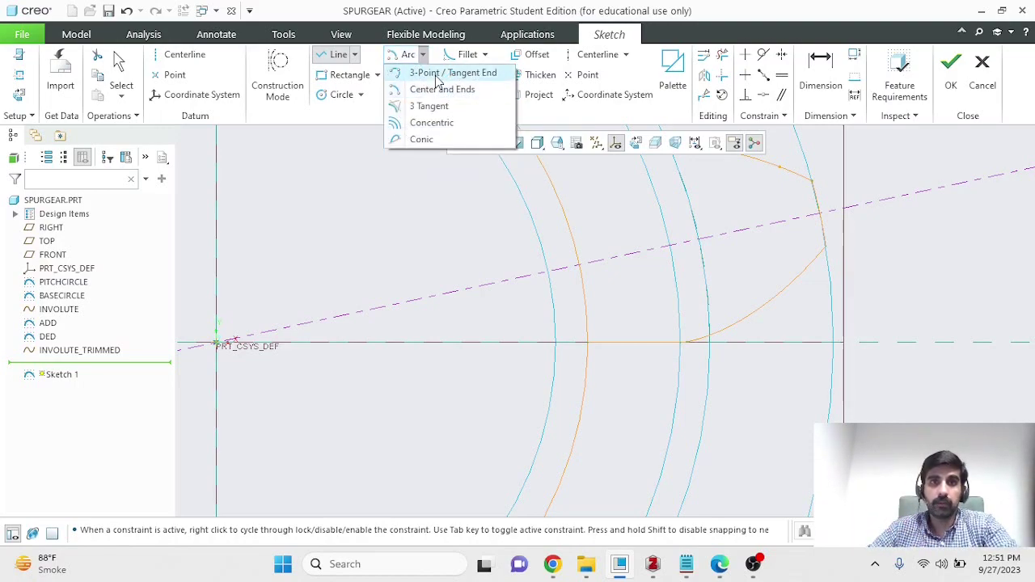
{"action": "left_click", "coordinate": [437, 73]}
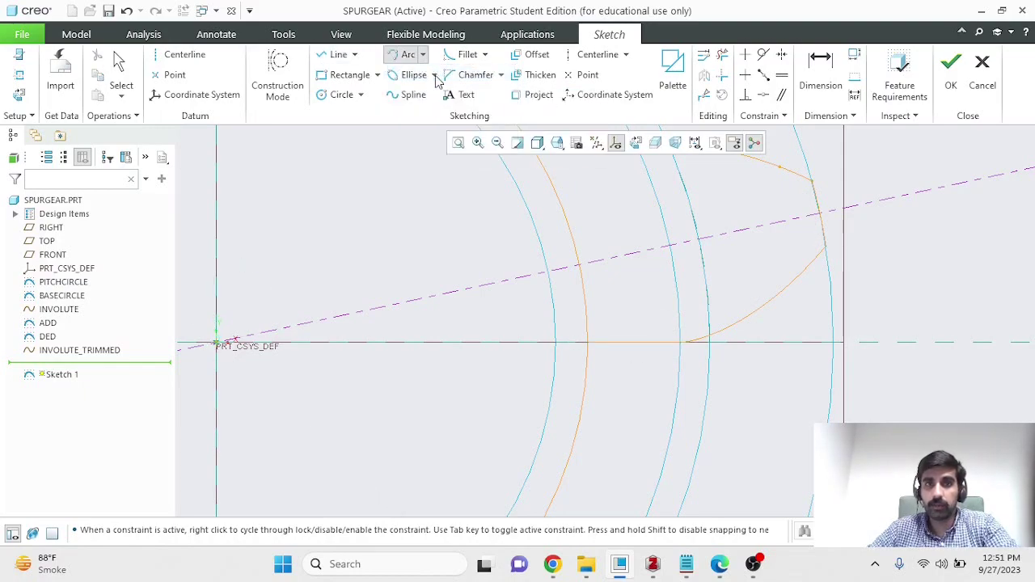
{"action": "left_click", "coordinate": [589, 345]}
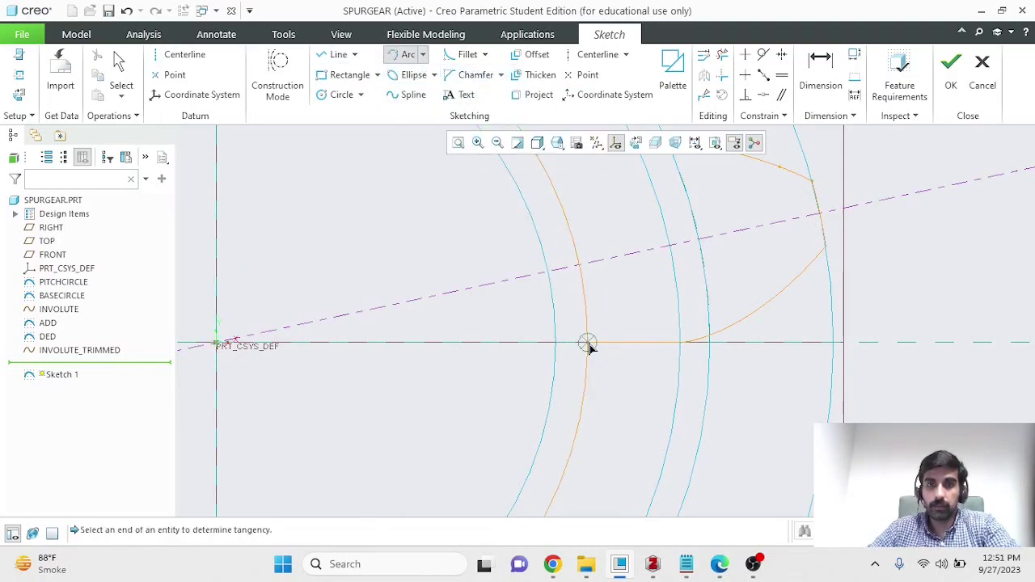
{"action": "left_click", "coordinate": [556, 343]}
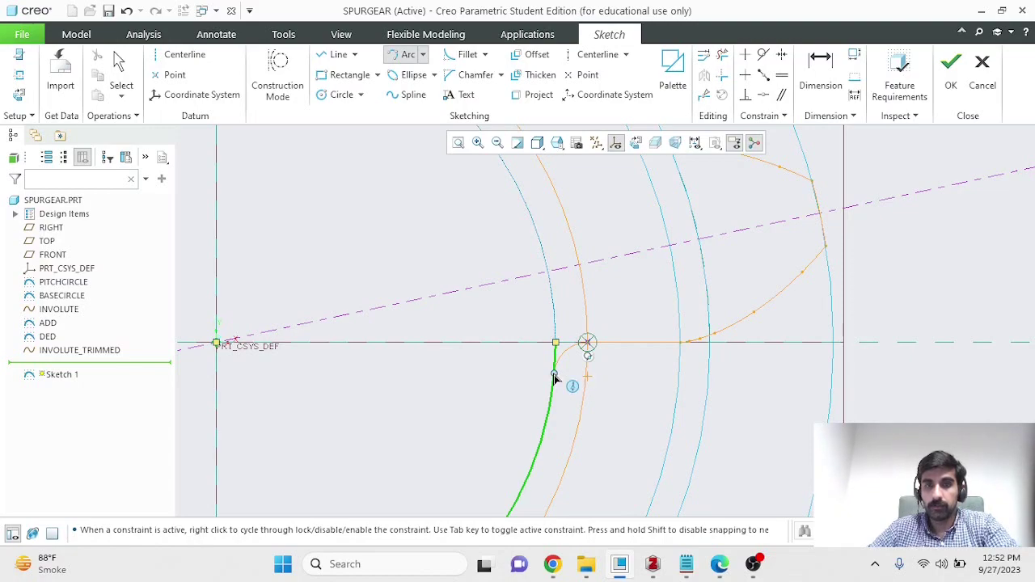
{"action": "left_click", "coordinate": [600, 398]}
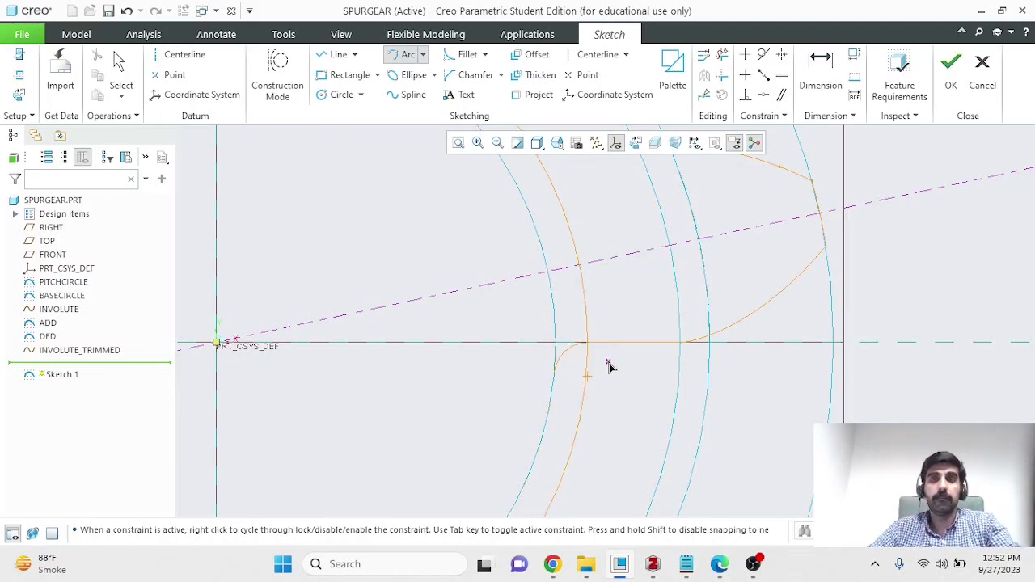
{"action": "scroll", "coordinate": [610, 366], "scroll_direction": "up", "scroll_amount": 2}
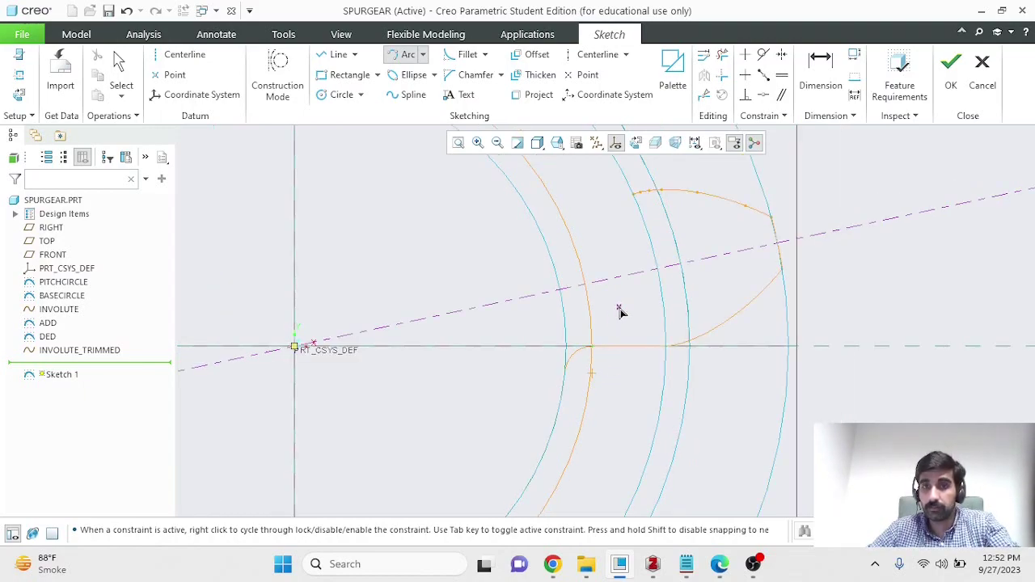
{"action": "scroll", "coordinate": [620, 311], "scroll_direction": "down", "scroll_amount": 2}
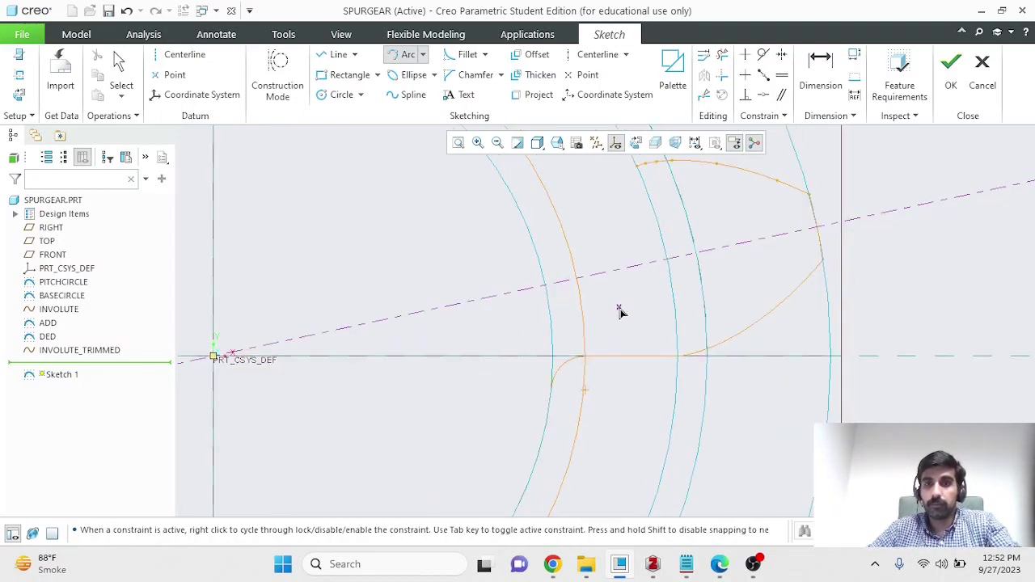
- Delete the sketched clearance circle that lies just outside the dedendum circle
{"action": "left_click", "coordinate": [121, 72]}
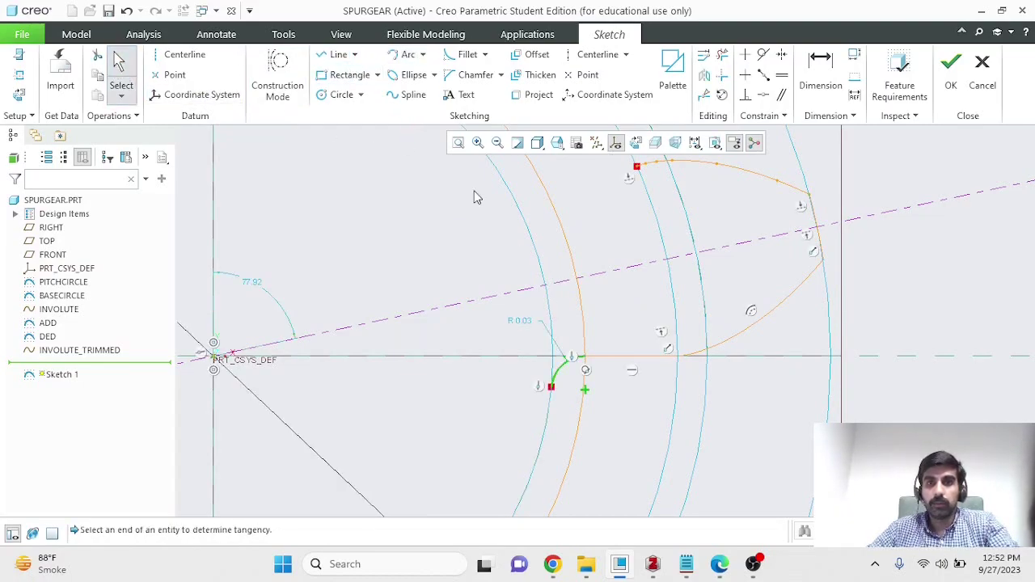
{"action": "left_click", "coordinate": [567, 216]}
{"action": "key", "text": "Delete"}
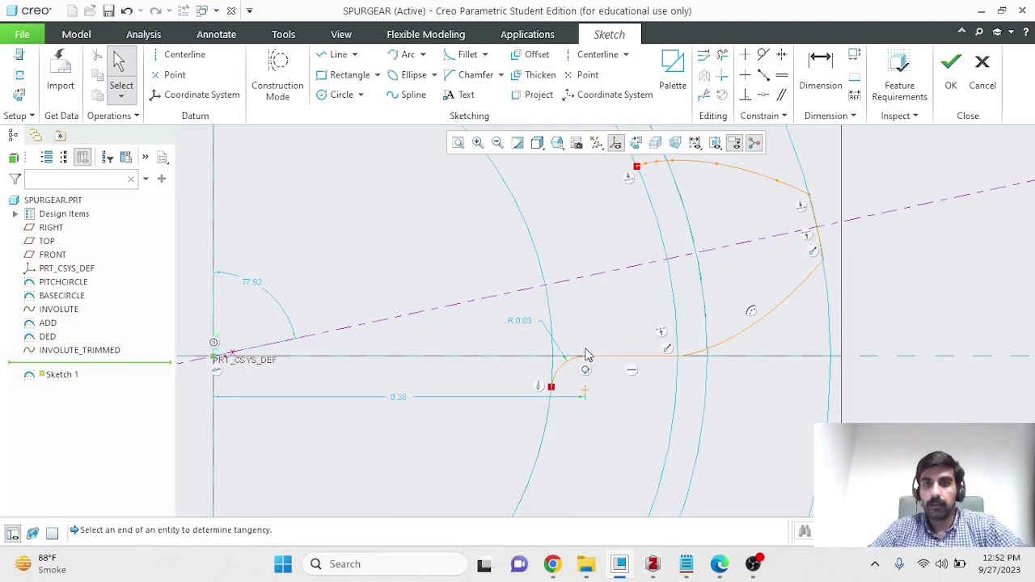
- Draw a center-and-ends arc about the origin along the dedendum circle, from the root arc's end to the tooth's slanted centerline
{"action": "scroll", "coordinate": [492, 261], "scroll_direction": "down", "scroll_amount": 3}
{"action": "scroll", "coordinate": [446, 283], "scroll_direction": "up", "scroll_amount": 3}
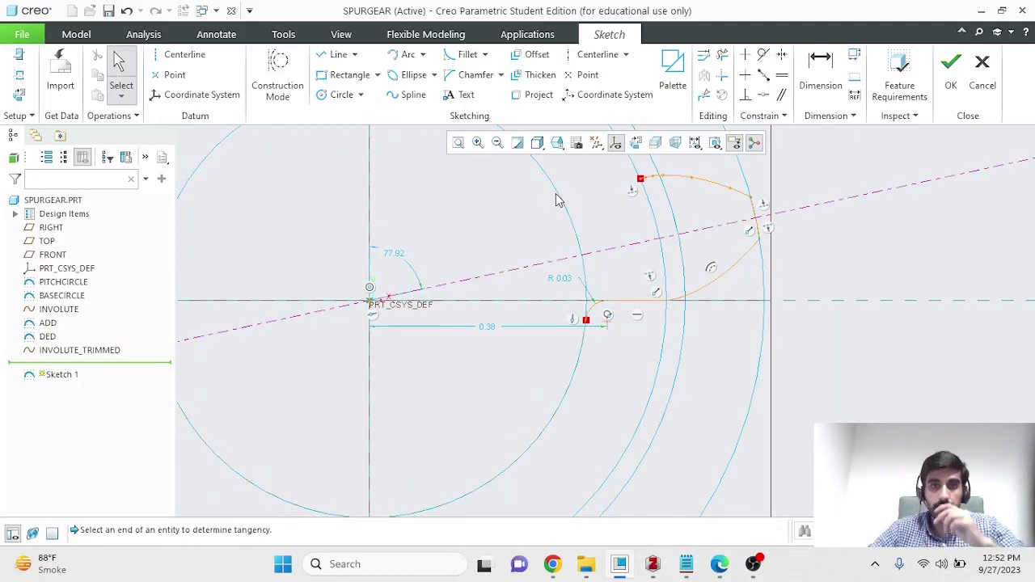
{"action": "scroll", "coordinate": [683, 204], "scroll_direction": "up", "scroll_amount": 2}
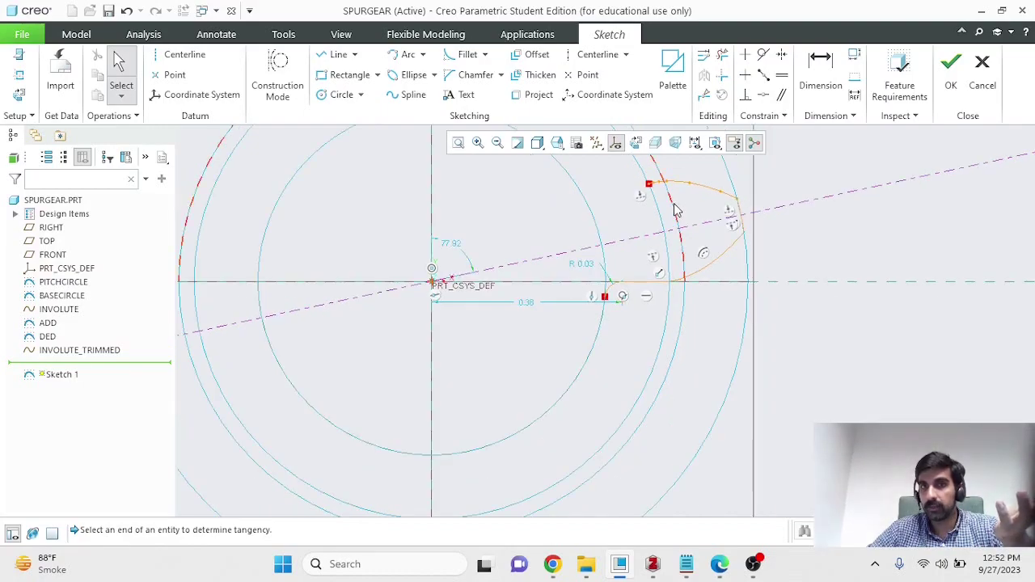
{"action": "scroll", "coordinate": [657, 187], "scroll_direction": "down", "scroll_amount": 3}
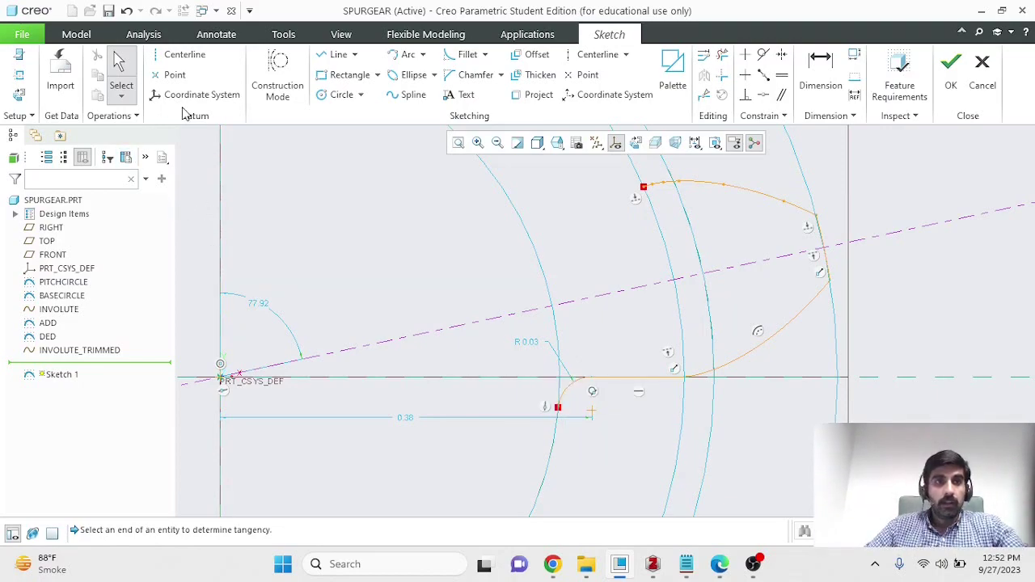
{"action": "left_click", "coordinate": [422, 54]}
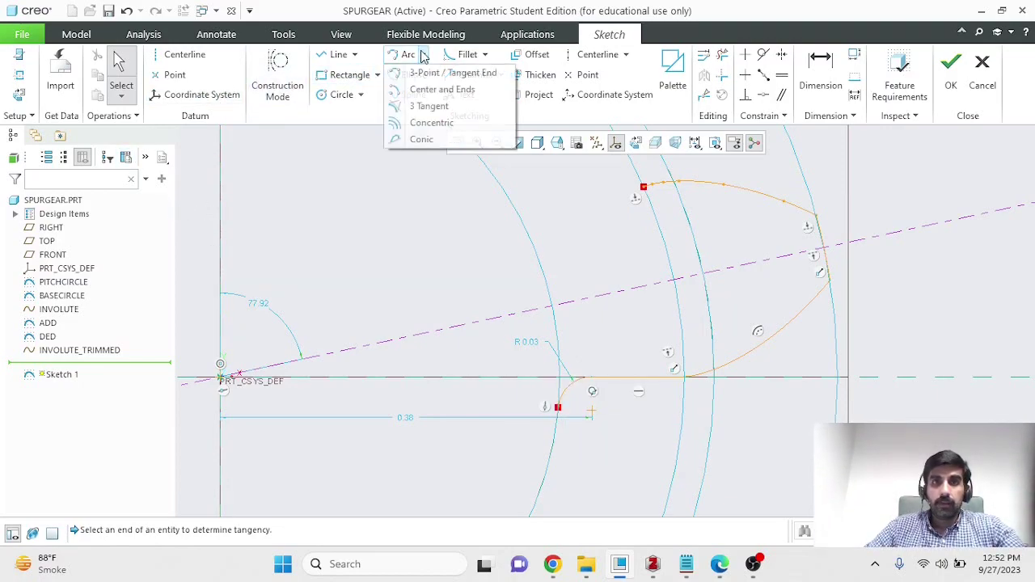
{"action": "left_click", "coordinate": [435, 90]}
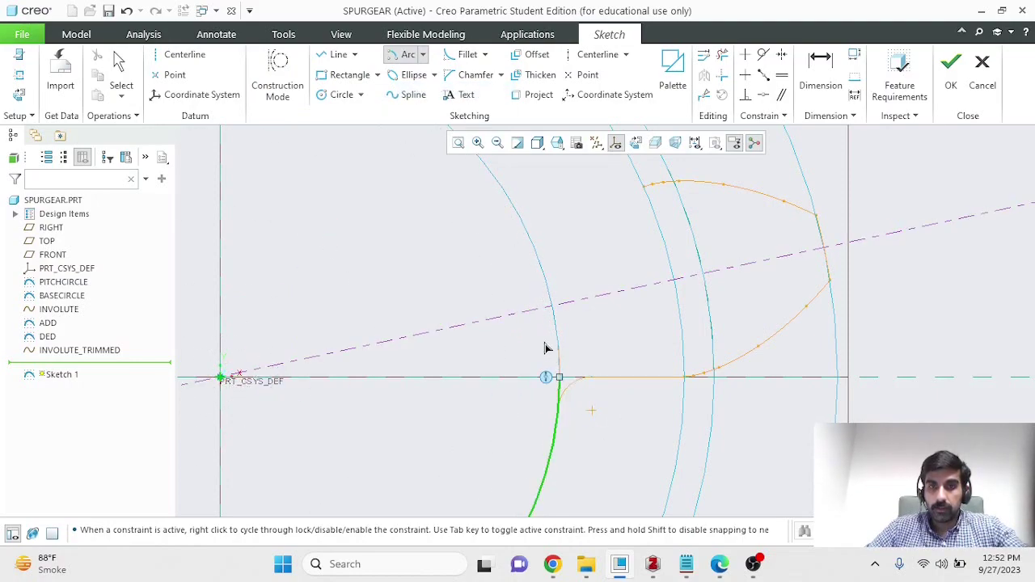
{"action": "middle_click", "coordinate": [630, 322]}
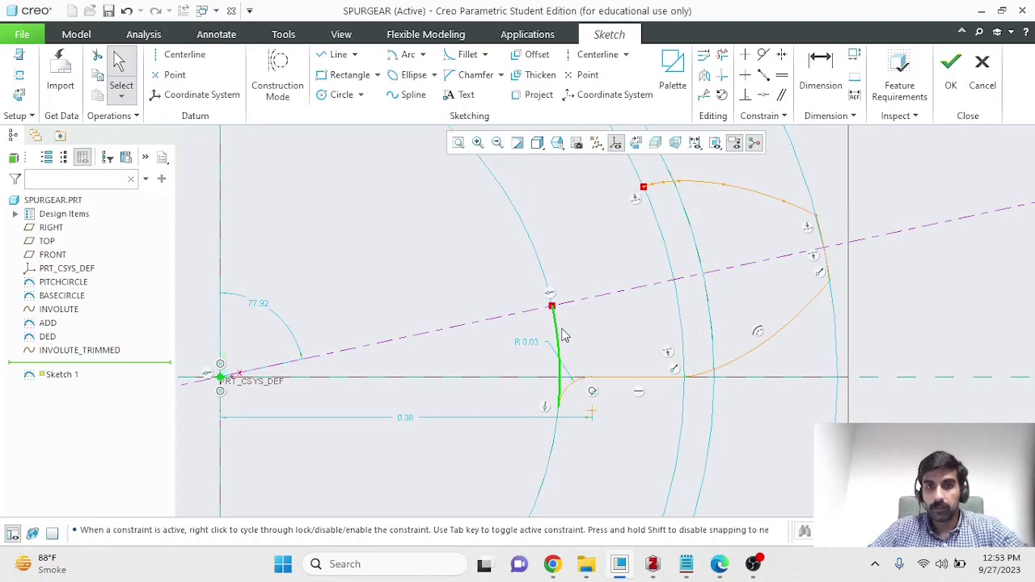
- Mirror the dedendum arc, the root arc and the radial line about the slanted centerline to close the tooth profile
{"action": "left_click", "coordinate": [573, 388], "text": "ctrl"}
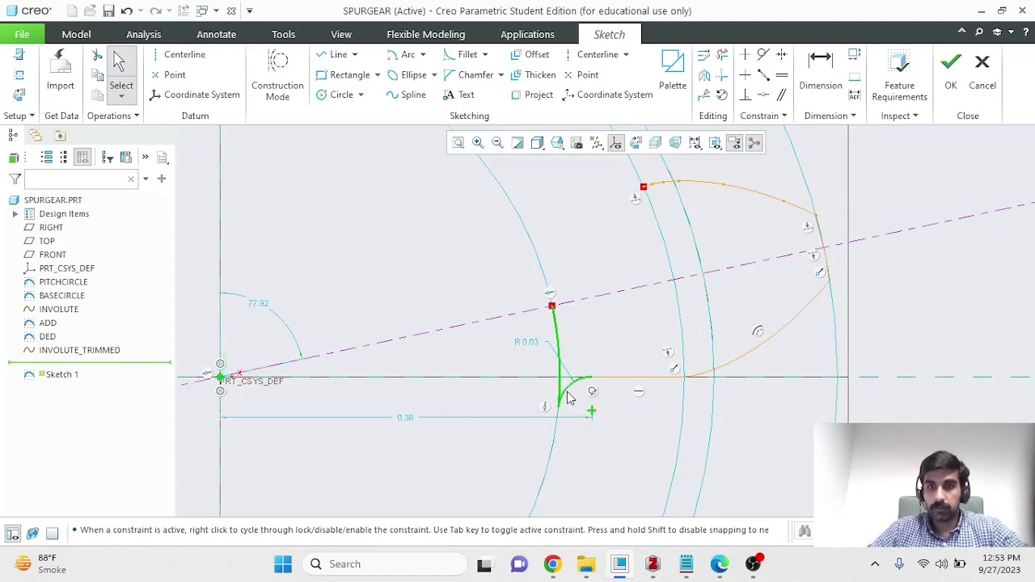
{"action": "left_click", "coordinate": [639, 380], "text": "ctrl"}
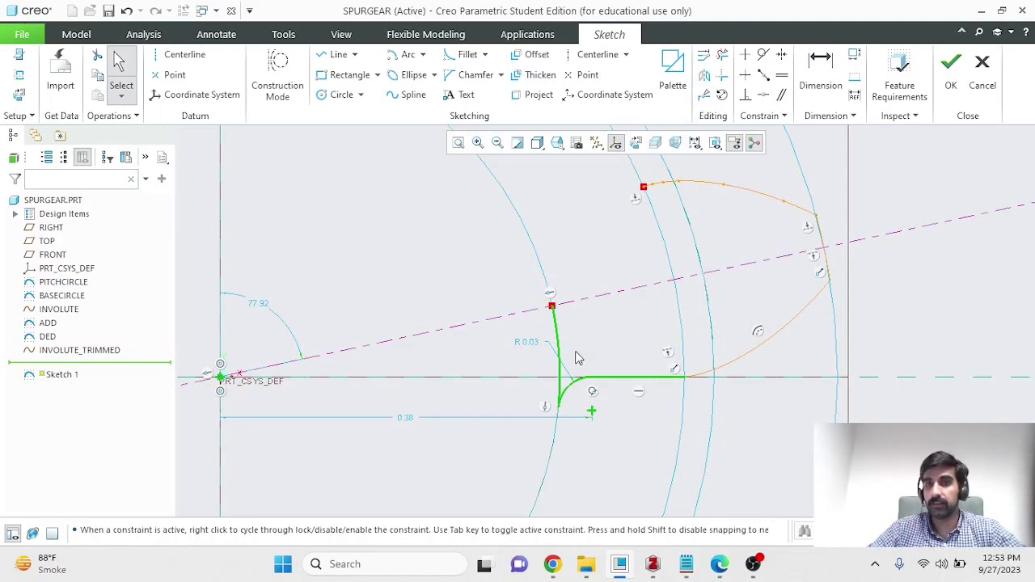
{"action": "left_click", "coordinate": [705, 78]}
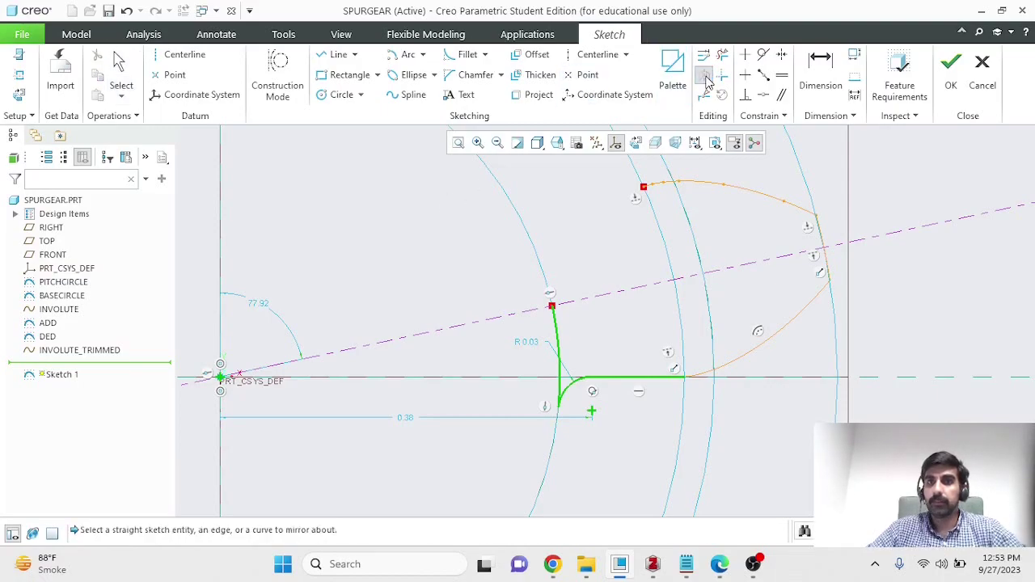
{"action": "left_click", "coordinate": [925, 226]}
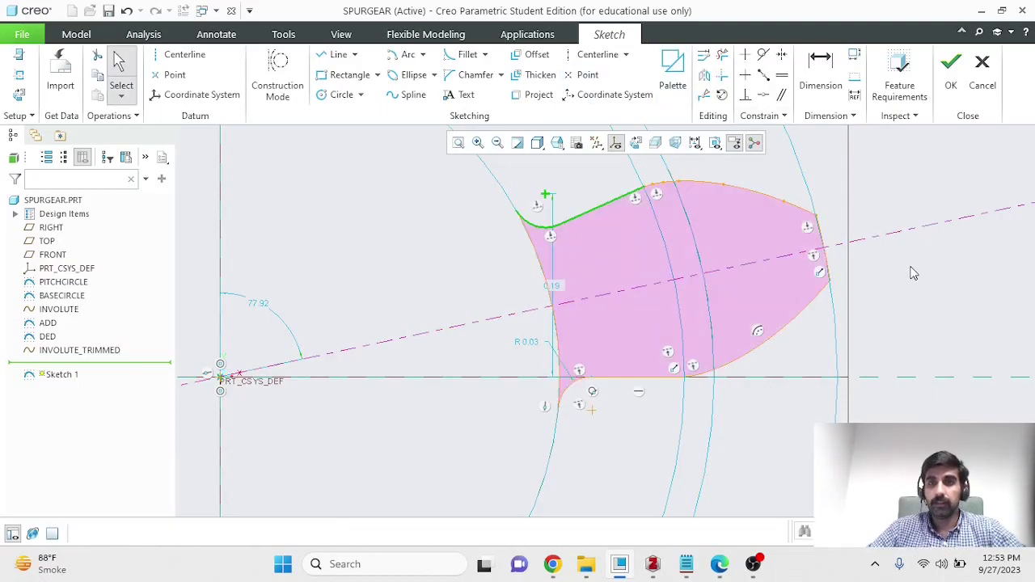
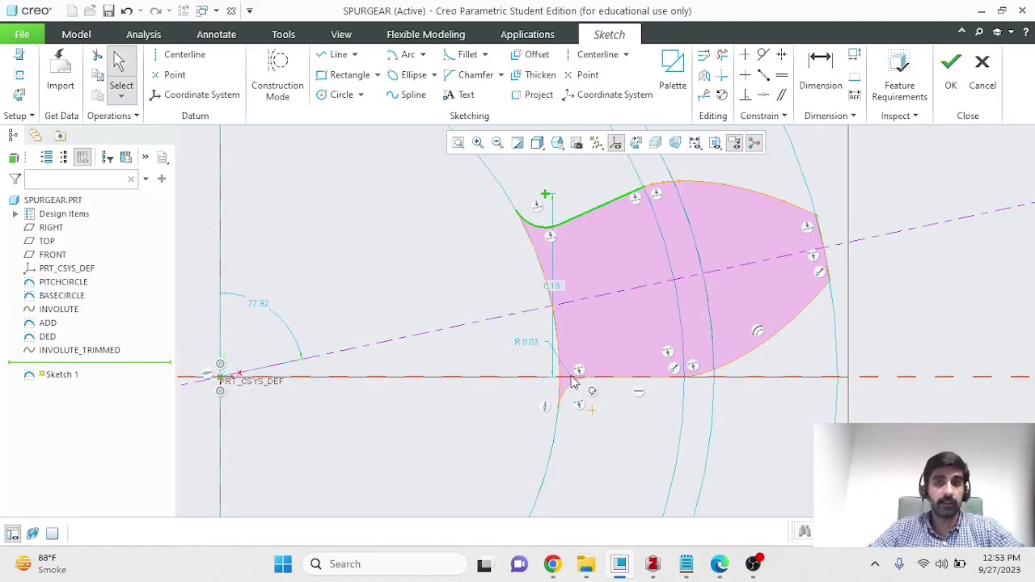
- Finish the tooth sketch and rename it GearToothProfile
{"action": "scroll", "coordinate": [917, 238], "scroll_direction": "up", "scroll_amount": 4}
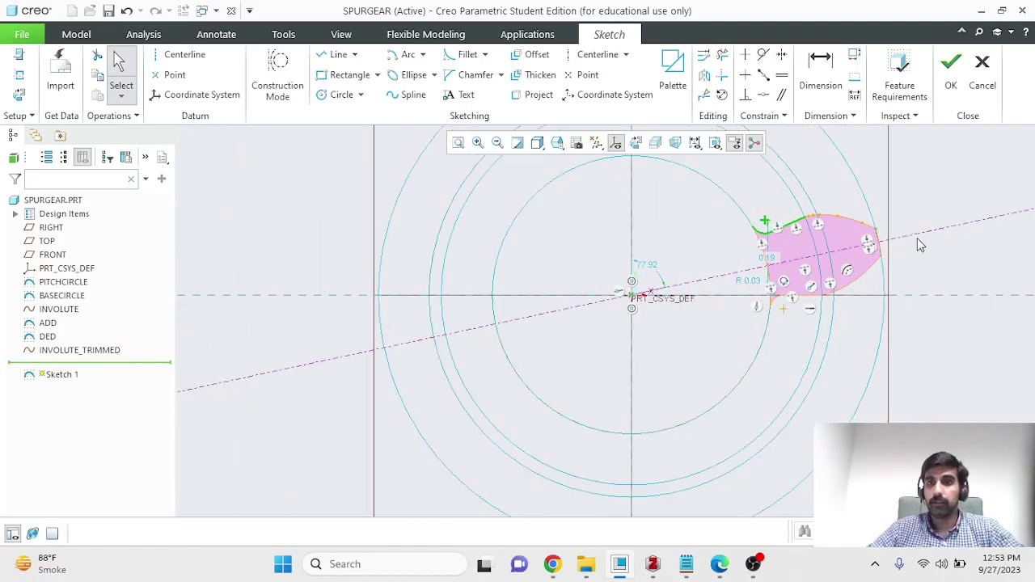
{"action": "left_click", "coordinate": [951, 71]}
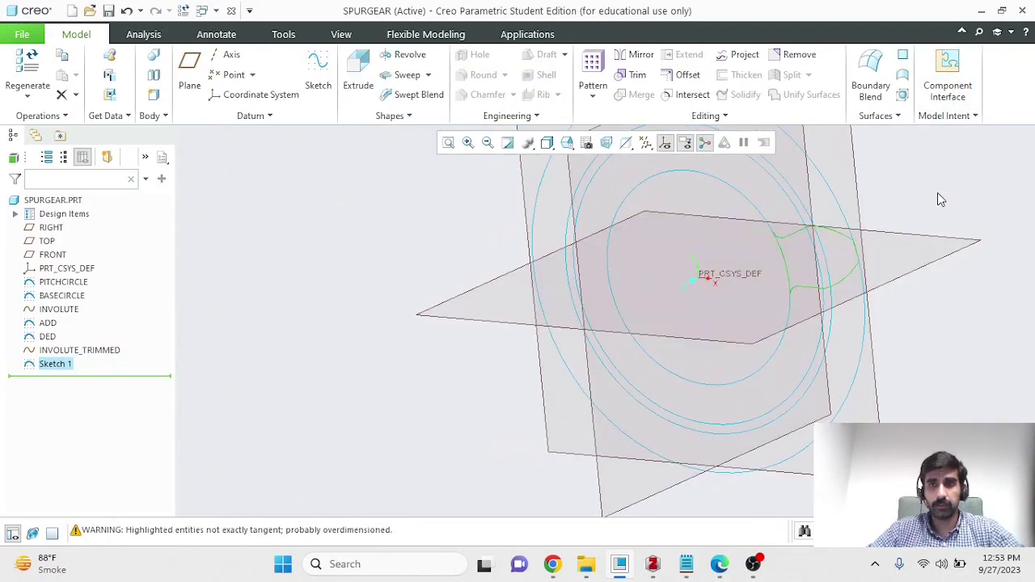
{"action": "scroll", "coordinate": [936, 190], "scroll_direction": "down", "scroll_amount": 3}
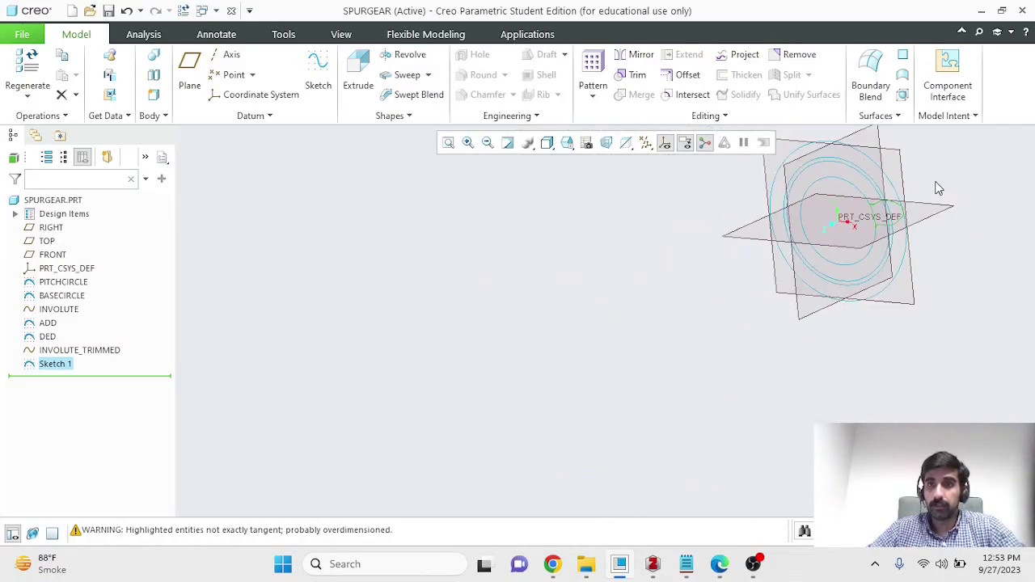
{"action": "scroll", "coordinate": [933, 154], "scroll_direction": "up", "scroll_amount": 4}
{"action": "scroll", "coordinate": [920, 346], "scroll_direction": "up", "scroll_amount": 1}
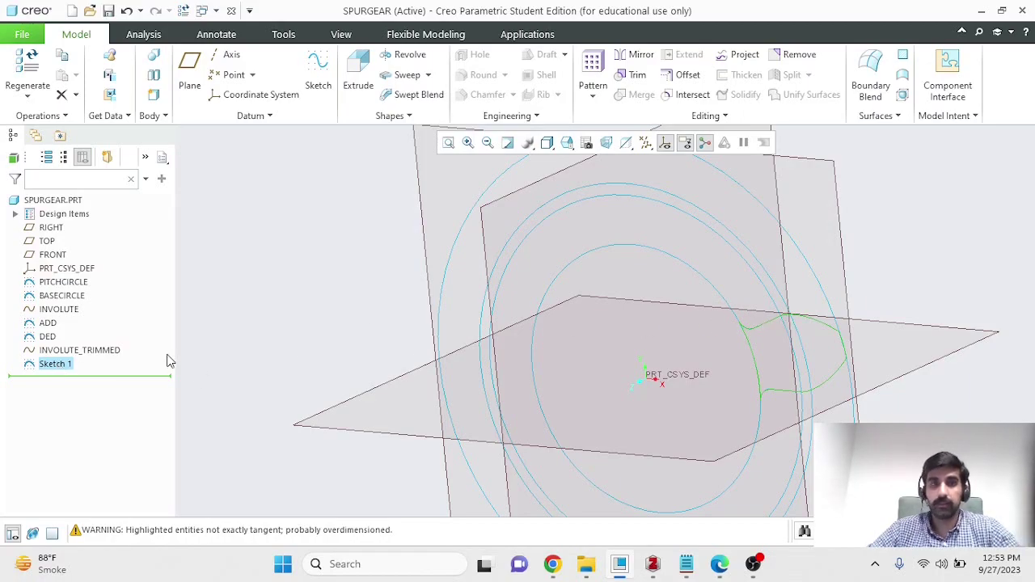
{"action": "left_click", "coordinate": [68, 364]}
{"action": "left_click", "coordinate": [65, 364]}
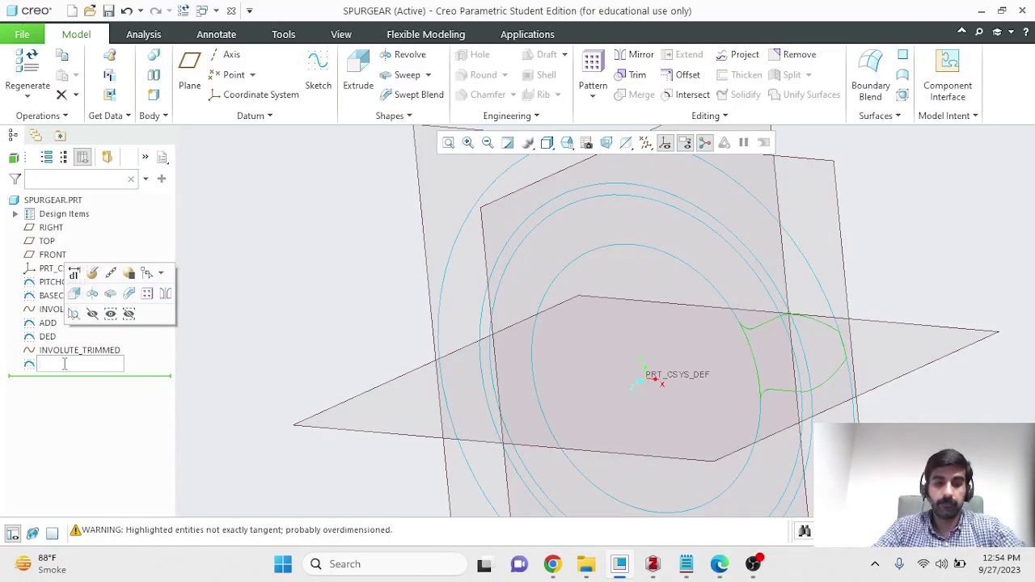
{"action": "type", "text": "earToothProfile"}
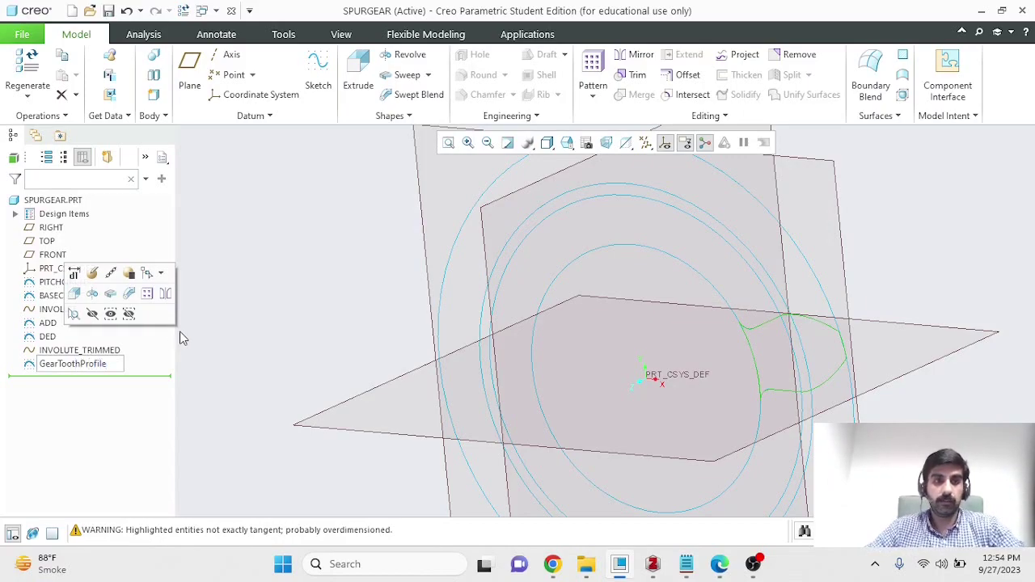
{"action": "key", "text": "Return"}
- Extrude the GearToothProfile sketch as a solid with a symmetric depth of 0.3937
{"action": "left_click", "coordinate": [99, 366]}
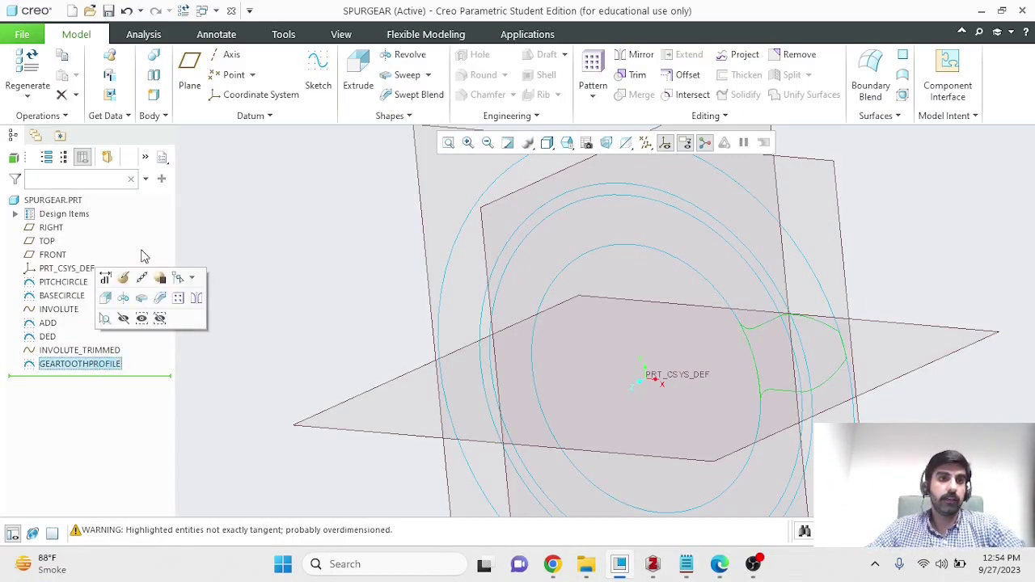
{"action": "left_click", "coordinate": [353, 63]}
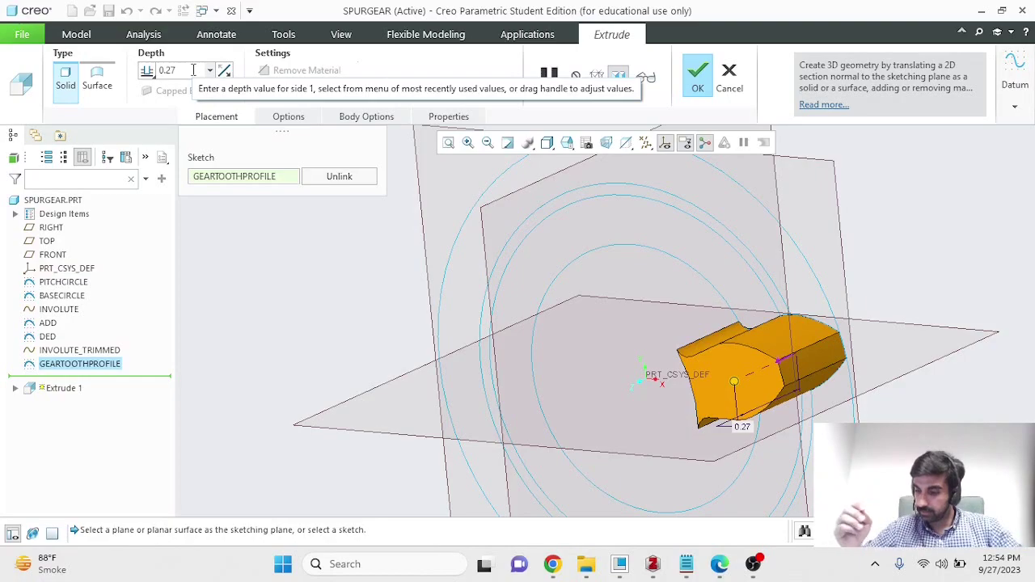
{"action": "double_click", "coordinate": [193, 71]}
{"action": "type", "text": "0."}
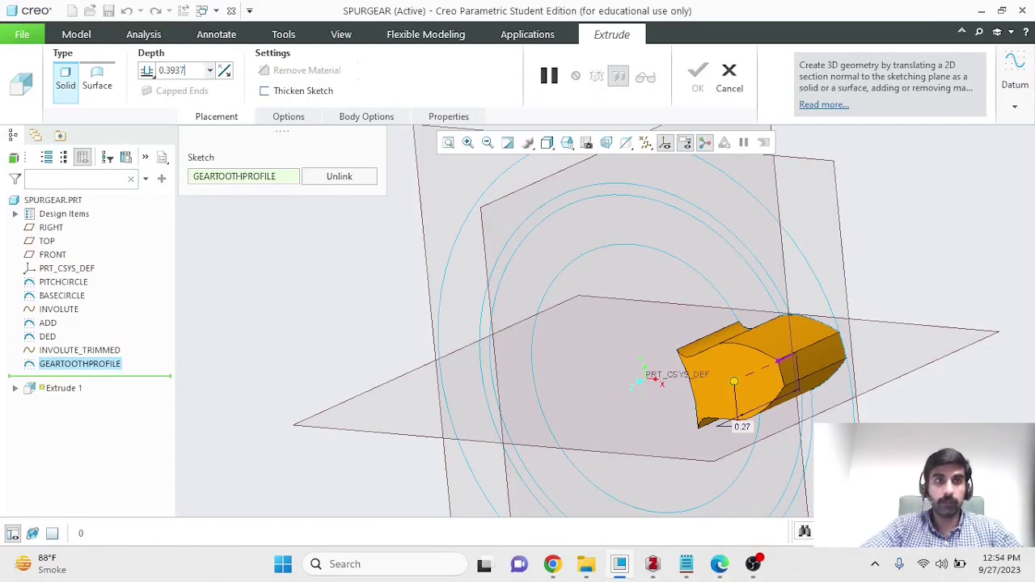
{"action": "type", "text": "3937"}
{"action": "key", "text": "Return"}
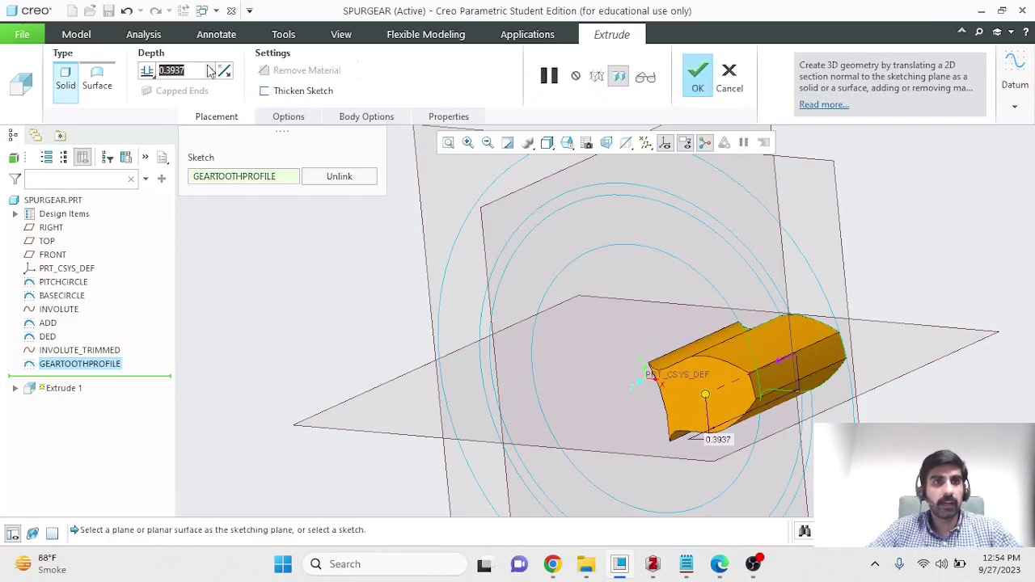
{"action": "left_click", "coordinate": [147, 73]}
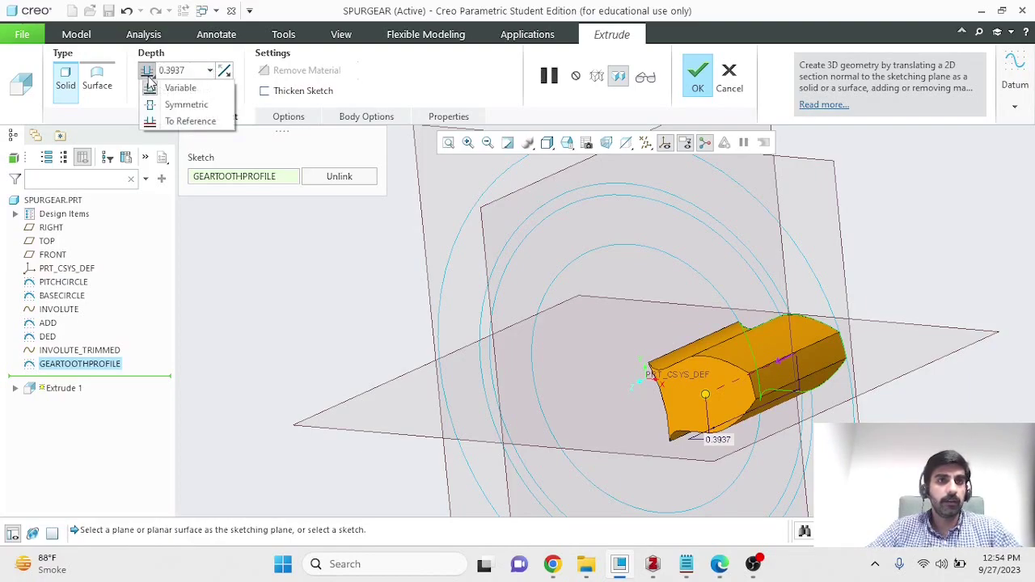
{"action": "left_click", "coordinate": [163, 105]}
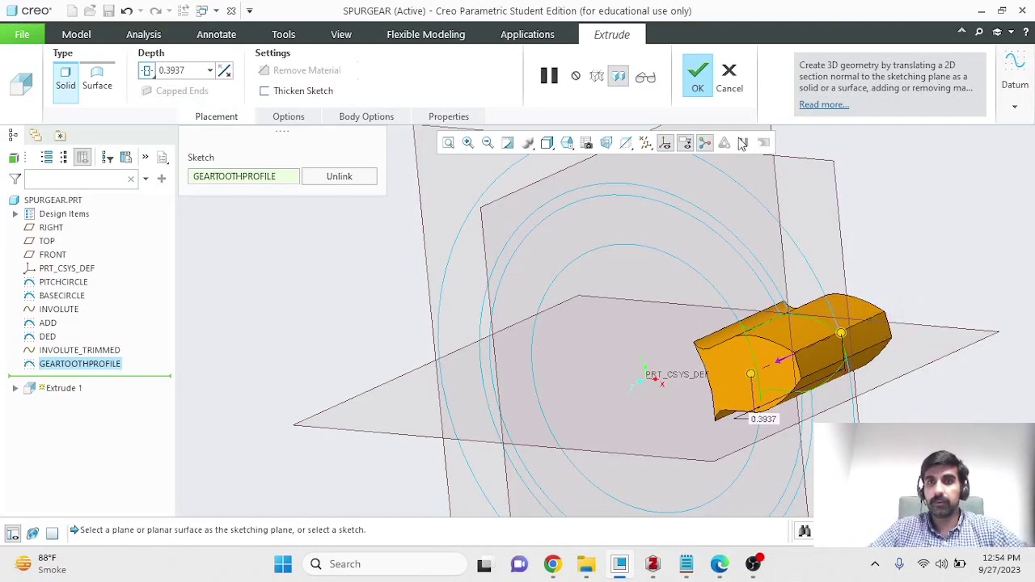
{"action": "left_click", "coordinate": [699, 81]}
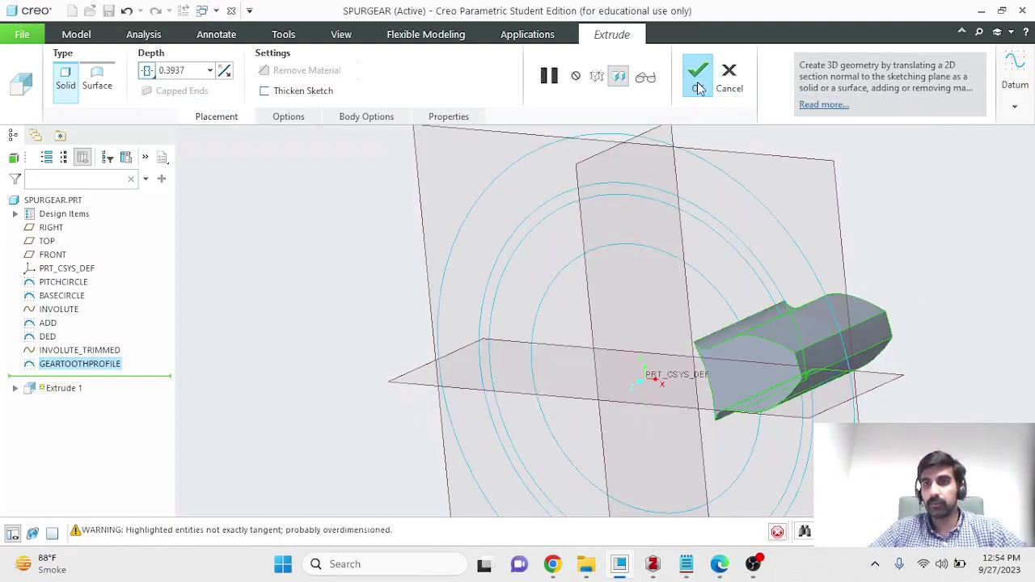
{"action": "middle_click_drag", "start_coordinate": [991, 291], "coordinate": [962, 247]}
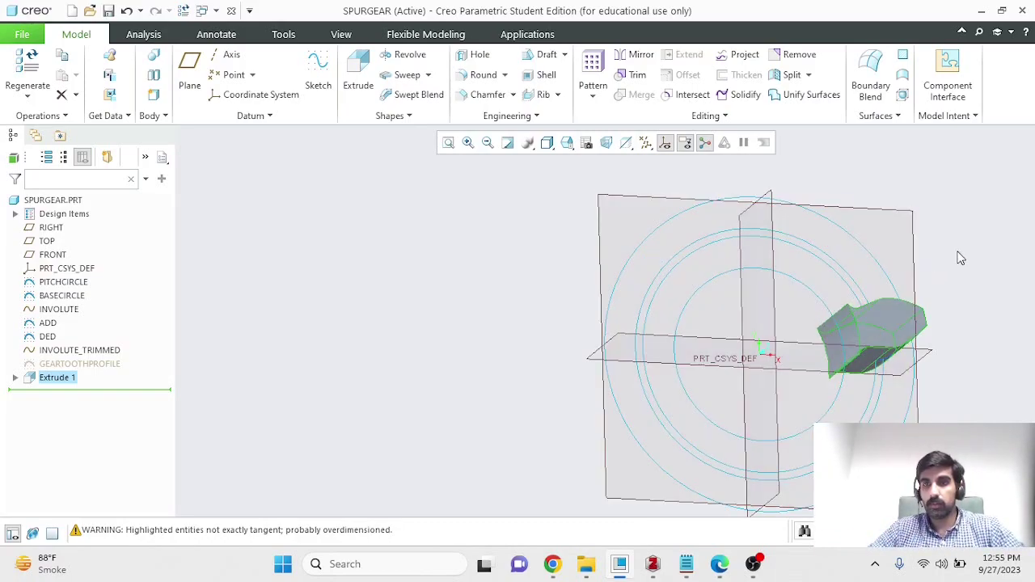
{"action": "middle_click_drag", "start_coordinate": [962, 259], "coordinate": [928, 279]}
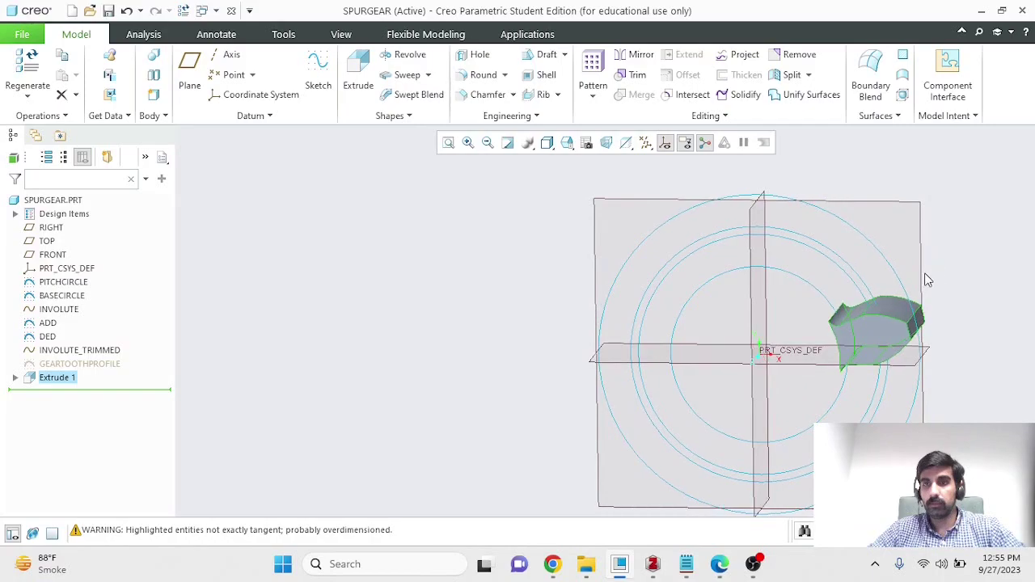
- Start a solid extrusion of the DED dedendum circle sketch
{"action": "left_click", "coordinate": [44, 337]}
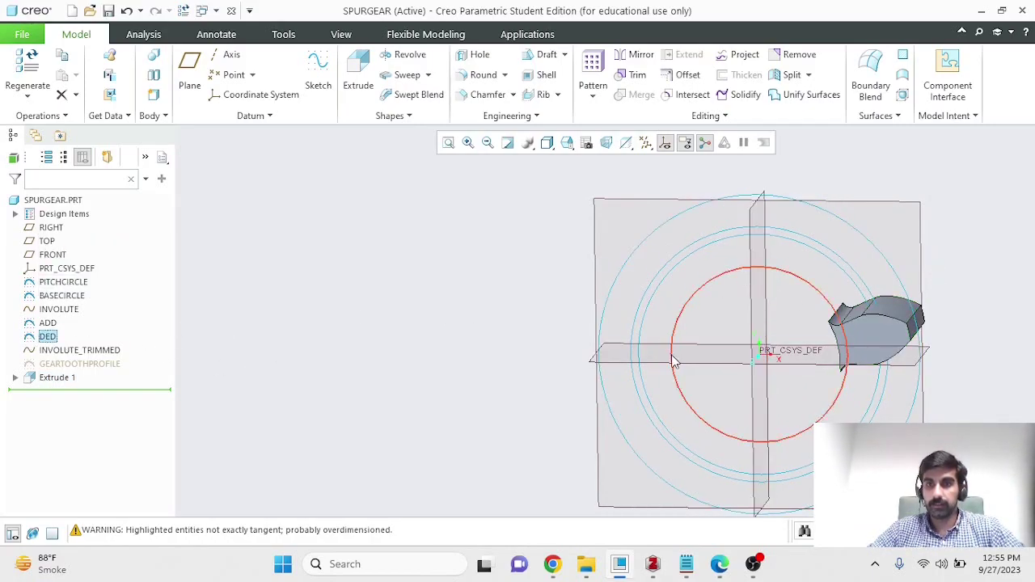
{"action": "left_click", "coordinate": [359, 81]}
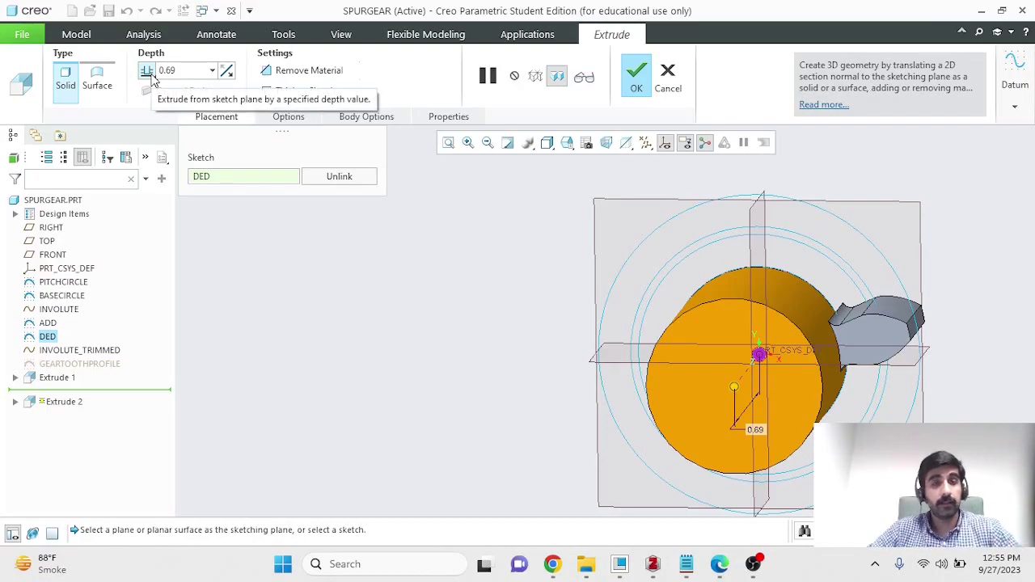
{"action": "middle_click_drag", "start_coordinate": [967, 245], "coordinate": [923, 266]}
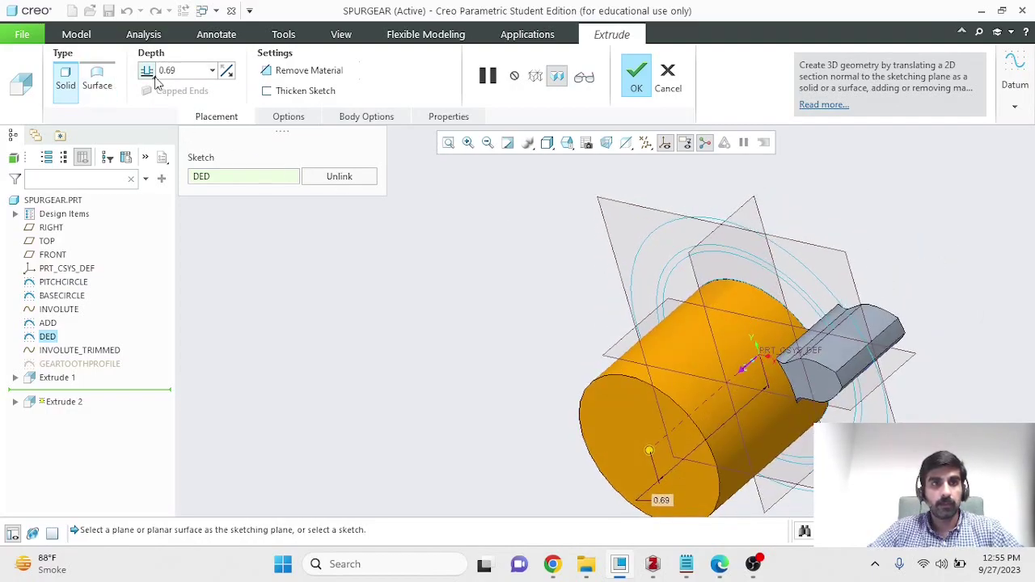
- Try to set the DED extrusion's depth up to the gear tooth's end face as the reference
{"action": "left_click", "coordinate": [153, 77]}
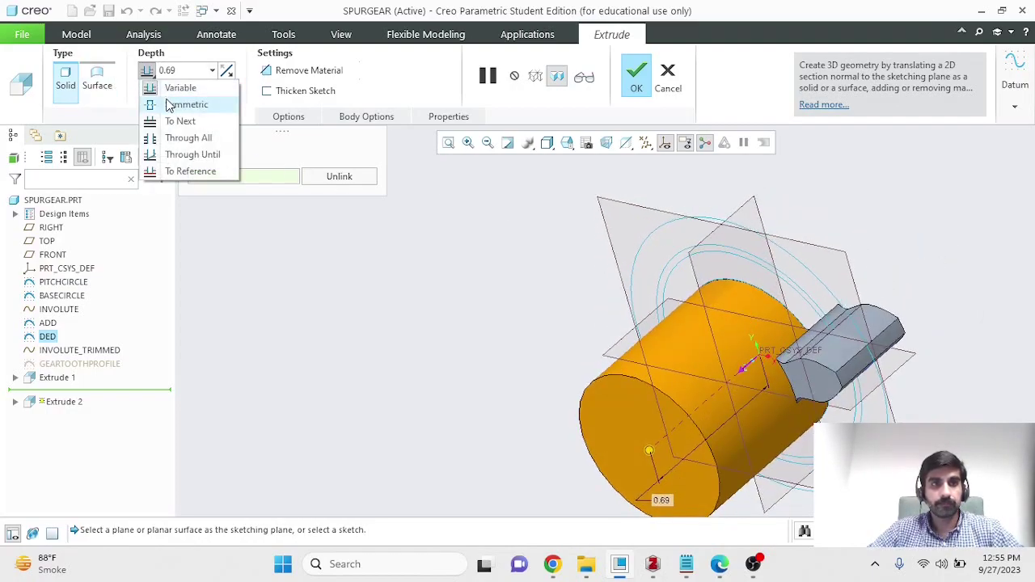
{"action": "left_click", "coordinate": [152, 79]}
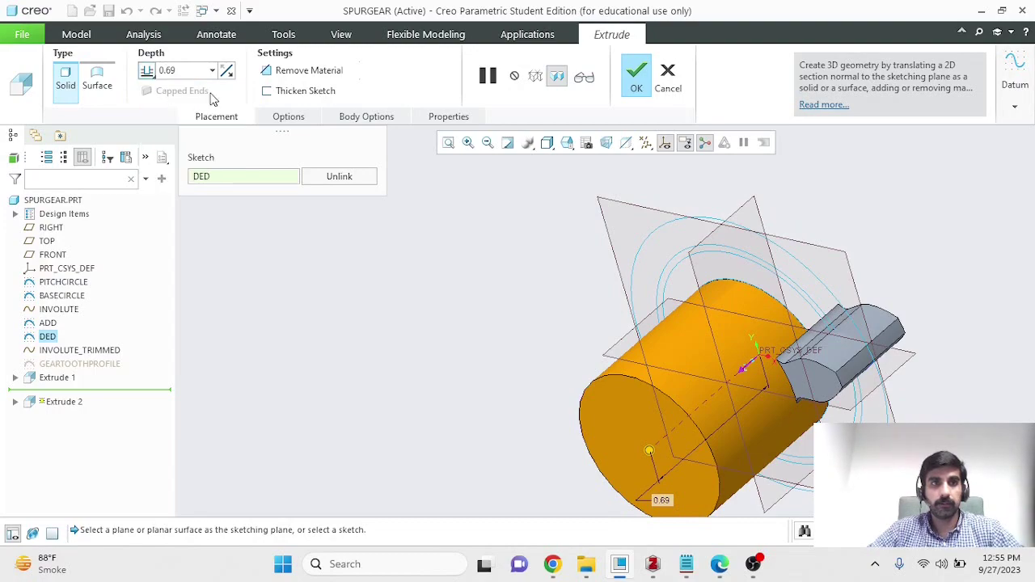
{"action": "left_click", "coordinate": [148, 75]}
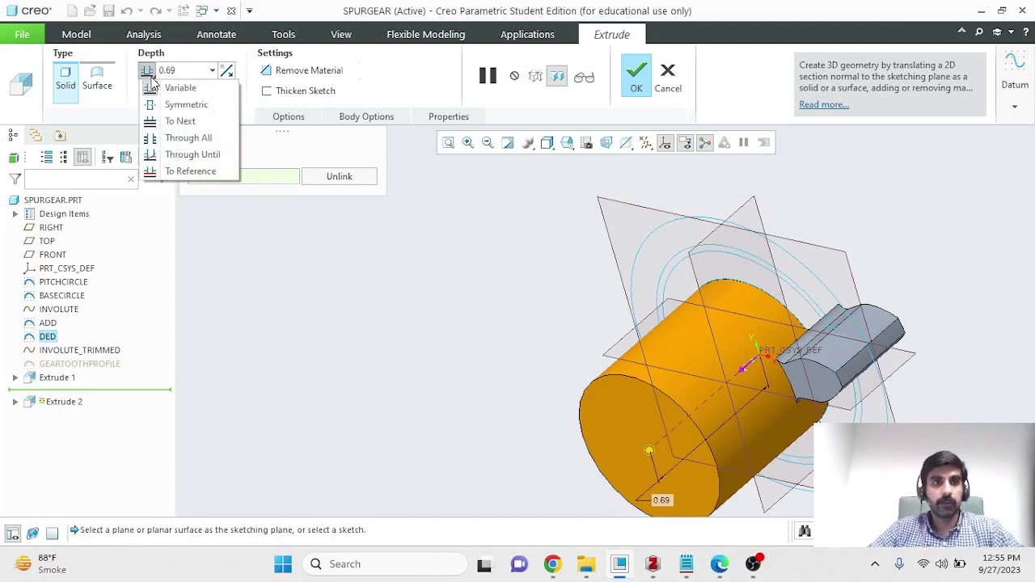
{"action": "left_click", "coordinate": [191, 171]}
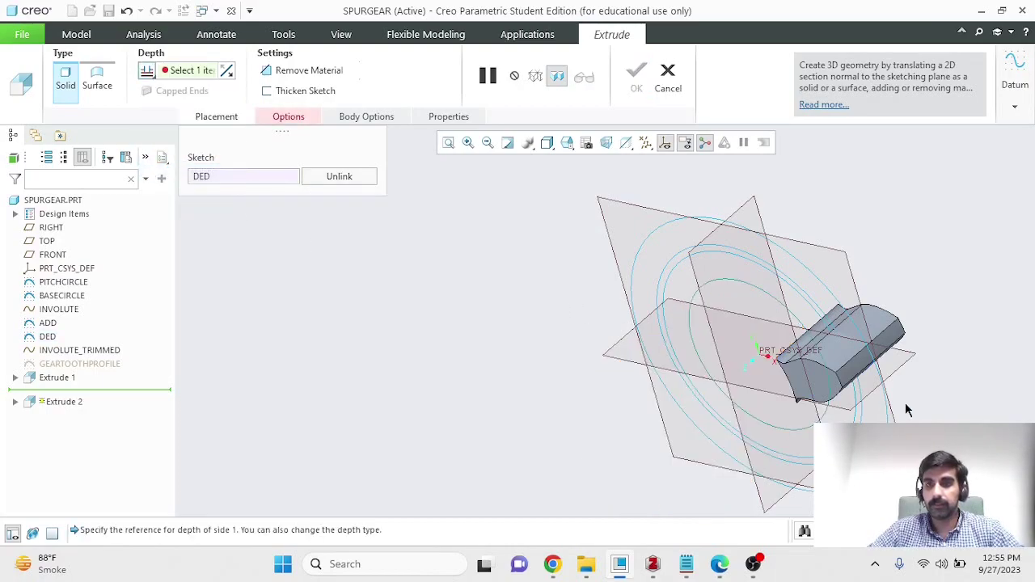
{"action": "left_click", "coordinate": [830, 380]}
{"action": "middle_click_drag", "start_coordinate": [931, 282], "coordinate": [923, 311]}
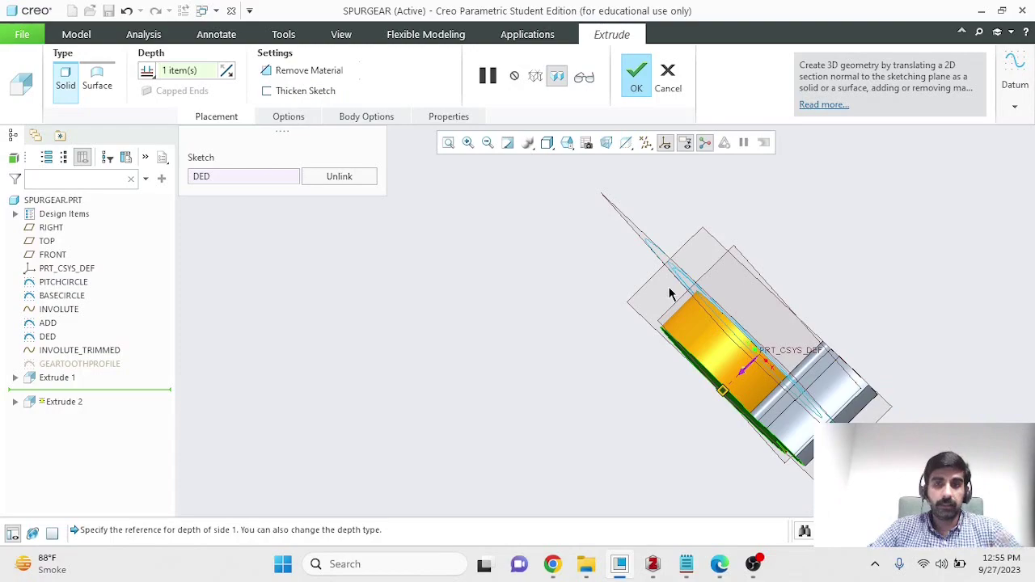
{"action": "middle_click_drag", "start_coordinate": [702, 429], "coordinate": [728, 376]}
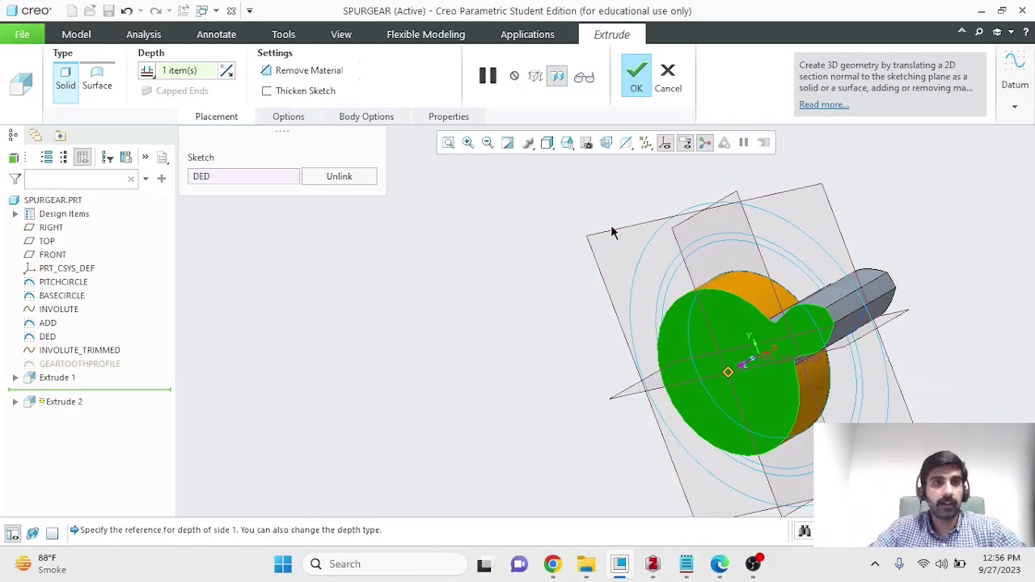
- Make the DED extrusion's depth symmetric at 0.3937 and finish the feature
{"action": "left_click", "coordinate": [148, 71]}
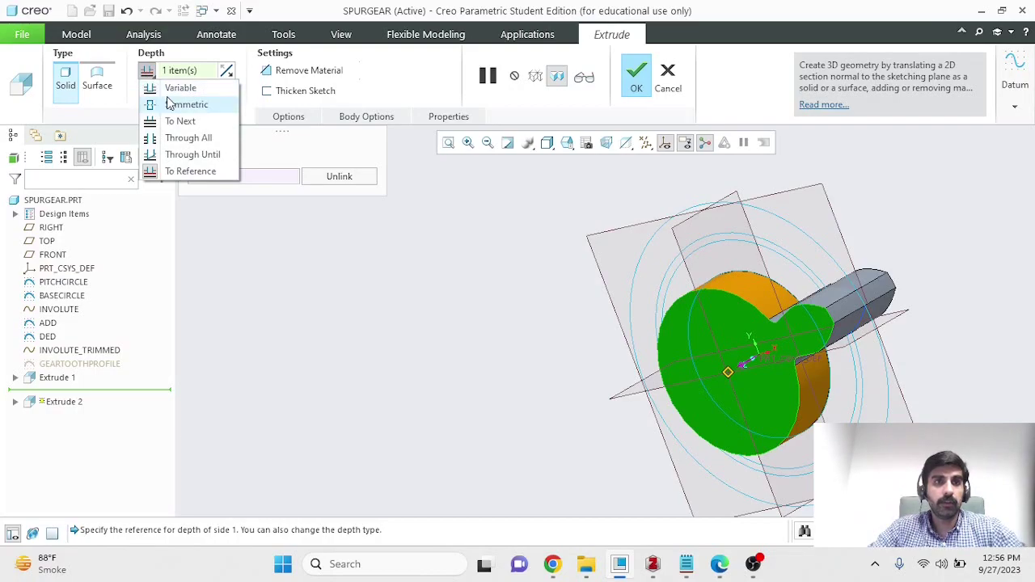
{"action": "left_click", "coordinate": [170, 105]}
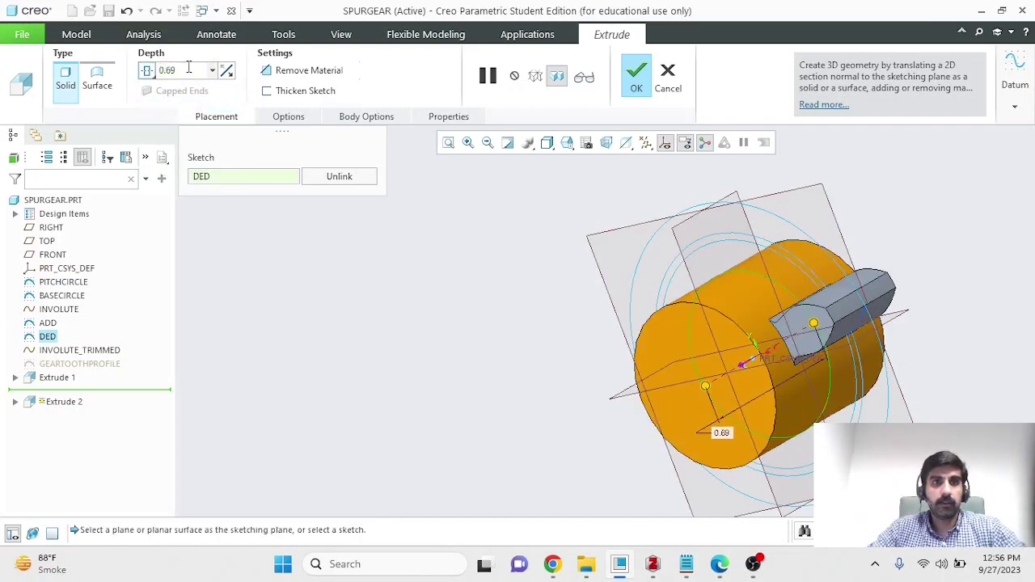
{"action": "double_click", "coordinate": [191, 70]}
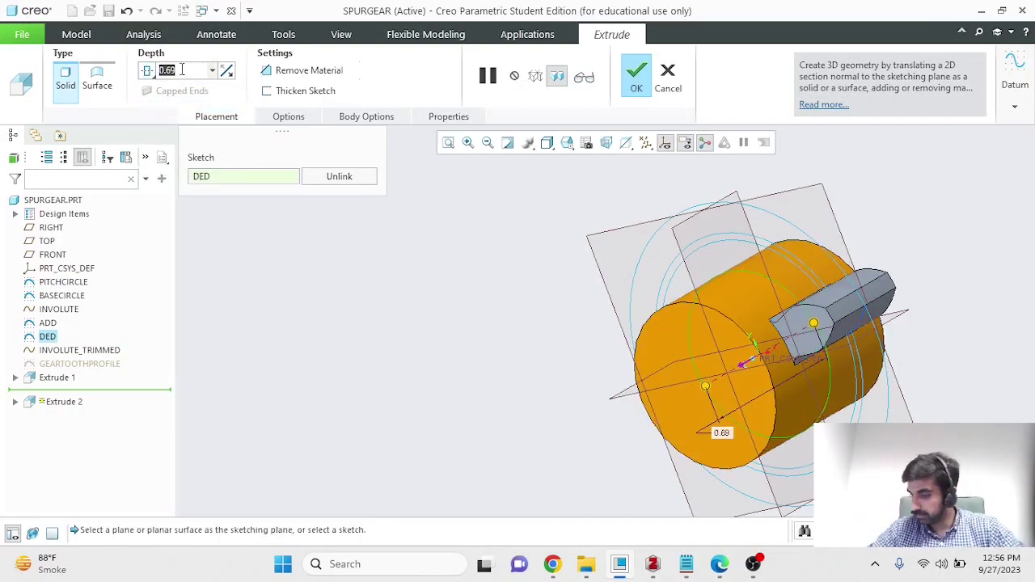
{"action": "type", "text": "0"}
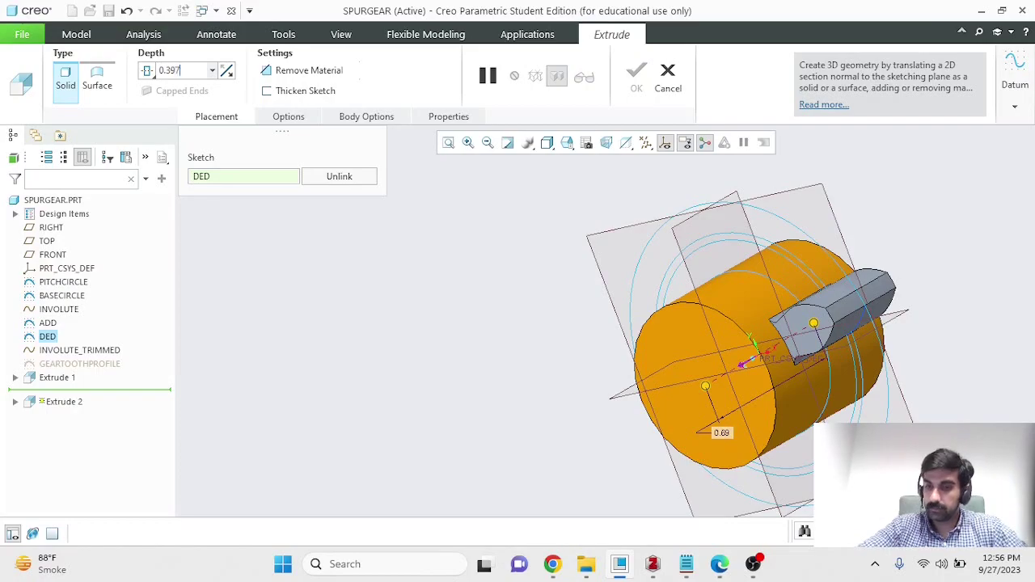
{"action": "type", "text": ".3937"}
{"action": "key", "text": "Return"}
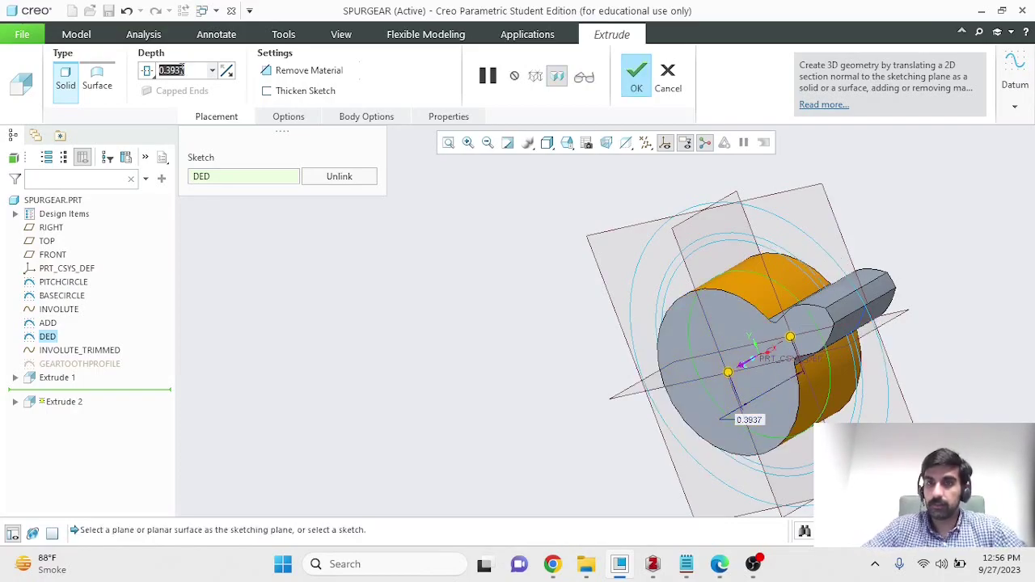
{"action": "left_click", "coordinate": [637, 77]}
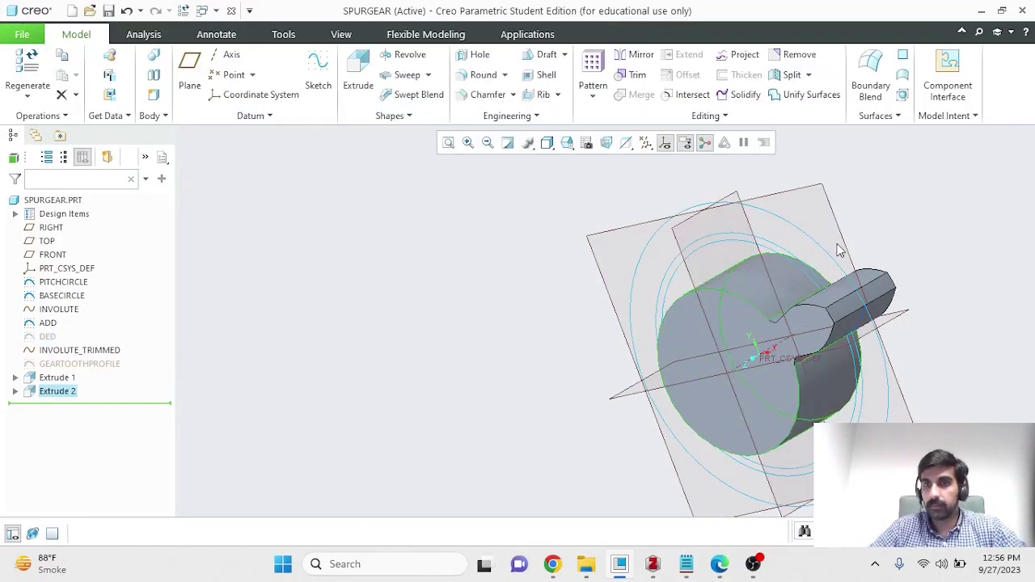
- Rename the tooth extrusion, Extrude 1, as GearTooth
{"action": "middle_click_drag", "start_coordinate": [915, 286], "coordinate": [797, 222]}
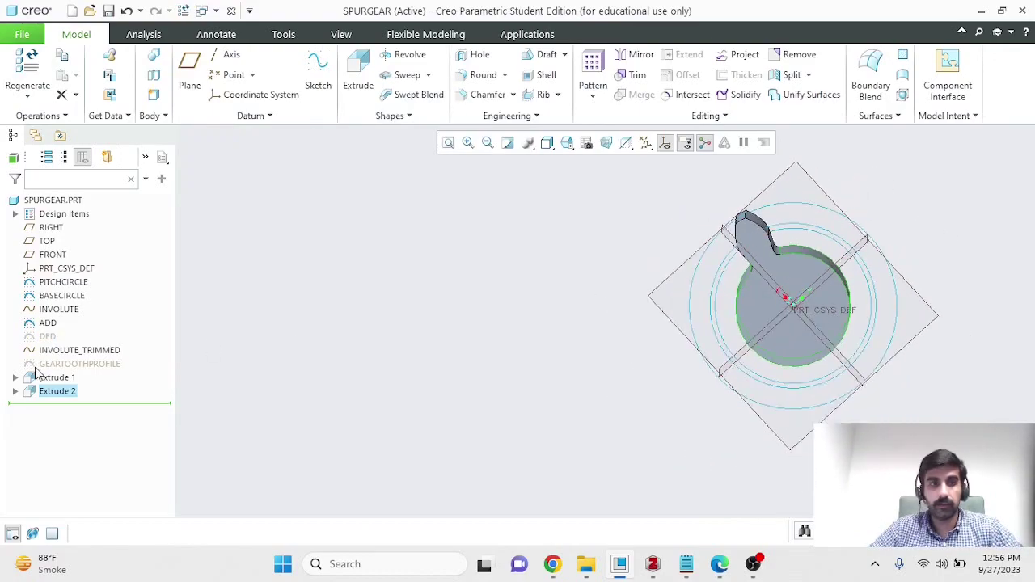
{"action": "left_click", "coordinate": [60, 379]}
{"action": "left_click", "coordinate": [63, 378]}
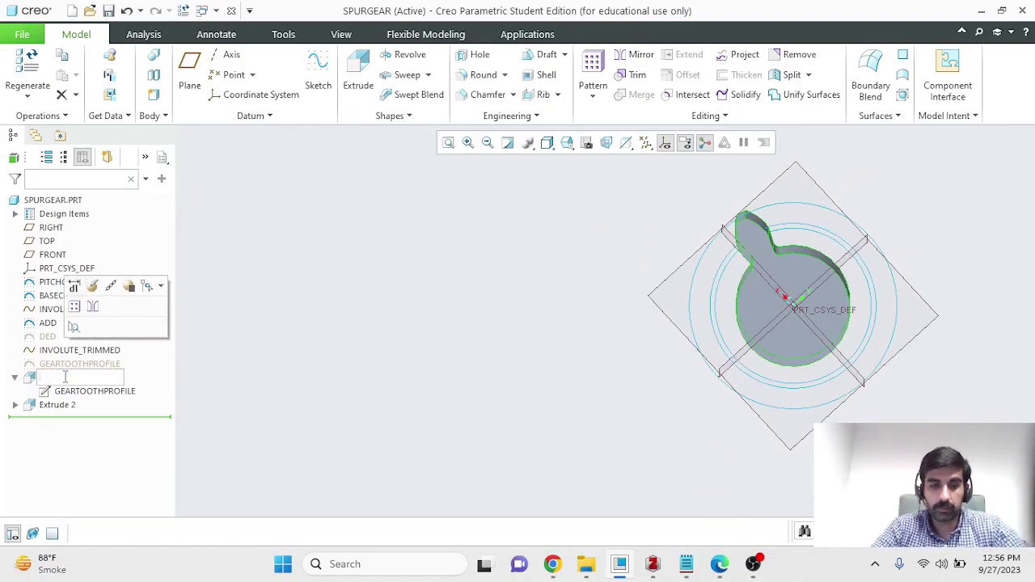
{"action": "type", "text": "Gea"}
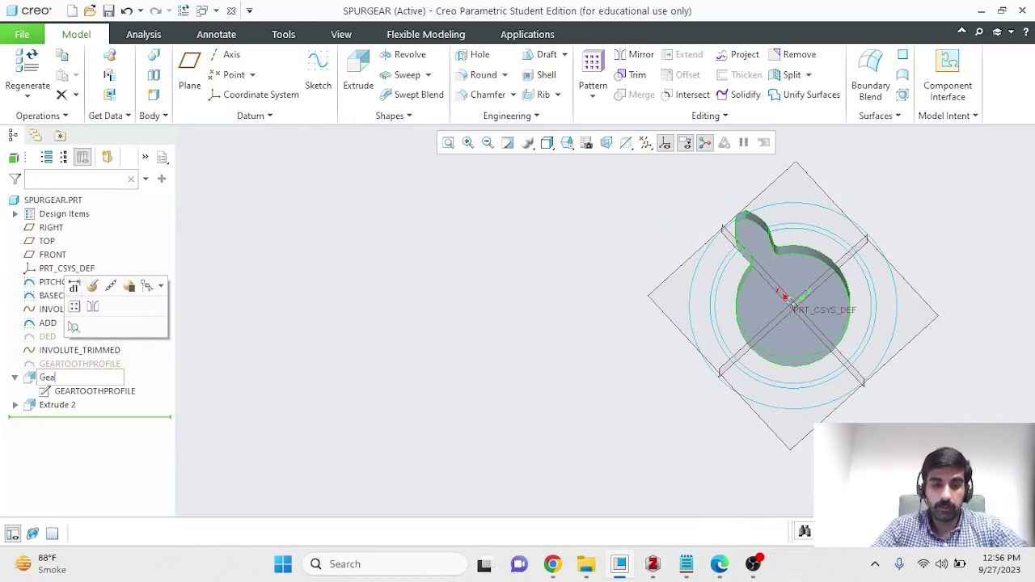
{"action": "type", "text": "rTooth"}
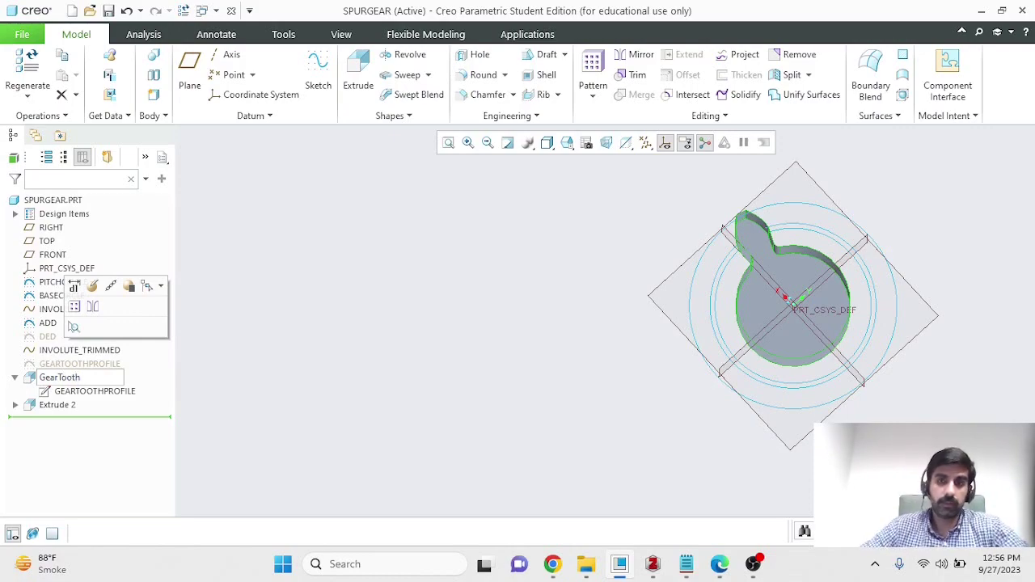
{"action": "left_click", "coordinate": [205, 443]}
- Start an axis pattern of the GEARTOOTH feature about the Z axis of PRT_CSYS_DEF
{"action": "left_click", "coordinate": [73, 378]}
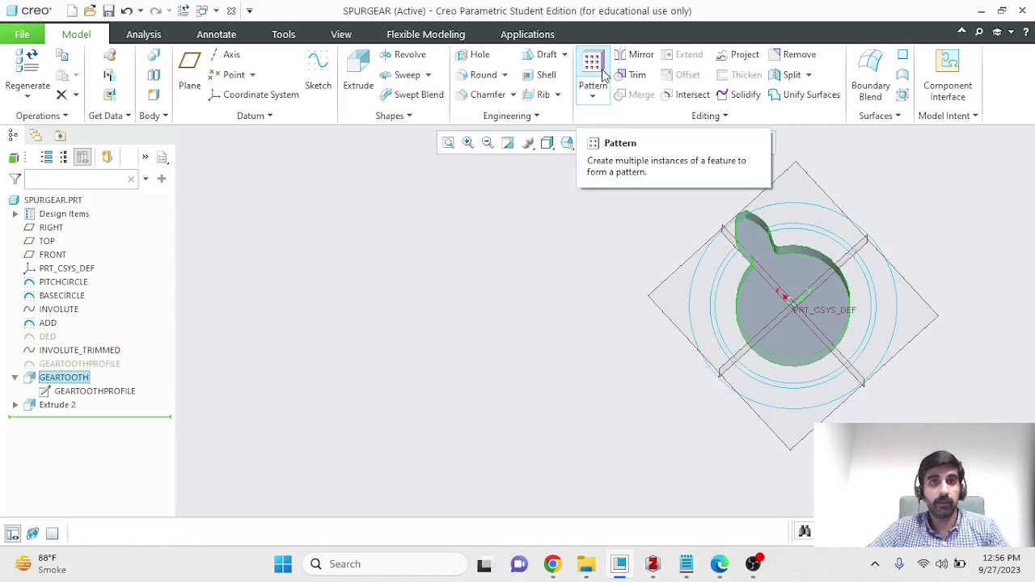
{"action": "left_click", "coordinate": [602, 73]}
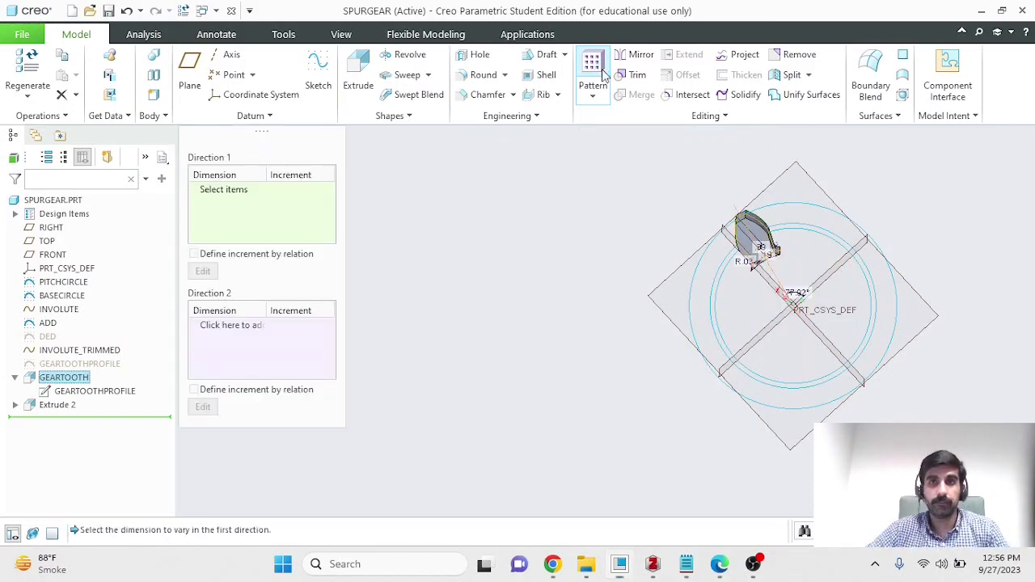
{"action": "left_click", "coordinate": [91, 95]}
{"action": "left_click", "coordinate": [84, 145]}
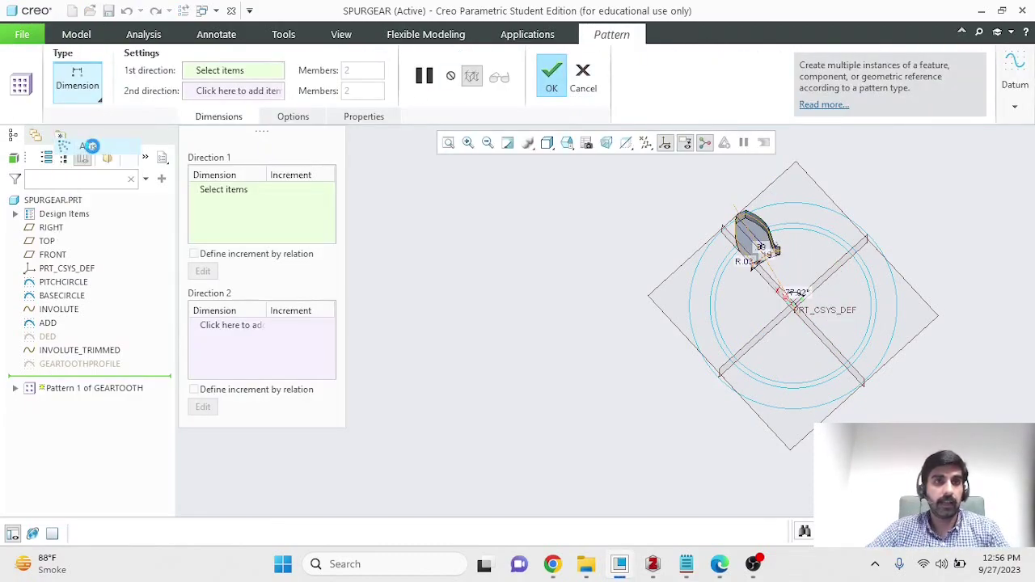
{"action": "middle_click_drag", "start_coordinate": [971, 266], "coordinate": [832, 326]}
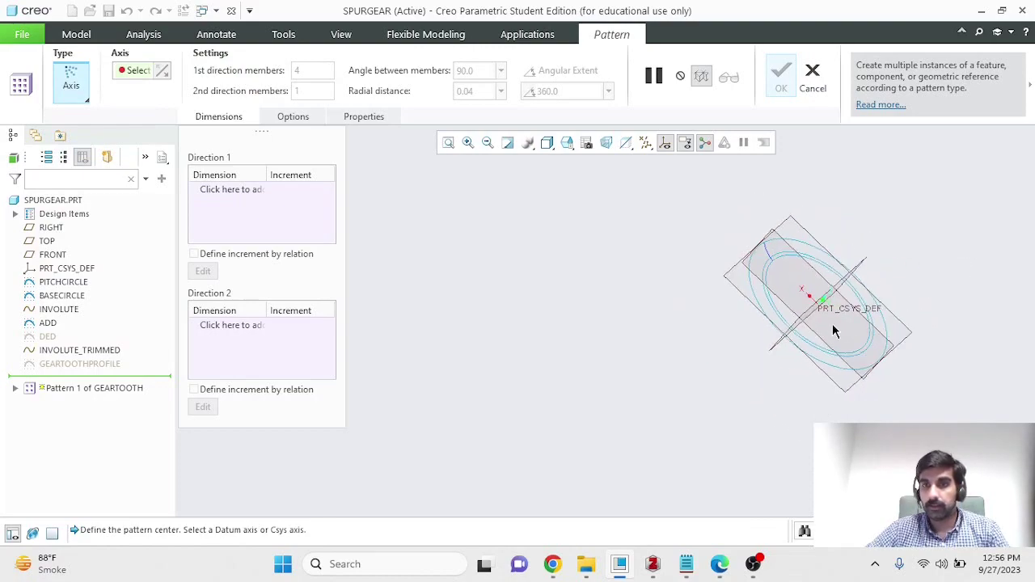
{"action": "scroll", "coordinate": [832, 323], "scroll_direction": "up", "scroll_amount": 5}
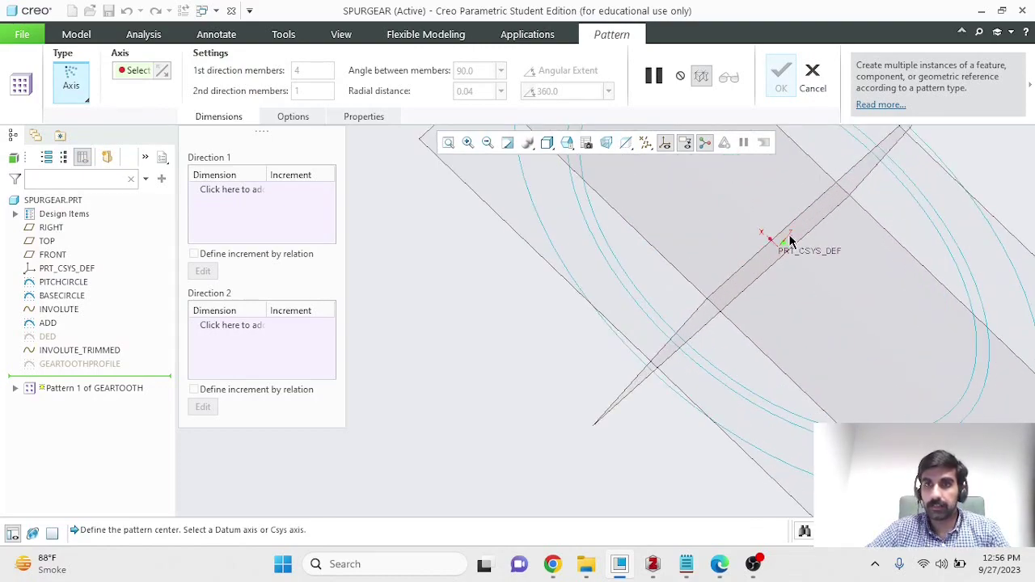
{"action": "left_click", "coordinate": [791, 240]}
- Set the tooth pattern to 8 members over a 360° angular extent and finish it
{"action": "double_click", "coordinate": [296, 71]}
{"action": "type", "text": "8"}
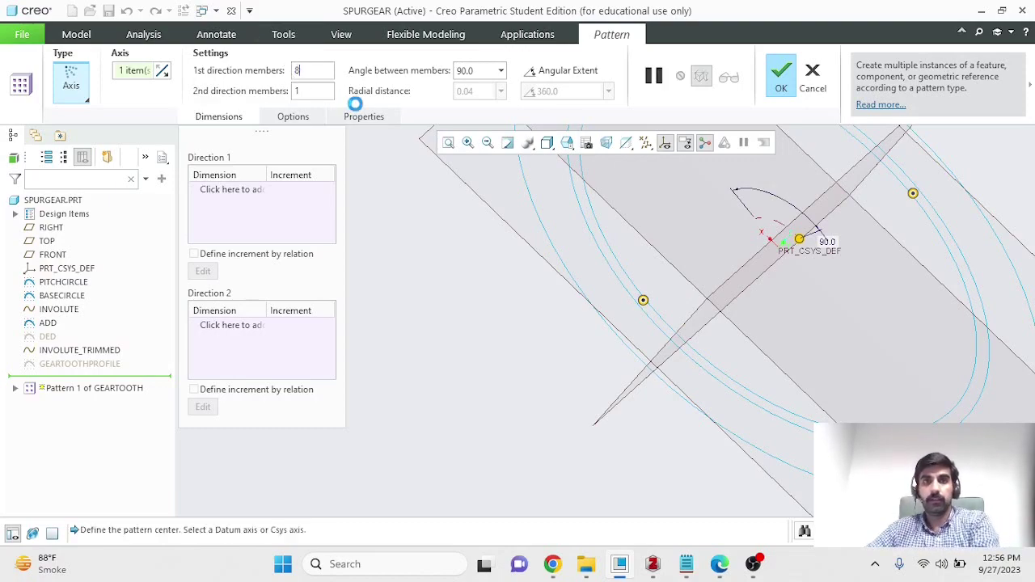
{"action": "left_click", "coordinate": [554, 73]}
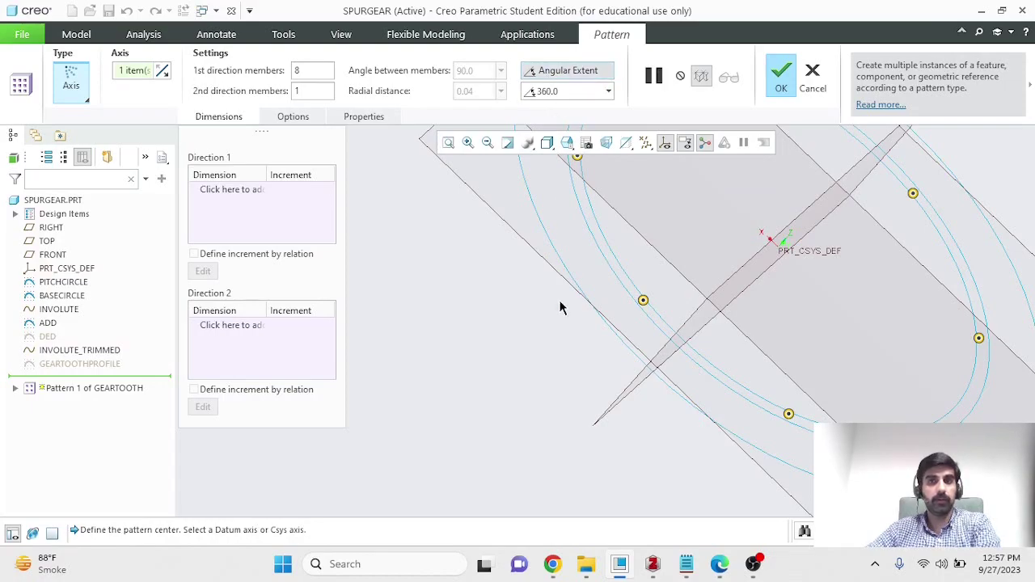
{"action": "scroll", "coordinate": [558, 304], "scroll_direction": "down", "scroll_amount": 5}
{"action": "left_click", "coordinate": [781, 81]}
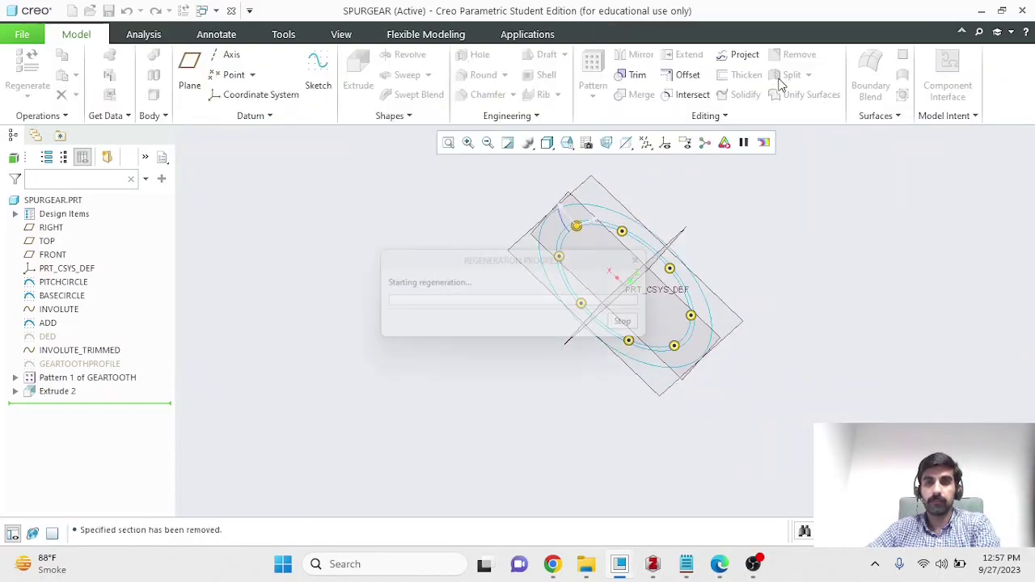
- Start an extrusion sketch on the gear's end face and draw a circle about 0.44 in diameter centered on the origin
{"action": "middle_click_drag", "start_coordinate": [779, 268], "coordinate": [759, 259]}
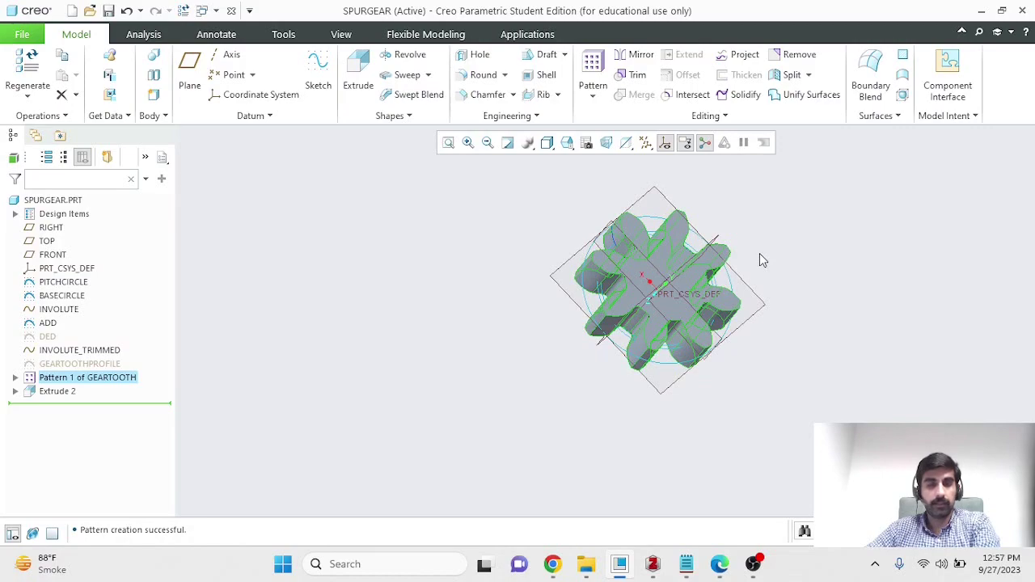
{"action": "scroll", "coordinate": [767, 268], "scroll_direction": "up", "scroll_amount": 3}
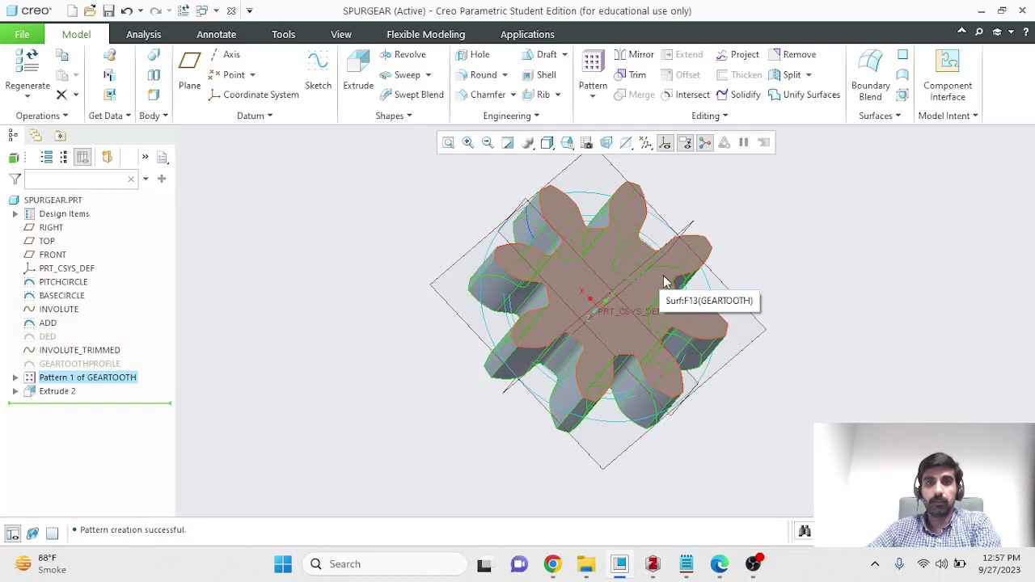
{"action": "left_click", "coordinate": [684, 257]}
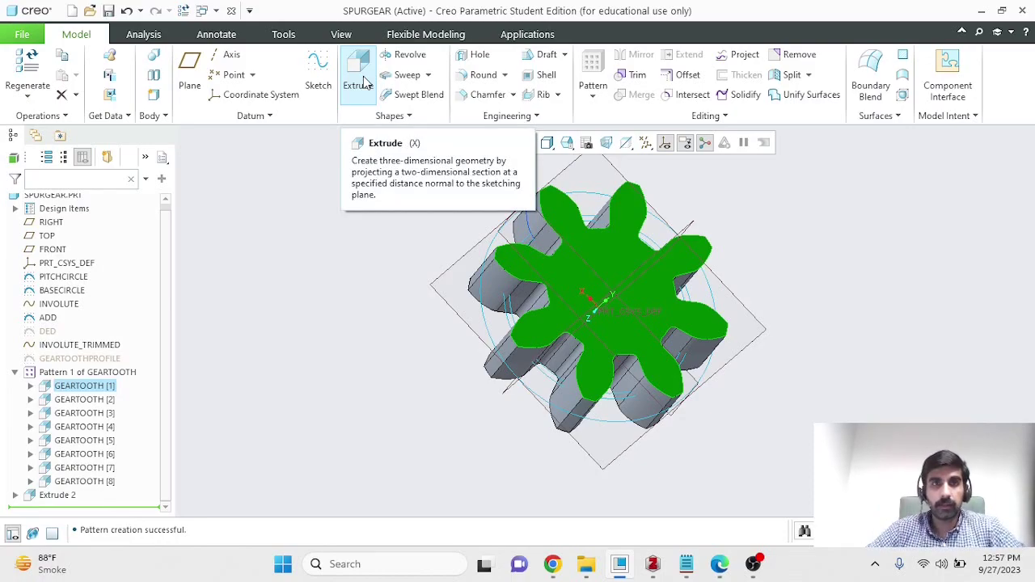
{"action": "left_click", "coordinate": [362, 81]}
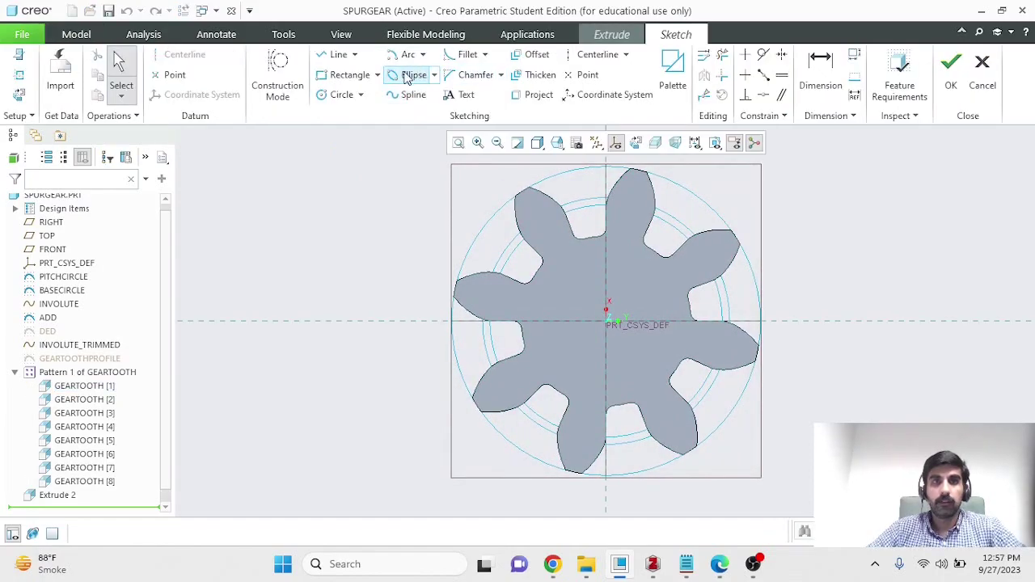
{"action": "left_click", "coordinate": [341, 95]}
{"action": "left_click", "coordinate": [605, 321]}
{"action": "left_click", "coordinate": [644, 361]}
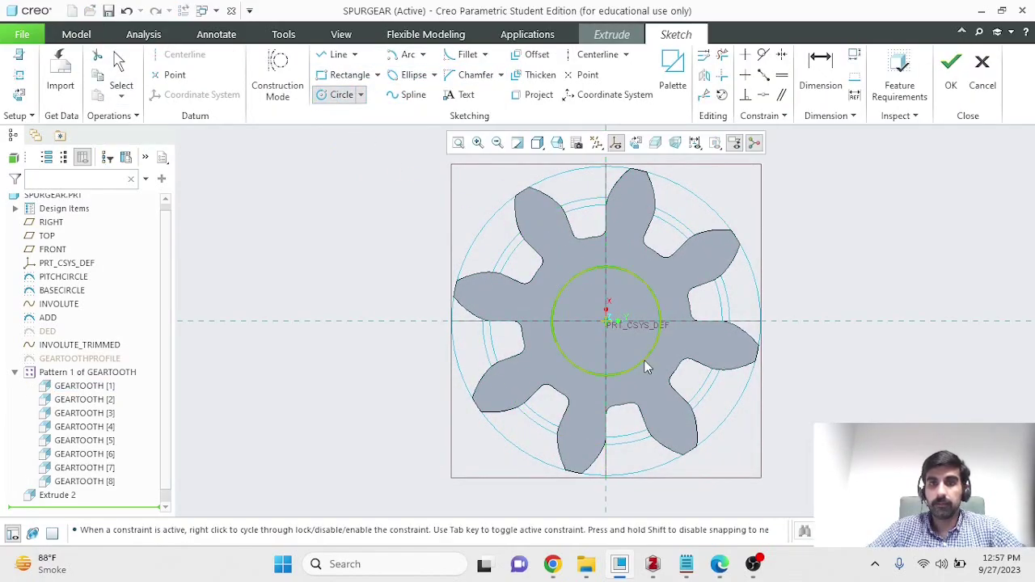
{"action": "middle_click", "coordinate": [825, 263]}
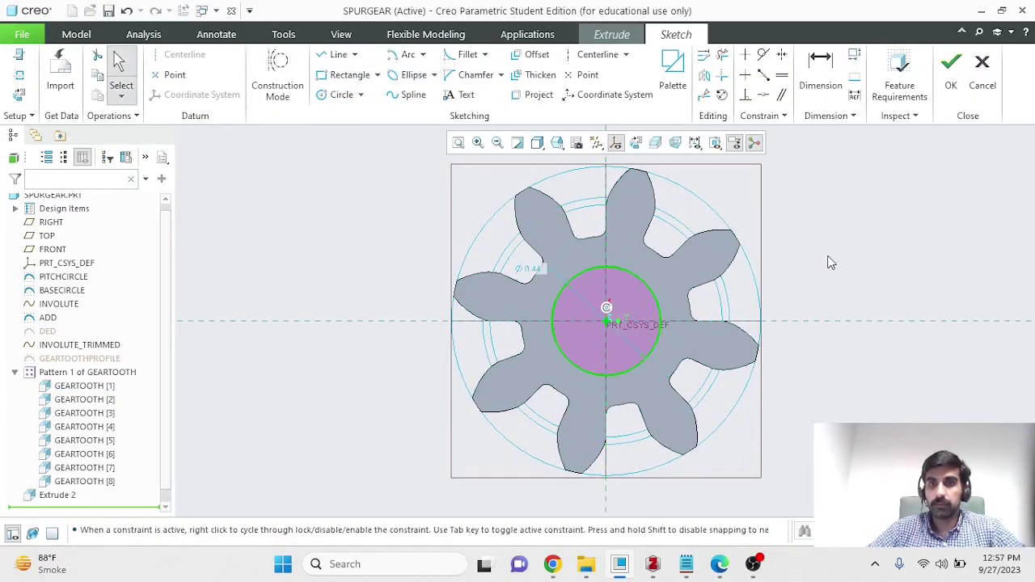
- Set the central circle's diameter to 0.3937
{"action": "double_click", "coordinate": [537, 274]}
{"action": "type", "text": "0."}
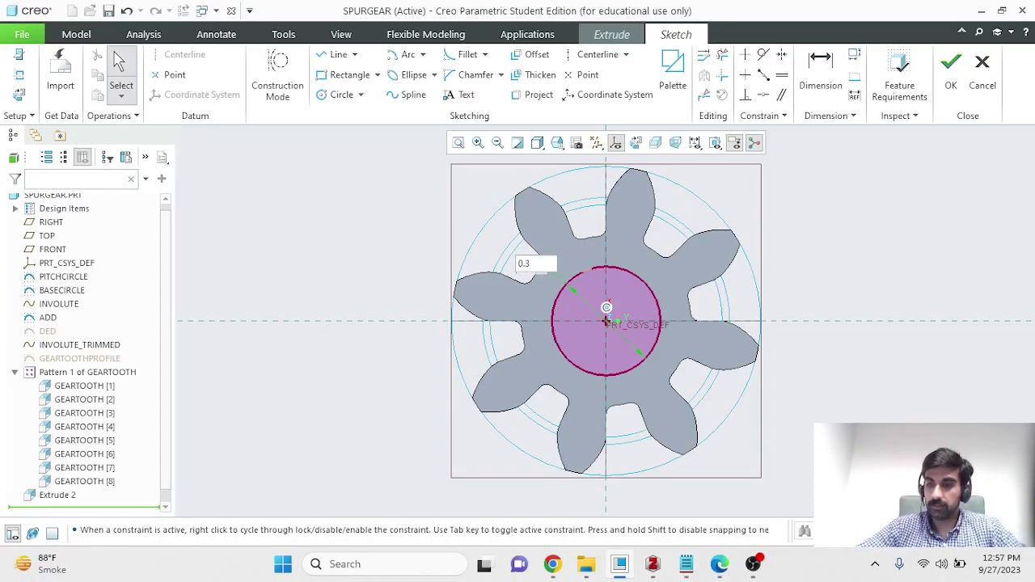
{"action": "type", "text": "3937"}
{"action": "key", "text": "Return"}
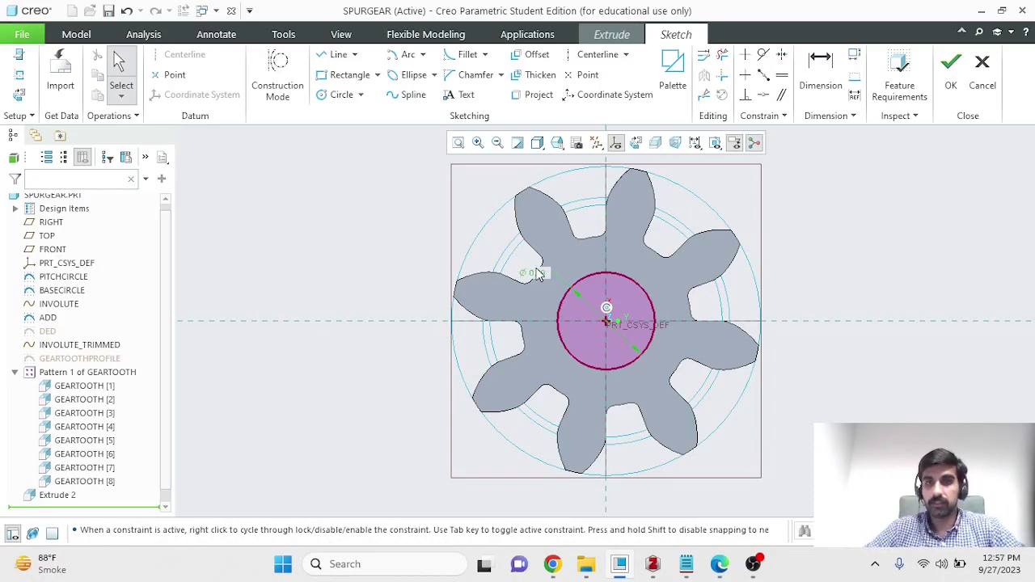
- Sketch a square about 0.17 wide straddling the upper edge of the central circle
{"action": "scroll", "coordinate": [639, 296], "scroll_direction": "up", "scroll_amount": 1}
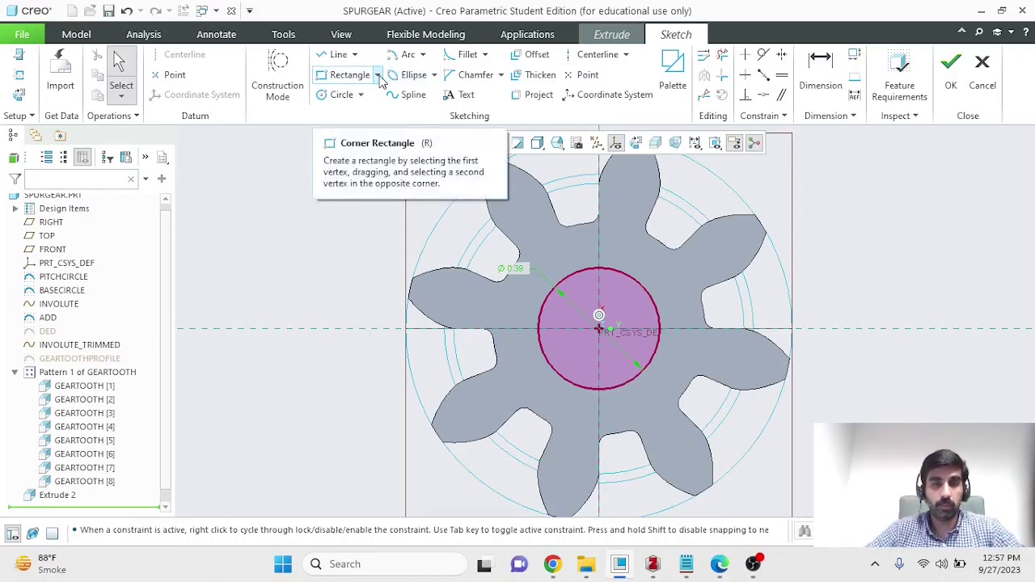
{"action": "left_click", "coordinate": [323, 77]}
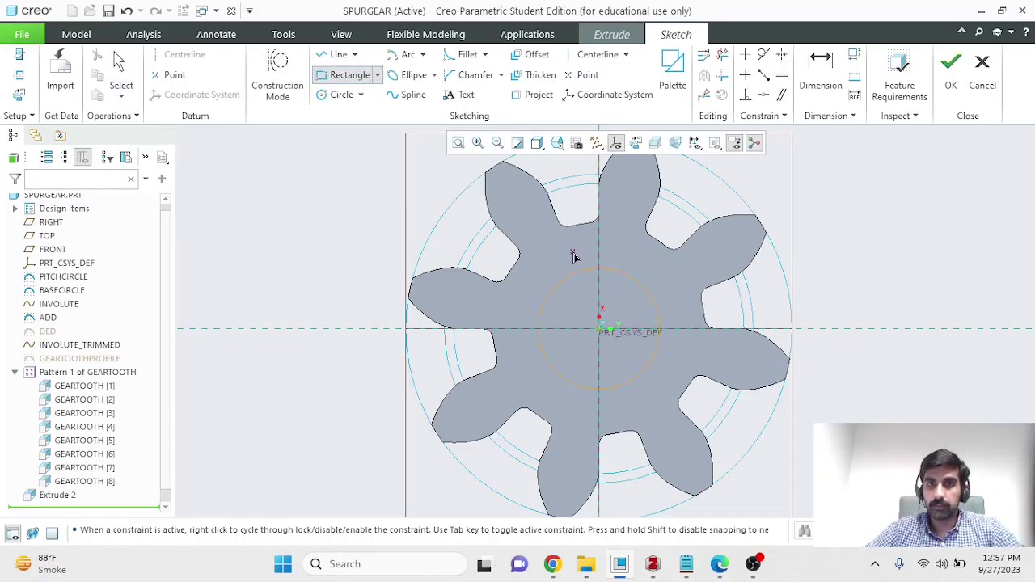
{"action": "left_click", "coordinate": [625, 306]}
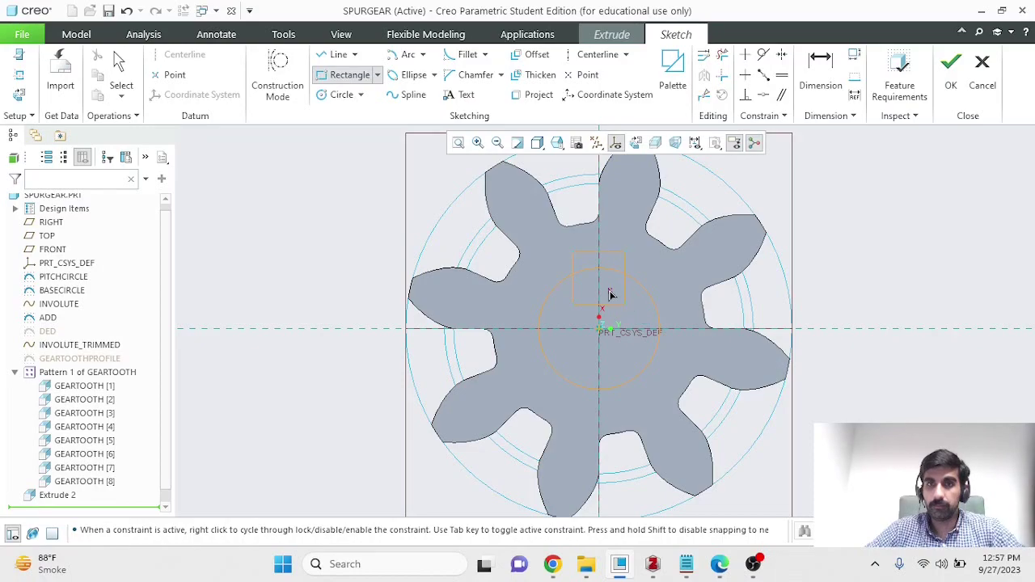
{"action": "middle_click", "coordinate": [651, 260]}
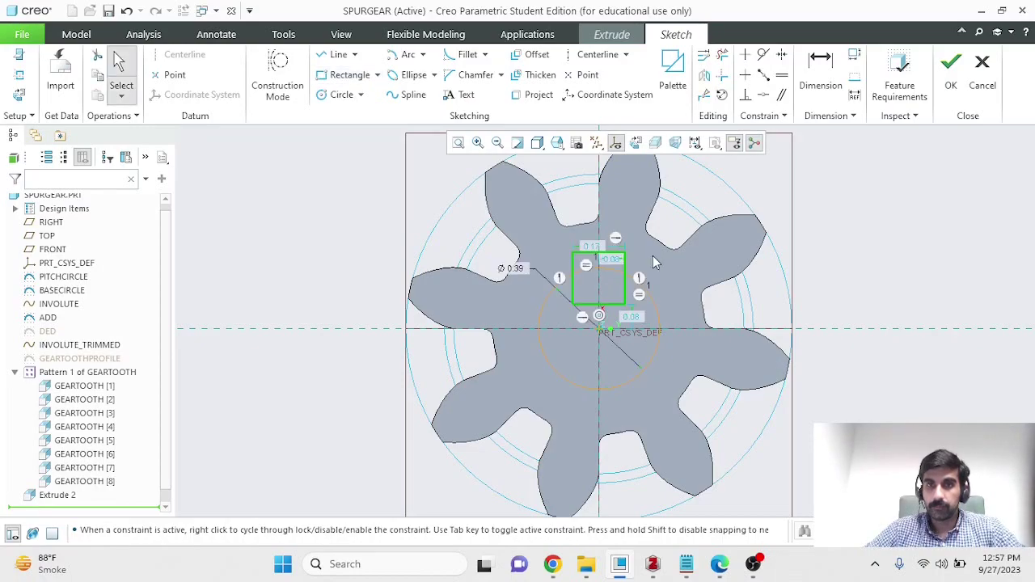
{"action": "double_click", "coordinate": [594, 245]}
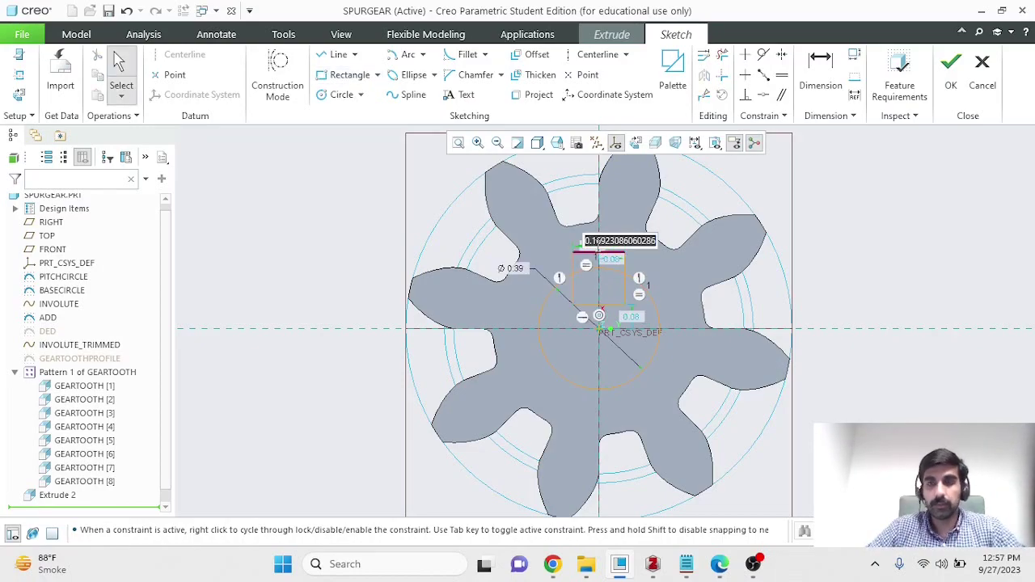
{"action": "left_click", "coordinate": [954, 229]}
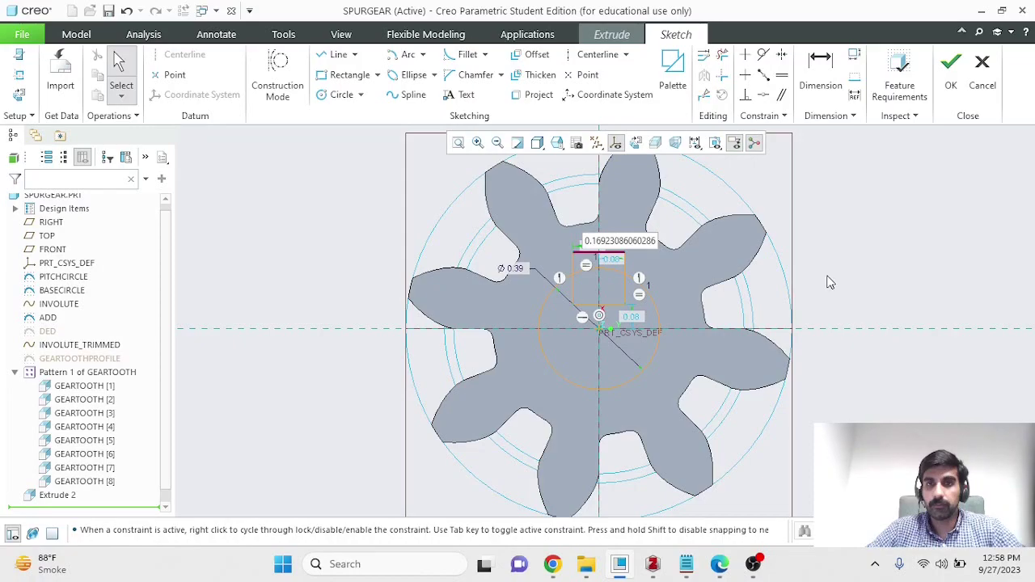
{"action": "left_click", "coordinate": [118, 68]}
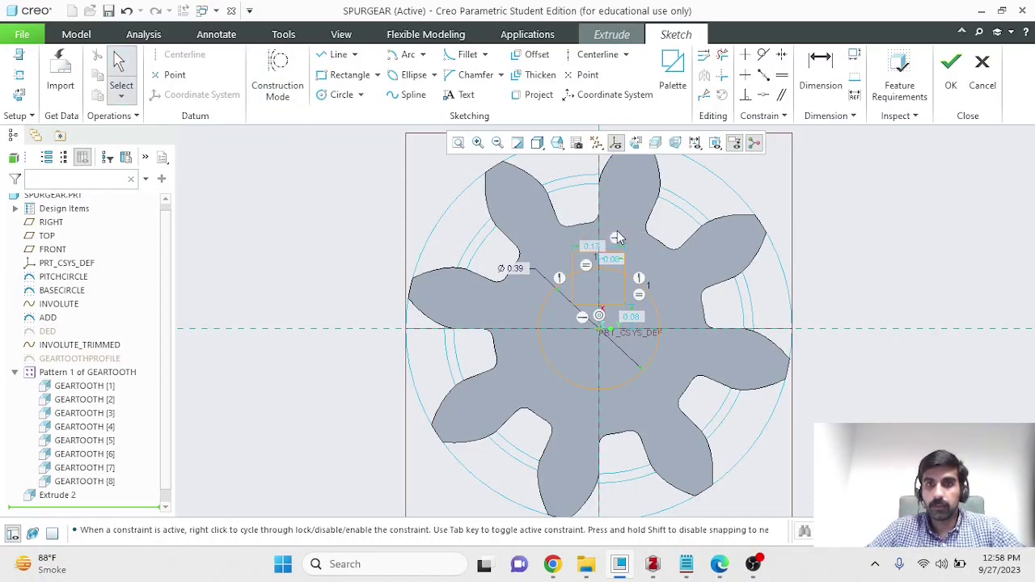
{"action": "left_click", "coordinate": [599, 254]}
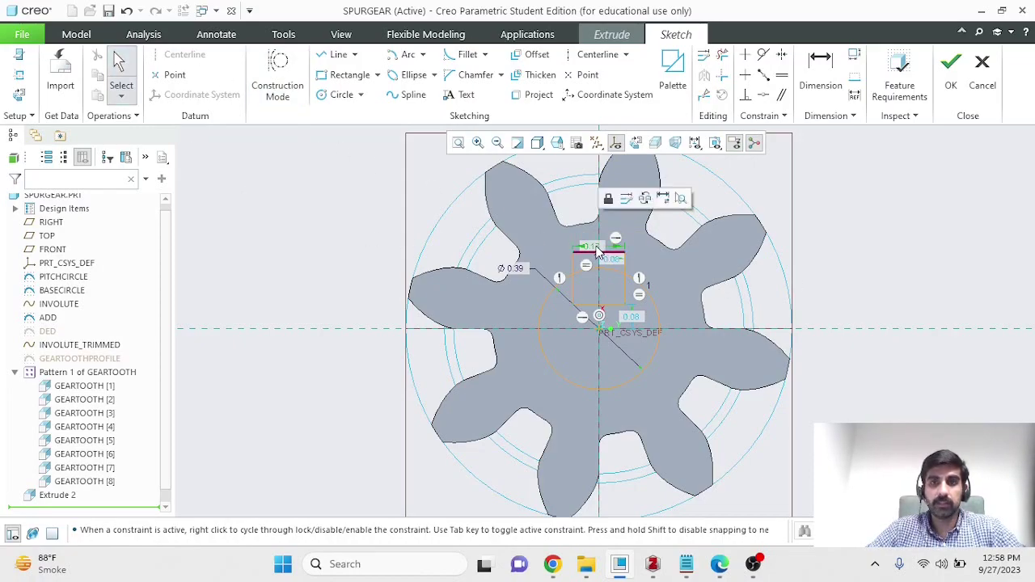
{"action": "double_click", "coordinate": [597, 250]}
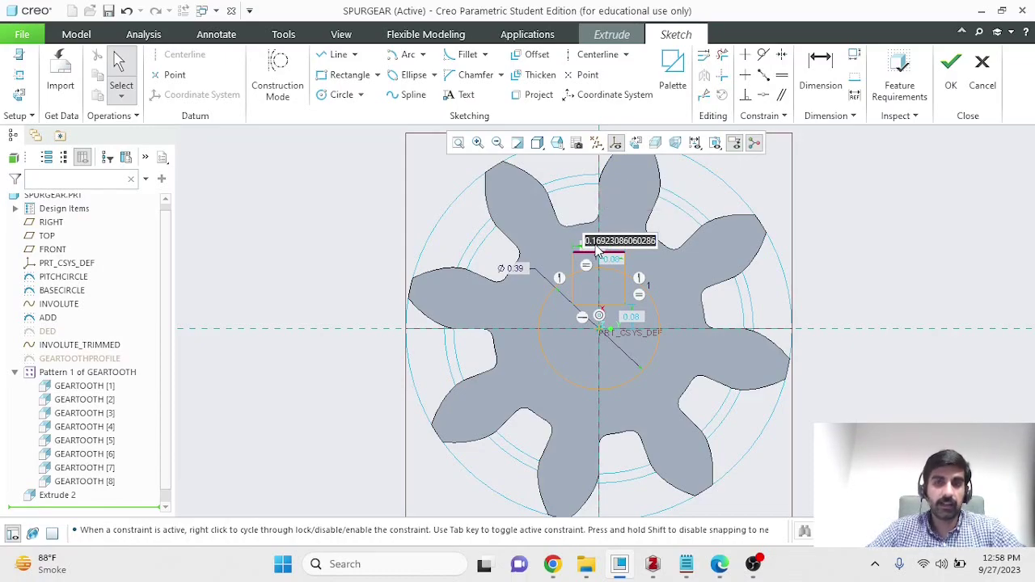
{"action": "left_click", "coordinate": [352, 224]}
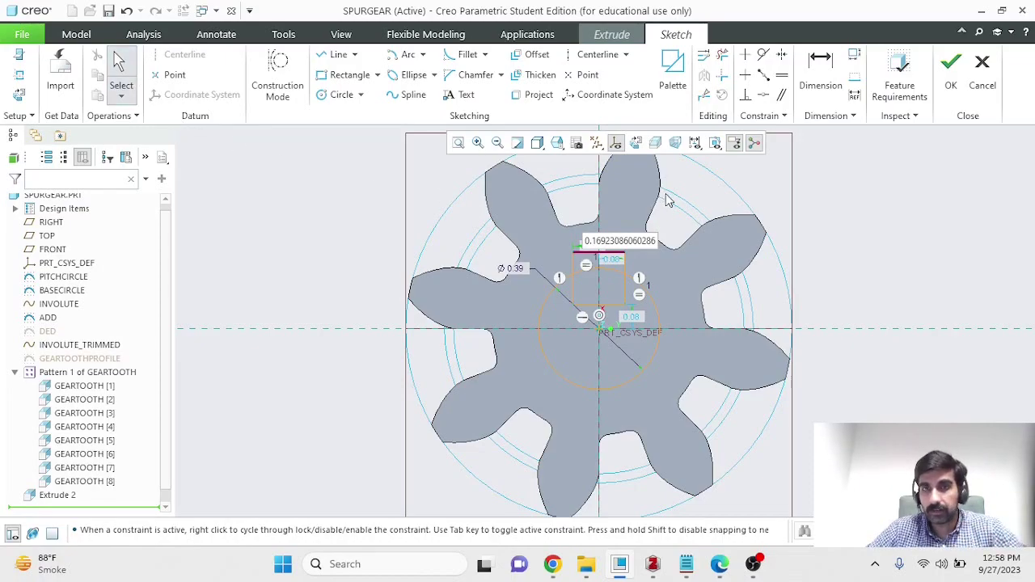
- Set the square's width to 0.19 in the Modify Dimensions dialog
{"action": "scroll", "coordinate": [668, 200], "scroll_direction": "up", "scroll_amount": 1}
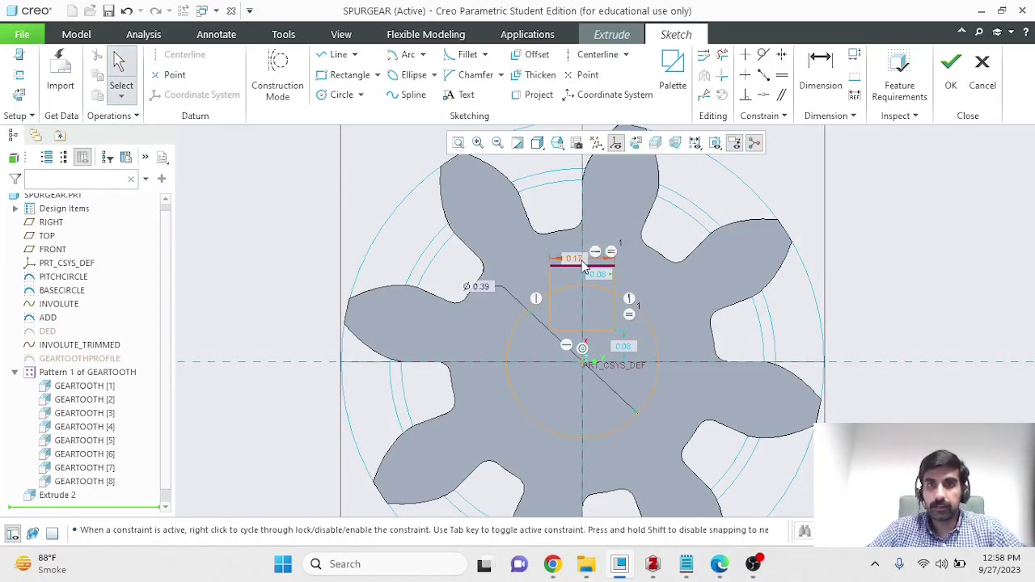
{"action": "left_click", "coordinate": [580, 267]}
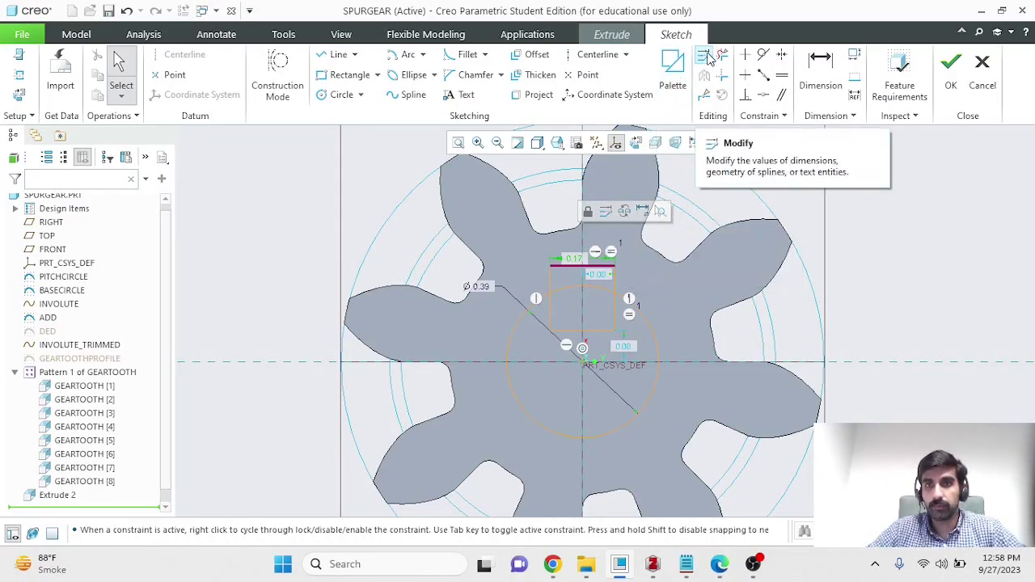
{"action": "left_click", "coordinate": [612, 211]}
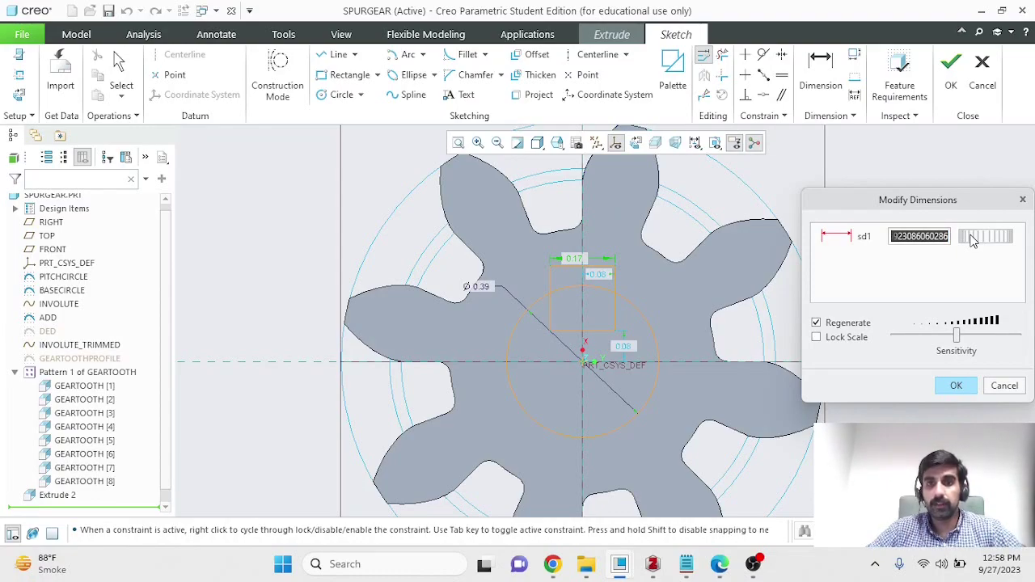
{"action": "mouse_move", "coordinate": [973, 240]}
{"action": "left_mouse_down"}
{"action": "mouse_move", "coordinate": [998, 237]}
{"action": "mouse_move", "coordinate": [973, 244]}
{"action": "mouse_move", "coordinate": [982, 237]}
{"action": "left_mouse_up"}
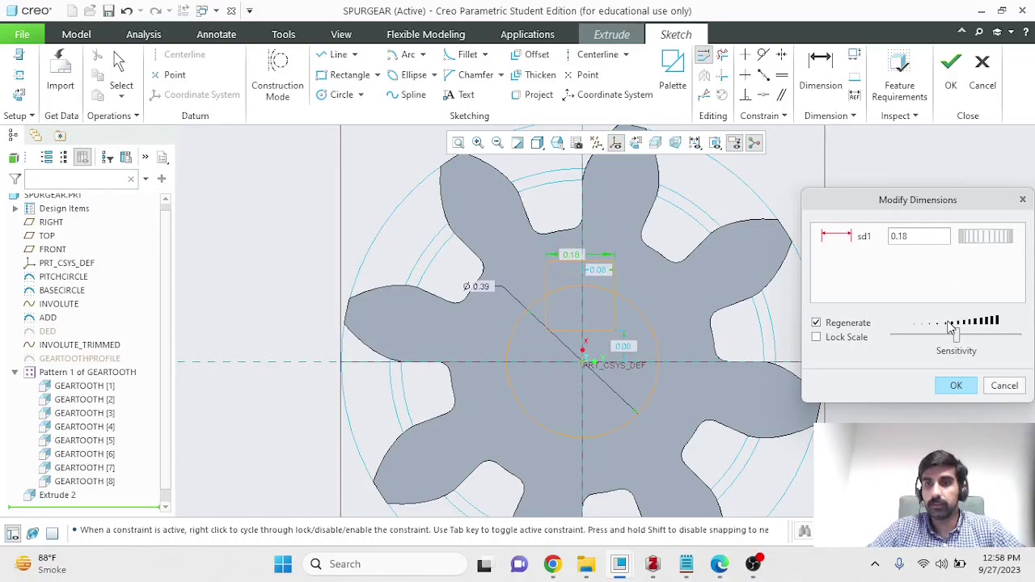
{"action": "left_click_drag", "start_coordinate": [960, 338], "coordinate": [987, 337]}
{"action": "mouse_move", "coordinate": [973, 238]}
{"action": "left_mouse_down"}
{"action": "mouse_move", "coordinate": [982, 236]}
{"action": "mouse_move", "coordinate": [977, 244]}
{"action": "left_mouse_up"}
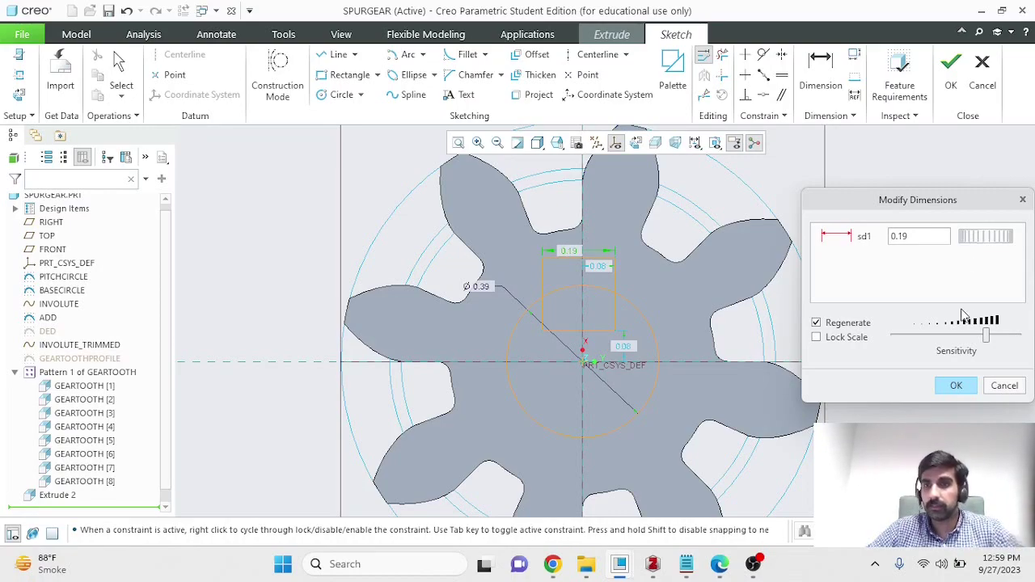
{"action": "left_click", "coordinate": [942, 386]}
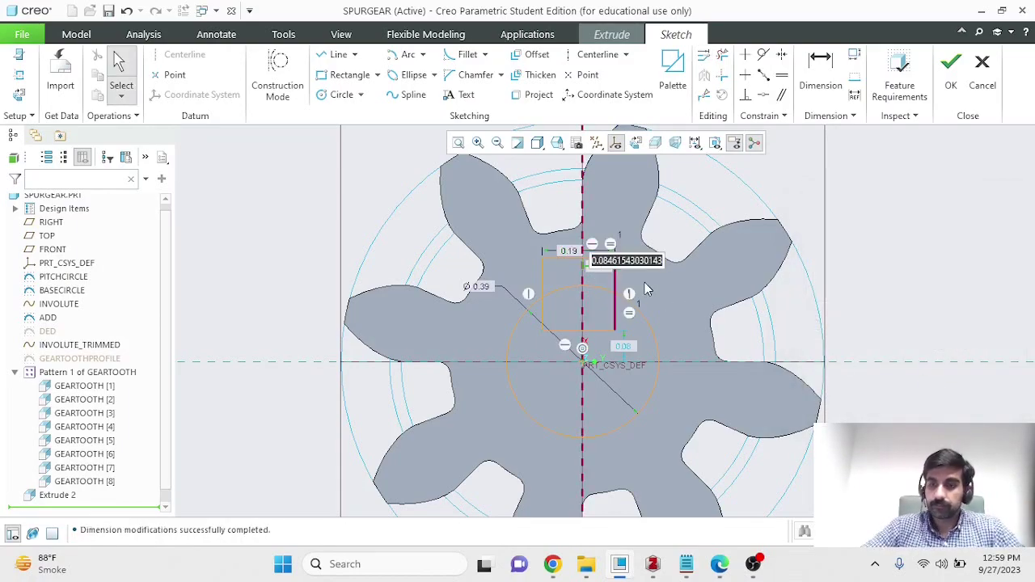
- Center the square on the vertical reference by setting its side's offset to 0.19/2
{"action": "double_click", "coordinate": [598, 274]}
{"action": "type", "text": "0.19"}
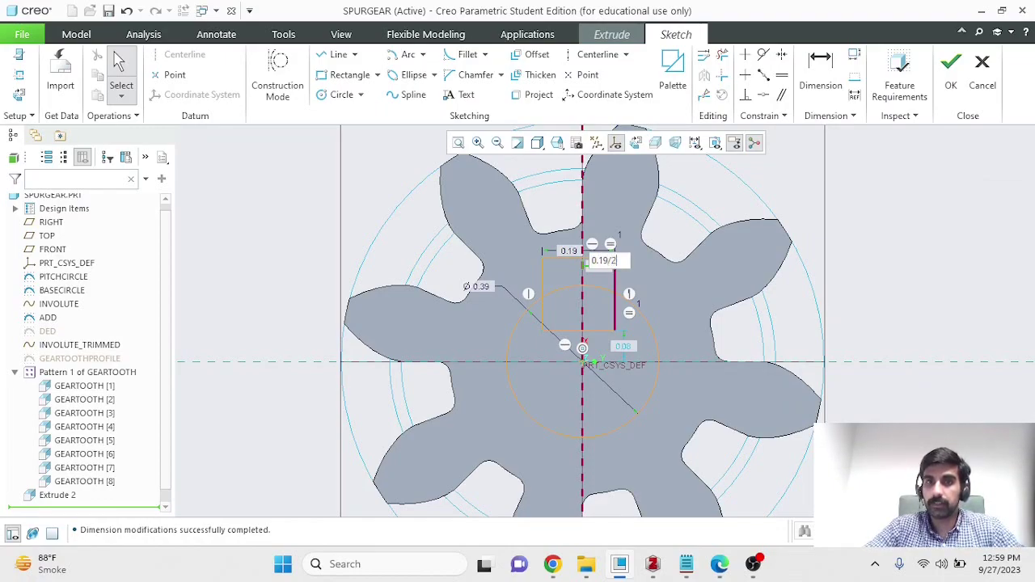
{"action": "type", "text": "/2"}
{"action": "key", "text": "Return"}
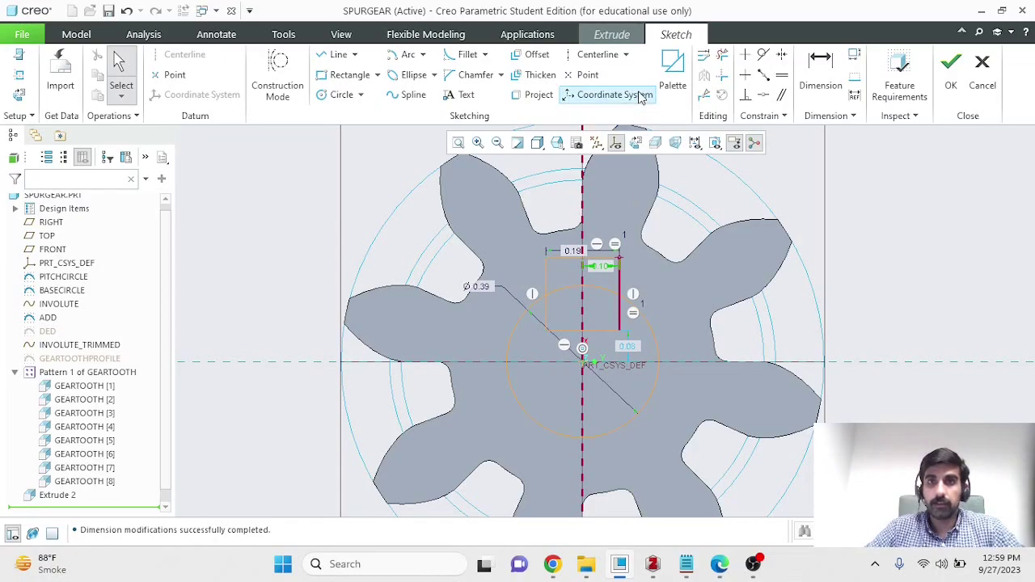
- Trim the overlapping segments inside the circle and square to leave one closed keyhole outline
{"action": "left_click", "coordinate": [722, 54]}
{"action": "mouse_move", "coordinate": [621, 374]}
{"action": "left_mouse_down"}
{"action": "mouse_move", "coordinate": [601, 284]}
{"action": "mouse_move", "coordinate": [569, 293]}
{"action": "mouse_move", "coordinate": [567, 327]}
{"action": "mouse_move", "coordinate": [548, 323]}
{"action": "mouse_move", "coordinate": [599, 316]}
{"action": "left_mouse_up"}
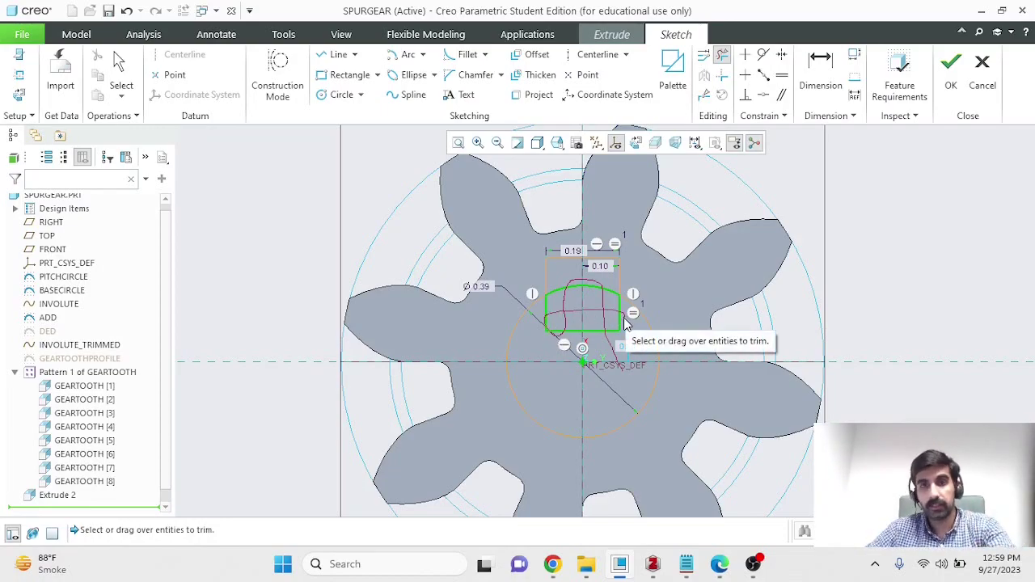
{"action": "left_click_drag", "start_coordinate": [625, 323], "coordinate": [620, 320]}
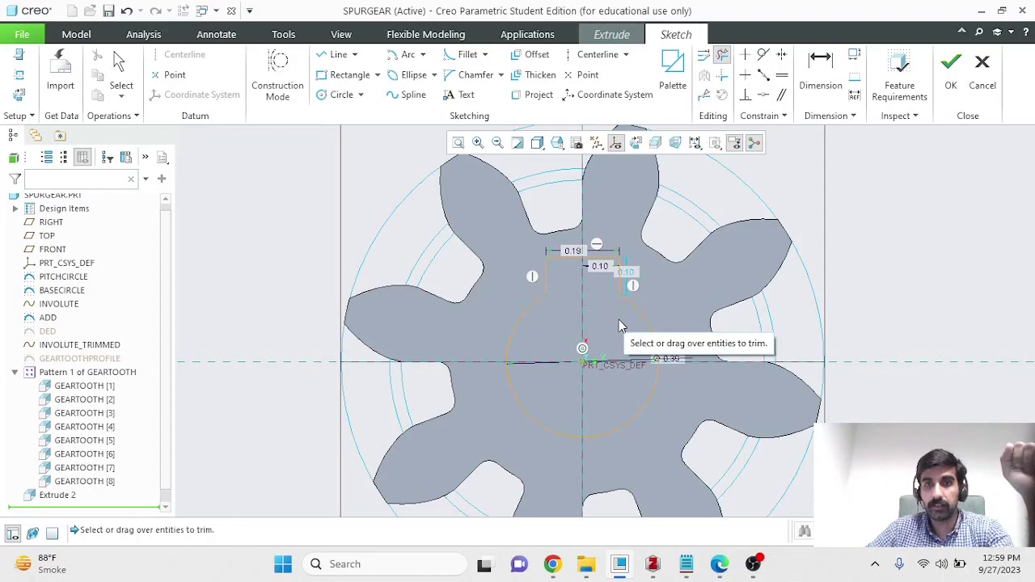
{"action": "scroll", "coordinate": [614, 303], "scroll_direction": "down", "scroll_amount": 2}
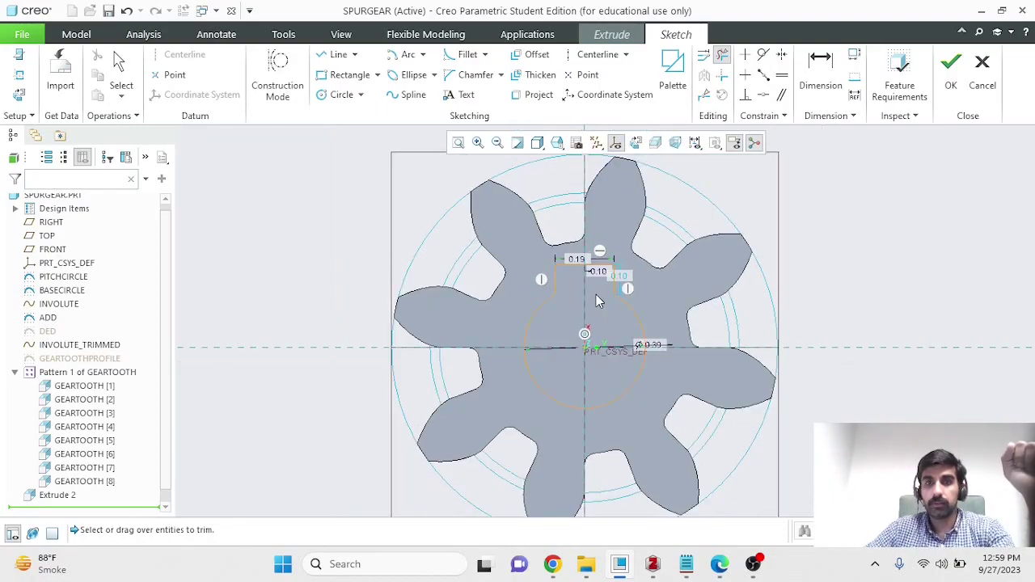
{"action": "middle_click", "coordinate": [617, 306]}
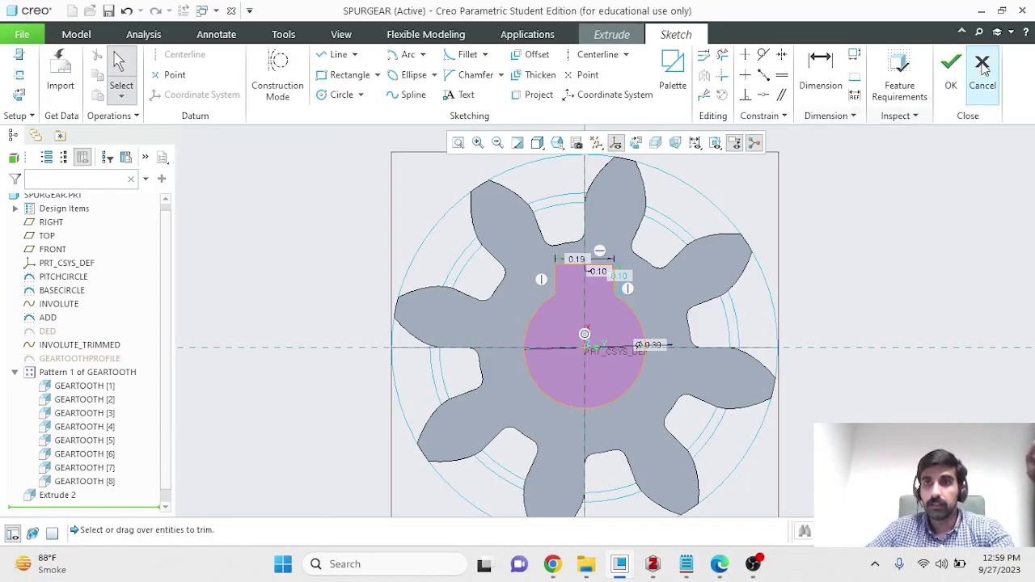
- Finish the sketch and extrude it into the gear body as a material-removing cut 0.43 deep
{"action": "left_click", "coordinate": [952, 68]}
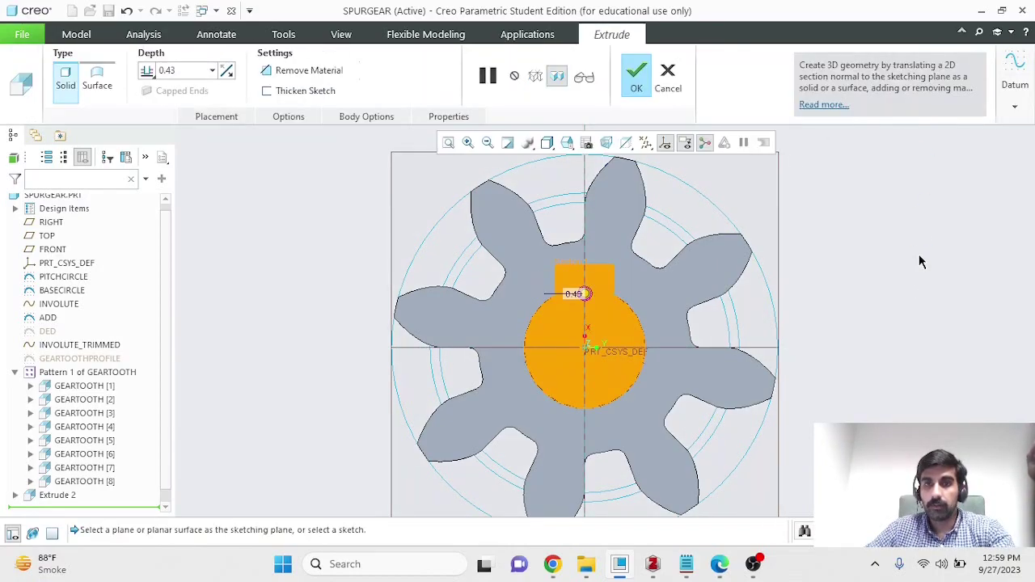
{"action": "left_click", "coordinate": [581, 320]}
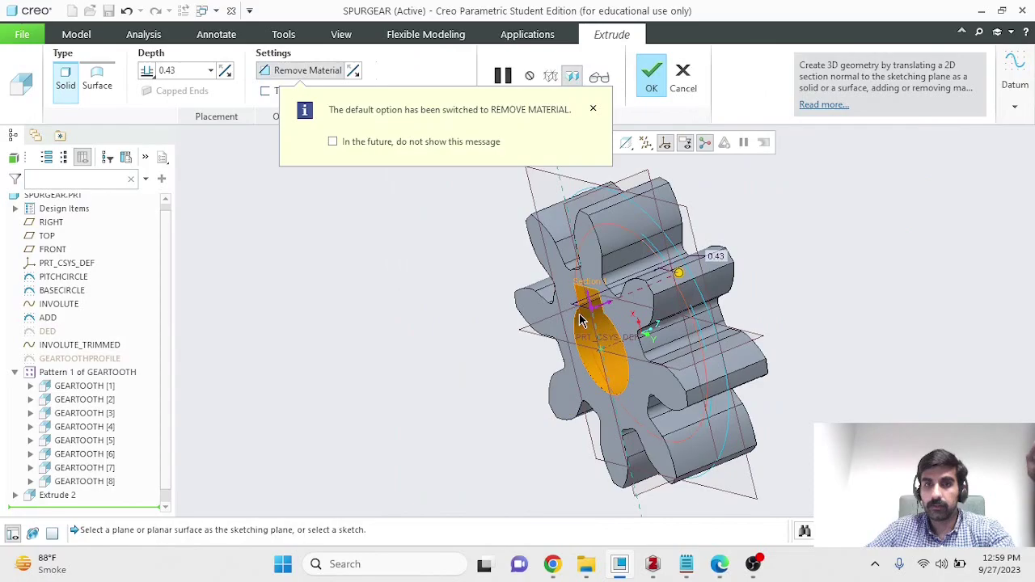
{"action": "middle_click_drag", "start_coordinate": [886, 277], "coordinate": [910, 243]}
{"action": "scroll", "coordinate": [910, 243], "scroll_direction": "up", "scroll_amount": 2}
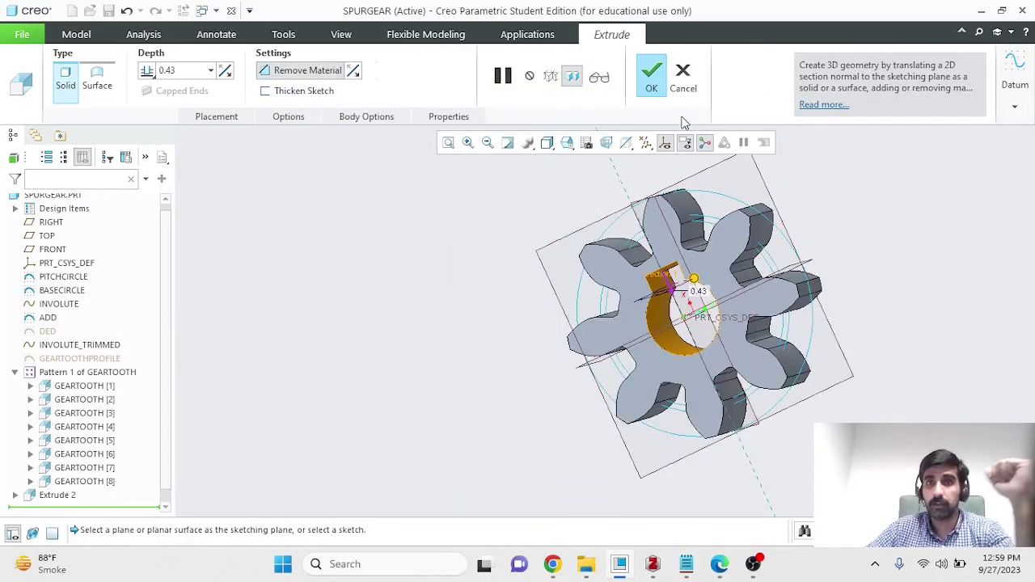
{"action": "left_click", "coordinate": [655, 84]}
- Compare the gear with the reference picture and circle labels in the Spur Gear CAD Task PDF in Edge
{"action": "middle_click_drag", "start_coordinate": [889, 291], "coordinate": [908, 303]}
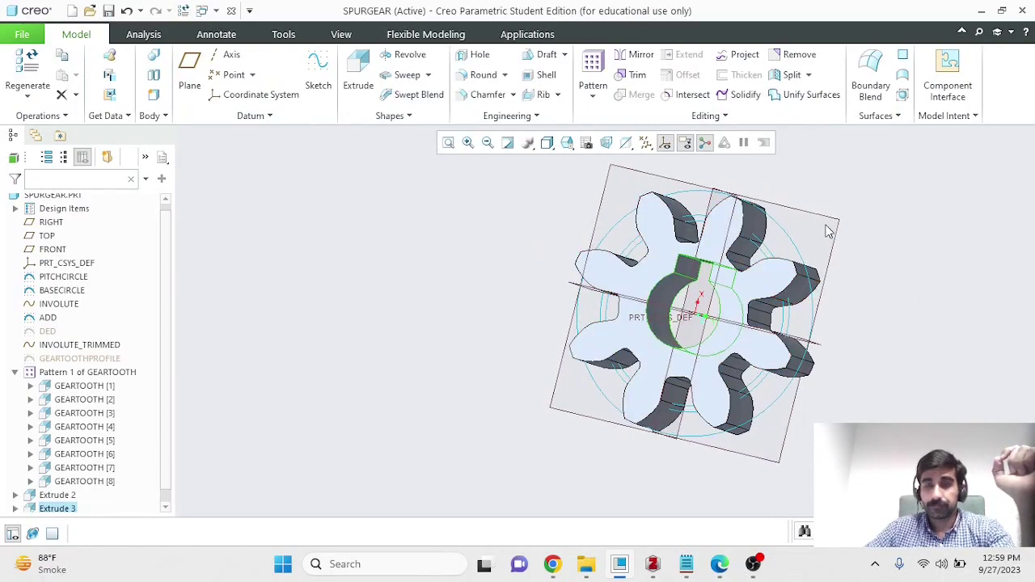
{"action": "scroll", "coordinate": [833, 249], "scroll_direction": "down", "scroll_amount": 3}
{"action": "scroll", "coordinate": [879, 338], "scroll_direction": "up", "scroll_amount": 3}
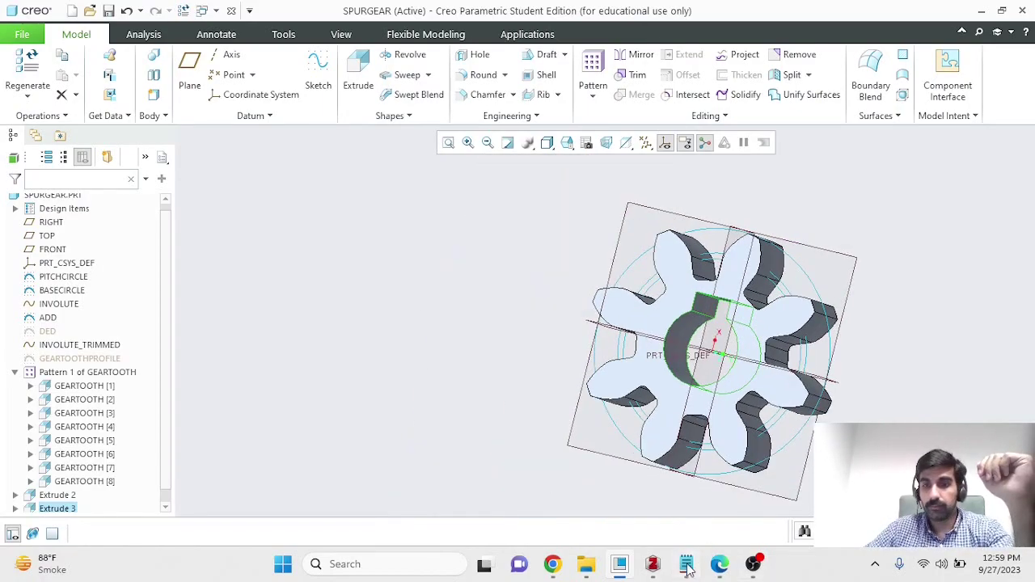
{"action": "left_click", "coordinate": [719, 563]}
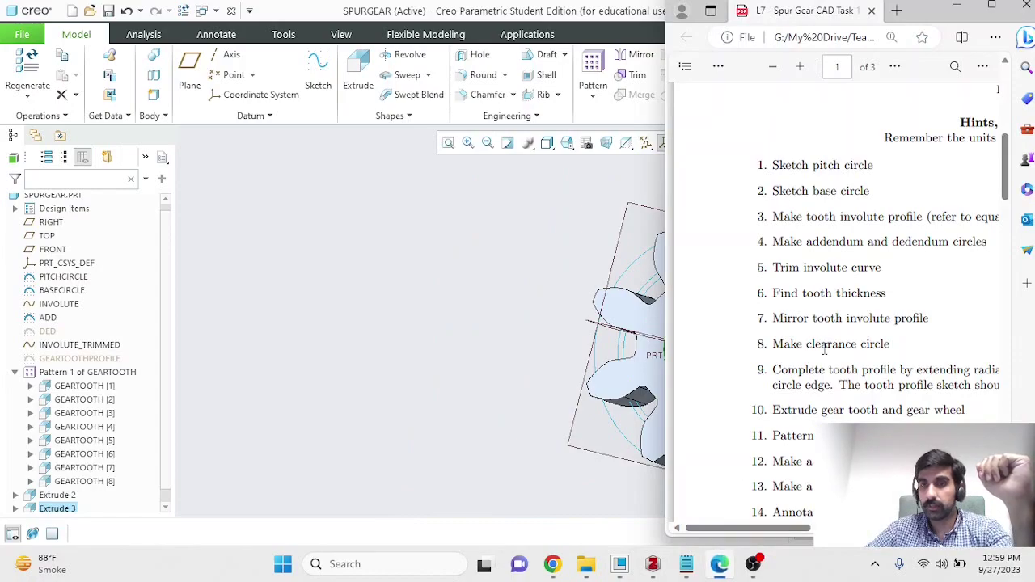
{"action": "scroll", "coordinate": [846, 318], "scroll_direction": "down", "scroll_amount": 10}
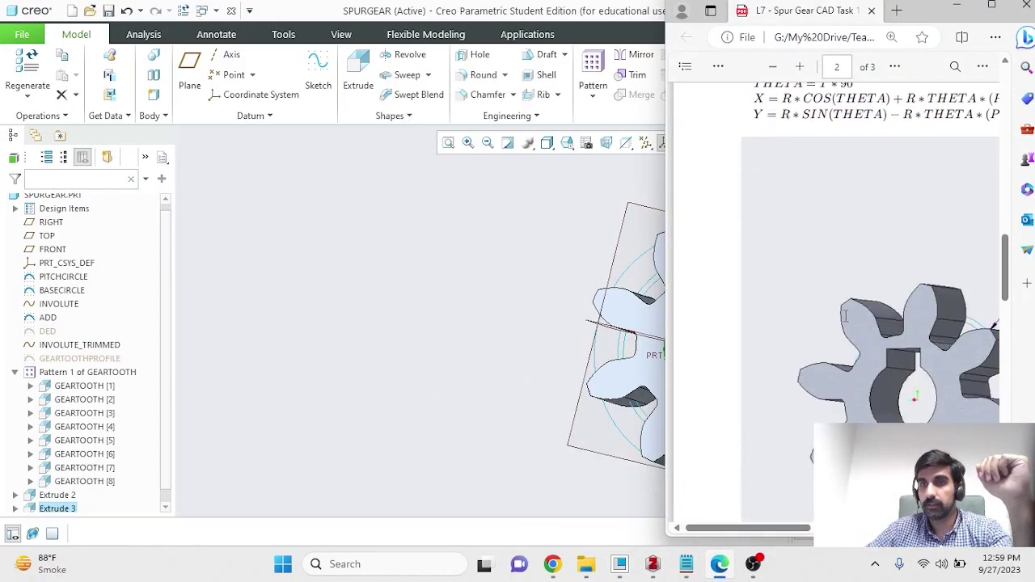
{"action": "scroll", "coordinate": [868, 374], "scroll_direction": "right", "scroll_amount": 3}
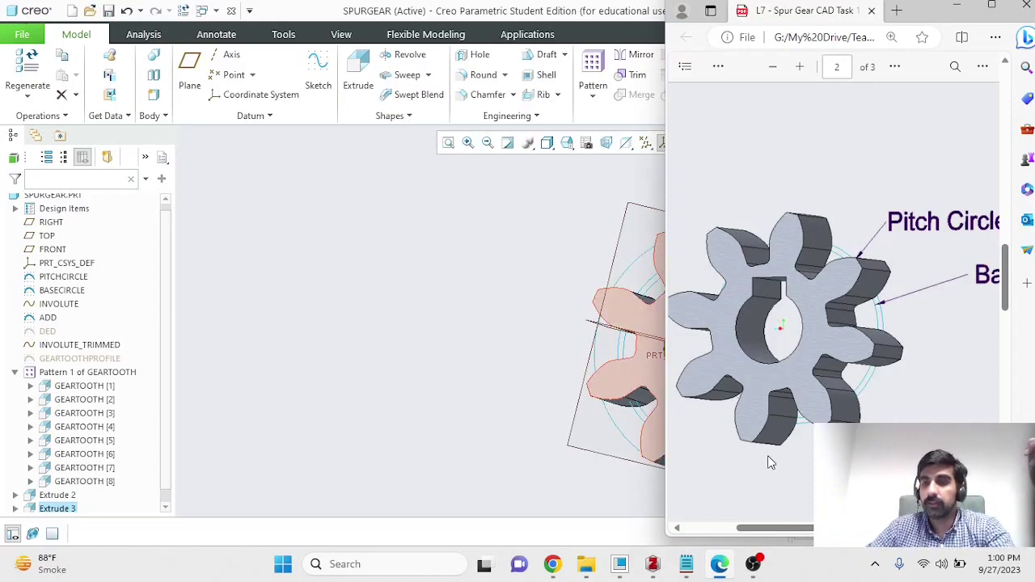
{"action": "left_click_drag", "start_coordinate": [796, 534], "coordinate": [849, 534]}
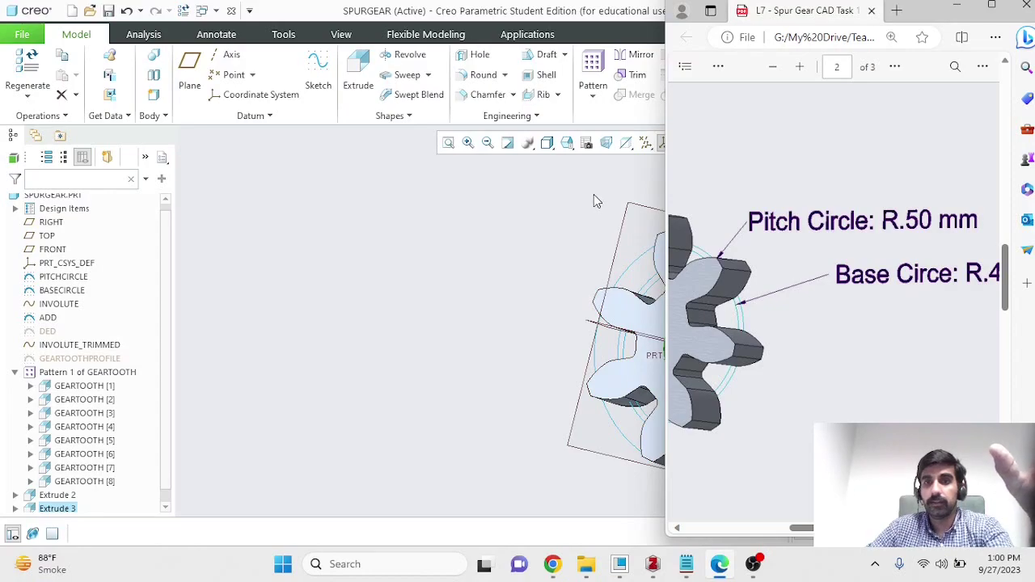
- Return to the Creo model and hide the ADD circle sketch
{"action": "left_click", "coordinate": [623, 212]}
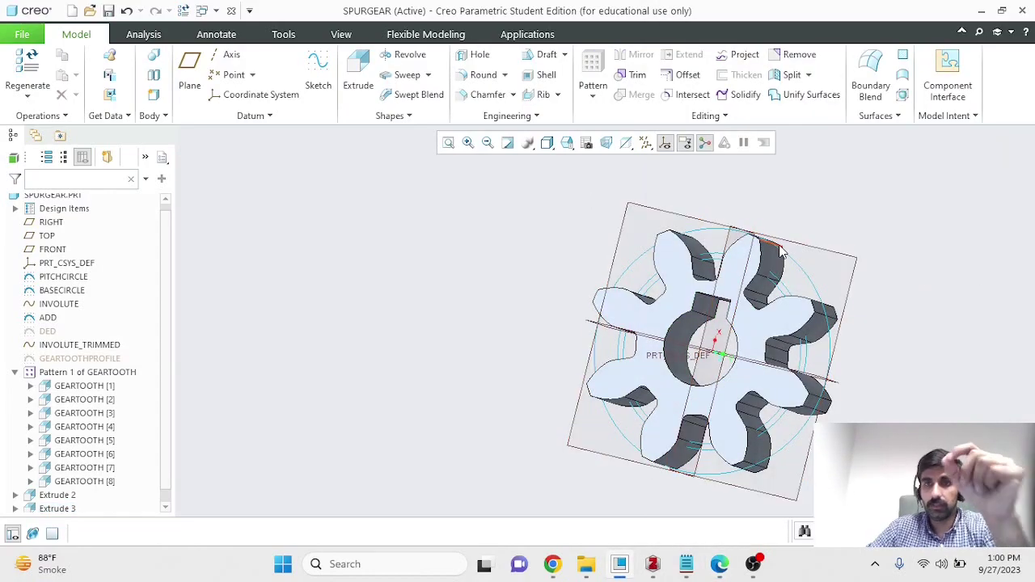
{"action": "left_click", "coordinate": [805, 278]}
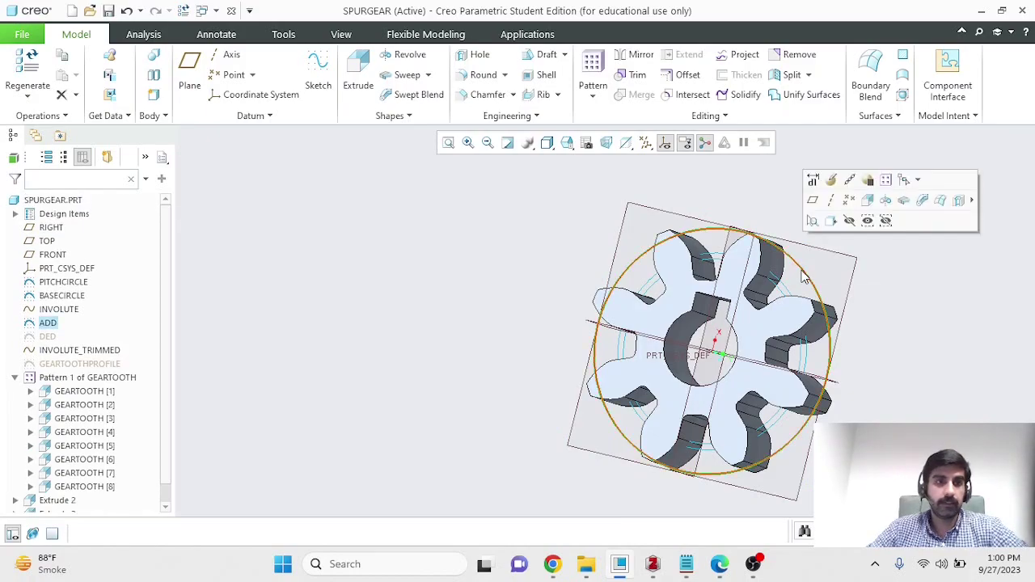
{"action": "left_click", "coordinate": [50, 325]}
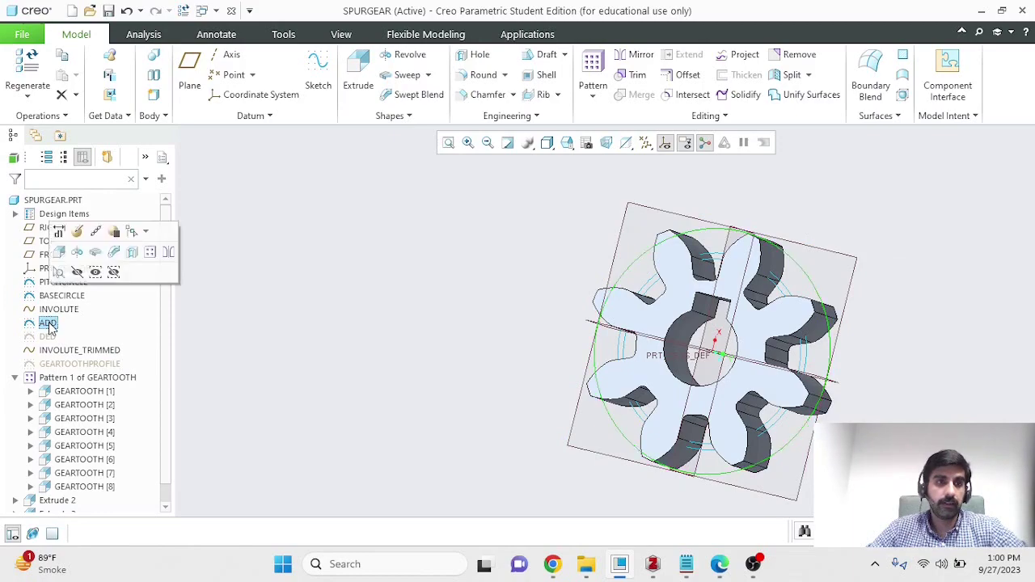
{"action": "left_click", "coordinate": [78, 273]}
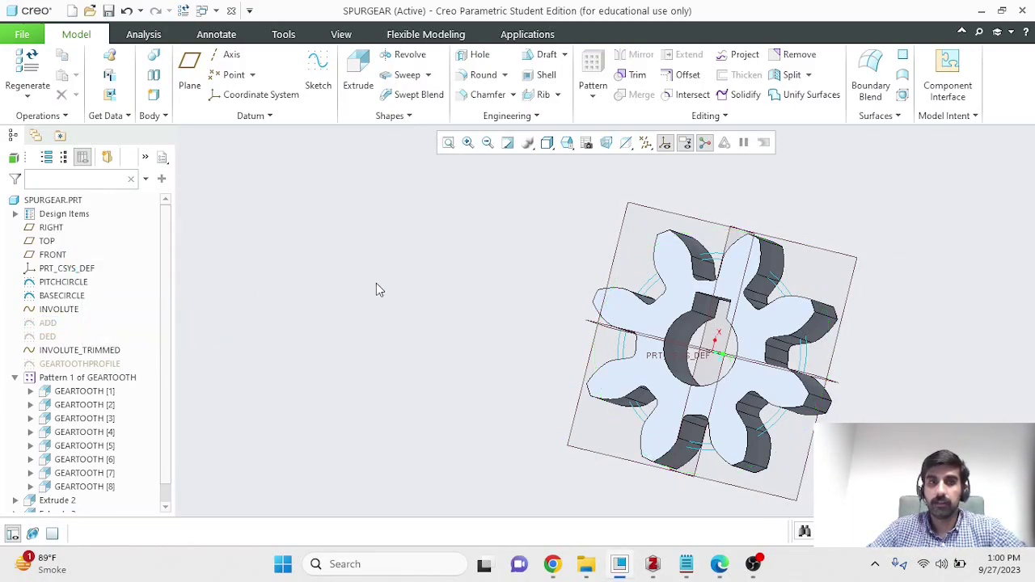
- Show the ADD circle sketch and hide it again
{"action": "left_click", "coordinate": [47, 324]}
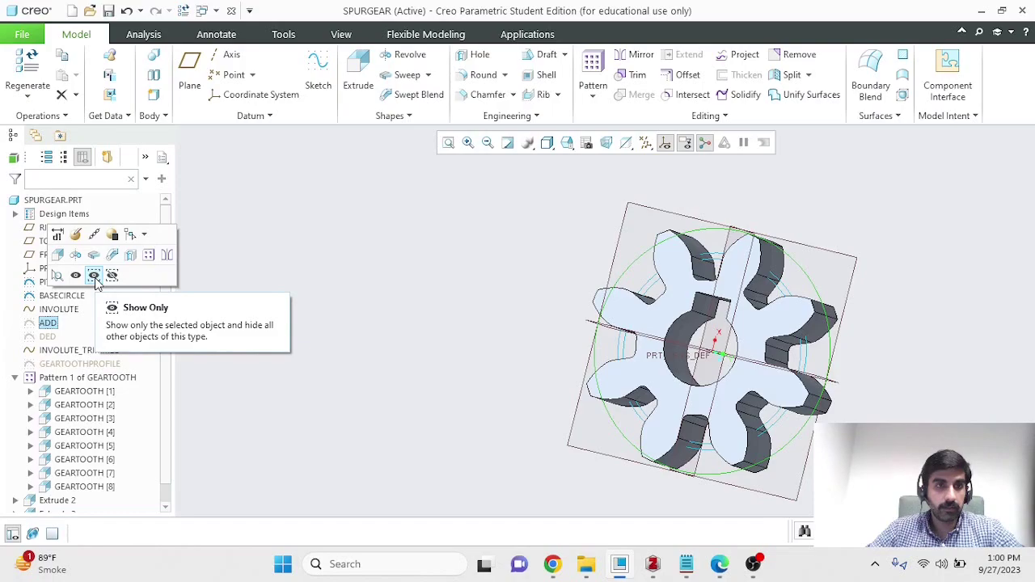
{"action": "left_click", "coordinate": [76, 276]}
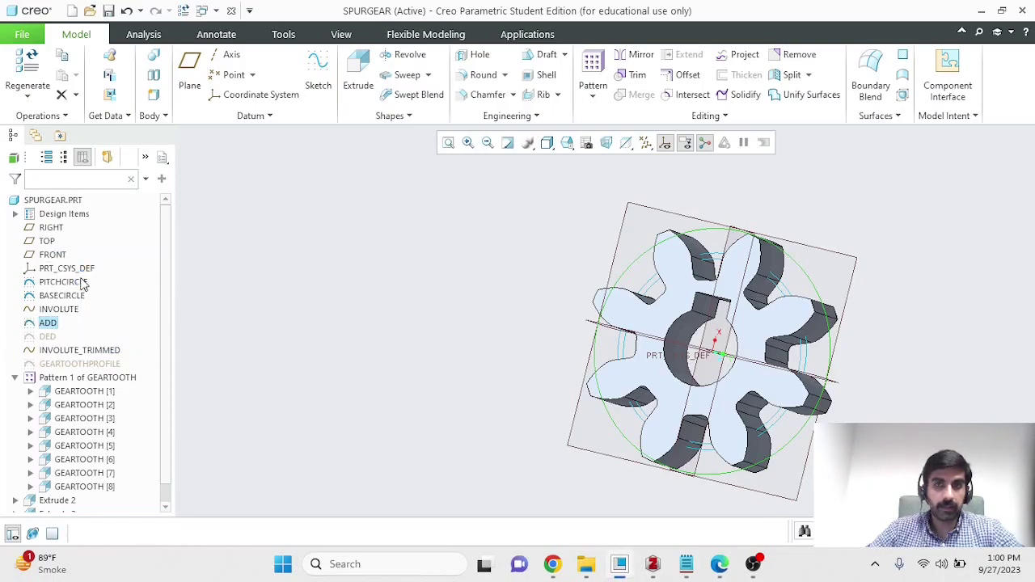
{"action": "left_click", "coordinate": [50, 324]}
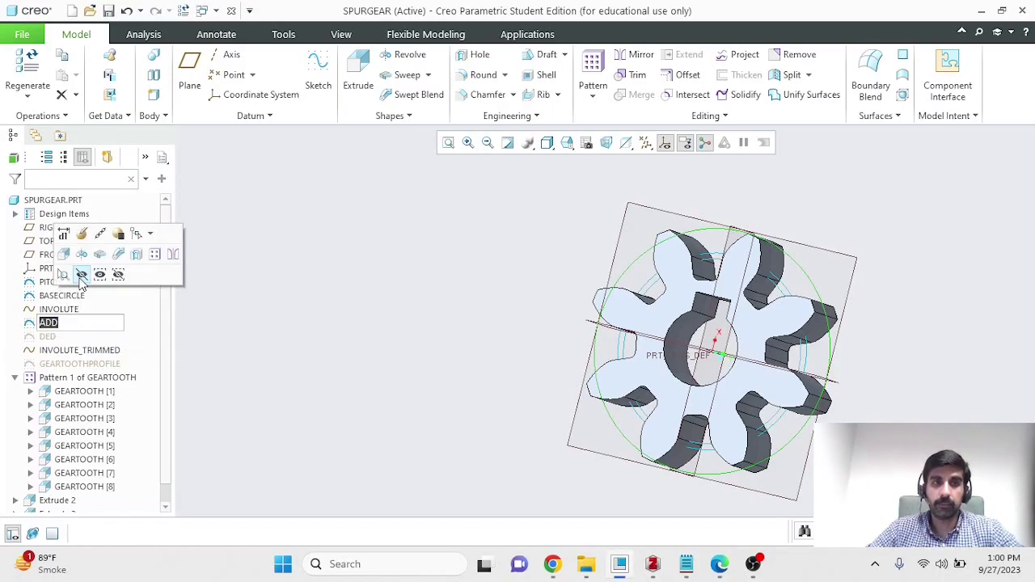
{"action": "left_click", "coordinate": [81, 276]}
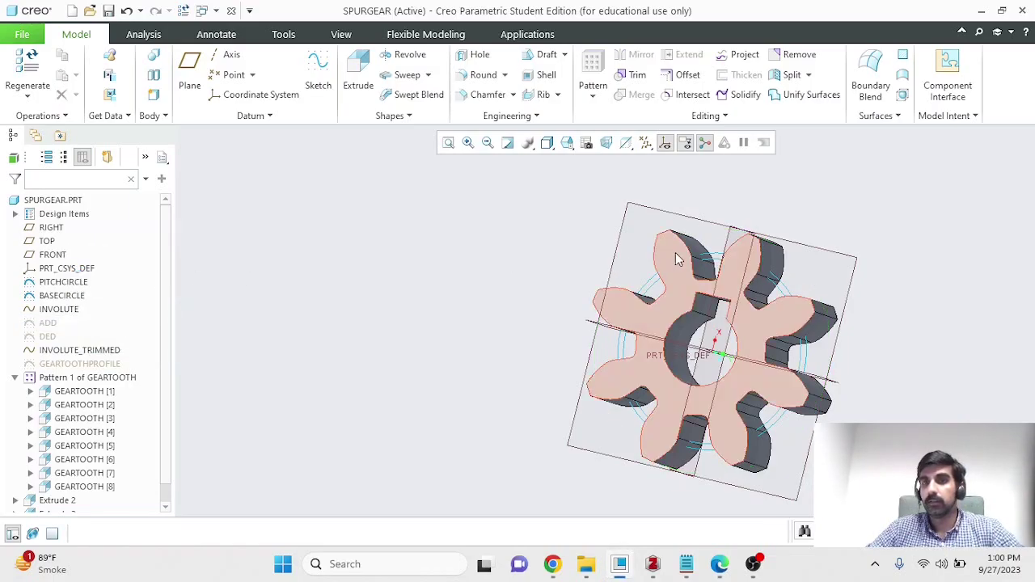
- Turn off the display of all datum planes, axes, points and coordinate systems around the gear
{"action": "scroll", "coordinate": [886, 285], "scroll_direction": "down", "scroll_amount": 1}
{"action": "mouse_move", "coordinate": [907, 331]}
{"action": "middle_mouse_down"}
{"action": "mouse_move", "coordinate": [902, 307]}
{"action": "mouse_move", "coordinate": [917, 365]}
{"action": "mouse_move", "coordinate": [908, 326]}
{"action": "mouse_move", "coordinate": [890, 338]}
{"action": "middle_mouse_up"}
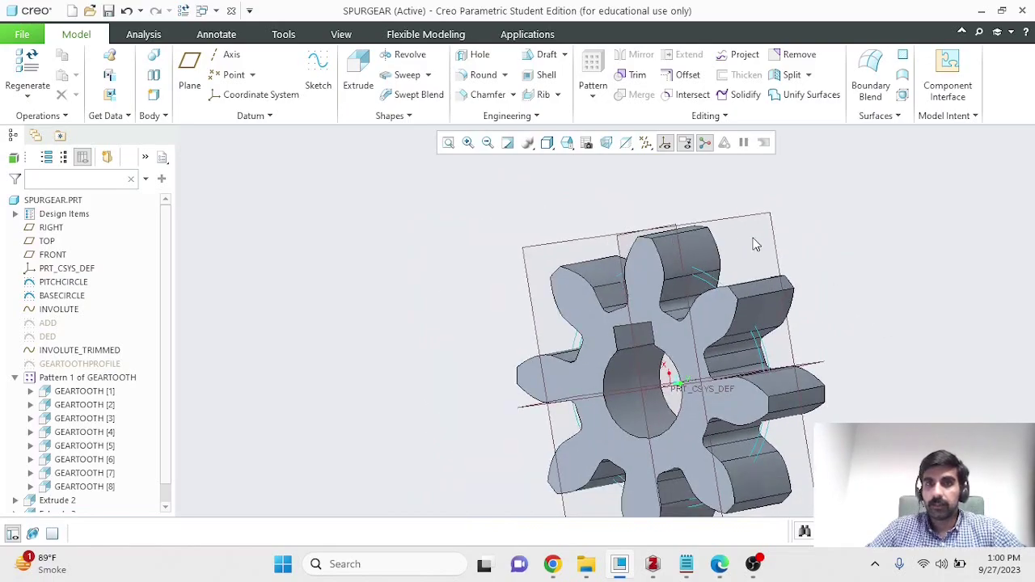
{"action": "left_click", "coordinate": [646, 143]}
{"action": "left_click", "coordinate": [646, 162]}
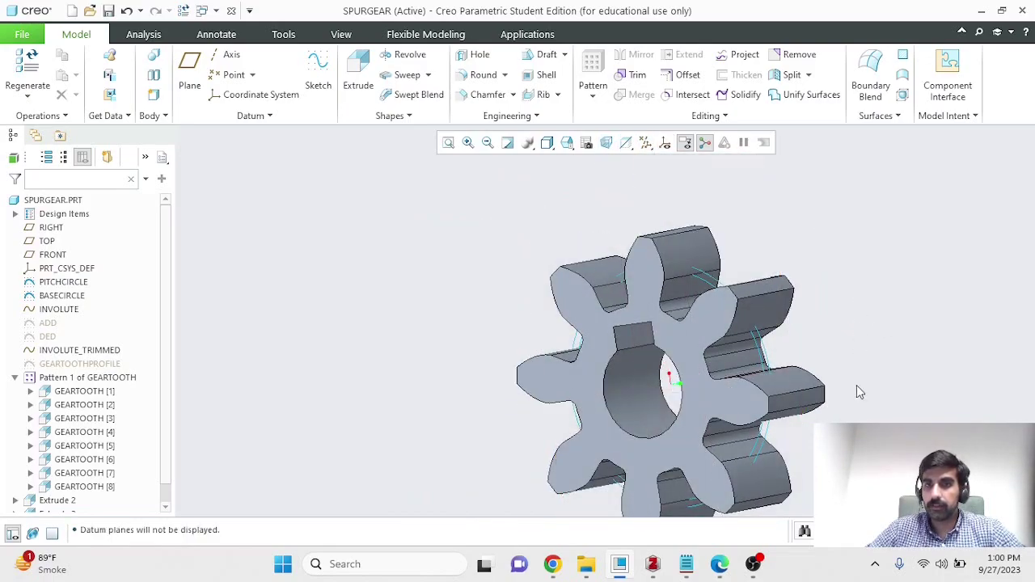
{"action": "middle_click_drag", "start_coordinate": [811, 474], "coordinate": [809, 449]}
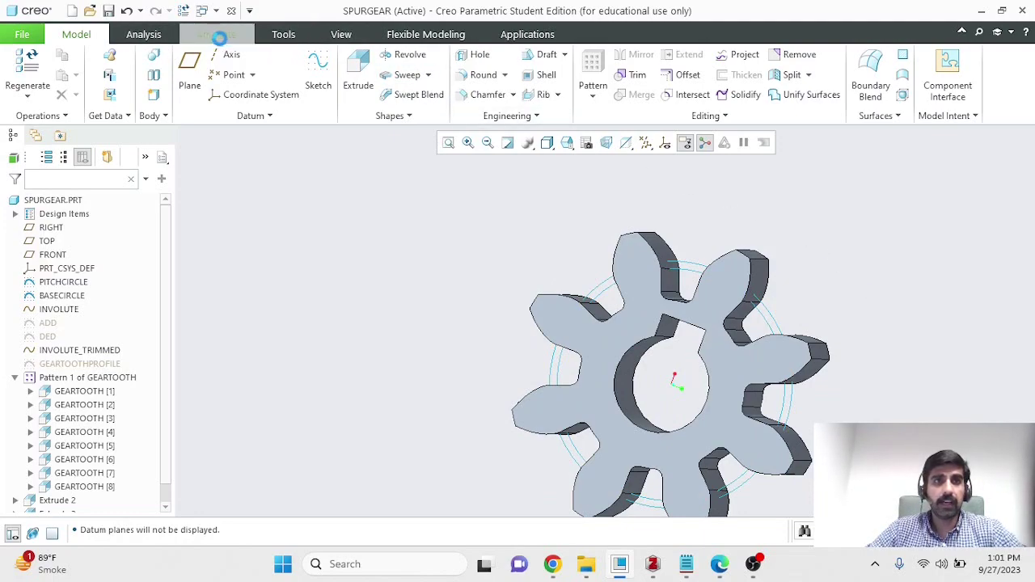
- Switch to the annotation environment and turn only the datum plane display back on
{"action": "left_click", "coordinate": [218, 34]}
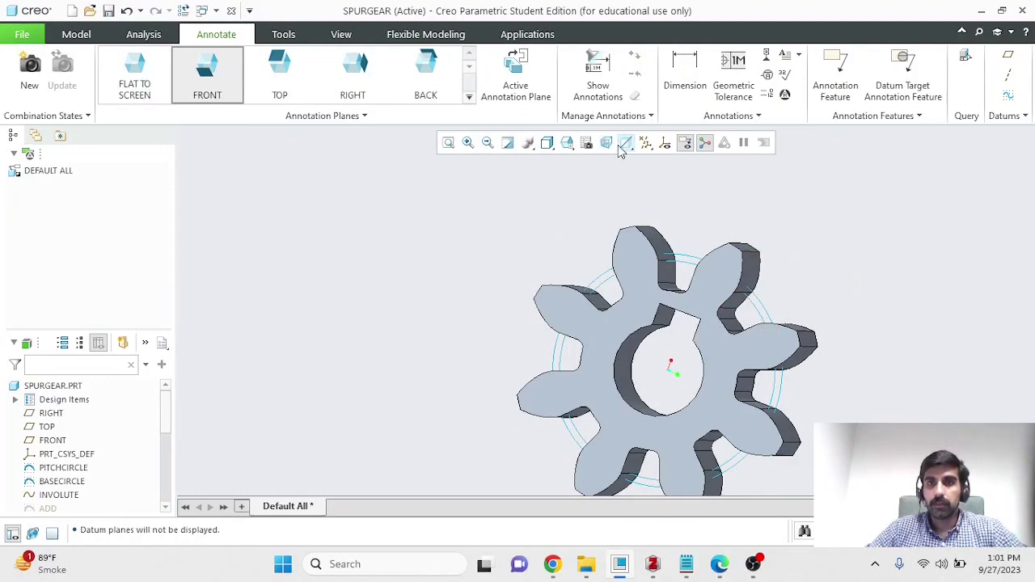
{"action": "left_click", "coordinate": [647, 143]}
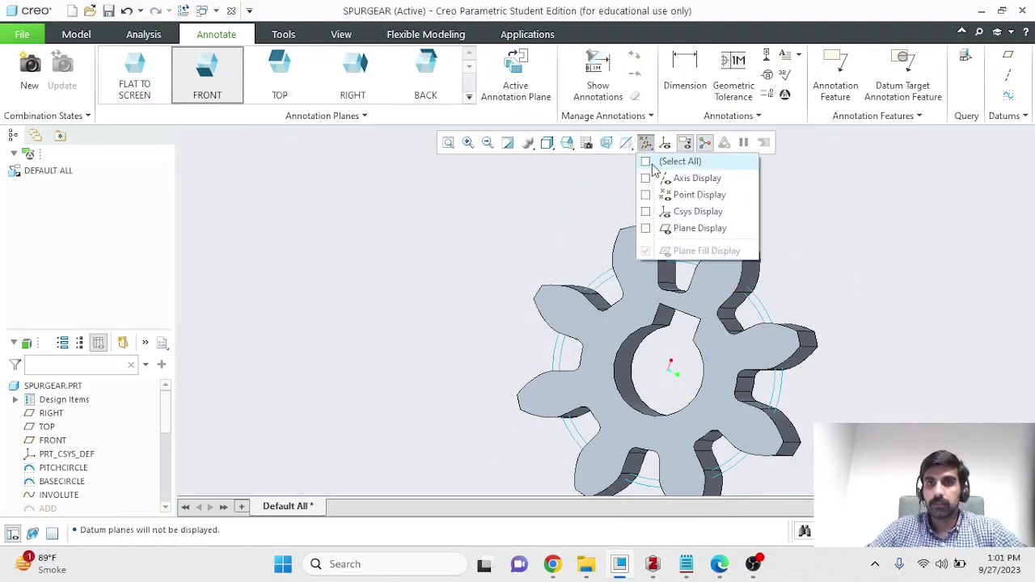
{"action": "left_click", "coordinate": [647, 230]}
{"action": "left_click", "coordinate": [1010, 256]}
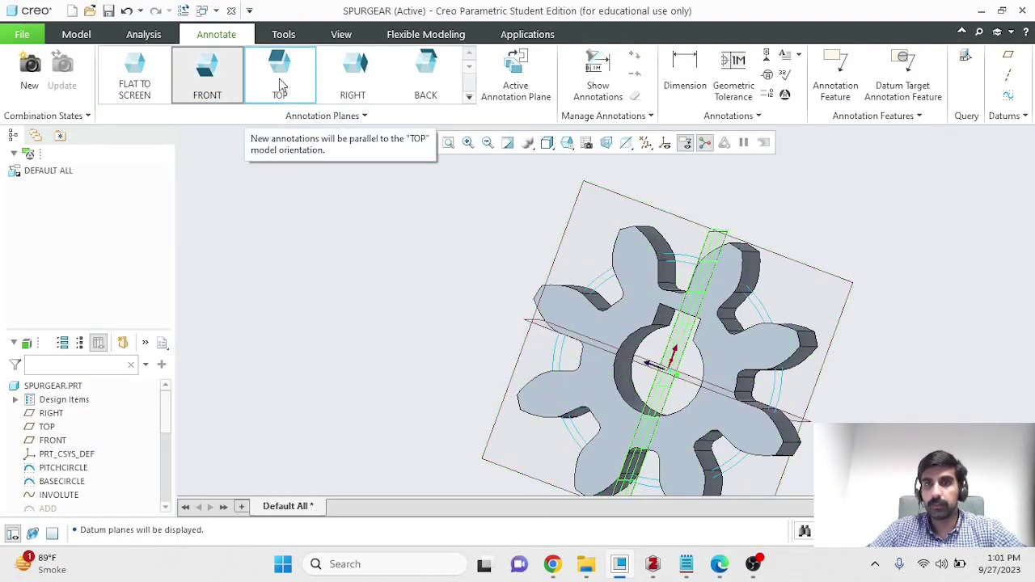
- Try the TOP and RIGHT annotation planes and set the annotation plane back to FRONT
{"action": "left_click", "coordinate": [281, 84]}
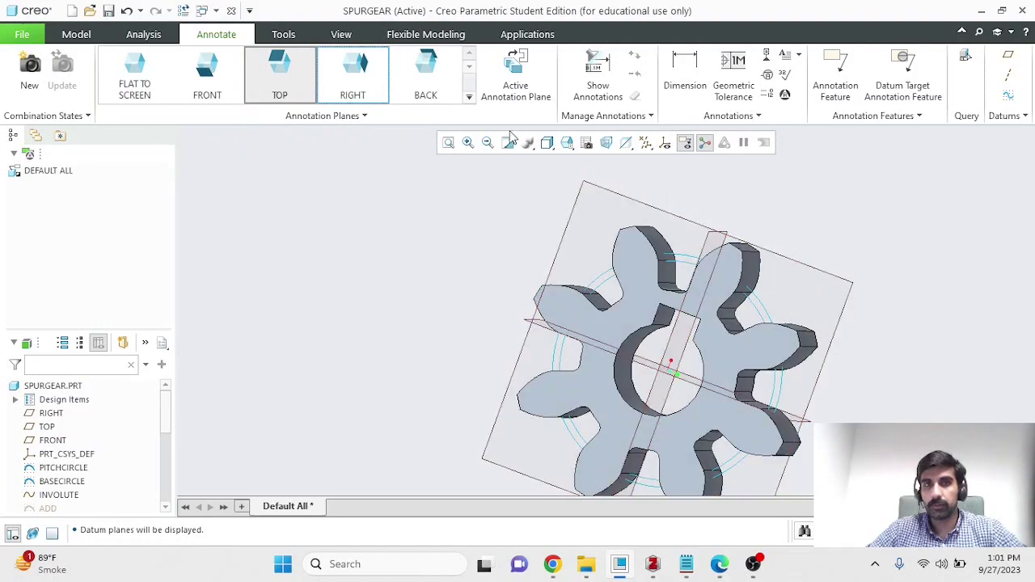
{"action": "left_click", "coordinate": [372, 86]}
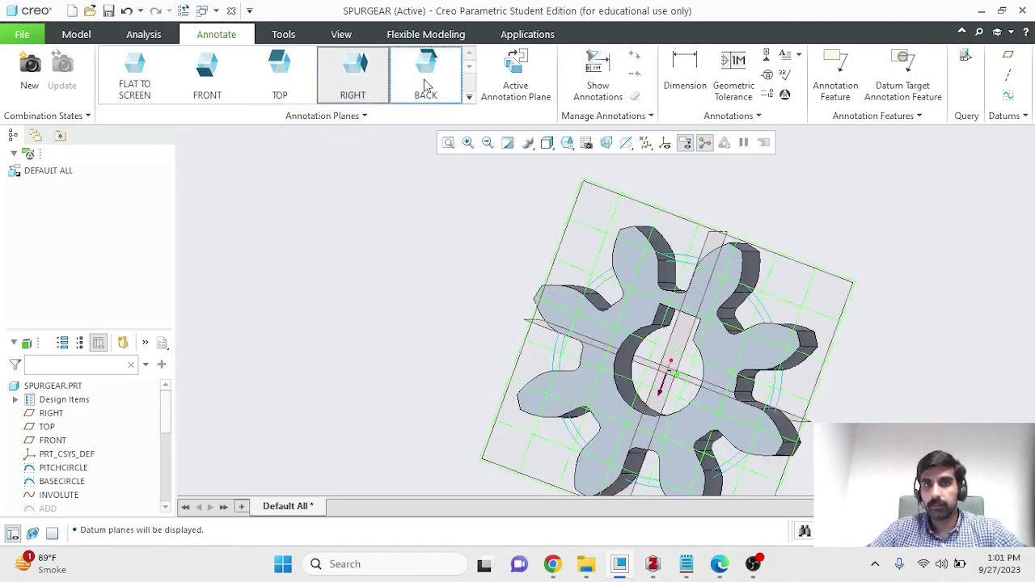
{"action": "left_click", "coordinate": [230, 87]}
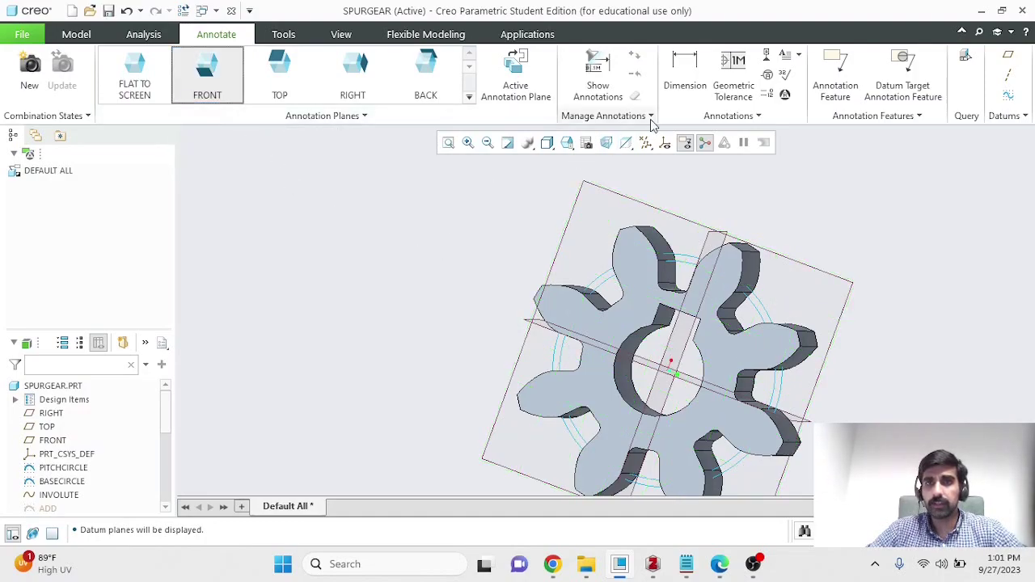
- Add a radius dimension to the pitch circle and place its text outside the gear
{"action": "left_click", "coordinate": [692, 72]}
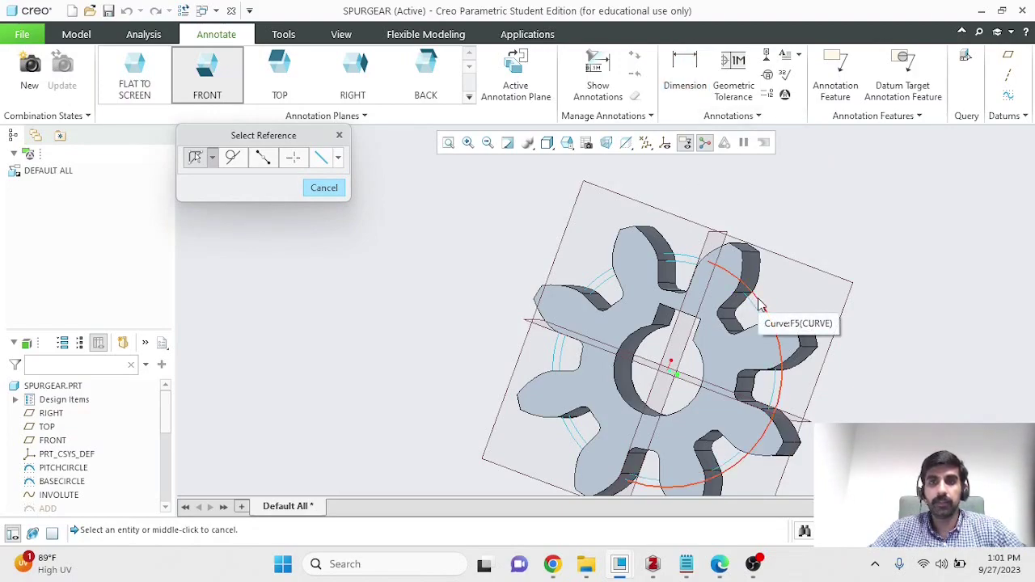
{"action": "left_click", "coordinate": [760, 304]}
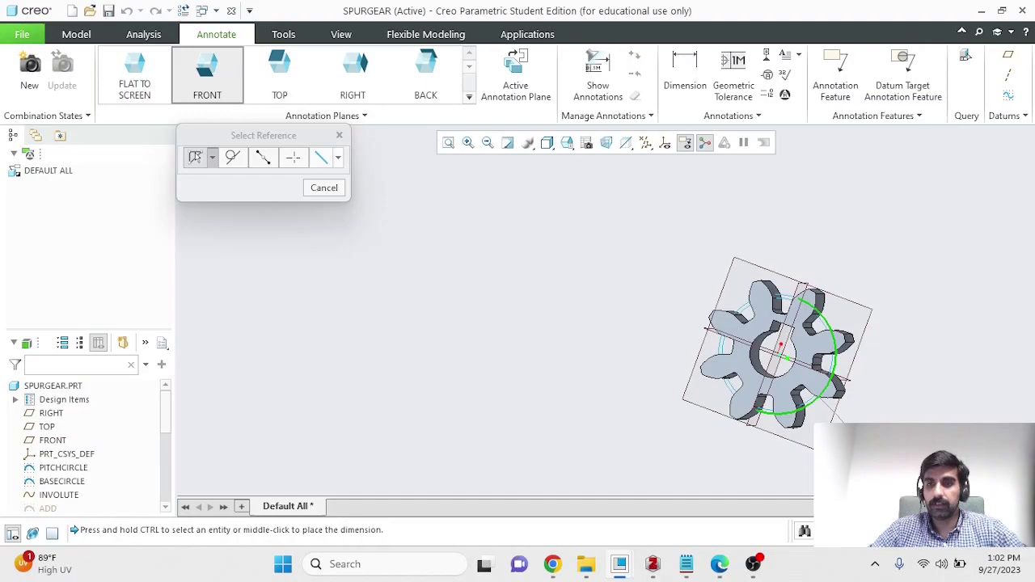
{"action": "middle_click", "coordinate": [728, 315]}
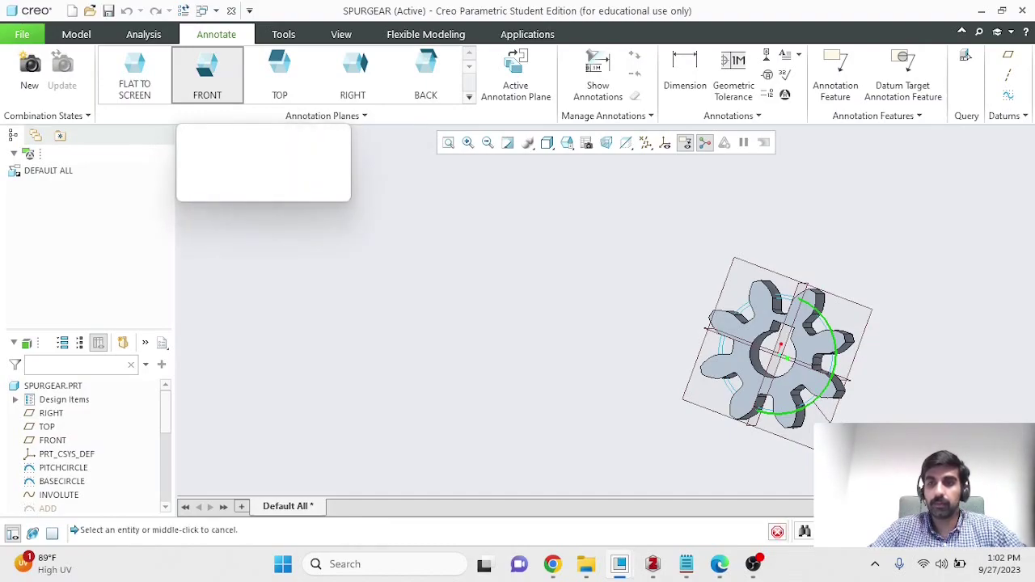
{"action": "mouse_move", "coordinate": [712, 300]}
{"action": "middle_mouse_down"}
{"action": "mouse_move", "coordinate": [738, 324]}
{"action": "mouse_move", "coordinate": [724, 295]}
{"action": "middle_mouse_up"}
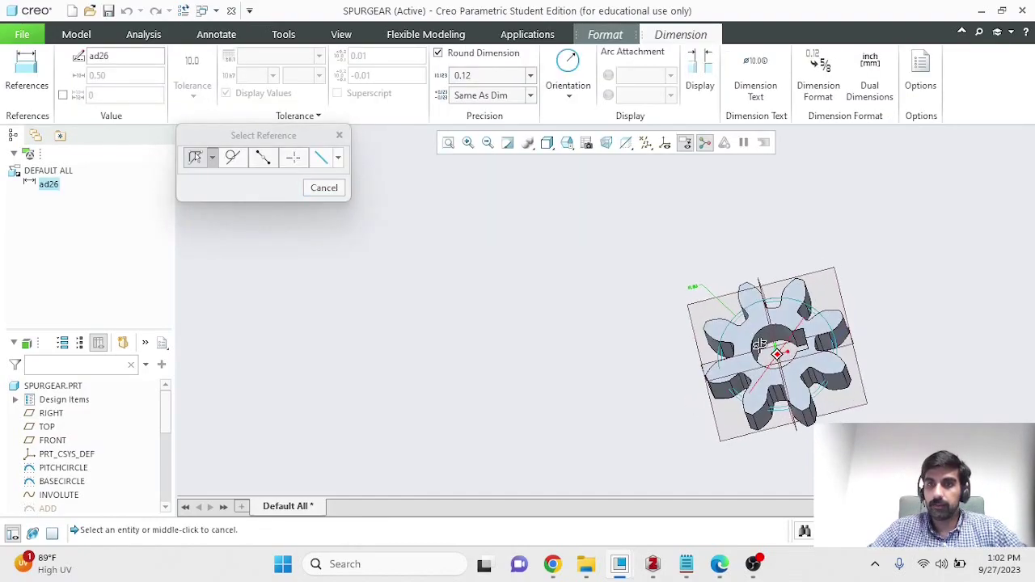
{"action": "scroll", "coordinate": [711, 264], "scroll_direction": "up", "scroll_amount": 3}
{"action": "scroll", "coordinate": [750, 278], "scroll_direction": "down", "scroll_amount": 2}
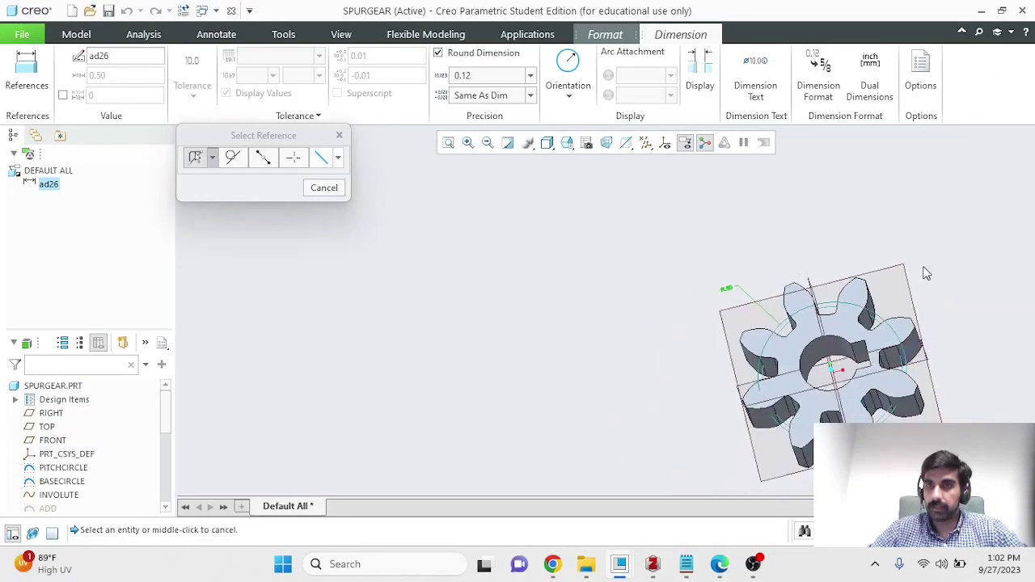
{"action": "scroll", "coordinate": [709, 291], "scroll_direction": "up", "scroll_amount": 2}
{"action": "middle_click_drag", "start_coordinate": [884, 239], "coordinate": [853, 268]}
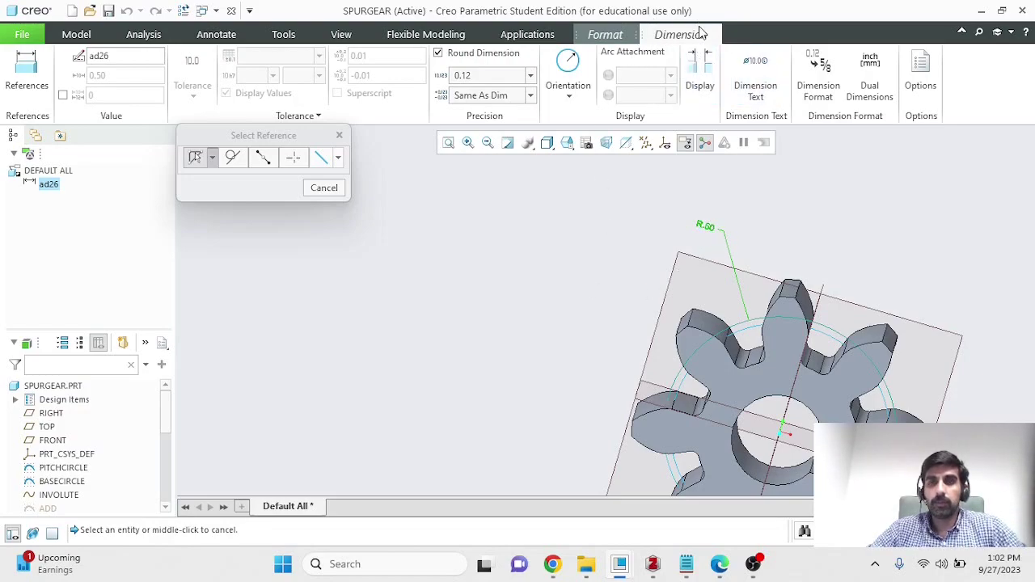
- Set the pitch circle radius dimension's text to "Pitch Circle: @D inches"
{"action": "left_click", "coordinate": [764, 93]}
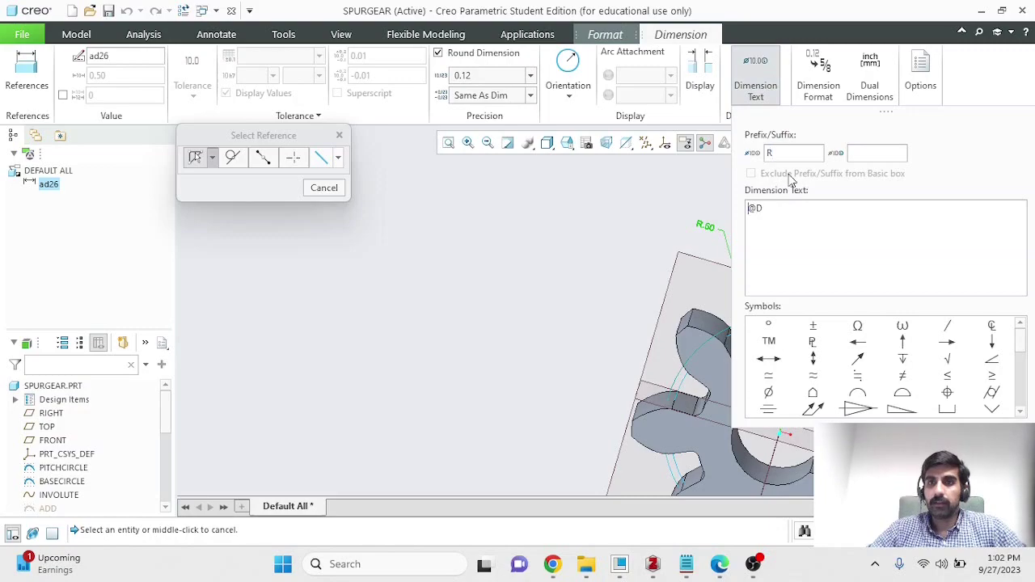
{"action": "left_click_drag", "start_coordinate": [825, 118], "coordinate": [372, 174]}
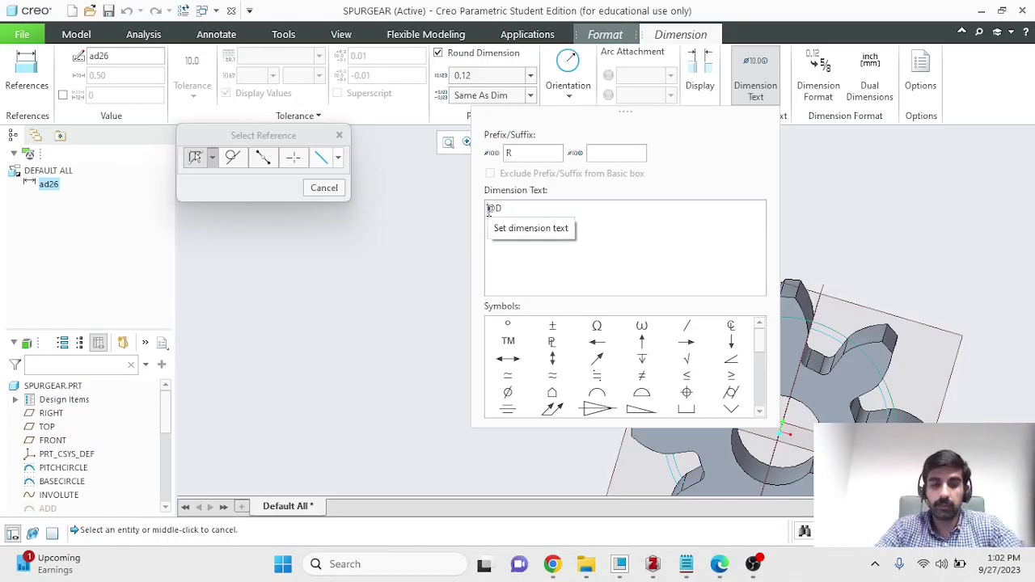
{"action": "left_click", "coordinate": [488, 209]}
{"action": "type", "text": "Pitch C"}
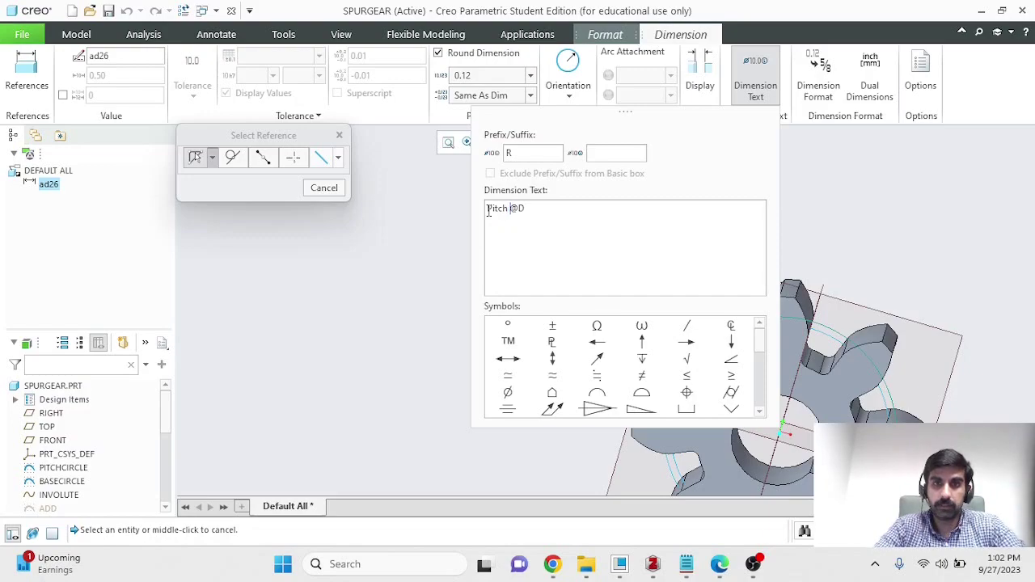
{"action": "type", "text": "ircle:"}
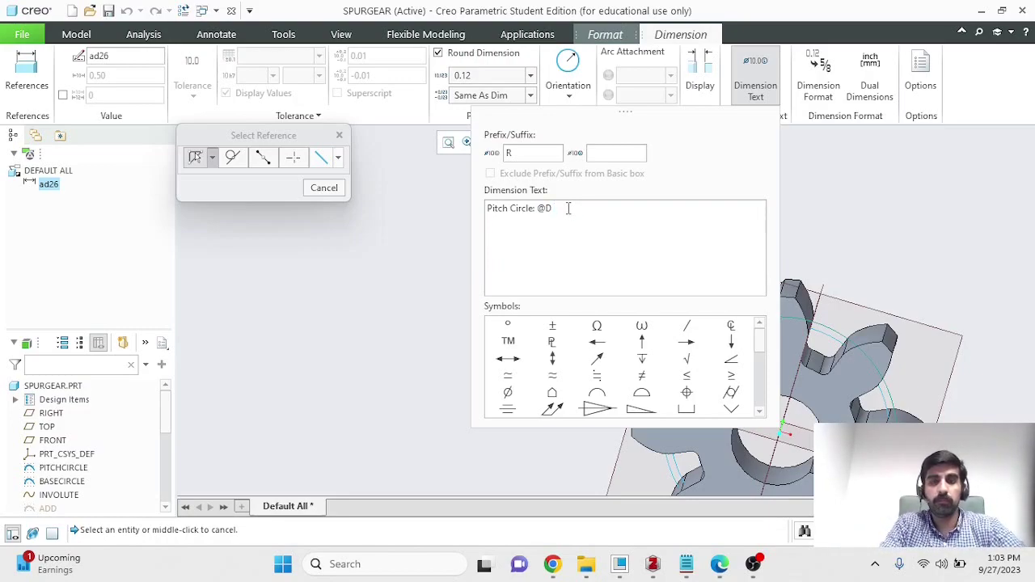
{"action": "type", "text": "inche"}
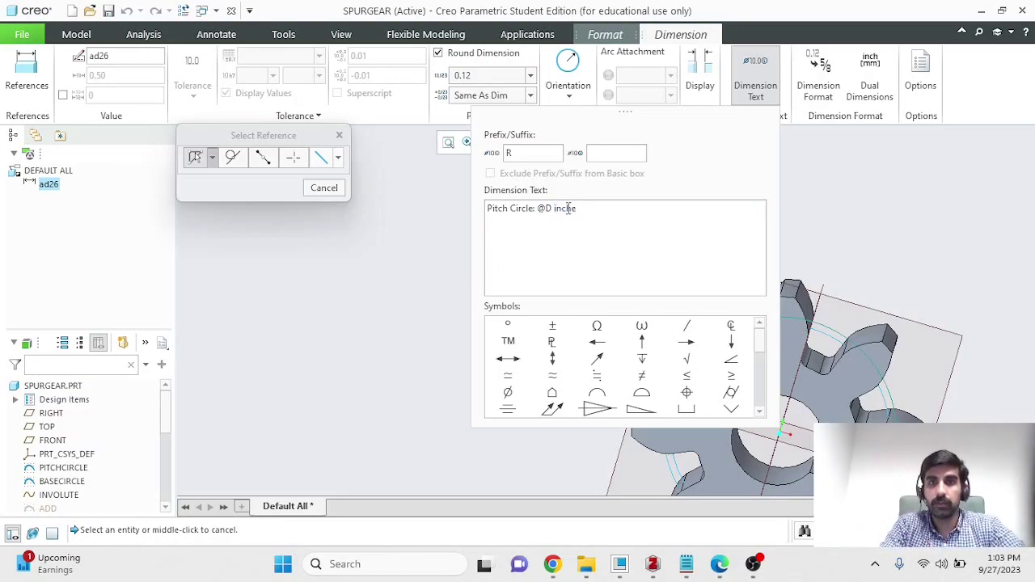
{"action": "type", "text": "s"}
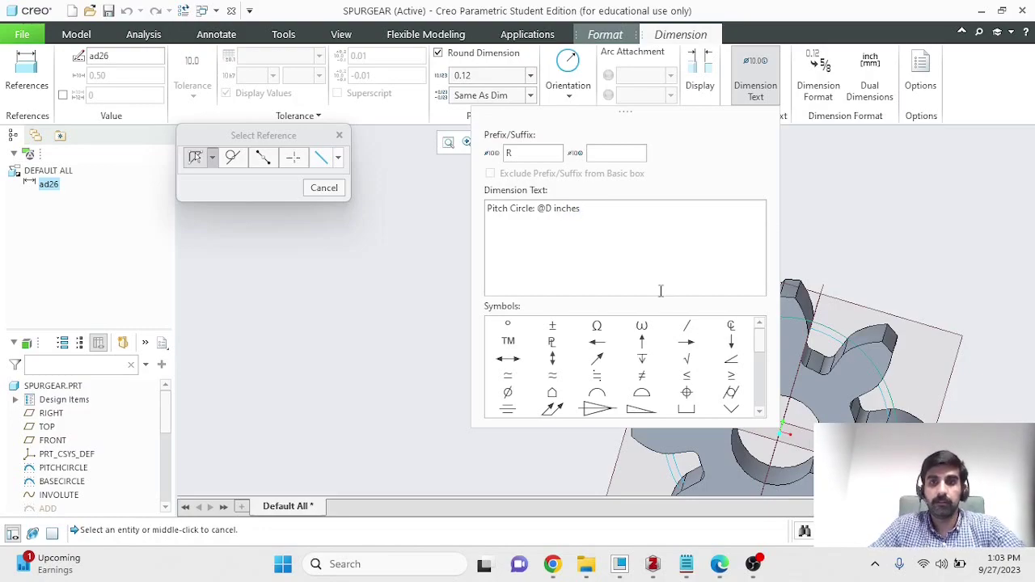
{"action": "left_click", "coordinate": [843, 215]}
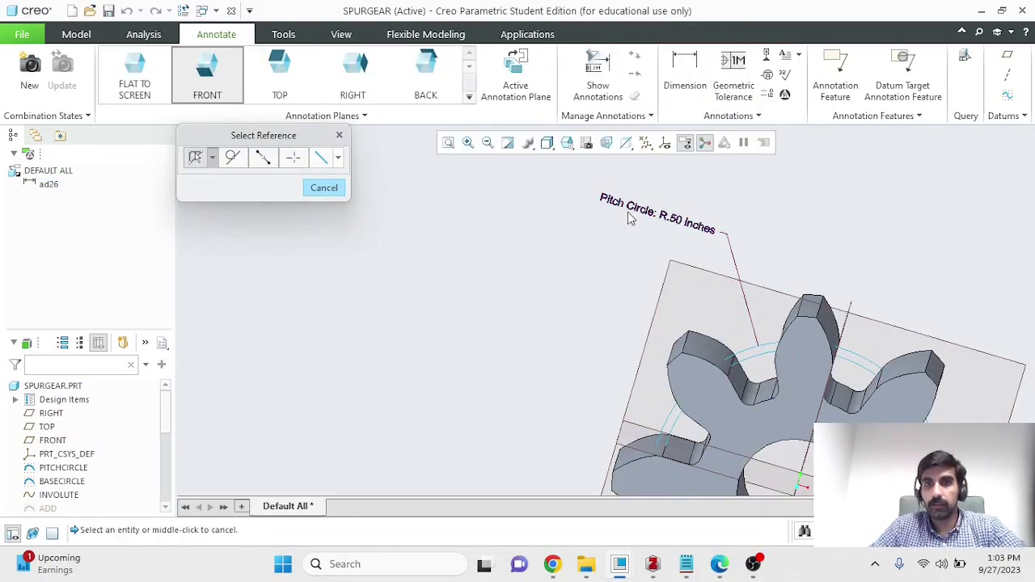
- Set the pitch circle dimension's text height to 0.1, then end dimensioning and return to the modeling environment
{"action": "left_click", "coordinate": [685, 232]}
{"action": "left_click", "coordinate": [620, 35]}
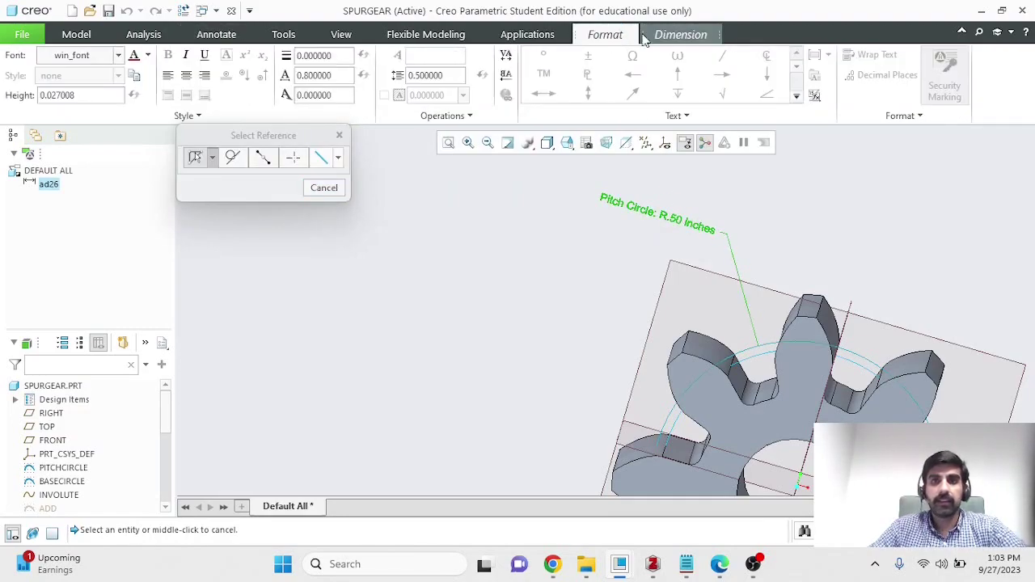
{"action": "double_click", "coordinate": [69, 96]}
{"action": "type", "text": "0.1"}
{"action": "key", "text": "Return"}
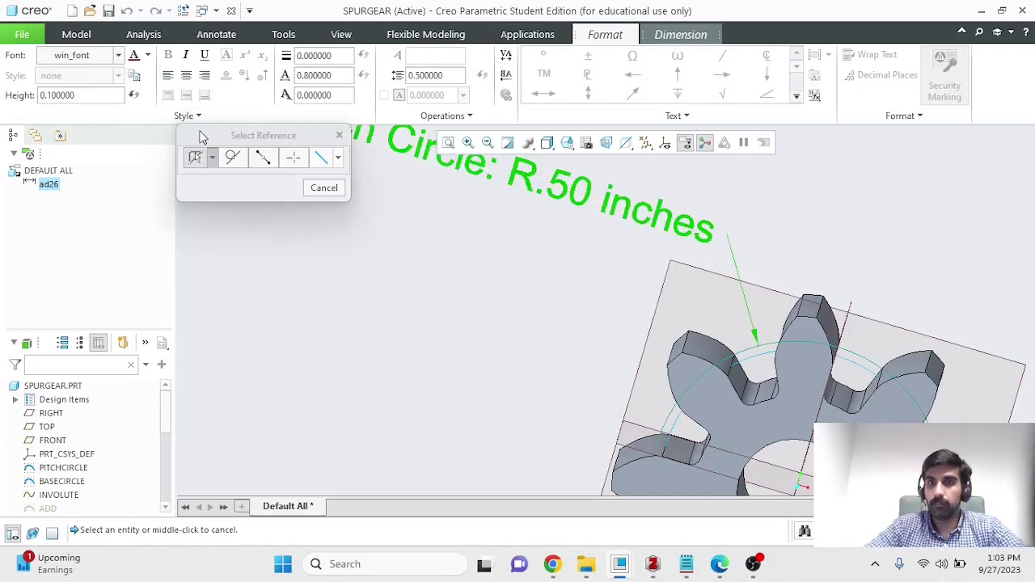
{"action": "scroll", "coordinate": [490, 212], "scroll_direction": "up", "scroll_amount": 5}
{"action": "scroll", "coordinate": [494, 196], "scroll_direction": "down", "scroll_amount": 2}
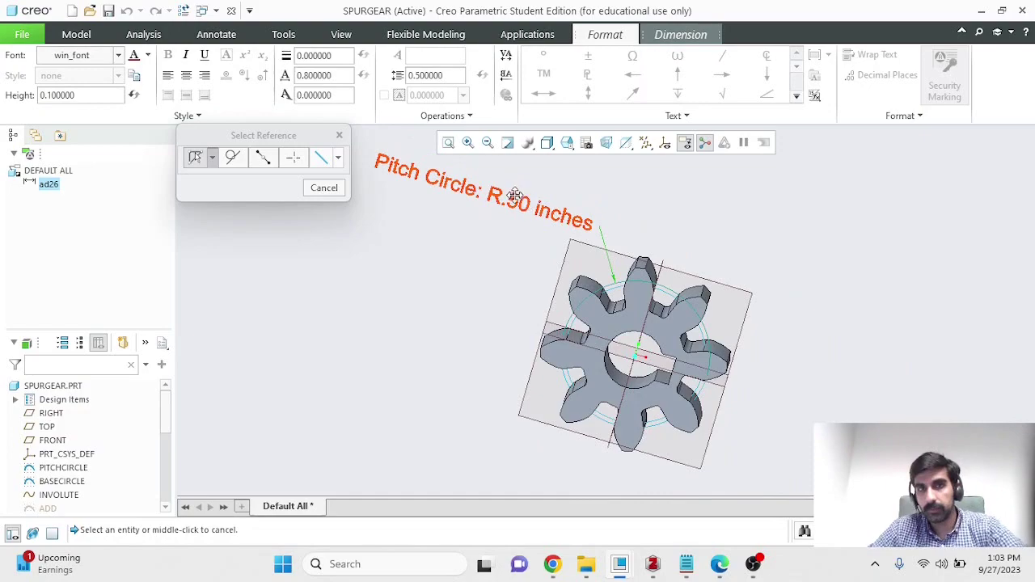
{"action": "scroll", "coordinate": [568, 200], "scroll_direction": "up", "scroll_amount": 1}
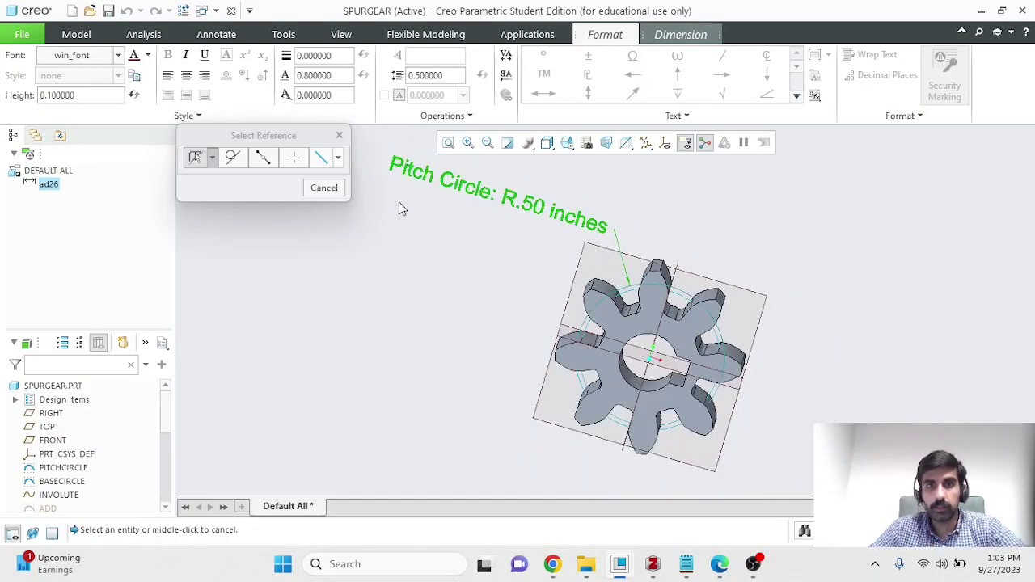
{"action": "left_click", "coordinate": [735, 230]}
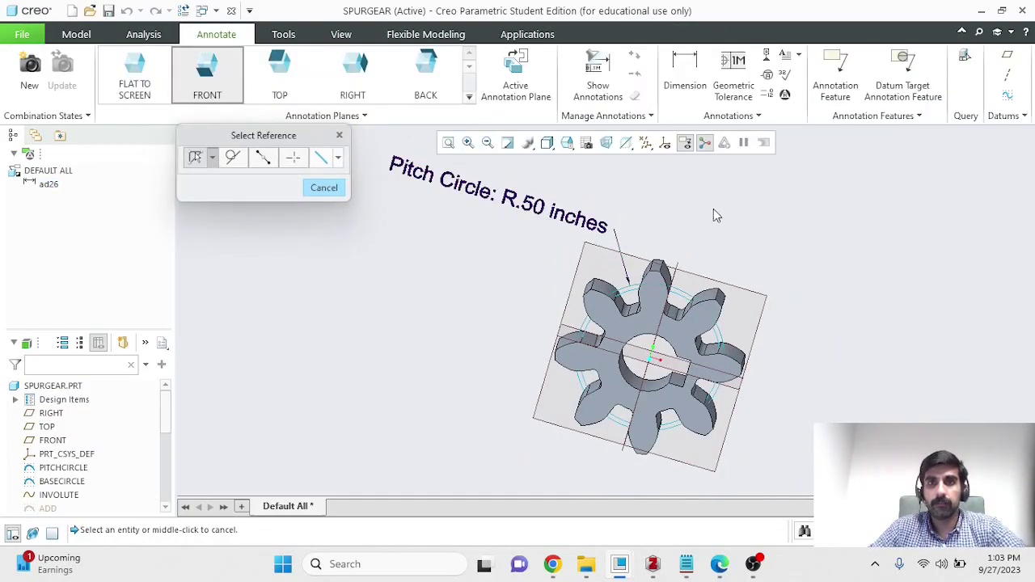
{"action": "left_click", "coordinate": [76, 34]}
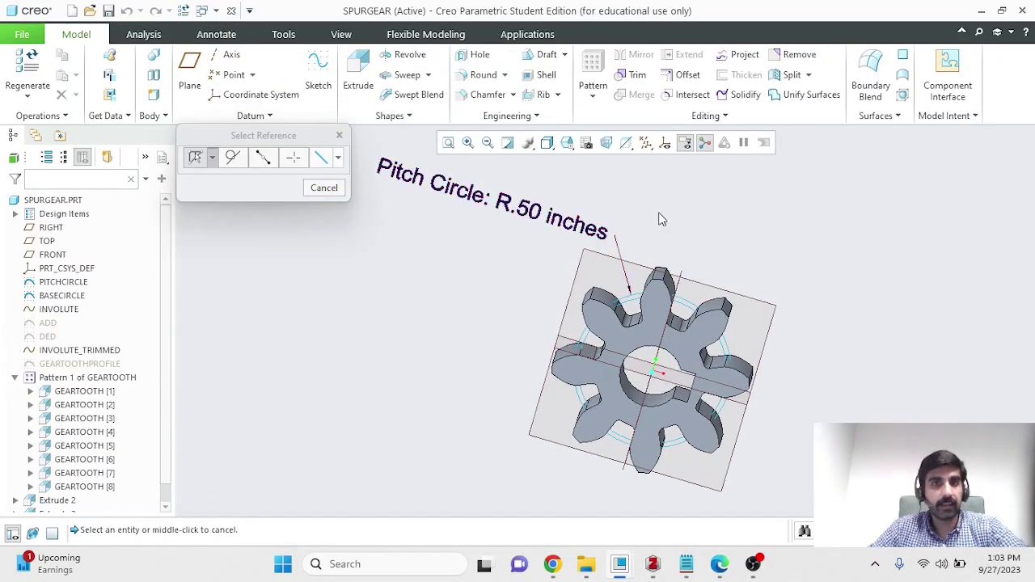
{"action": "middle_click_drag", "start_coordinate": [837, 323], "coordinate": [857, 341]}
{"action": "left_click", "coordinate": [323, 188]}
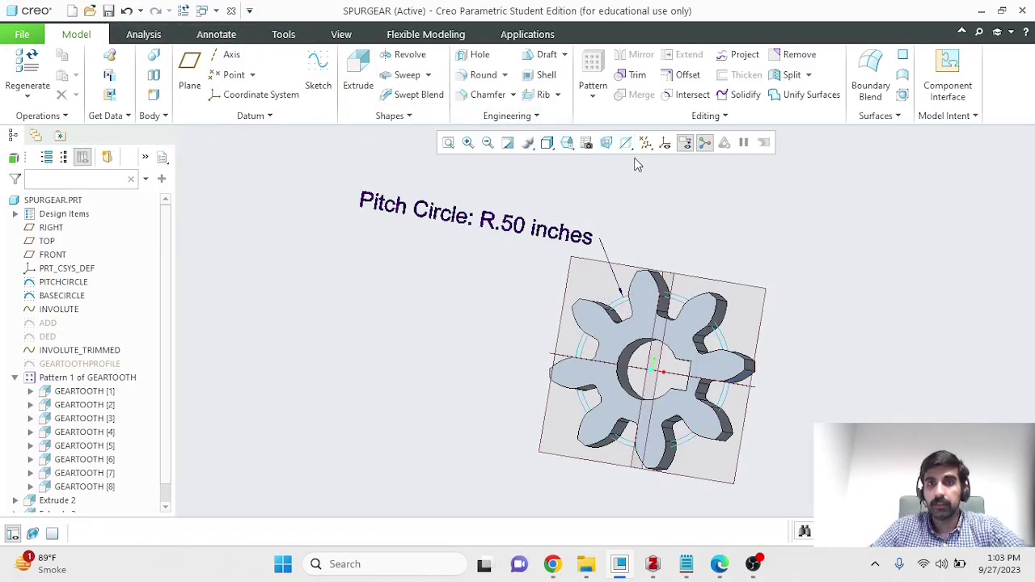
- Turn off the display of the datum planes around the gear
{"action": "left_click", "coordinate": [552, 146]}
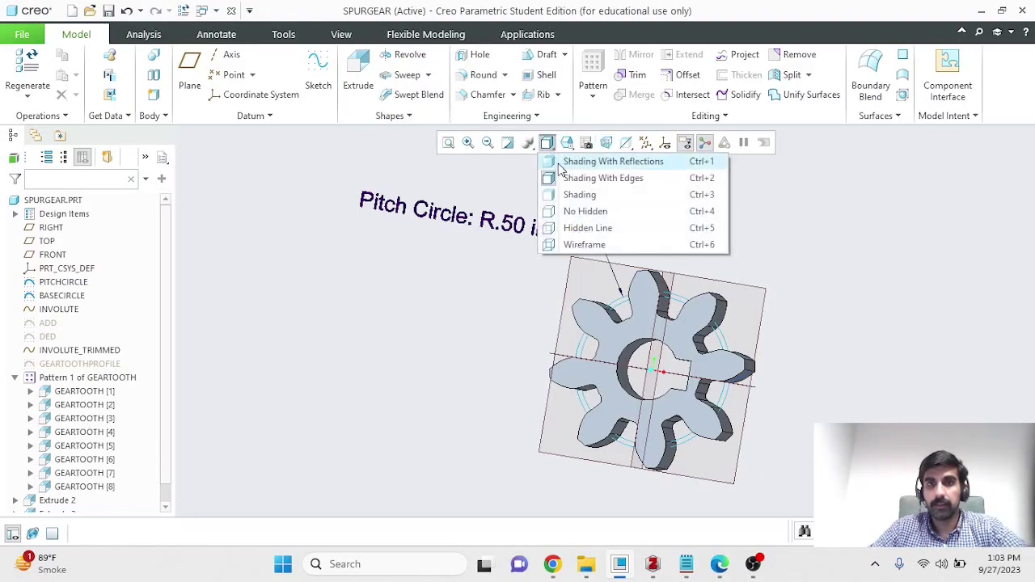
{"action": "left_click", "coordinate": [567, 142]}
{"action": "left_click", "coordinate": [567, 143]}
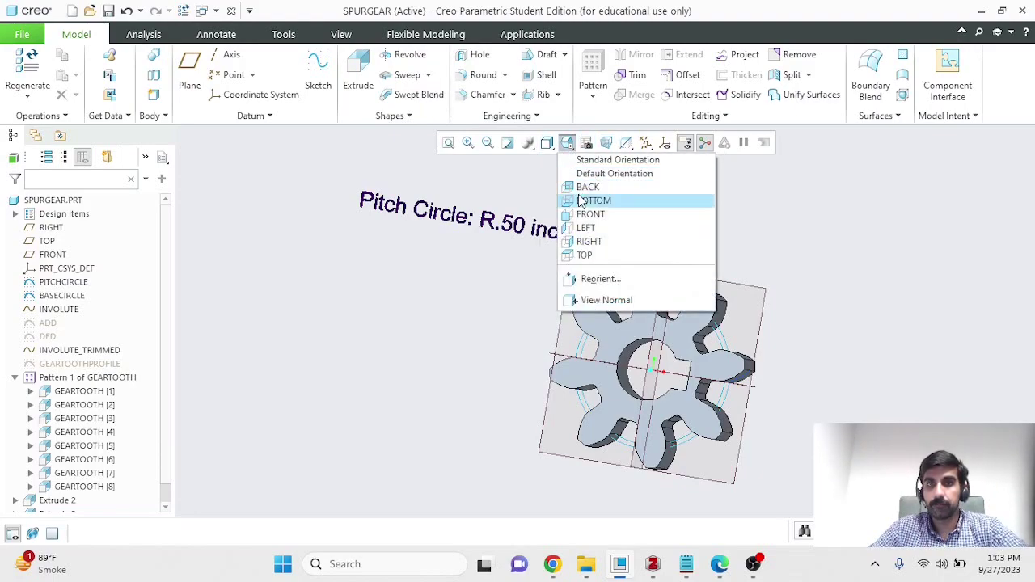
{"action": "left_click", "coordinate": [647, 146]}
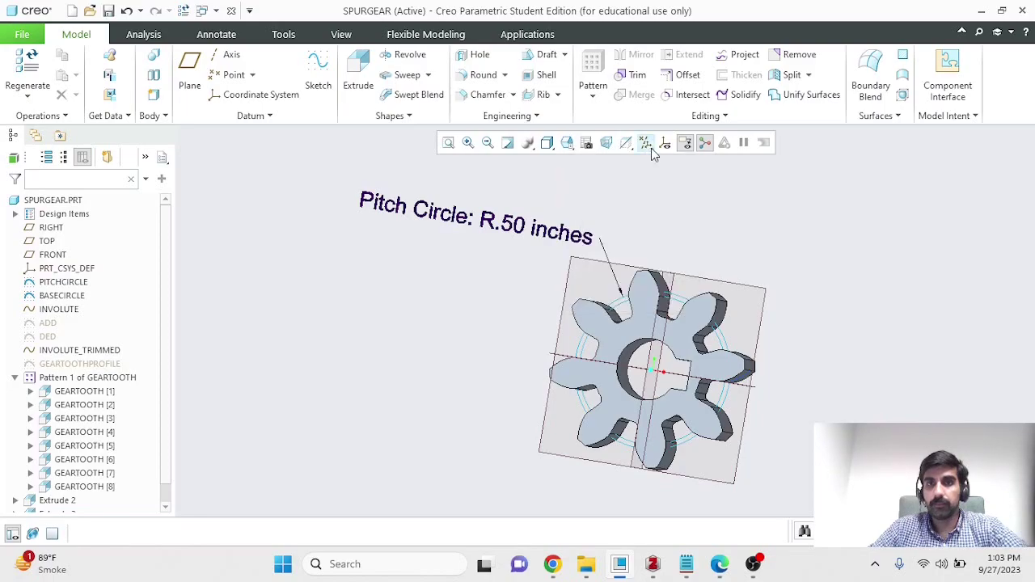
{"action": "left_click", "coordinate": [646, 143]}
{"action": "left_click", "coordinate": [646, 228]}
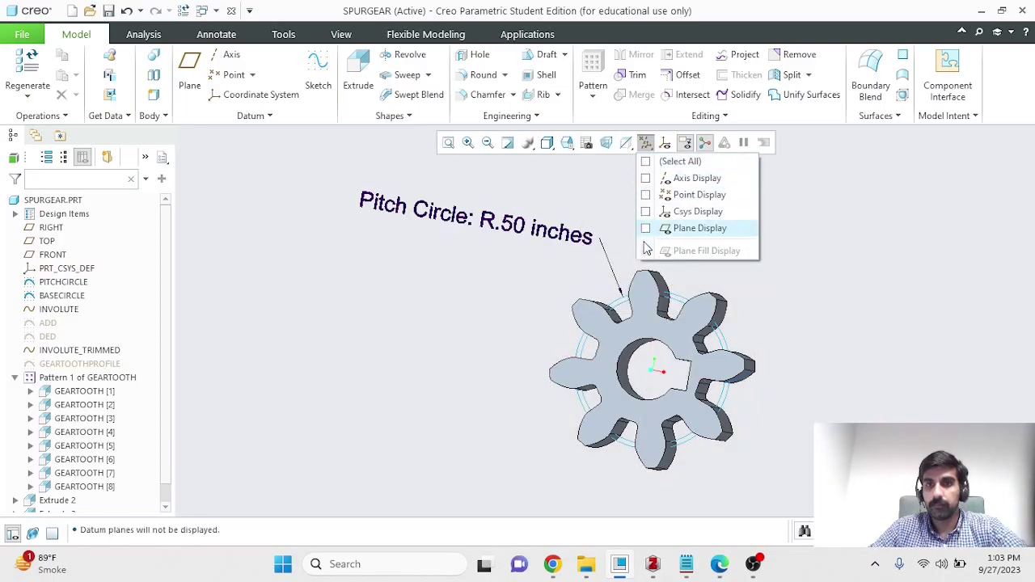
{"action": "scroll", "coordinate": [843, 255], "scroll_direction": "down", "scroll_amount": 1}
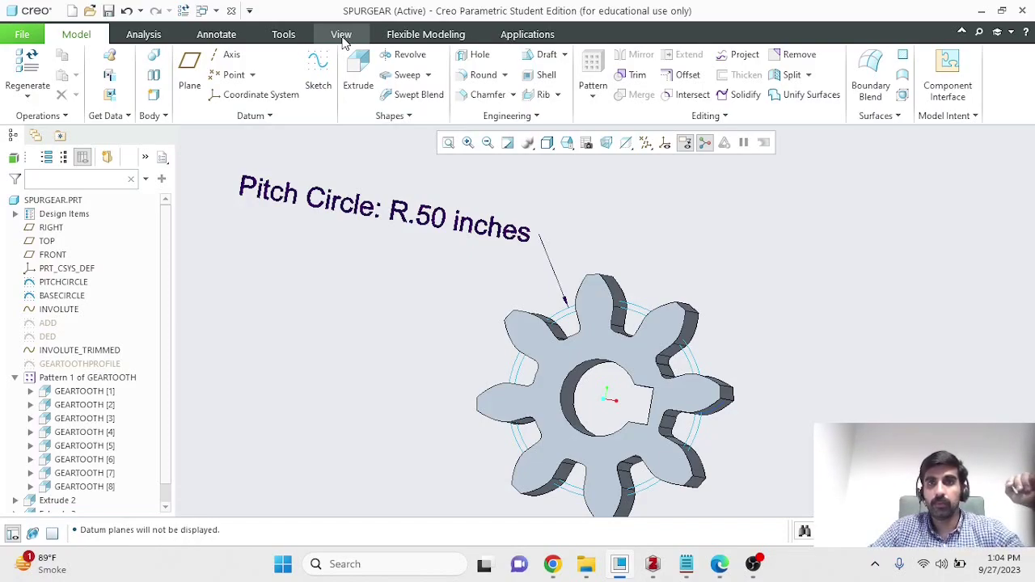
- Try the Shading display style on the gear, and set the model's display style to Shading With Reflections
{"action": "left_click", "coordinate": [567, 144]}
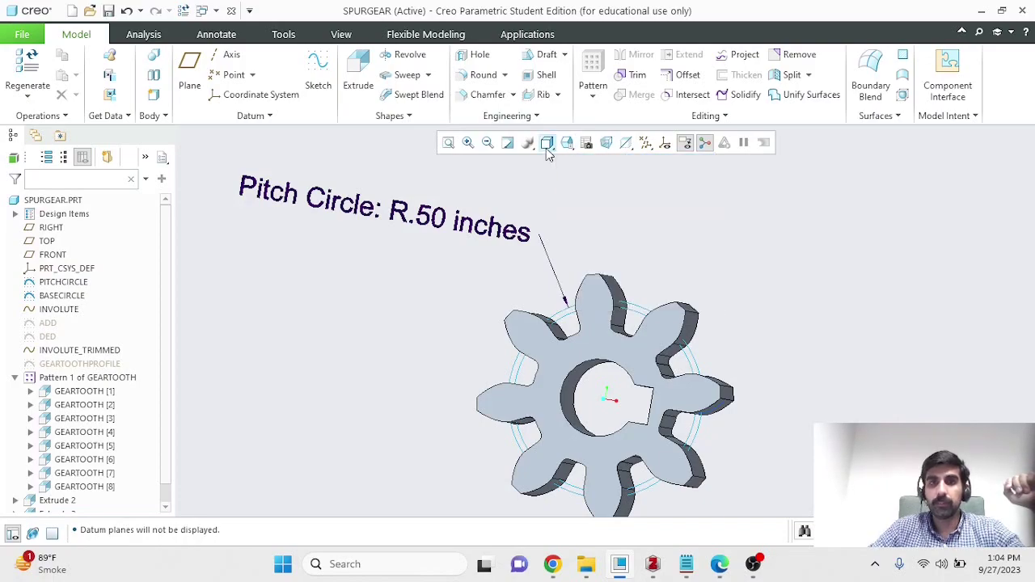
{"action": "left_click", "coordinate": [547, 147]}
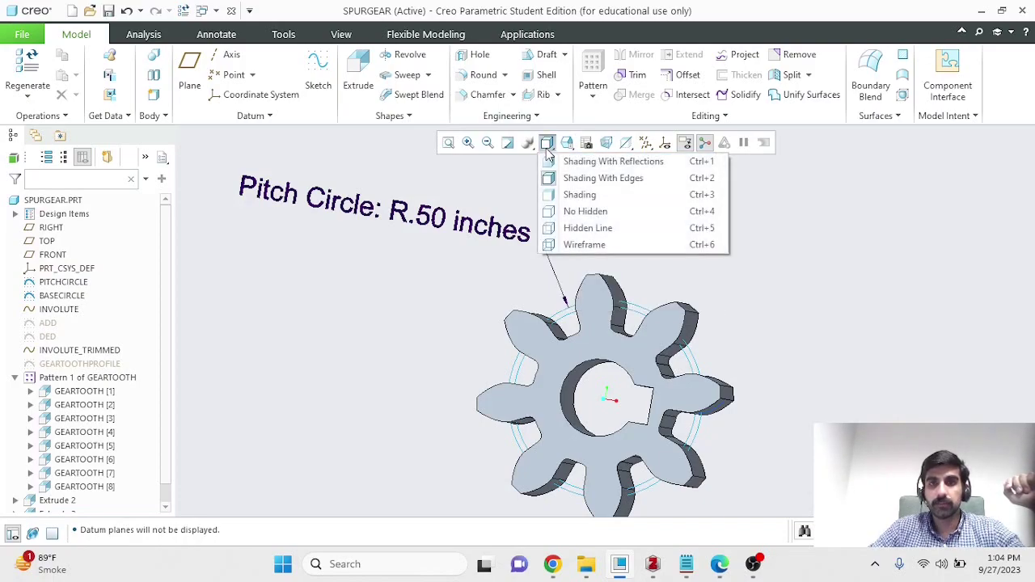
{"action": "left_click", "coordinate": [594, 195]}
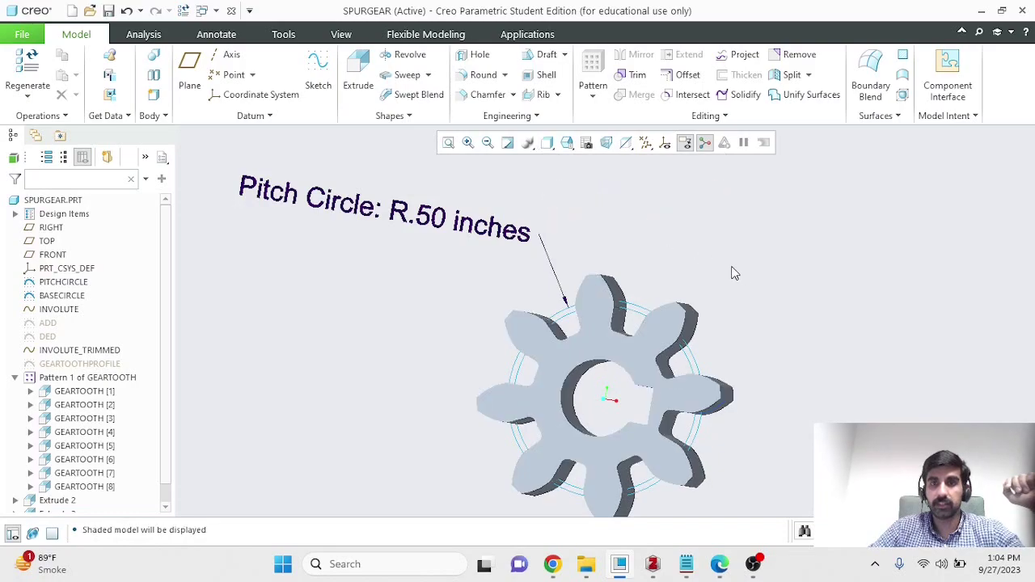
{"action": "left_click", "coordinate": [547, 143]}
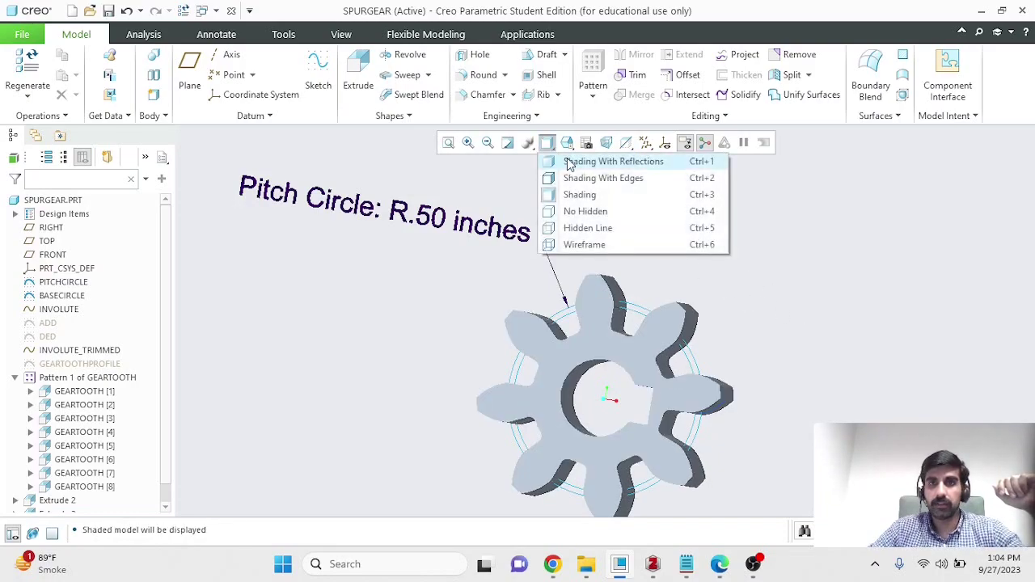
{"action": "left_click", "coordinate": [572, 159]}
{"action": "mouse_move", "coordinate": [746, 271]}
{"action": "middle_mouse_down"}
{"action": "mouse_move", "coordinate": [720, 267]}
{"action": "mouse_move", "coordinate": [735, 265]}
{"action": "middle_mouse_up"}
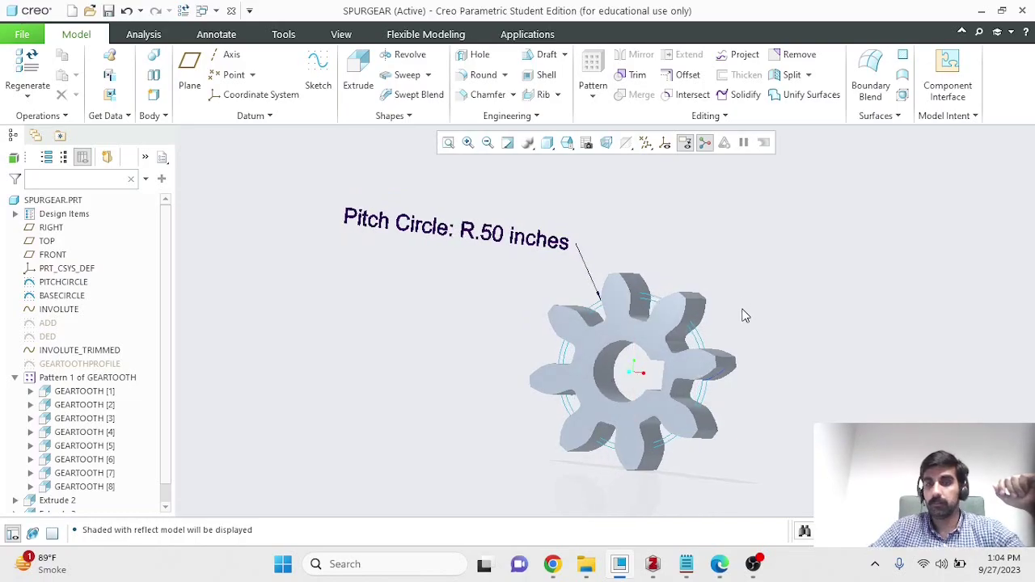
- Switch to the spur gear CAD task PDF in Edge and review Figure 1, the submission instructions, grading rubric and listed modelling steps
{"action": "mouse_move", "coordinate": [719, 563]}
{"action": "left_click", "coordinate": [726, 473]}
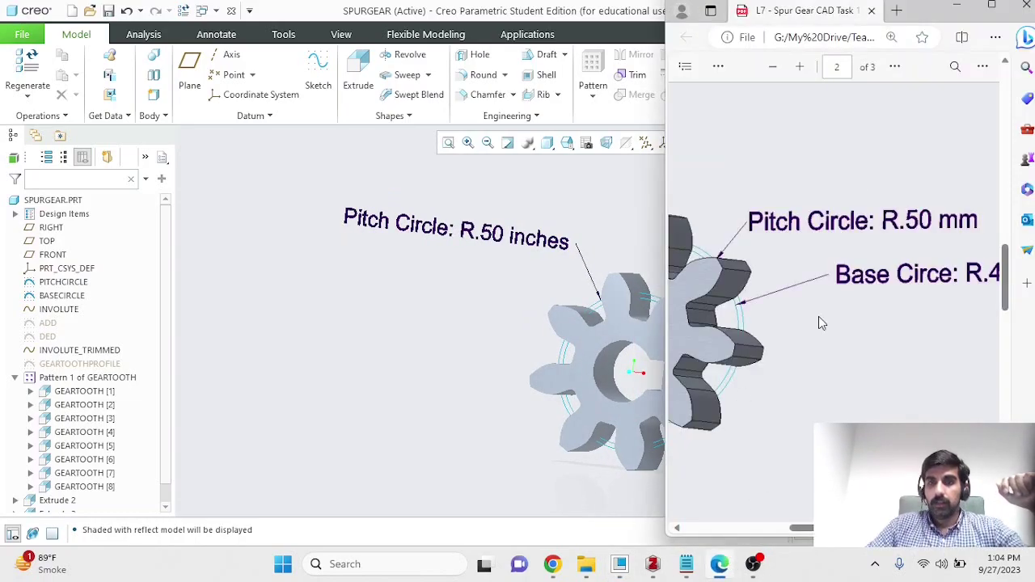
{"action": "left_click", "coordinate": [990, 8]}
{"action": "scroll", "coordinate": [460, 246], "scroll_direction": "down", "scroll_amount": 10}
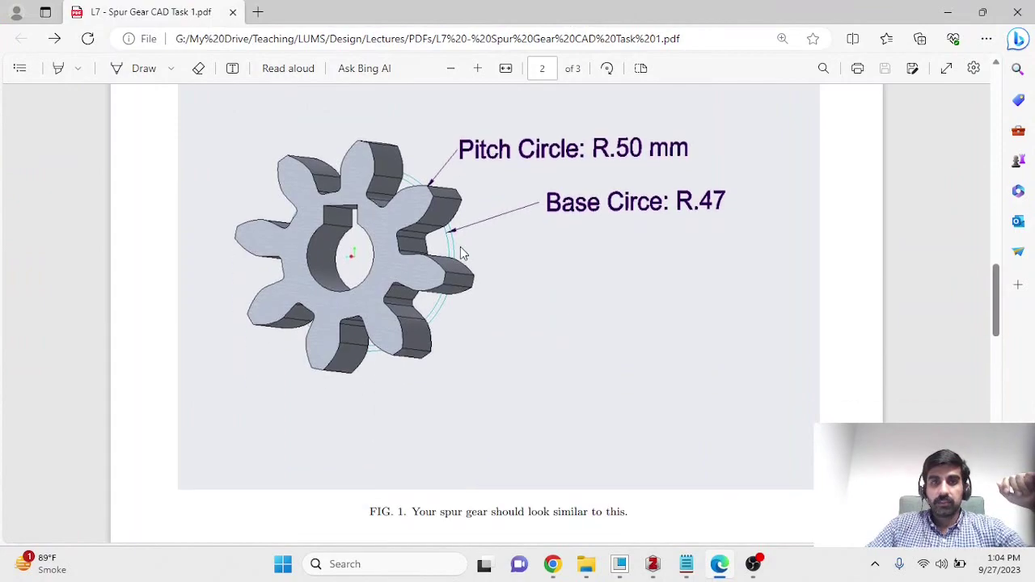
{"action": "scroll", "coordinate": [462, 253], "scroll_direction": "down", "scroll_amount": 3}
{"action": "scroll", "coordinate": [462, 253], "scroll_direction": "up", "scroll_amount": 1}
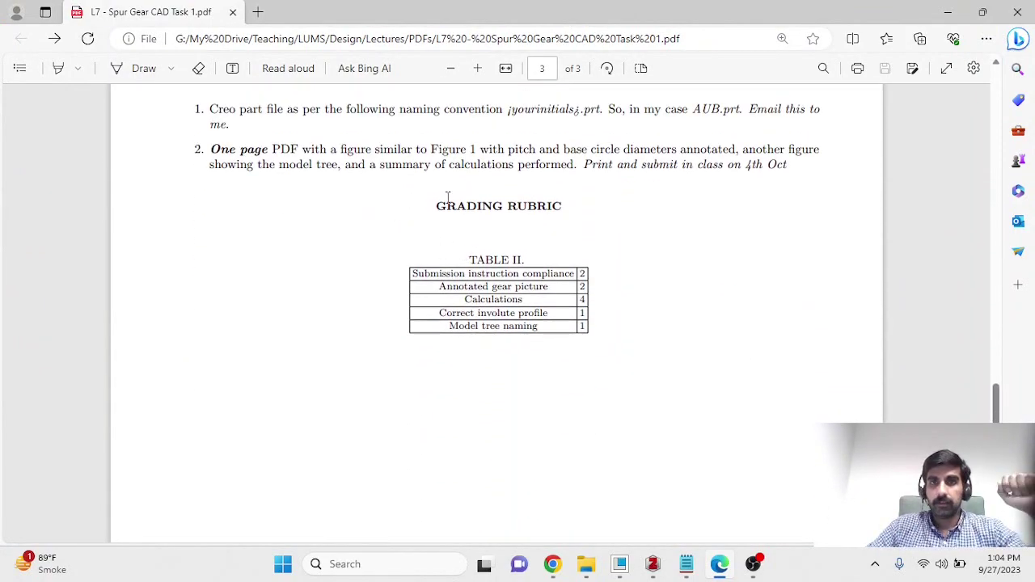
{"action": "scroll", "coordinate": [338, 238], "scroll_direction": "up", "scroll_amount": 2}
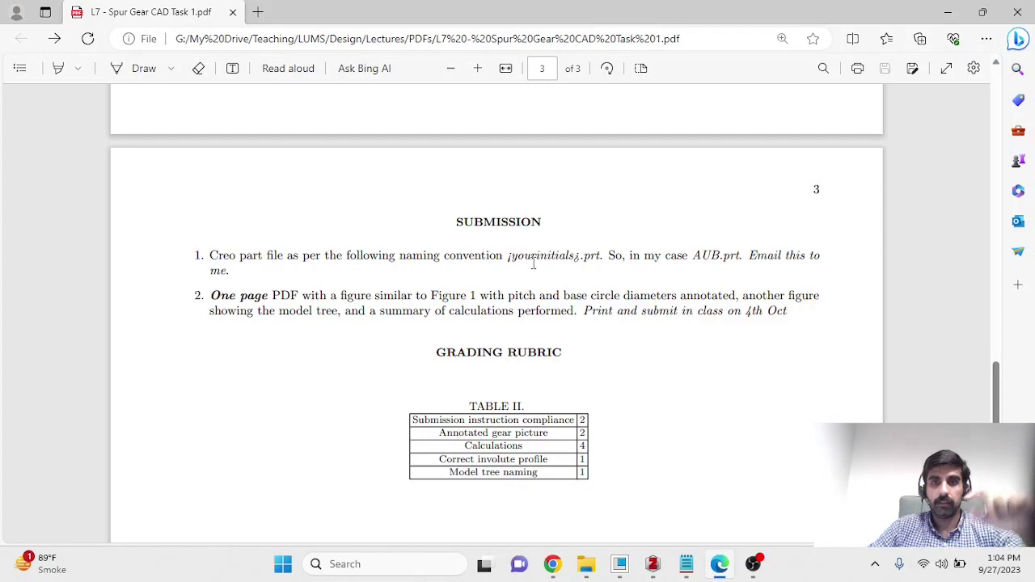
{"action": "scroll", "coordinate": [547, 257], "scroll_direction": "up", "scroll_amount": 10}
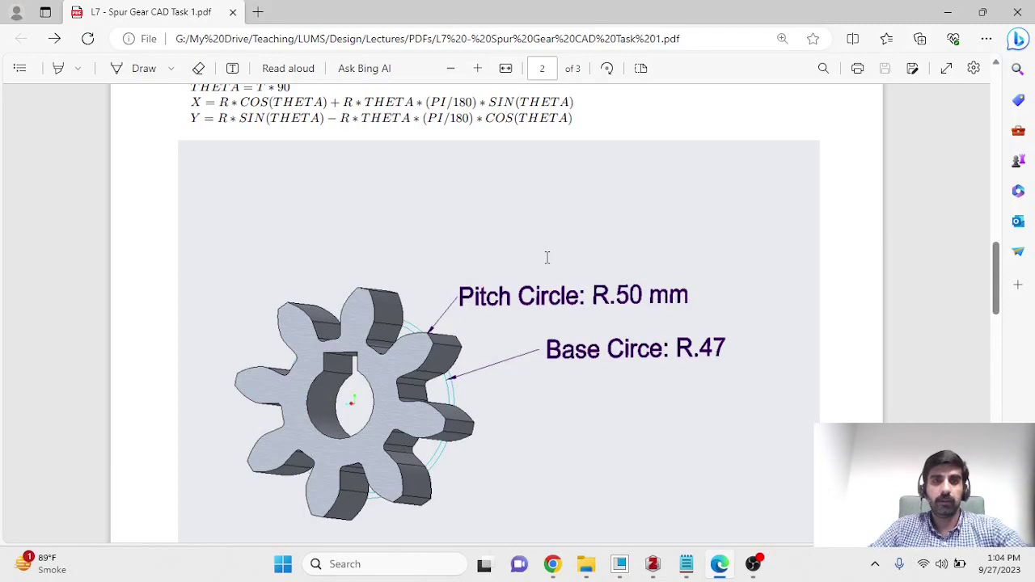
{"action": "scroll", "coordinate": [546, 258], "scroll_direction": "up", "scroll_amount": 10}
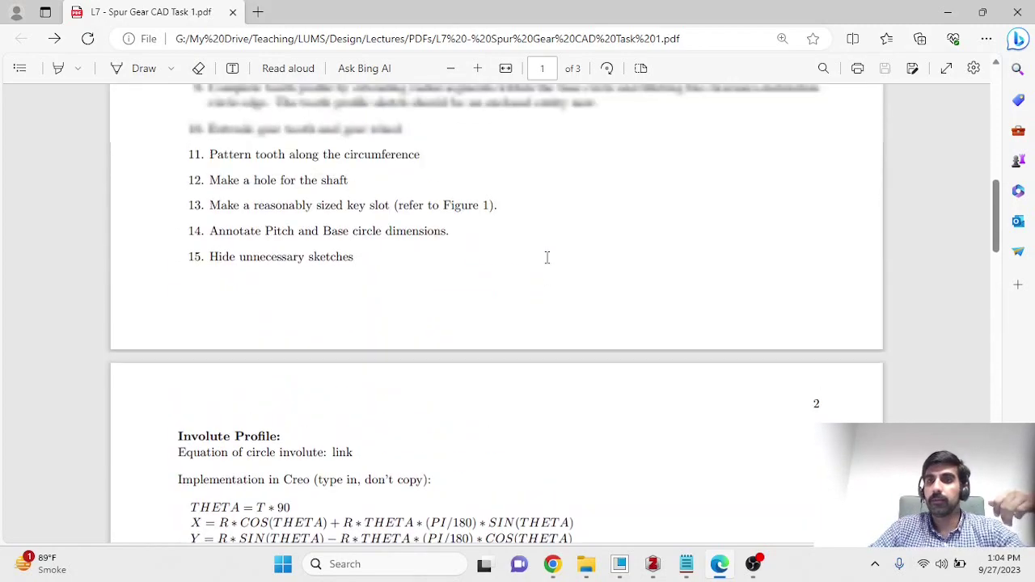